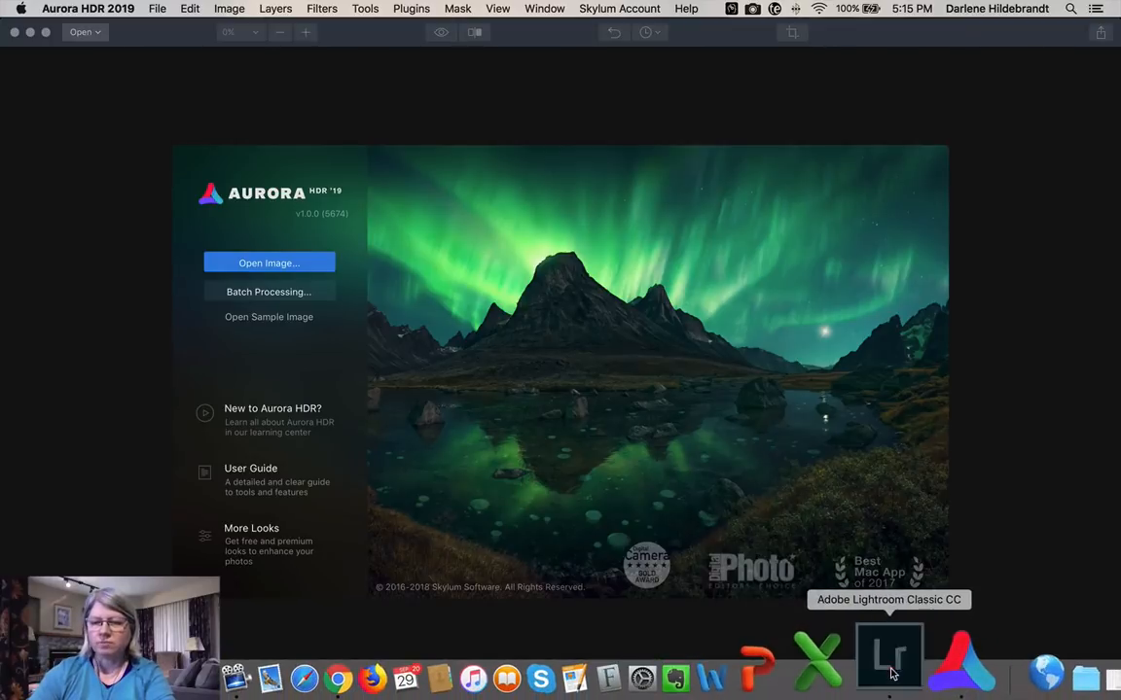
- Switch to Lightroom Classic and view the winery series from Penticton-2017-0151.RAF through Penticton-2017-0152b-AuroraHDR2019.tiff at full loupe size
left_click(883, 650)
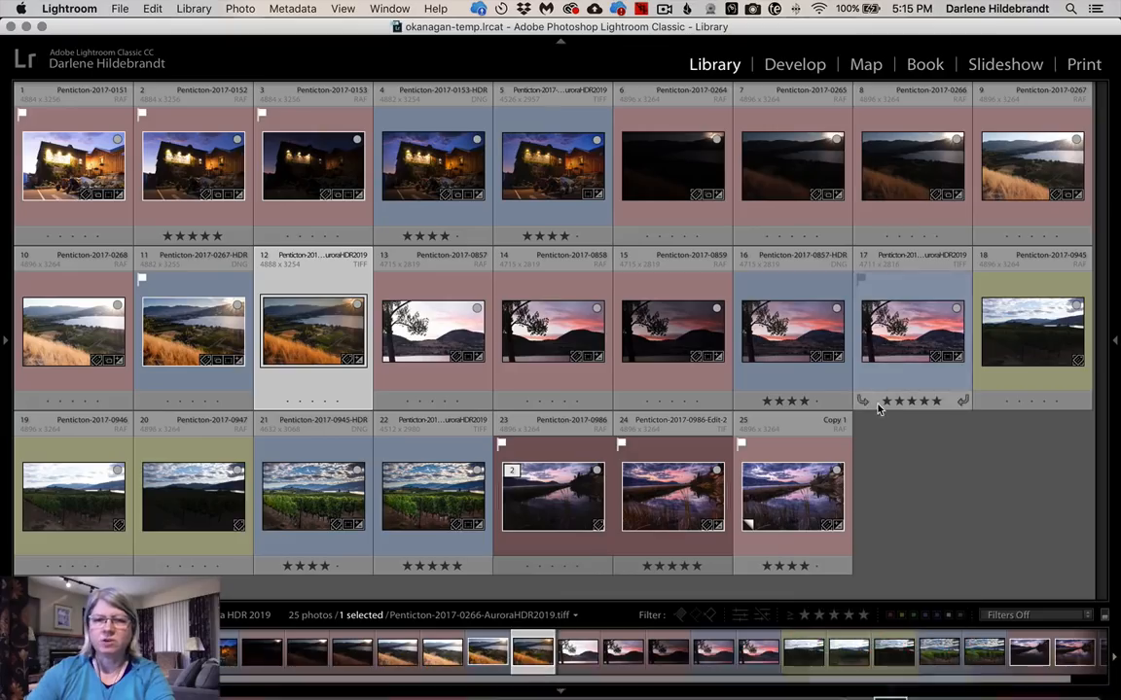
left_click(900, 456)
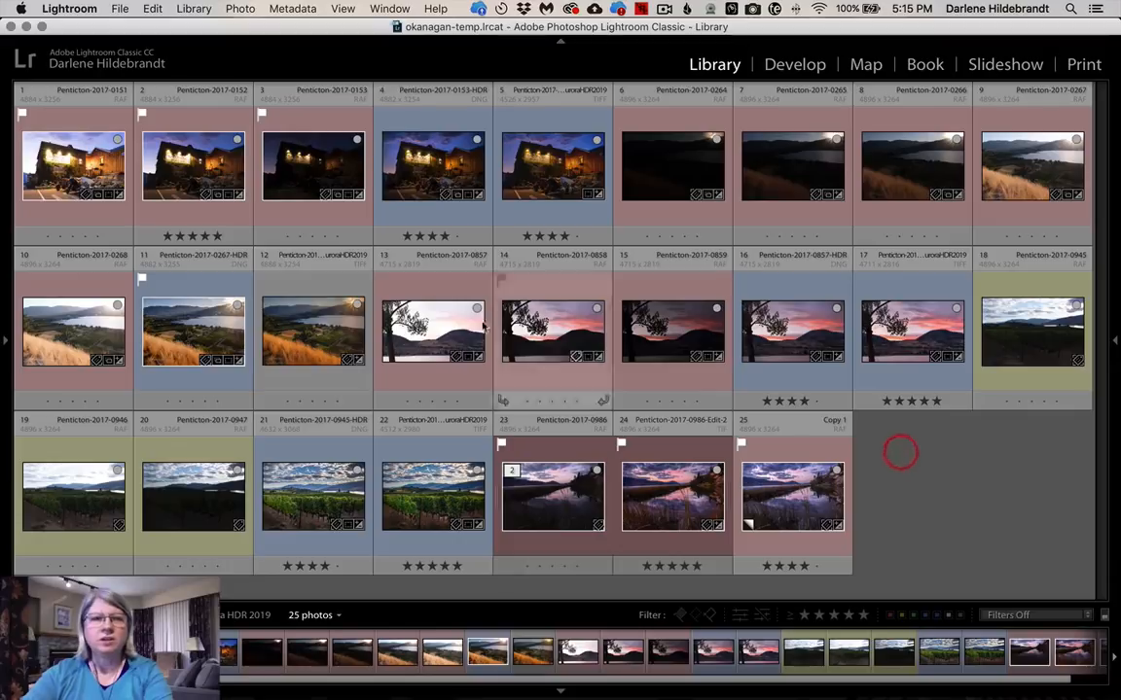
double_click(93, 178)
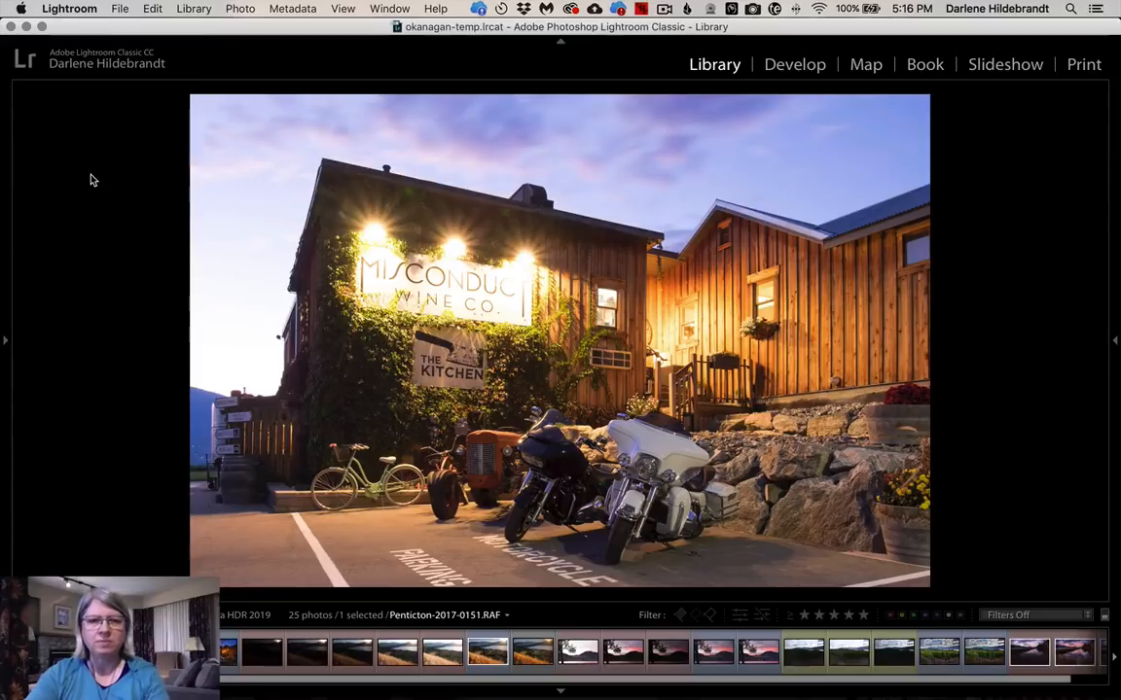
key("Right")
key("Right")
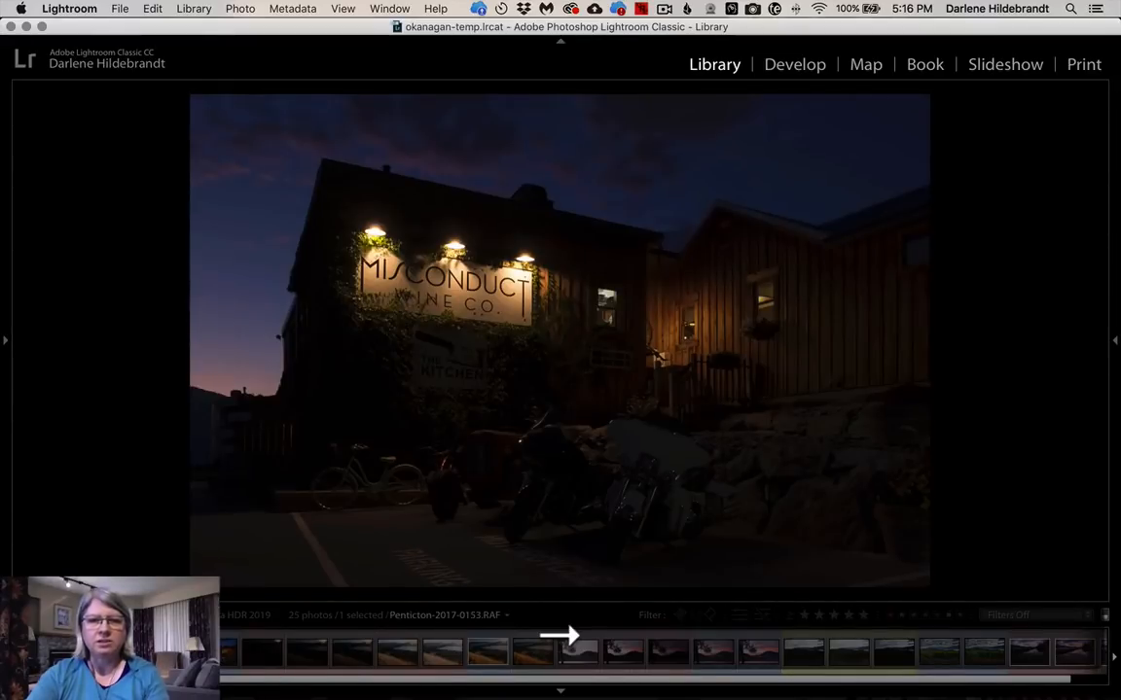
key("Right")
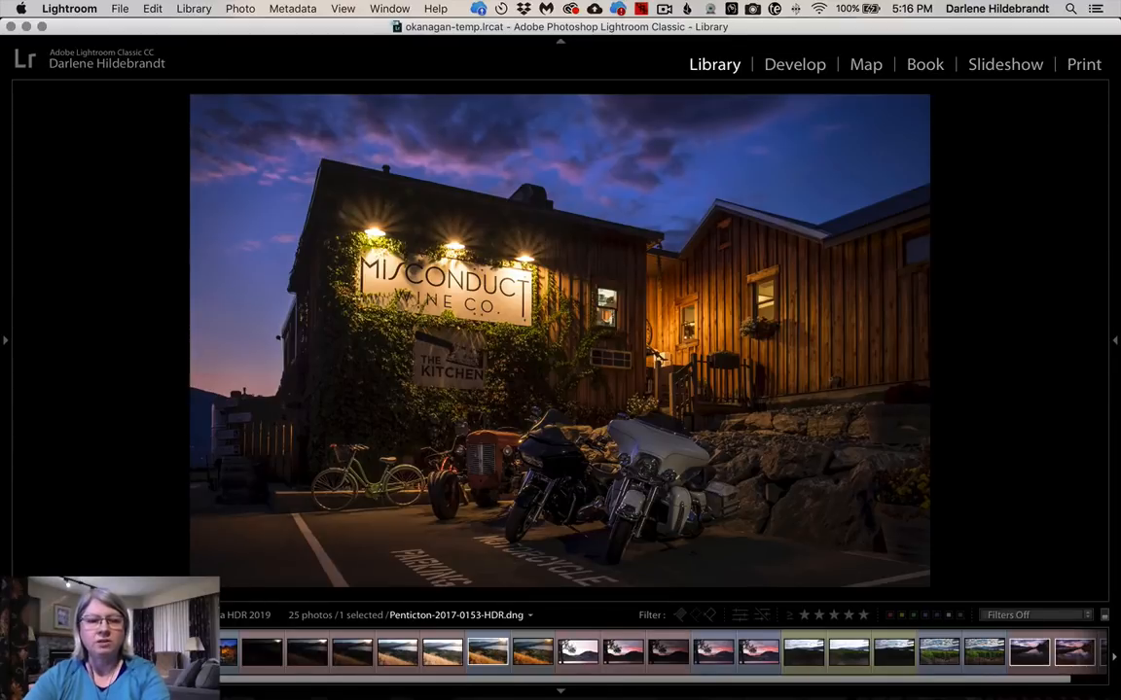
key("Right")
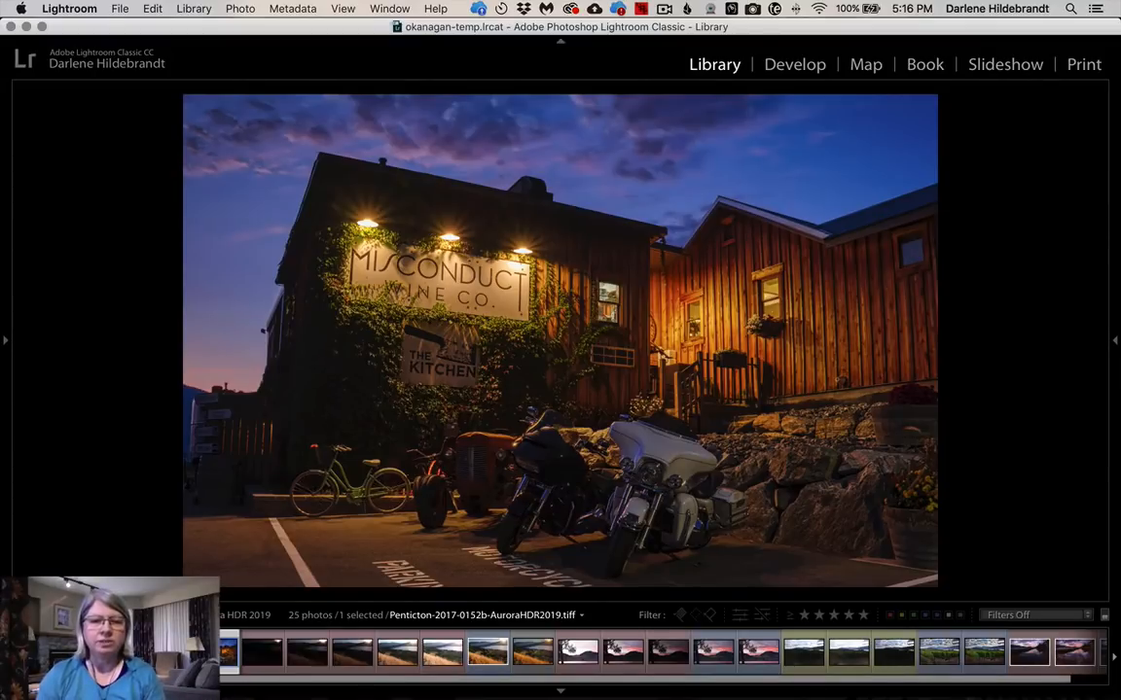
- Zoom in on the sign, ivy and dark fence area in the winery's Aurora TIFF and Lightroom HDR DNG to examine shadow detail
left_click(341, 322)
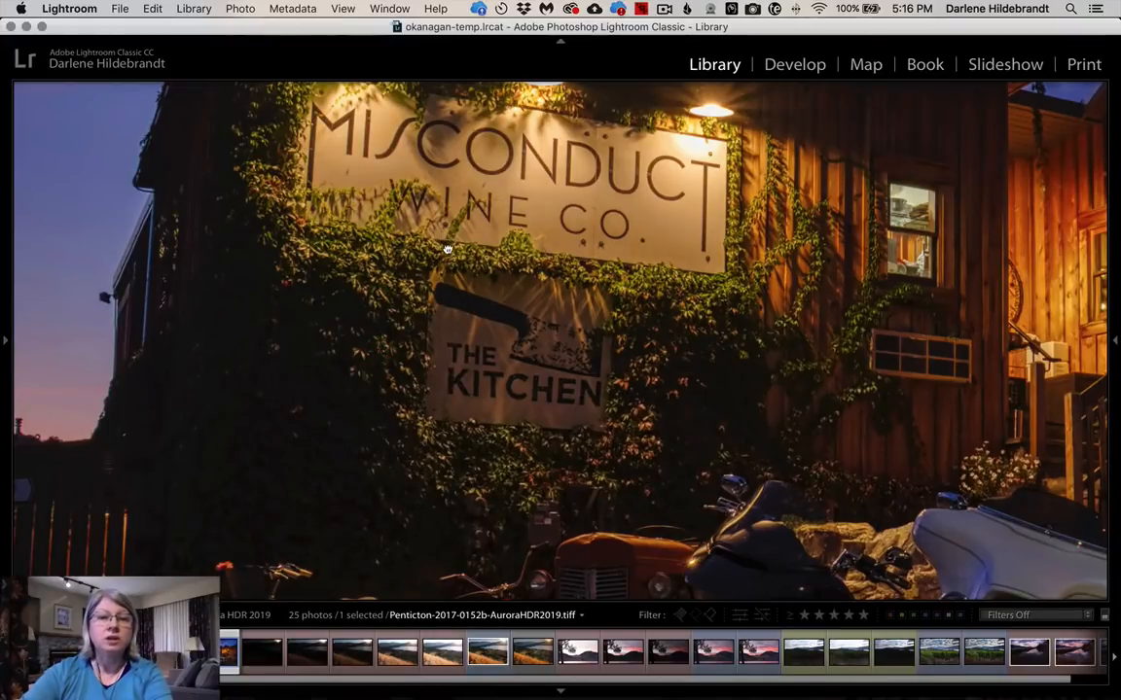
left_click_drag(406, 222, 408, 259)
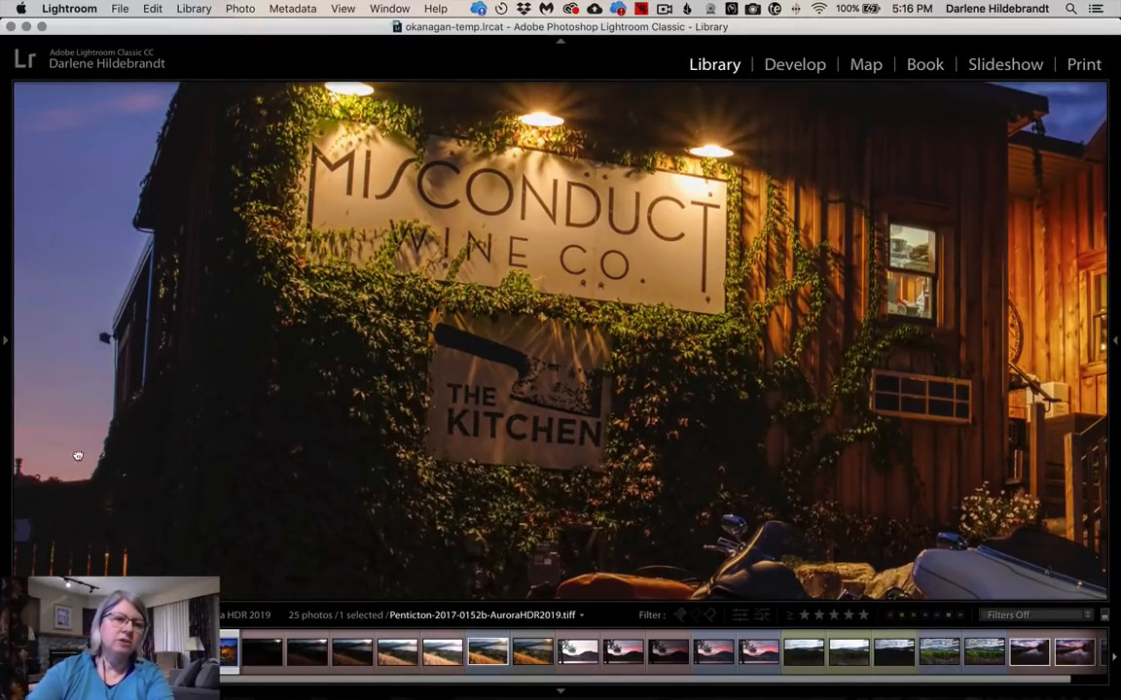
left_click_drag(85, 446, 263, 417)
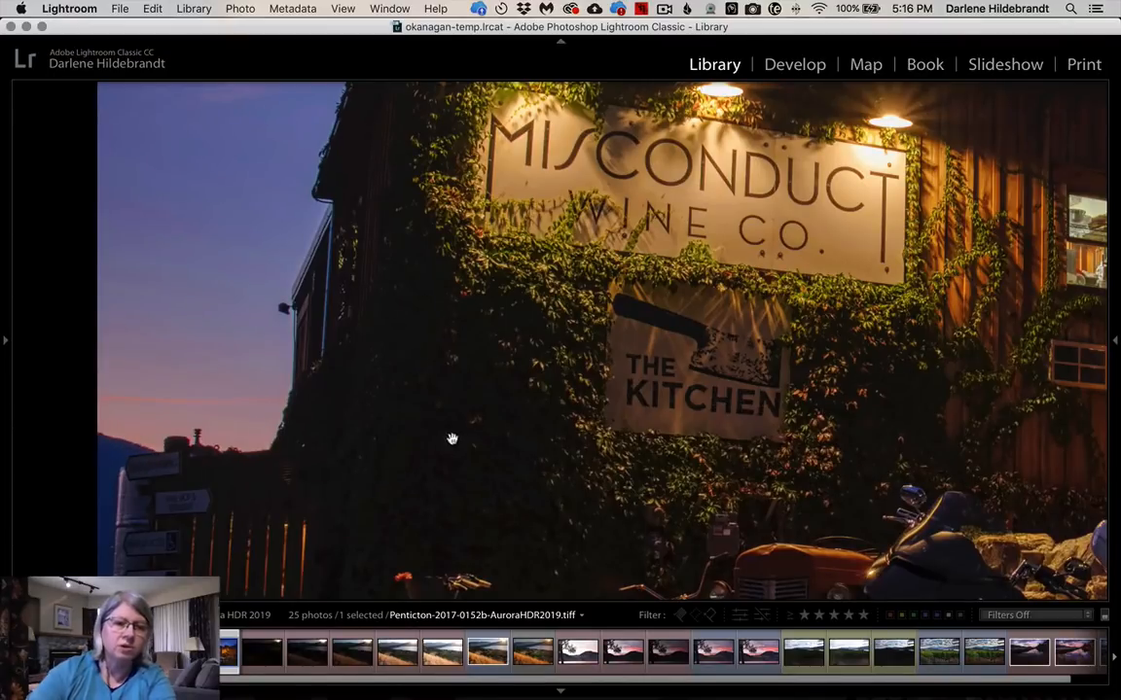
left_click(478, 369)
key("Left")
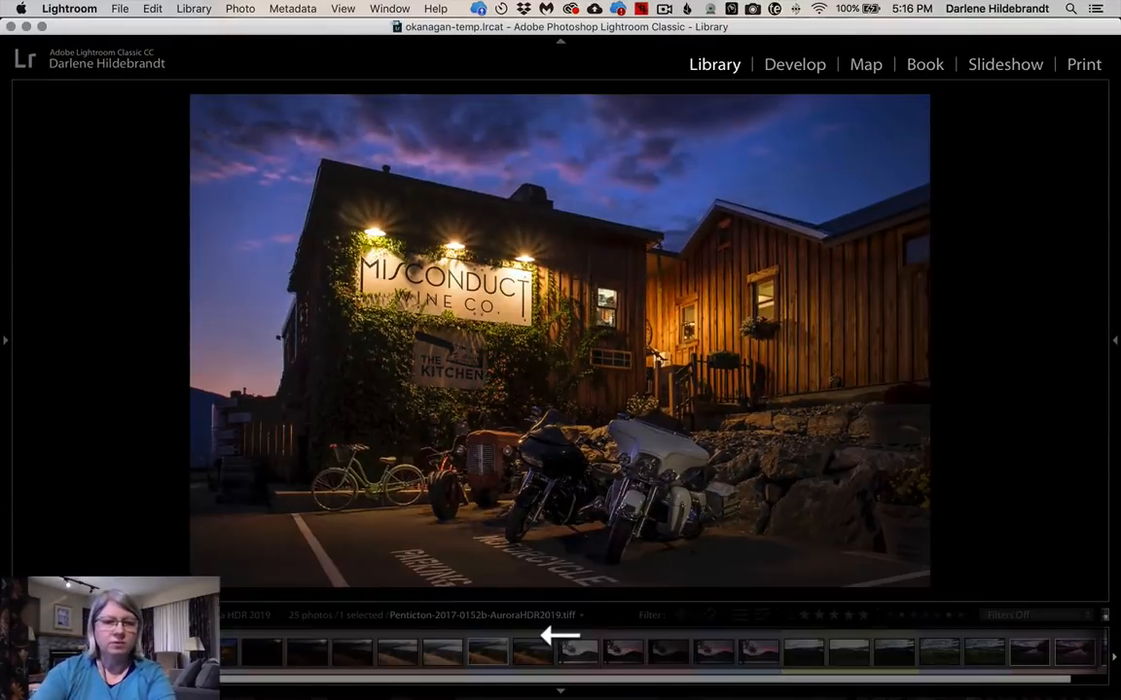
left_click(200, 396)
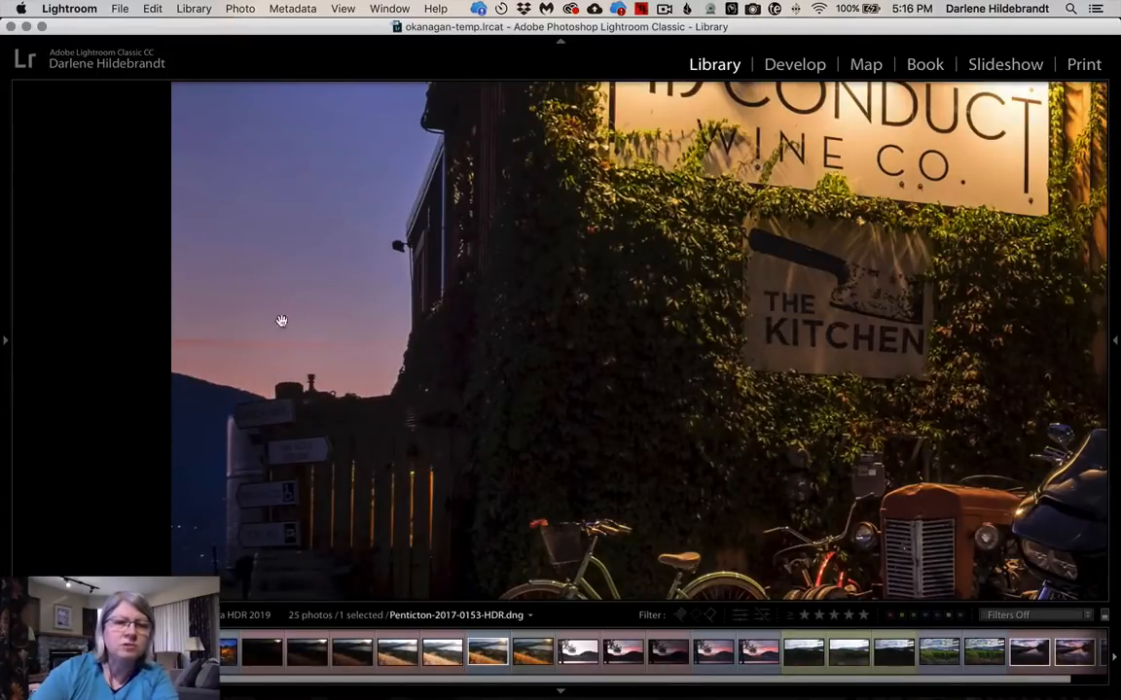
left_click(517, 383)
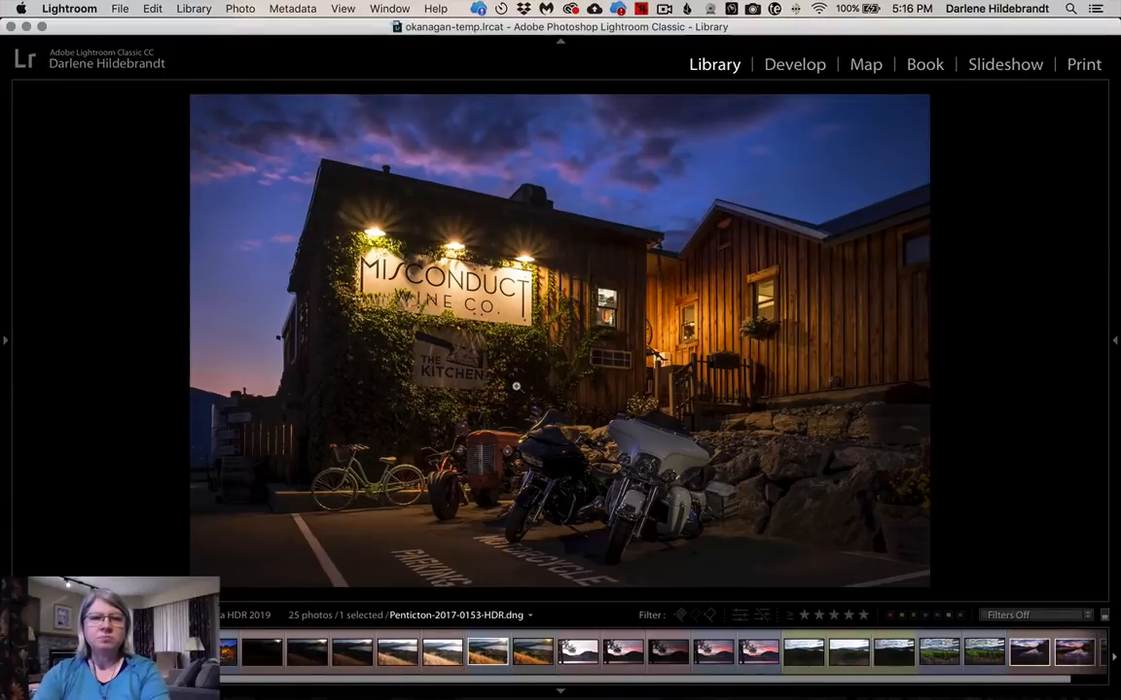
- Alternate between the full-frame Lightroom HDR and Aurora HDR versions of the winery photo to compare them, finishing on the Aurora version
key("Right")
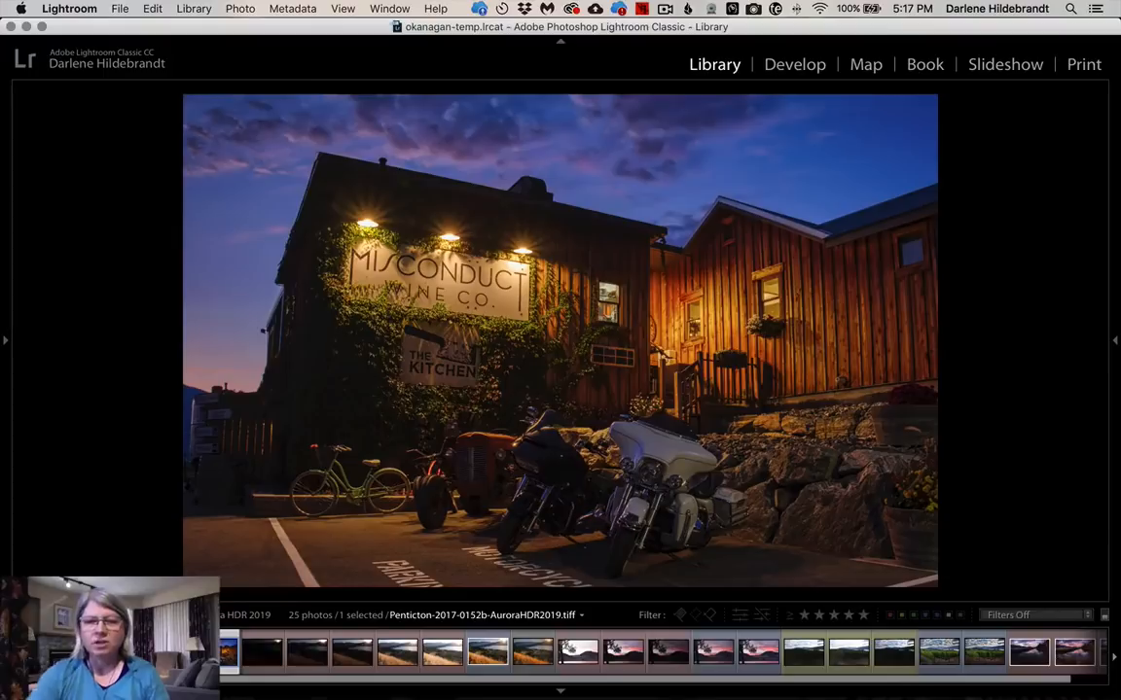
key("Left")
key("Right")
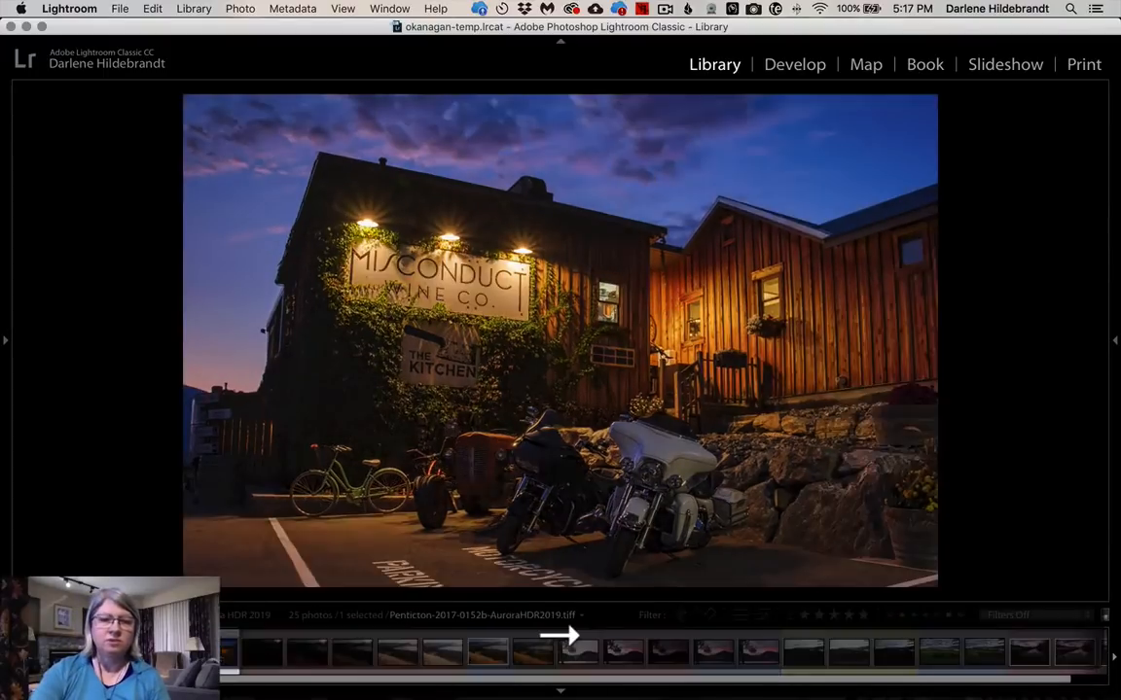
key("Left")
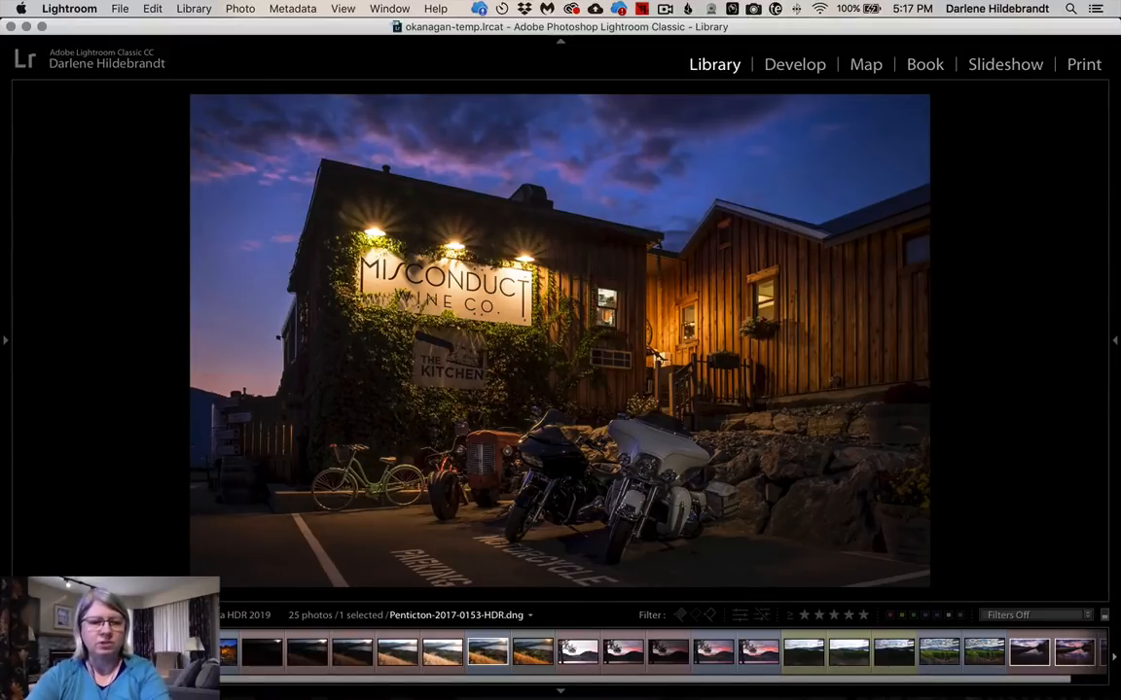
key("Right")
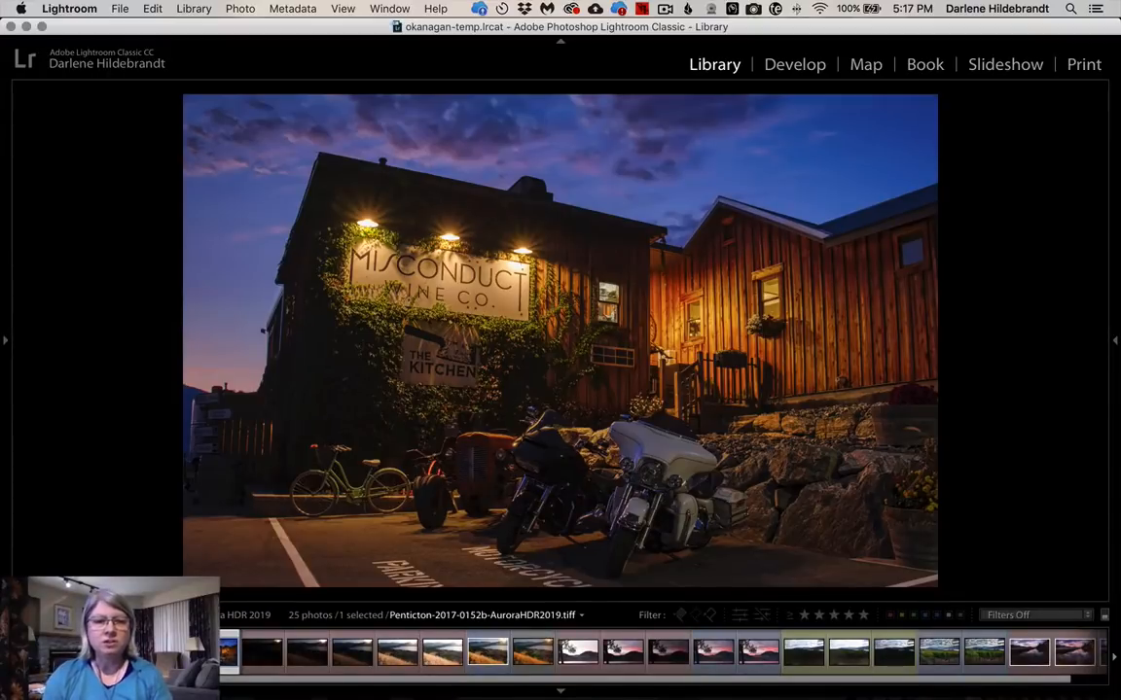
- Return to the thumbnail grid of the collection with both side panels hidden
key("shift+Tab")
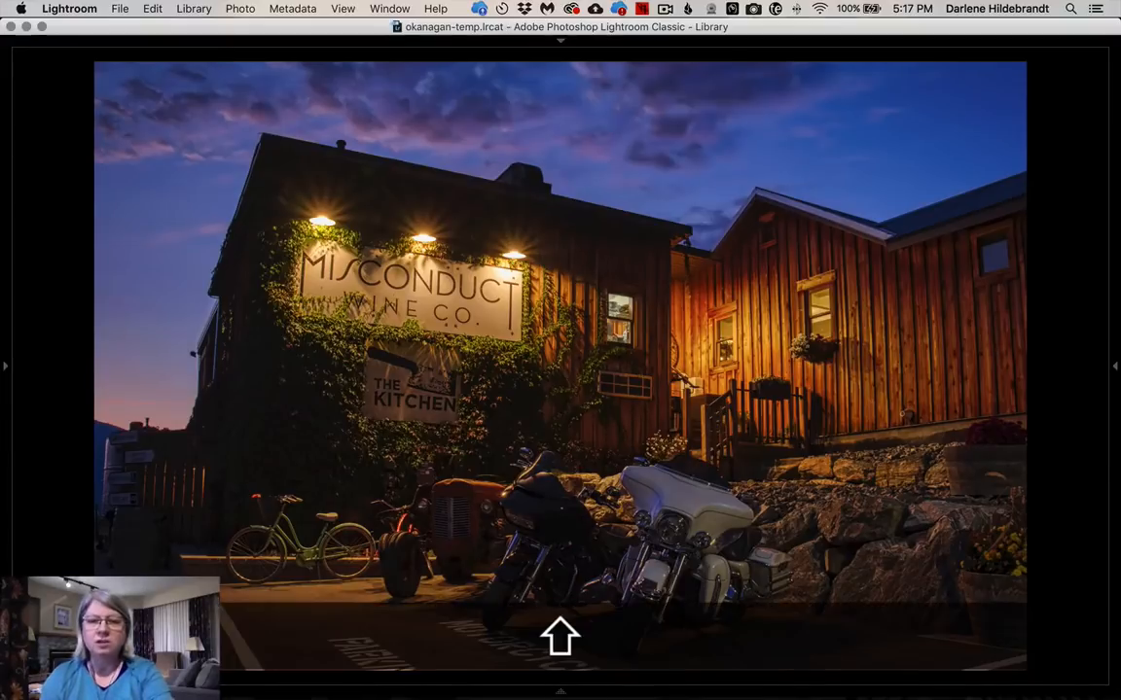
key("shift+Tab")
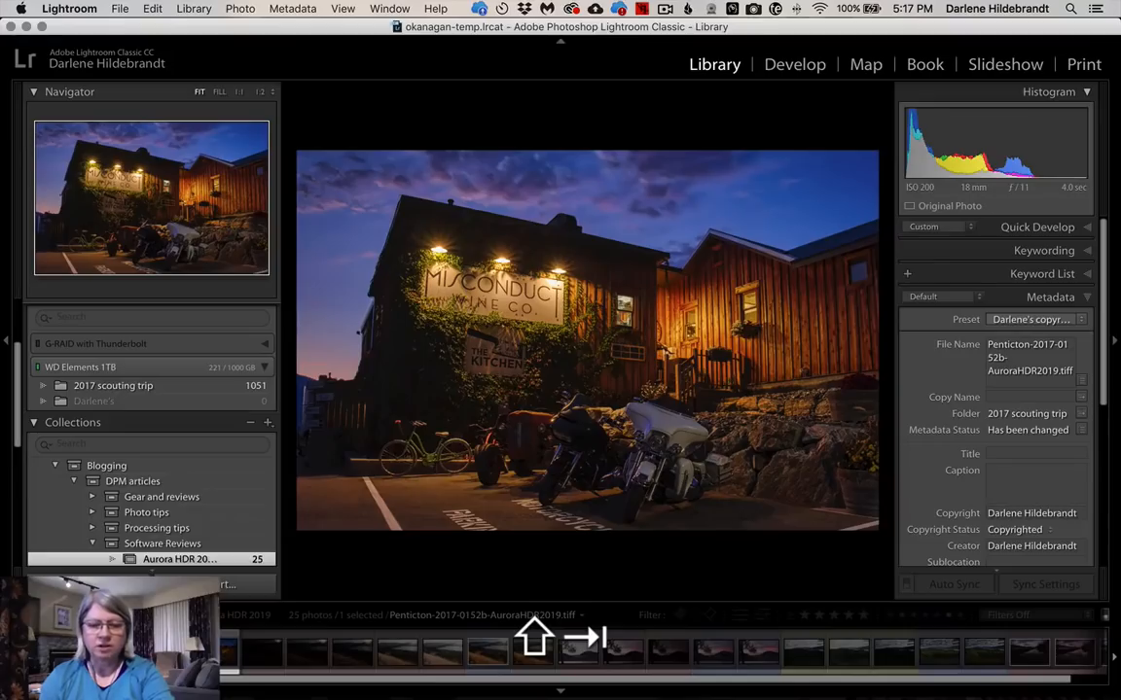
key("shift+g")
key("g")
key("Tab")
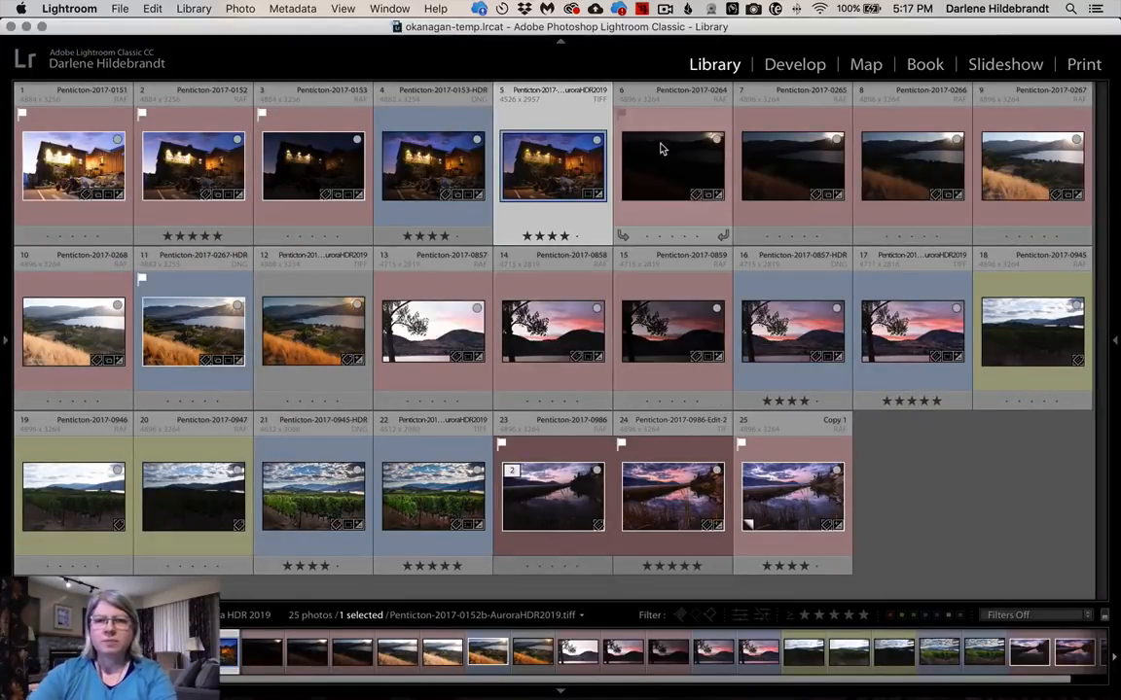
- Open Penticton-2017-0264.RAF with its histogram and metadata shown, and step through the lake exposures to Penticton-2017-0267-HDR.dng
left_click(660, 148)
key("Return")
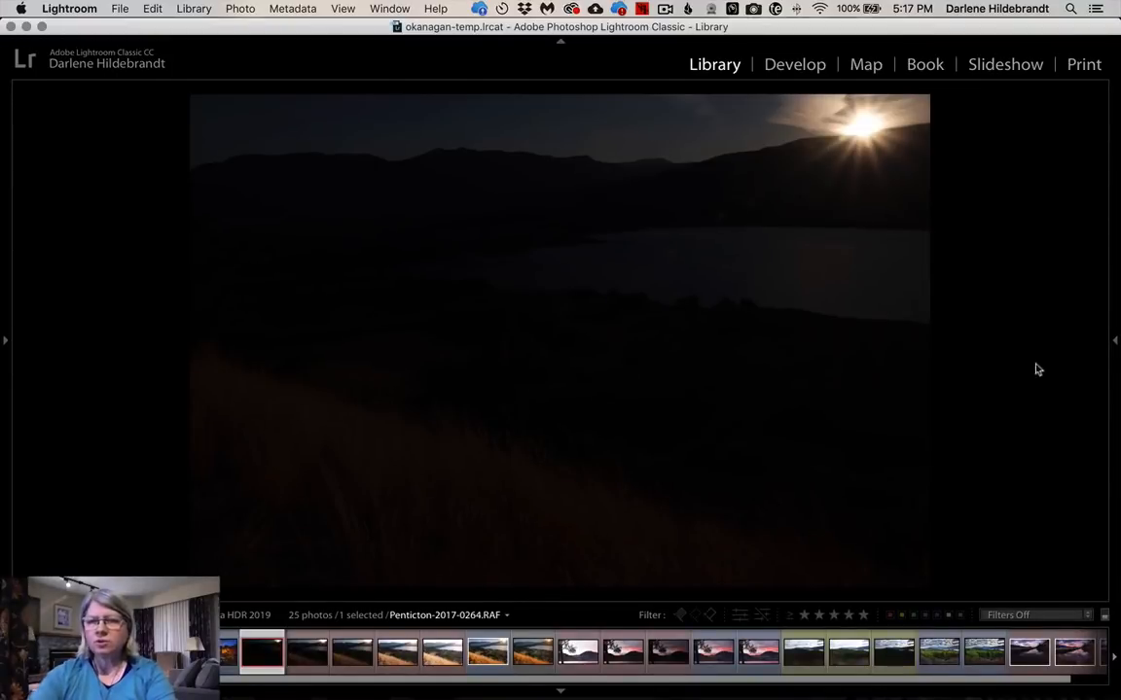
left_click(1114, 341)
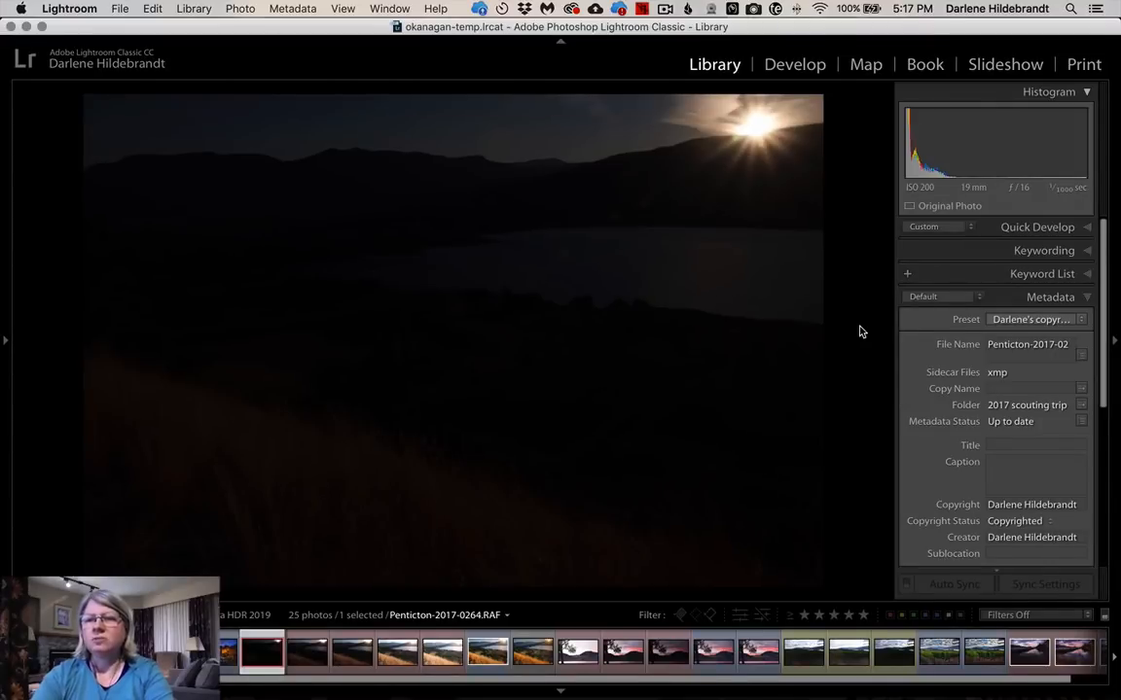
key("Right")
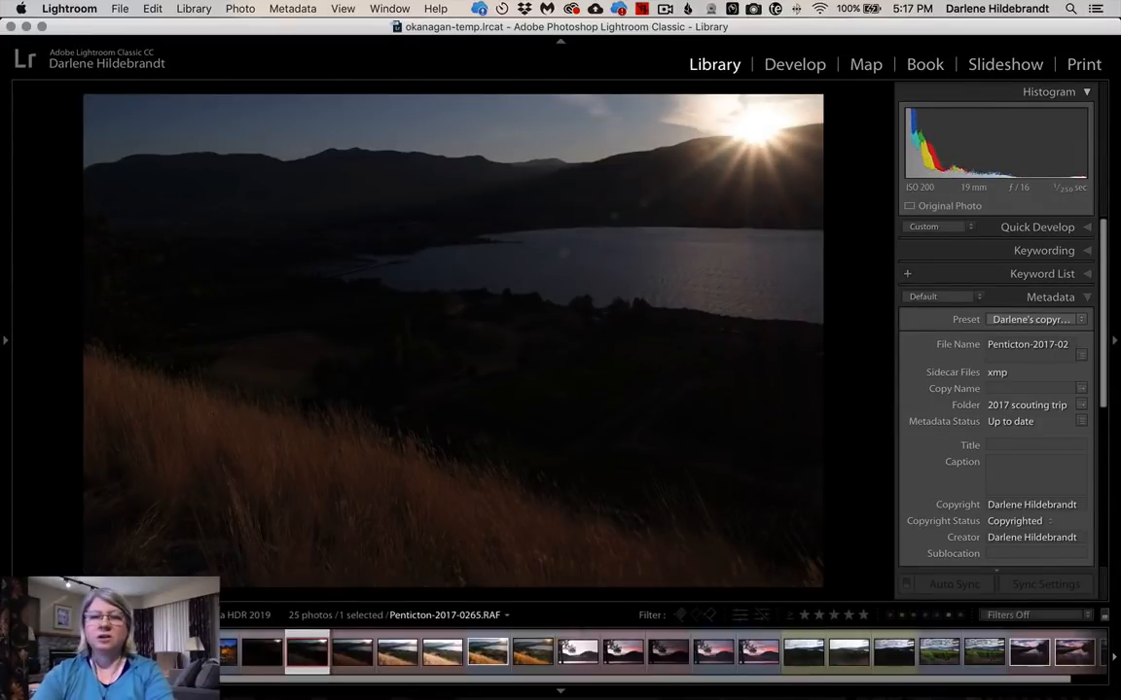
key("Right")
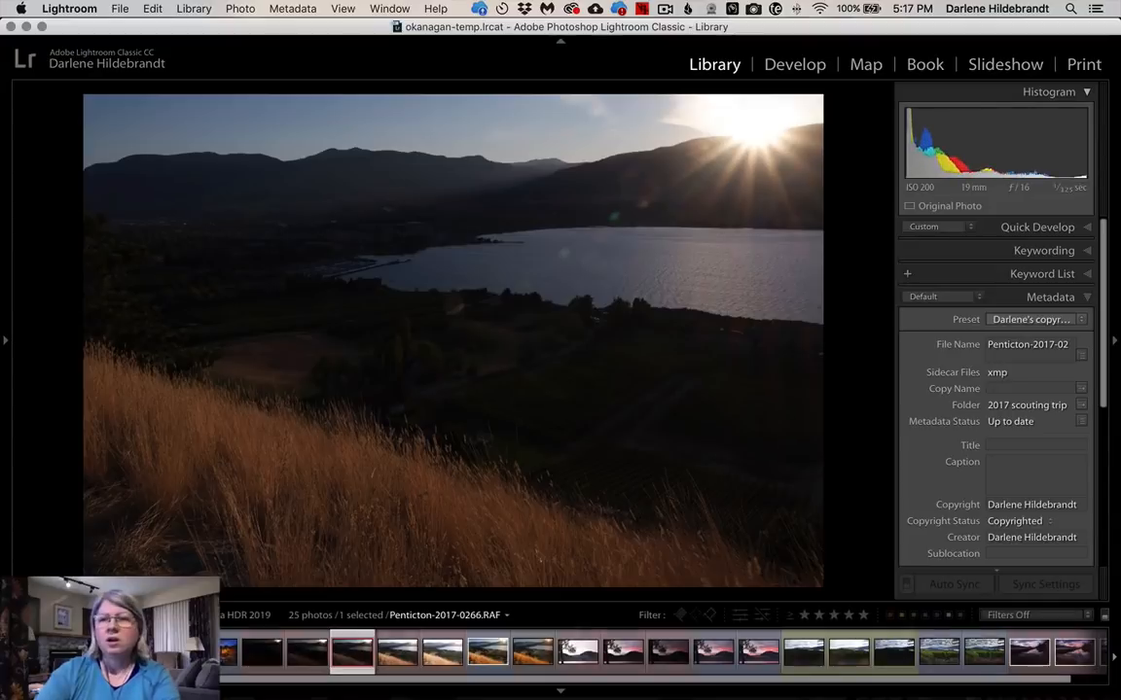
key("Right")
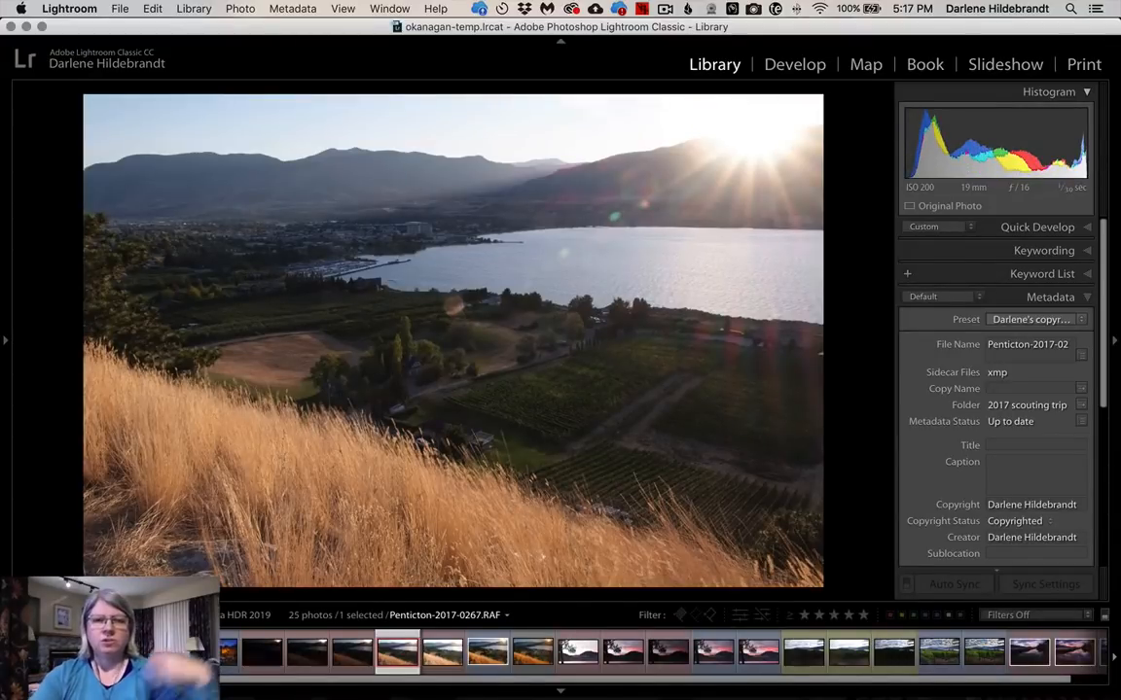
key("Right")
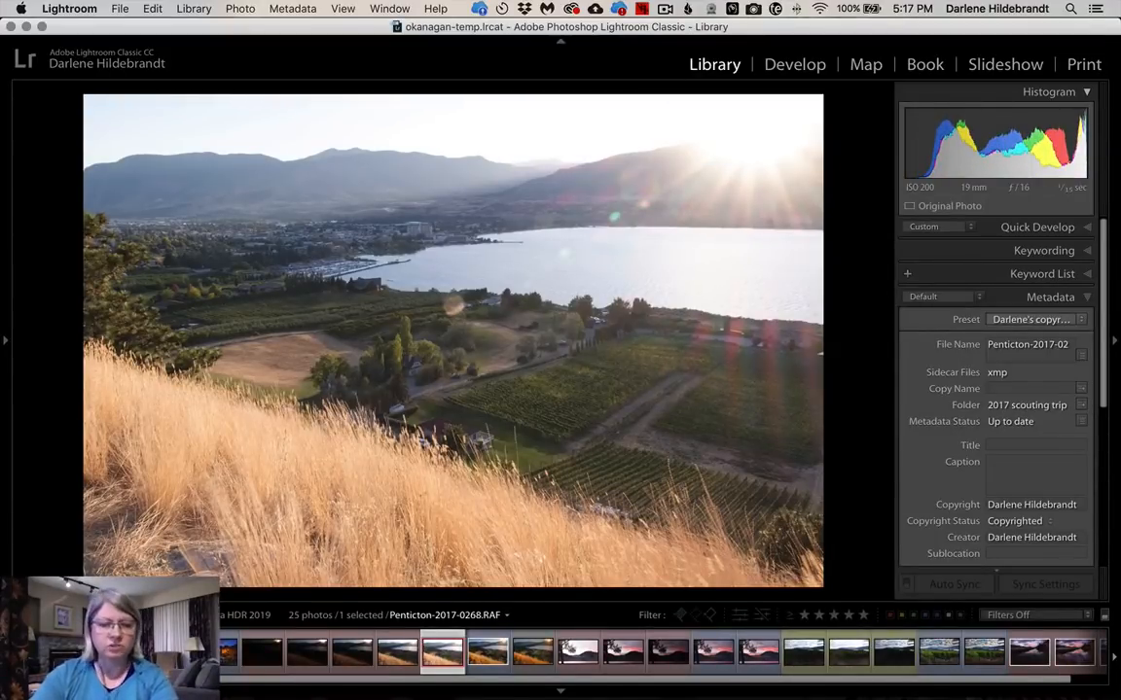
key("Right")
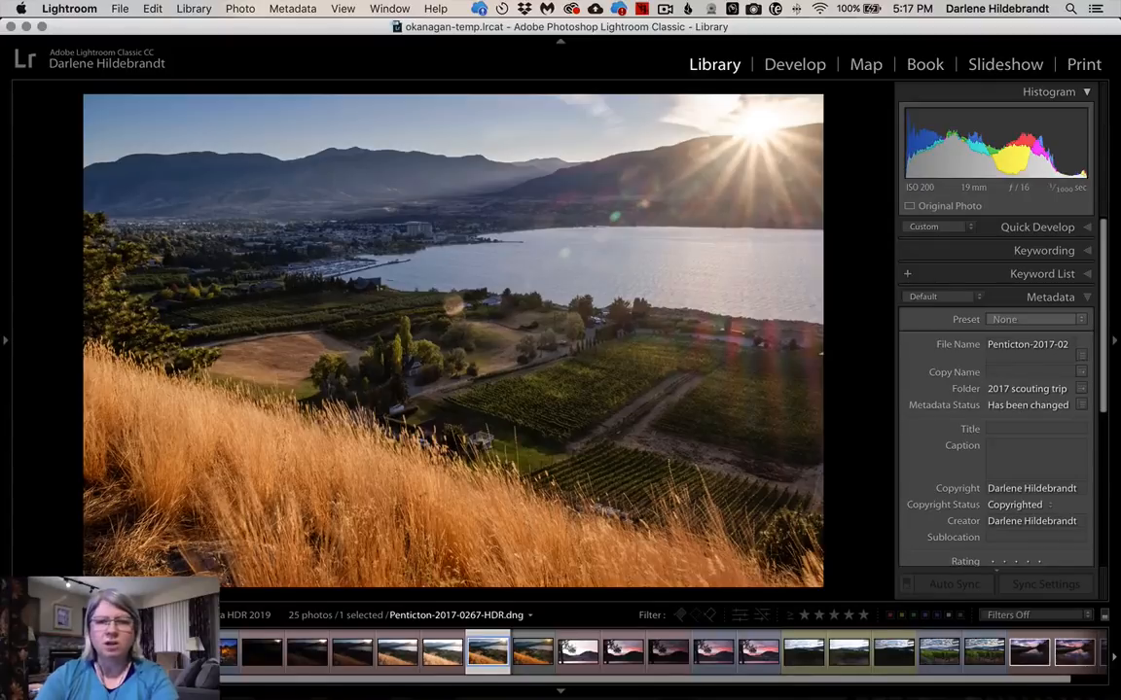
- Open the lake HDR DNG in Develop with the presets side hidden, and compare its before and after states
key("d")
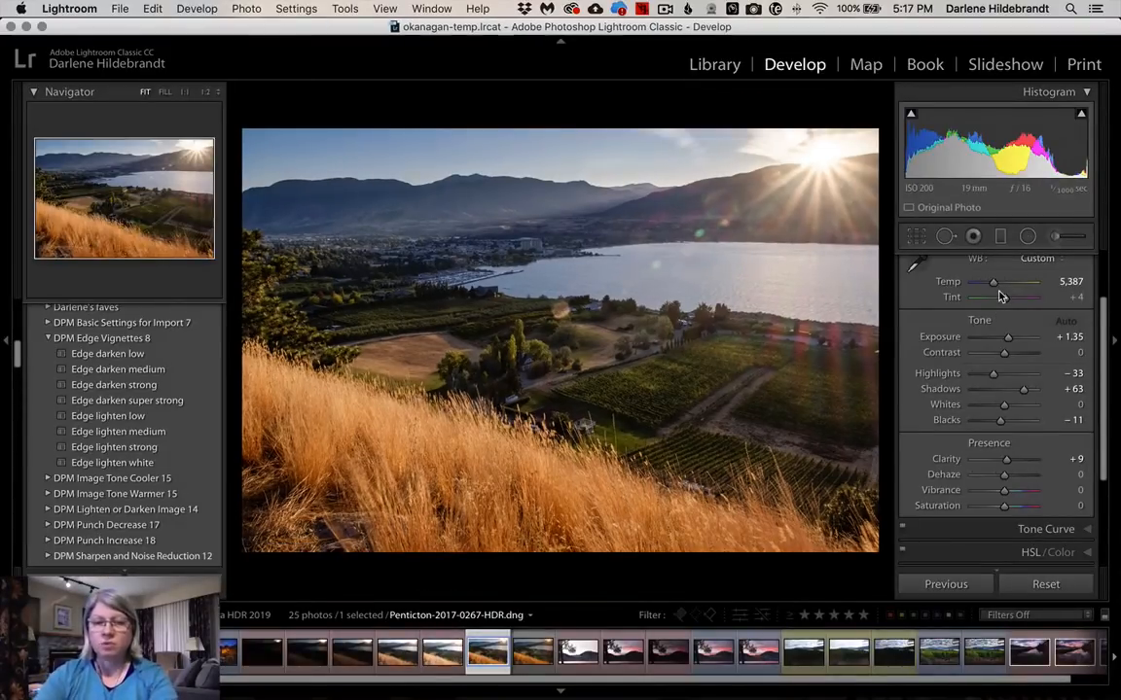
left_click(7, 342)
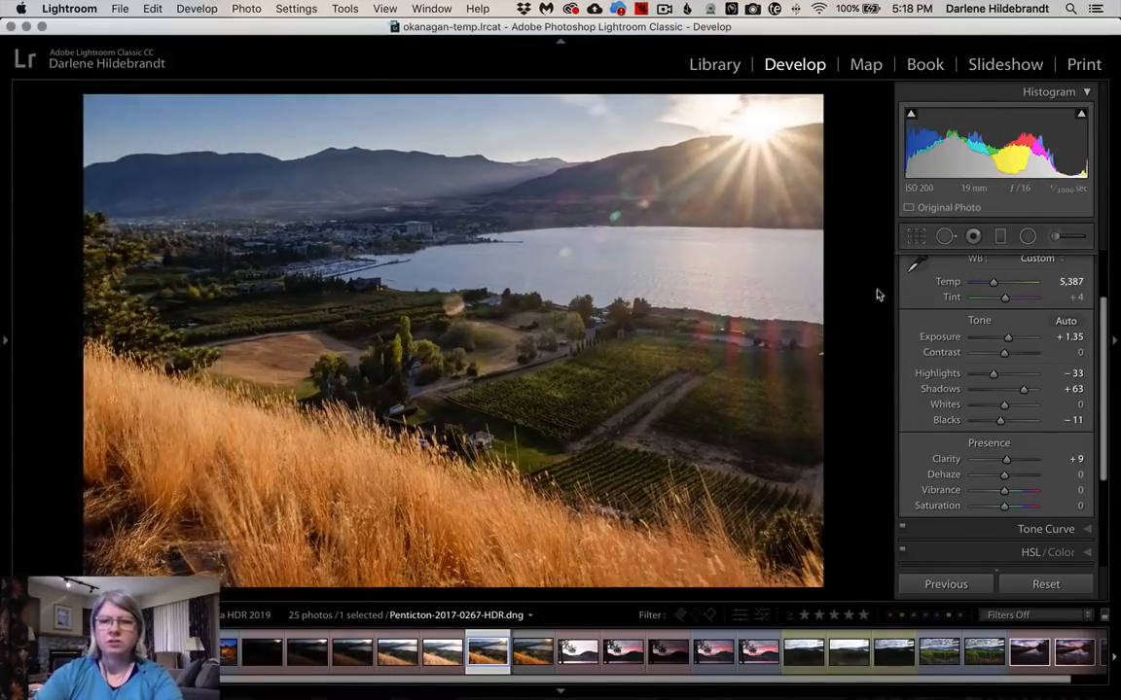
key("backslash")
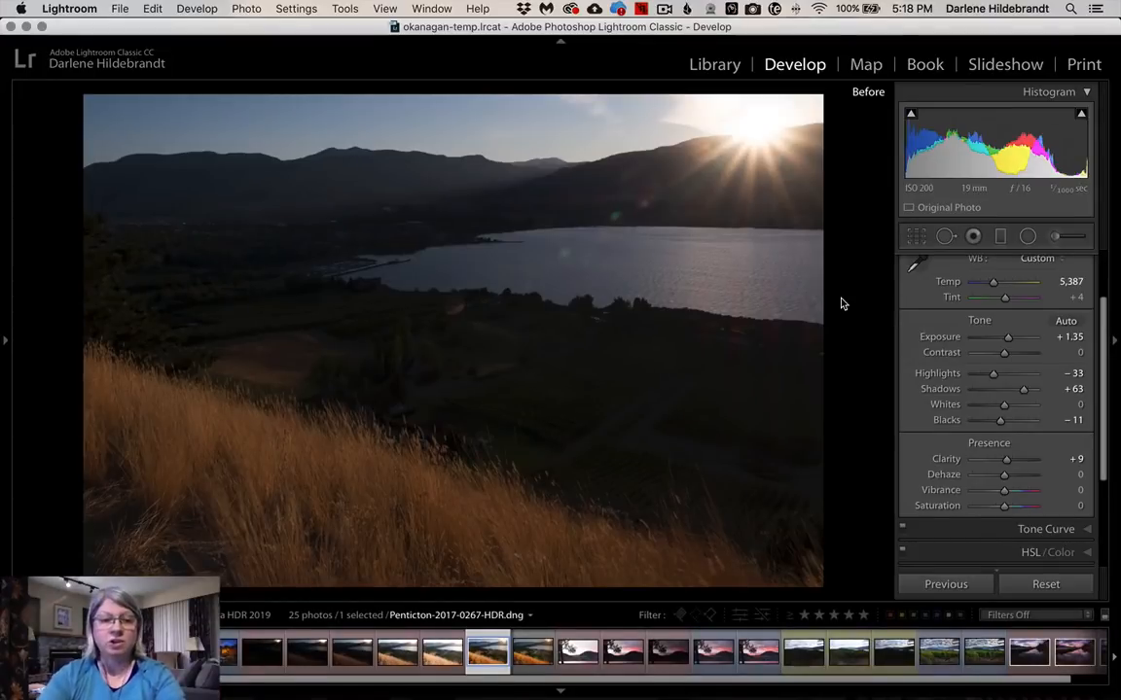
key("backslash")
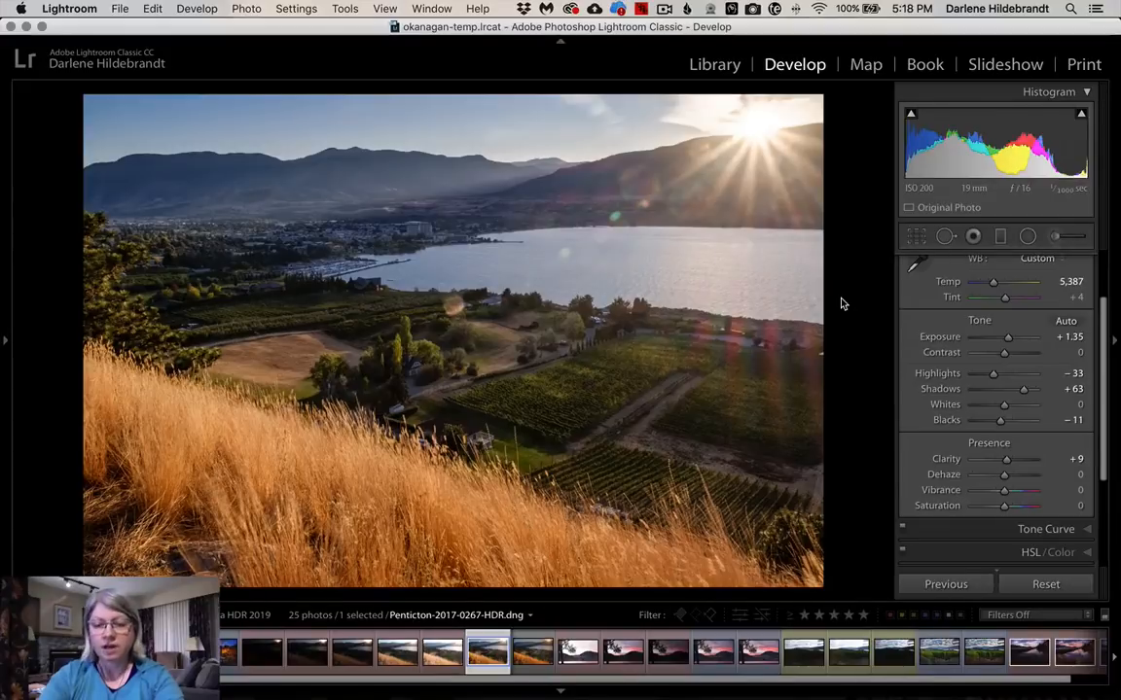
- Check the lake HDR DNG for graduated, brush and radial filter adjustments, and view its counterpart Penticton-2017-0266-AuroraHDR2019.tiff
key("m")
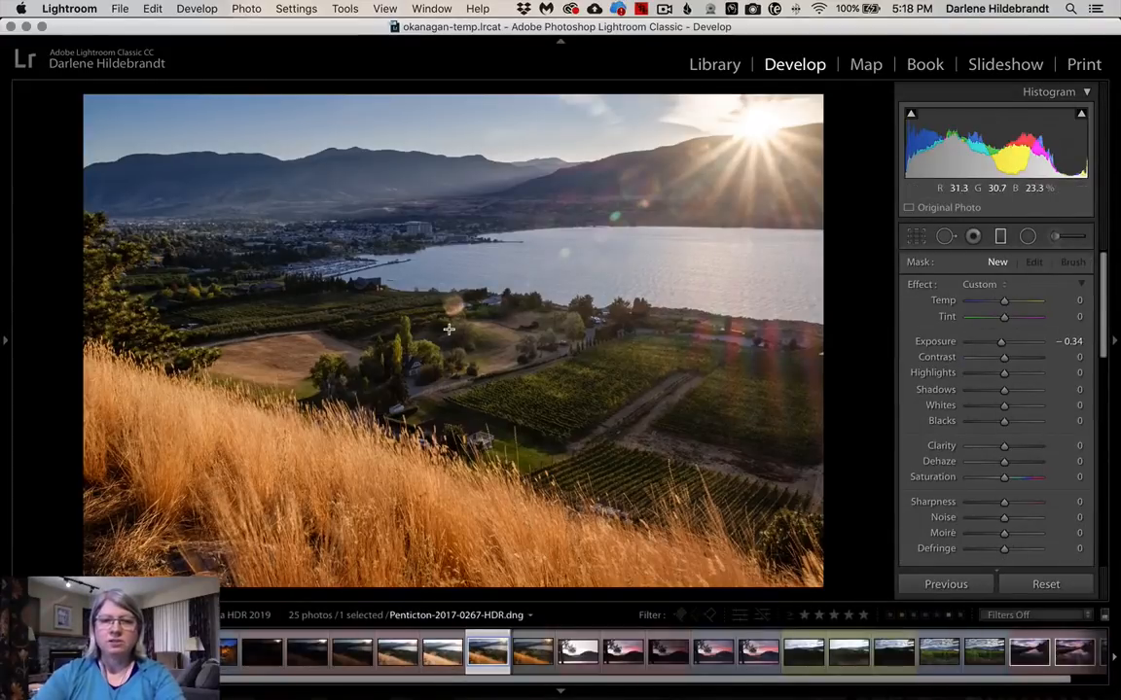
key("k")
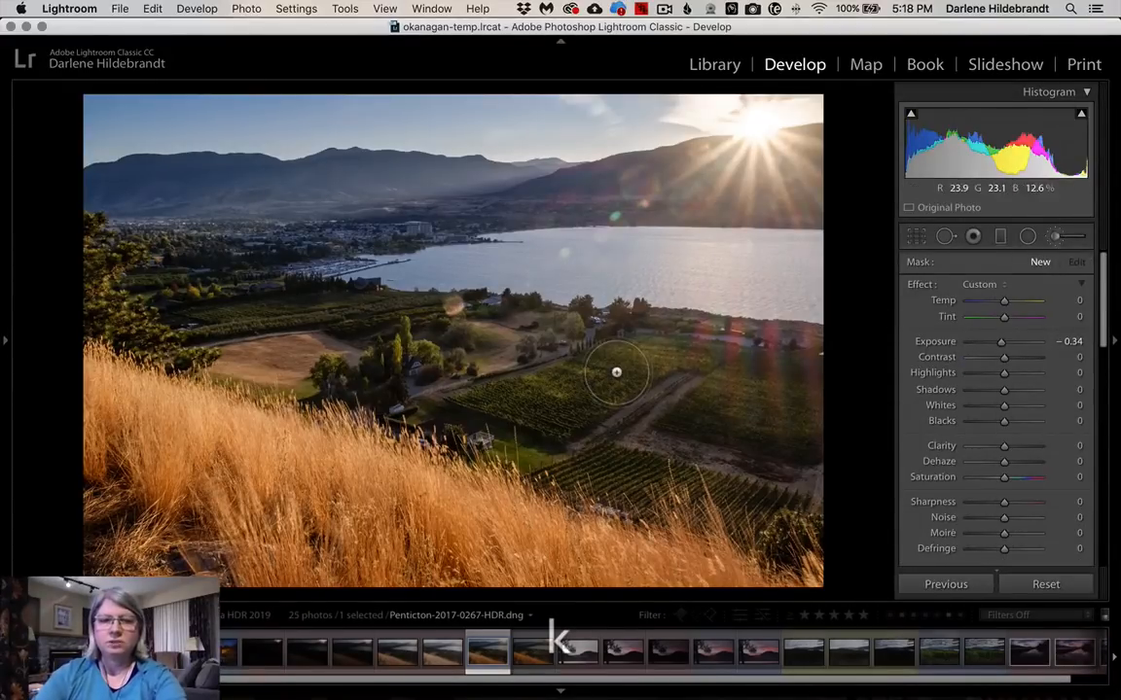
key("k")
key("shift+k")
key("shift+m")
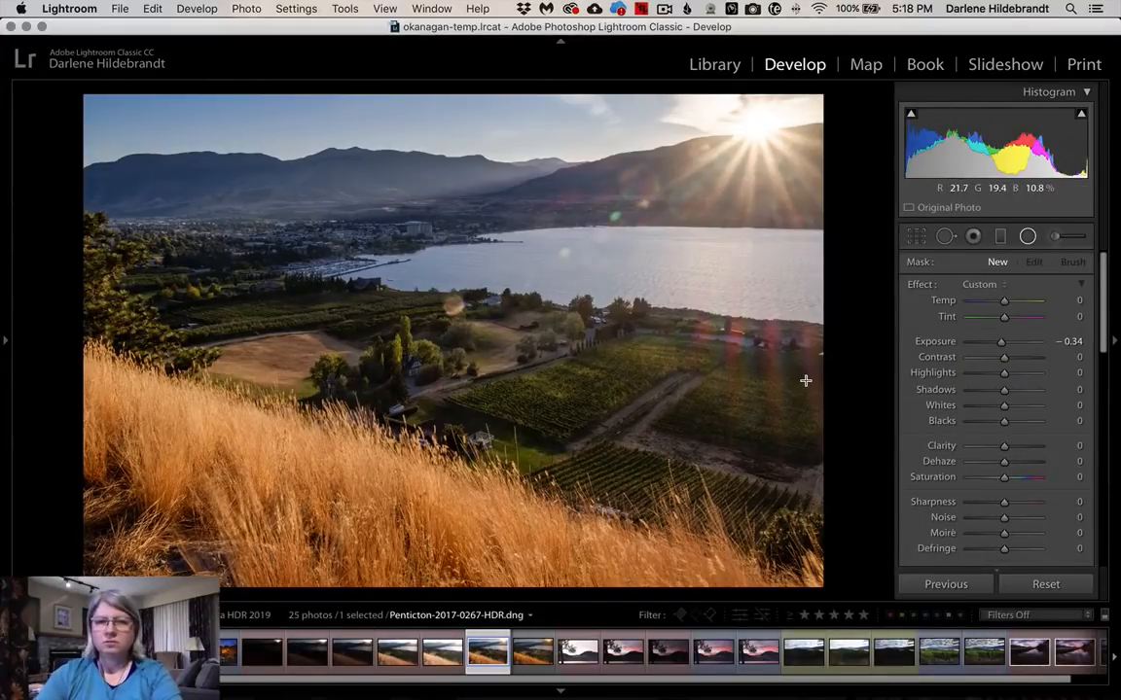
key("shift+m")
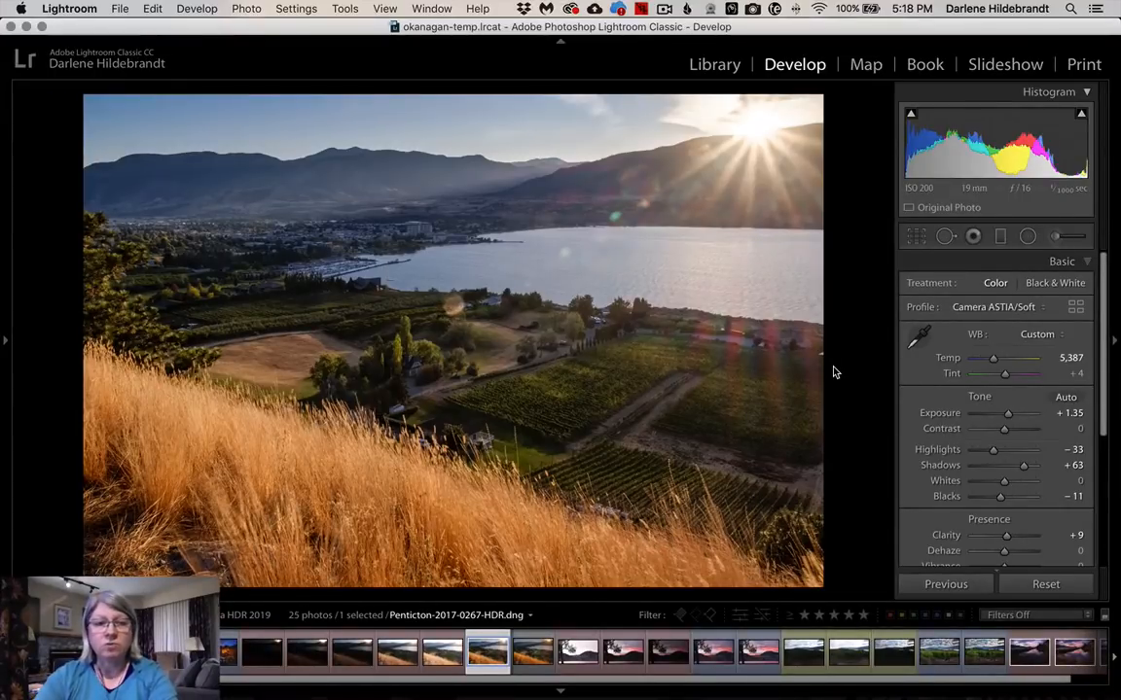
key("Right")
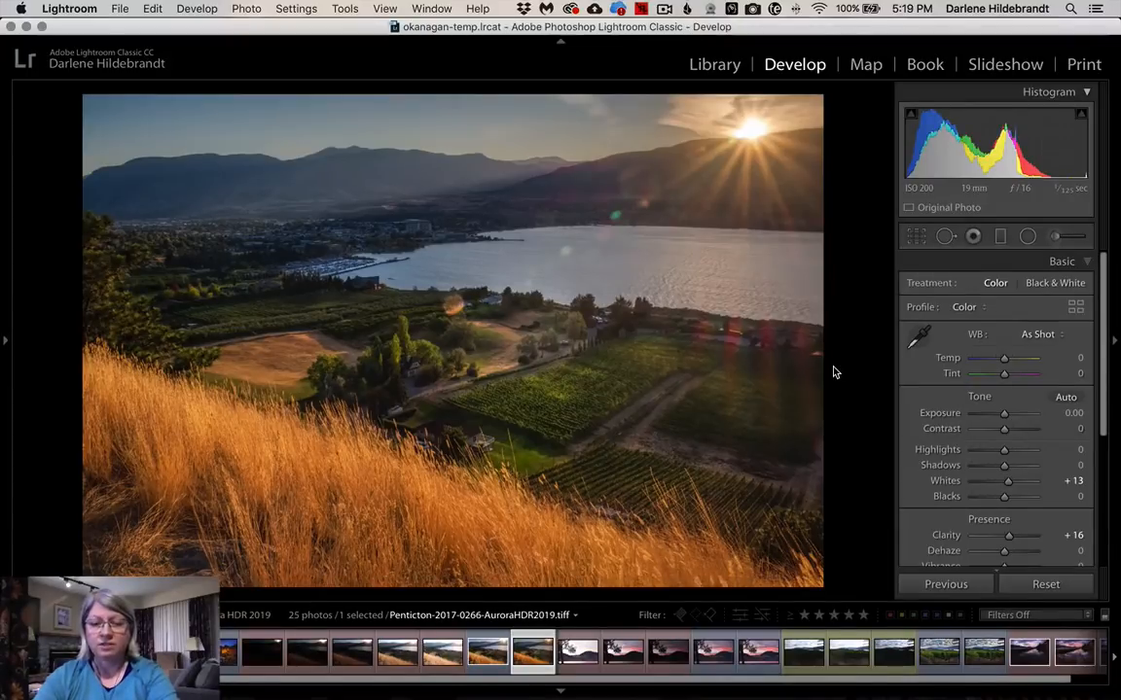
- Open Penticton-2017-0857.RAF from the thumbnail grid and step through the sunset exposures to Penticton-2017-0857-HDR.dng
key("g")
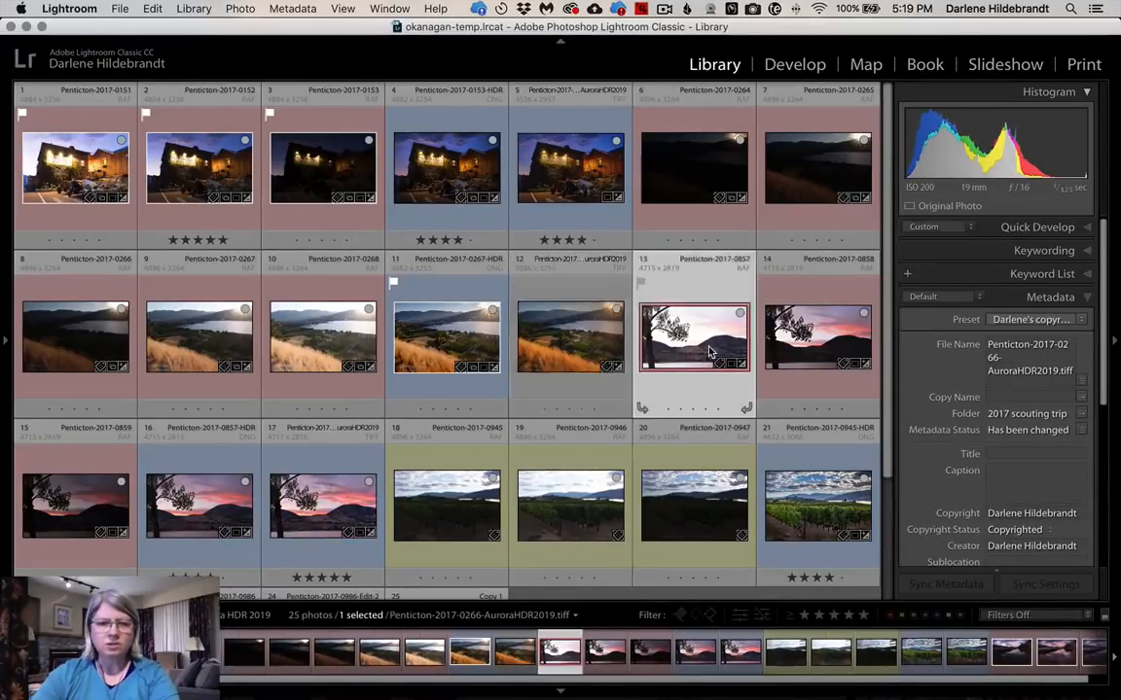
double_click(709, 352)
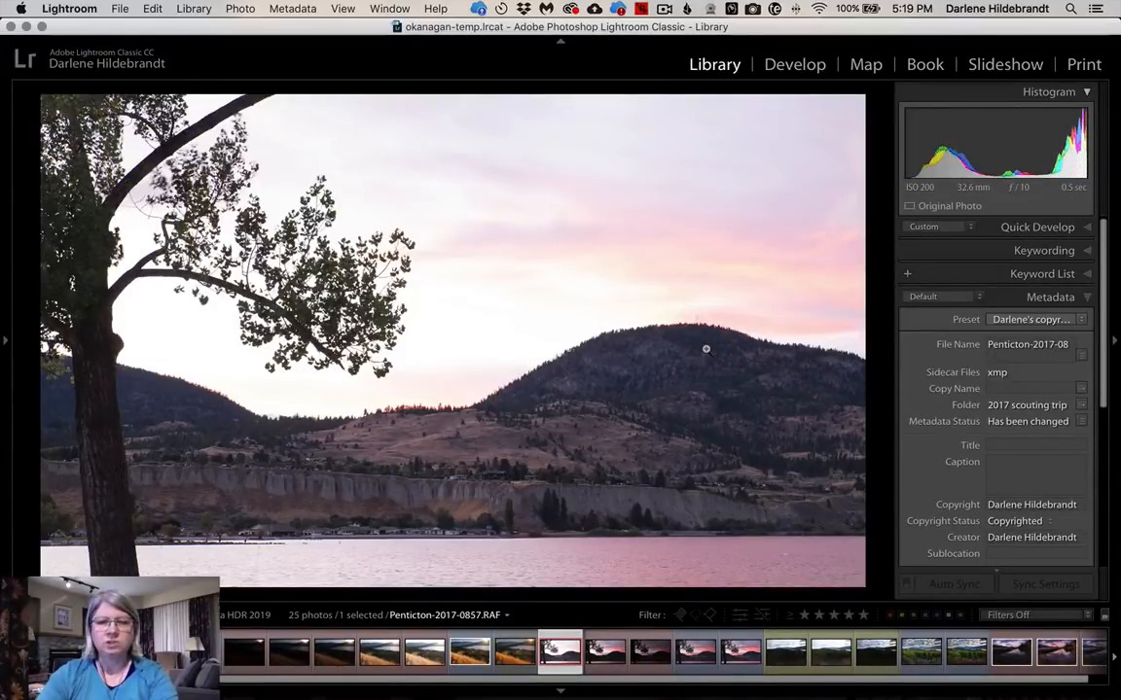
key("Right")
key("Right")
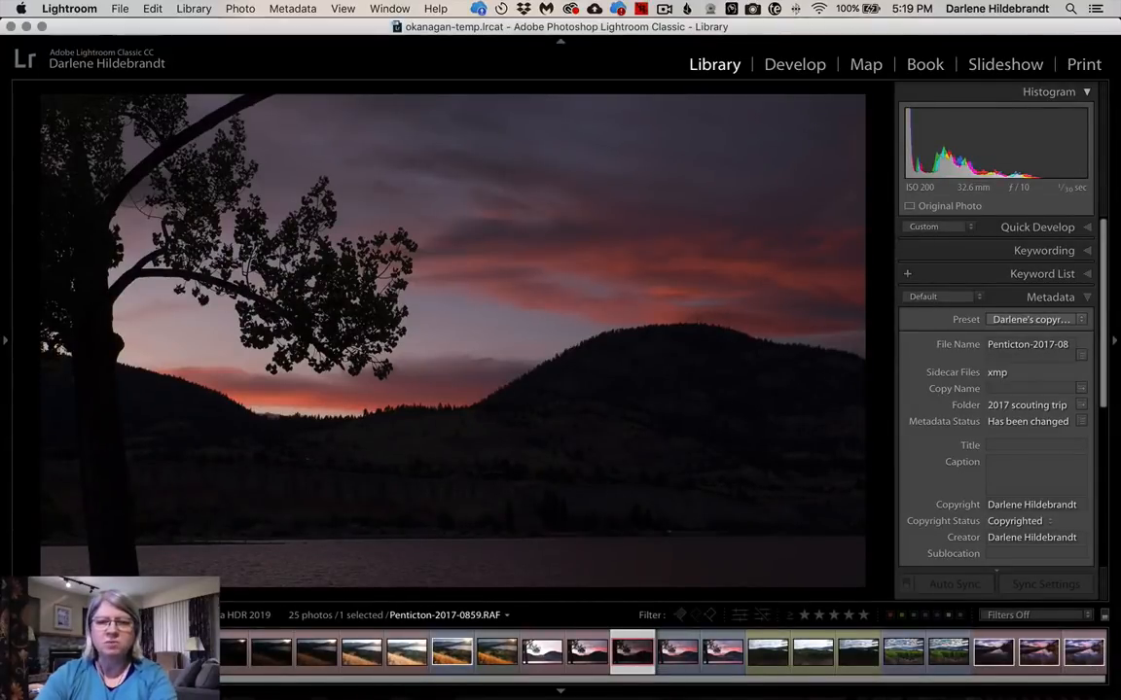
key("Right")
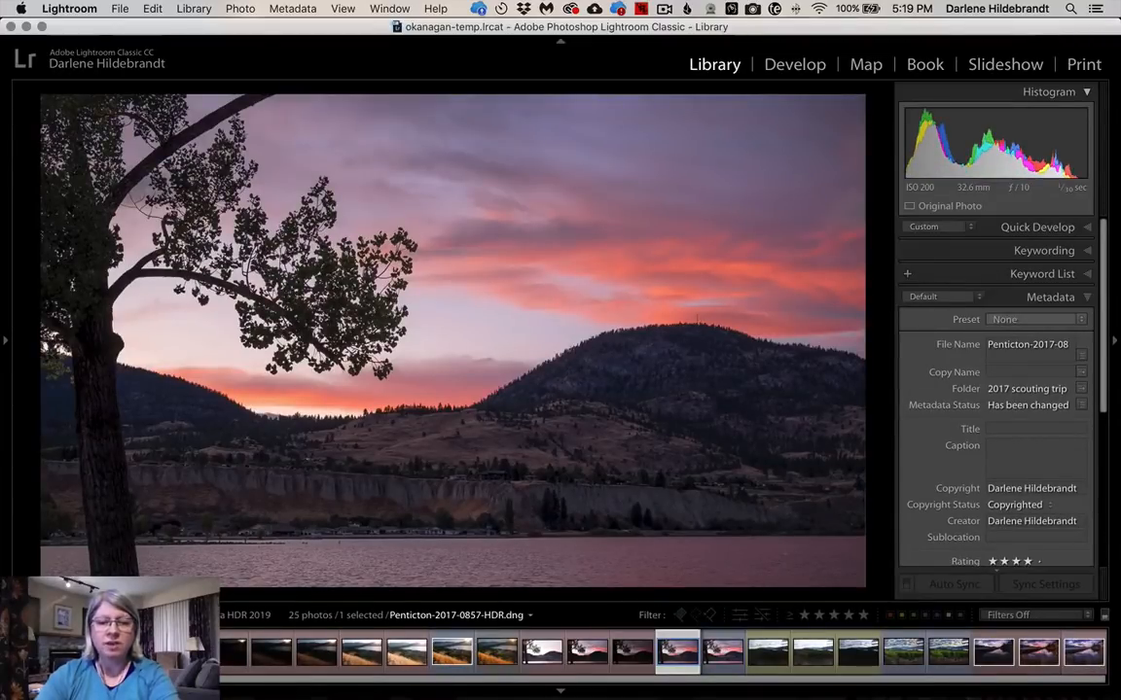
- Hide all panels and compare the sunset HDR DNG with its Aurora HDR 2019 version and the darker source exposures
key("shift+Tab")
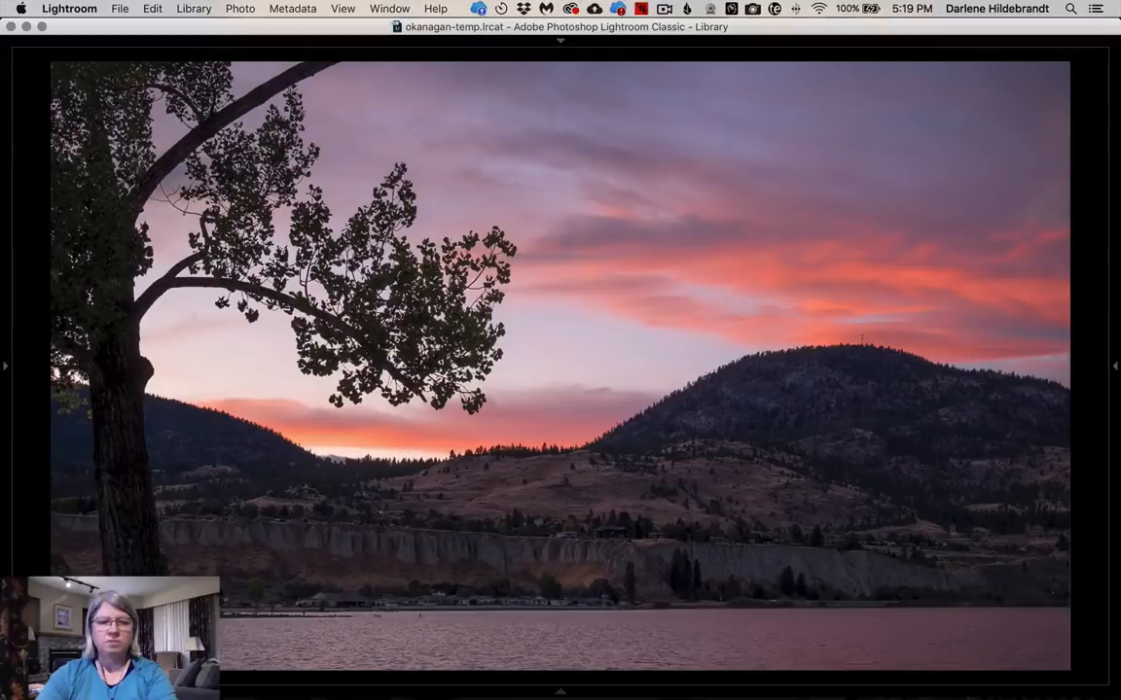
key("Right")
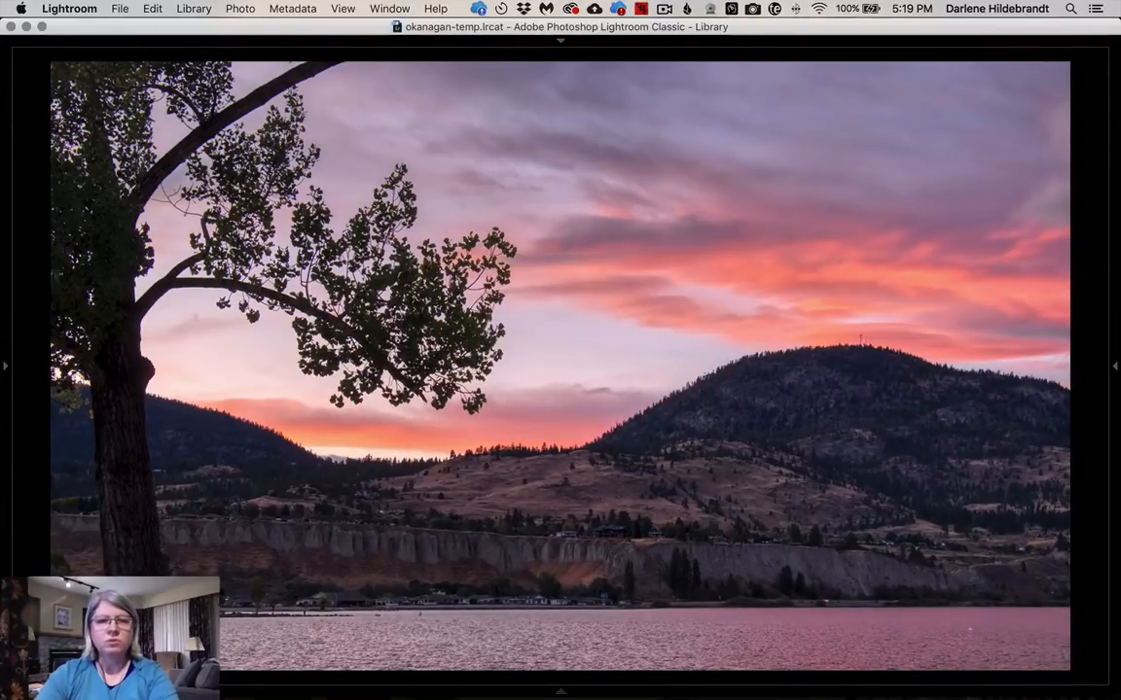
key("Left")
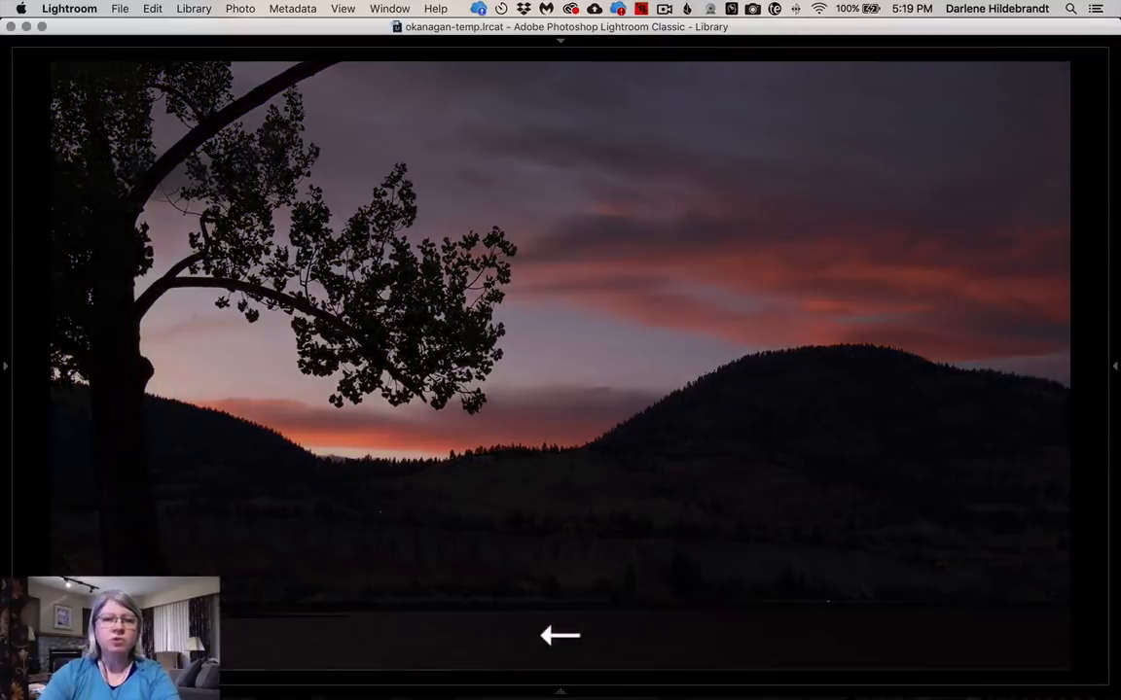
key("Left")
key("Right")
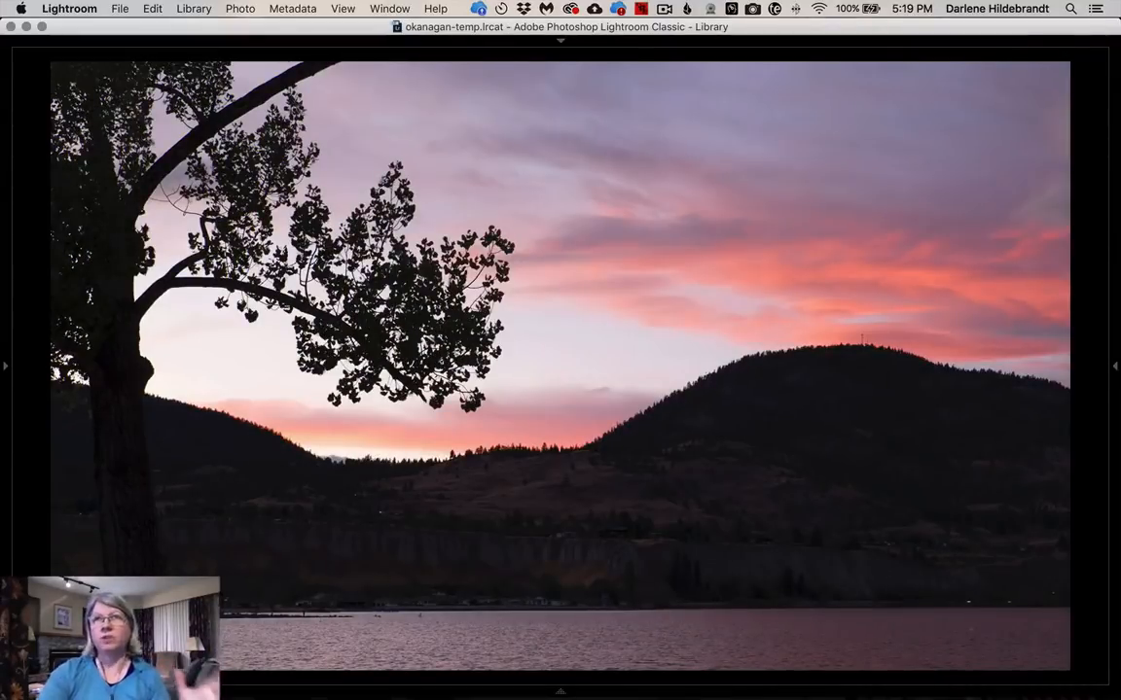
key("Right")
key("Left")
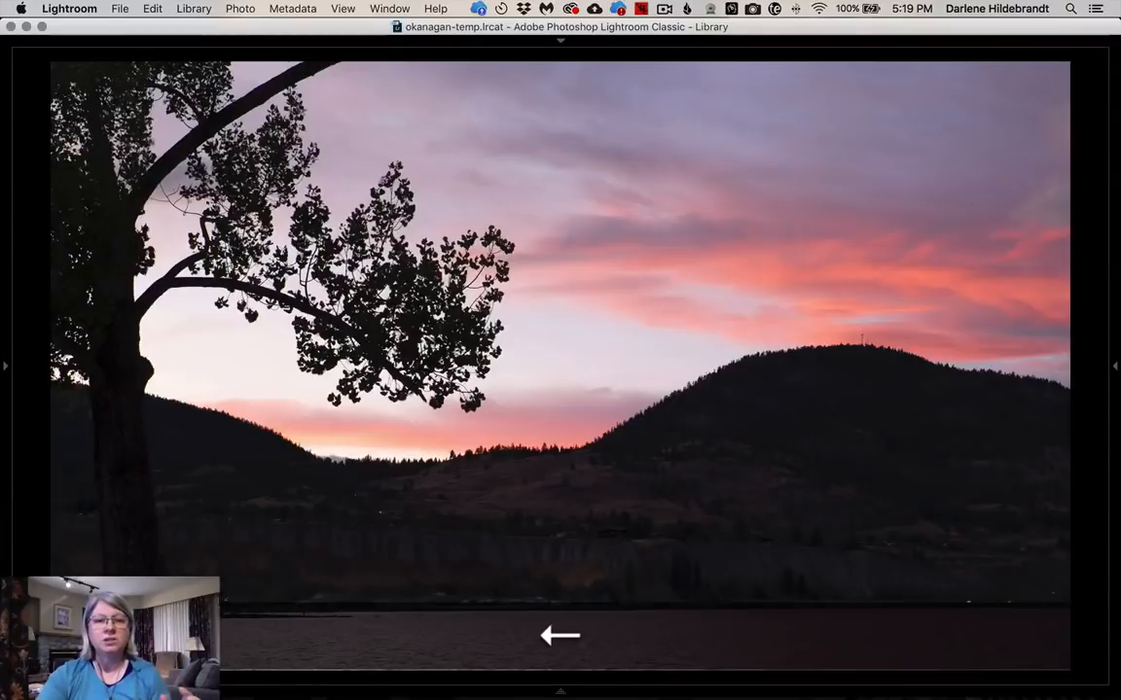
key("Right")
key("Right")
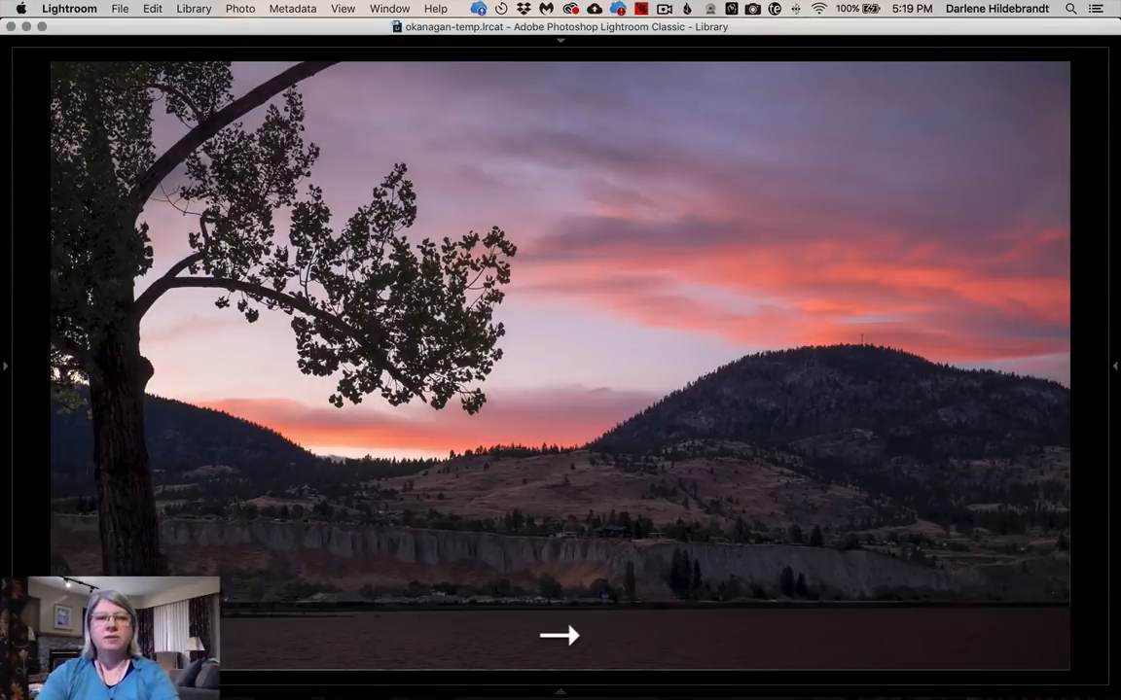
key("Right")
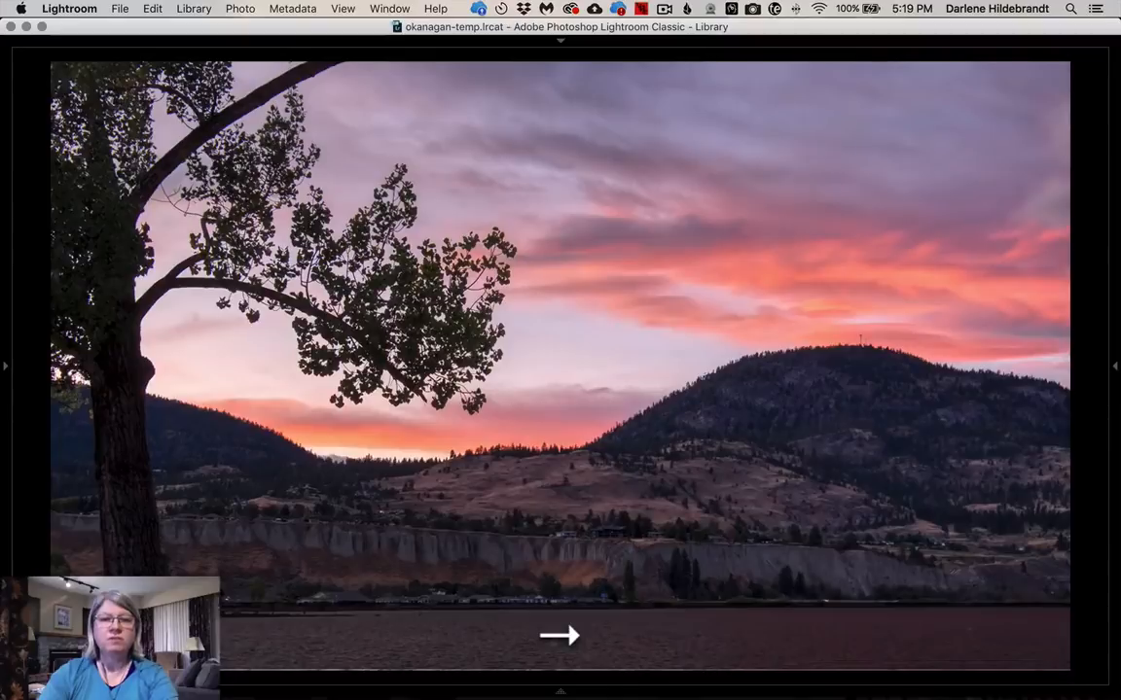
- Examine the tree branches and leaves of the sunset Aurora version up close, and fit the whole photo in view again
left_click(322, 269)
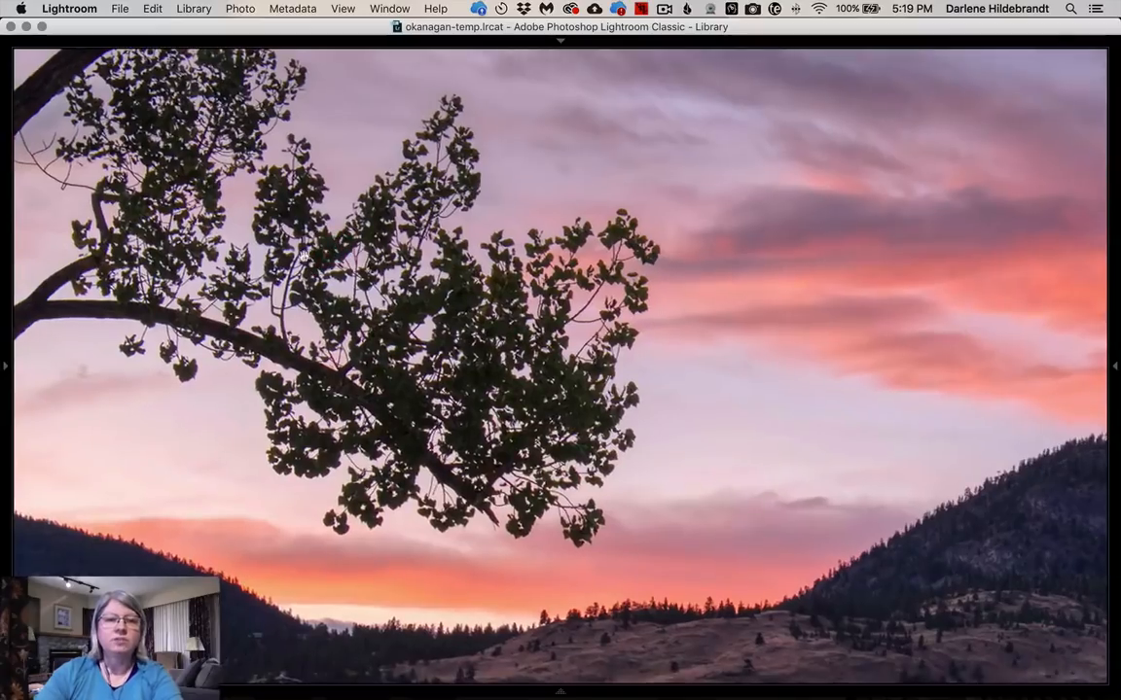
left_click_drag(322, 268, 405, 291)
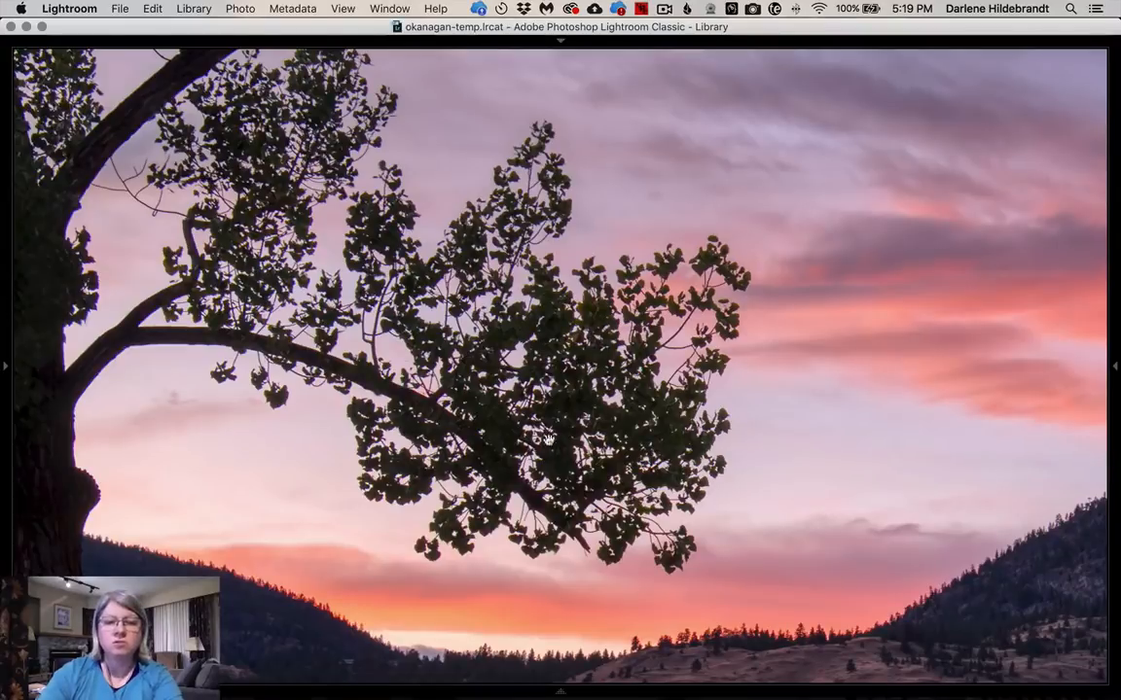
left_click(600, 377)
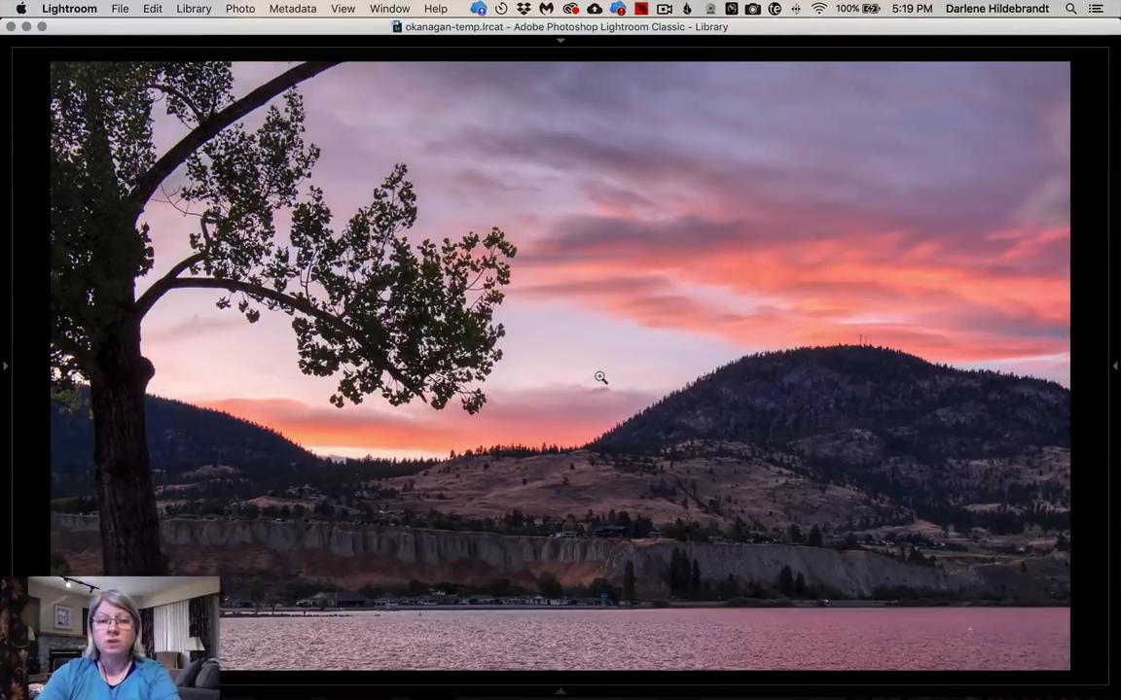
- Bring back the filmstrip and module bar without the side panels, recheck the sunset HDR DNG, and return to the thumbnail grid
key("shift+Tab")
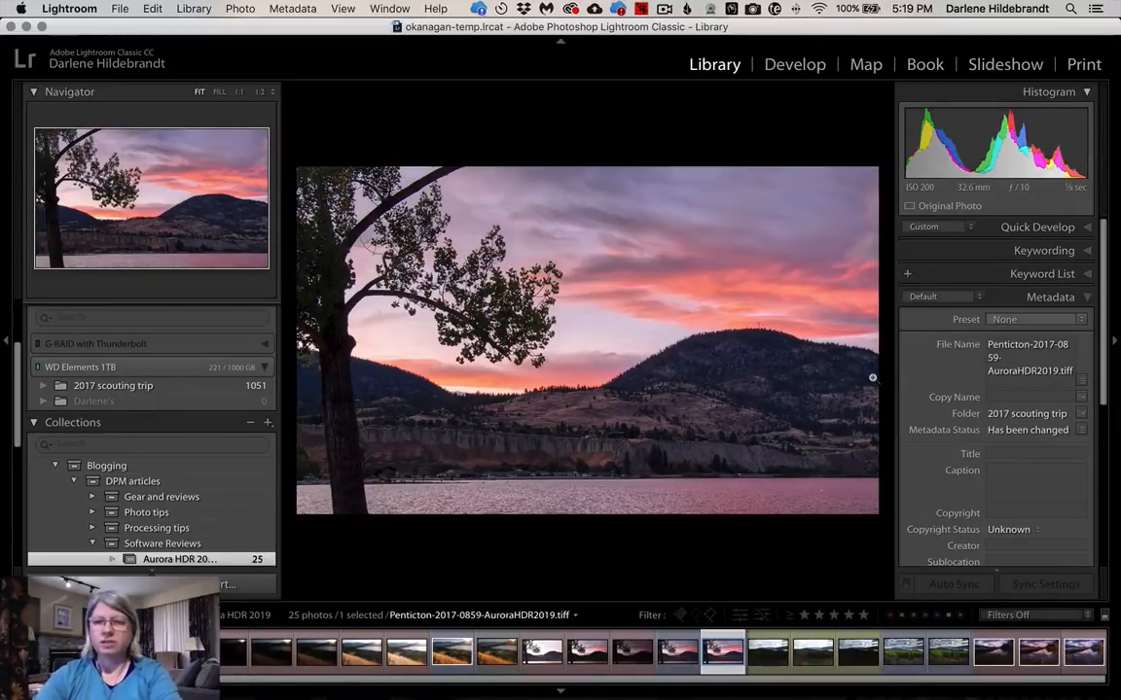
key("Tab")
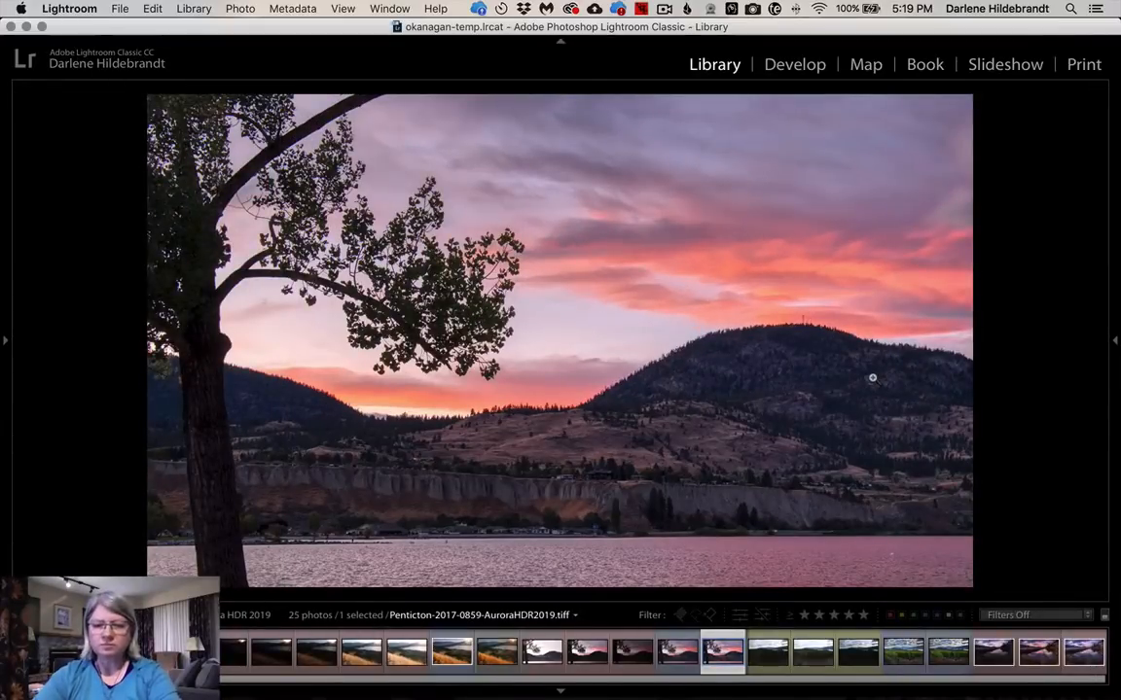
key("Left")
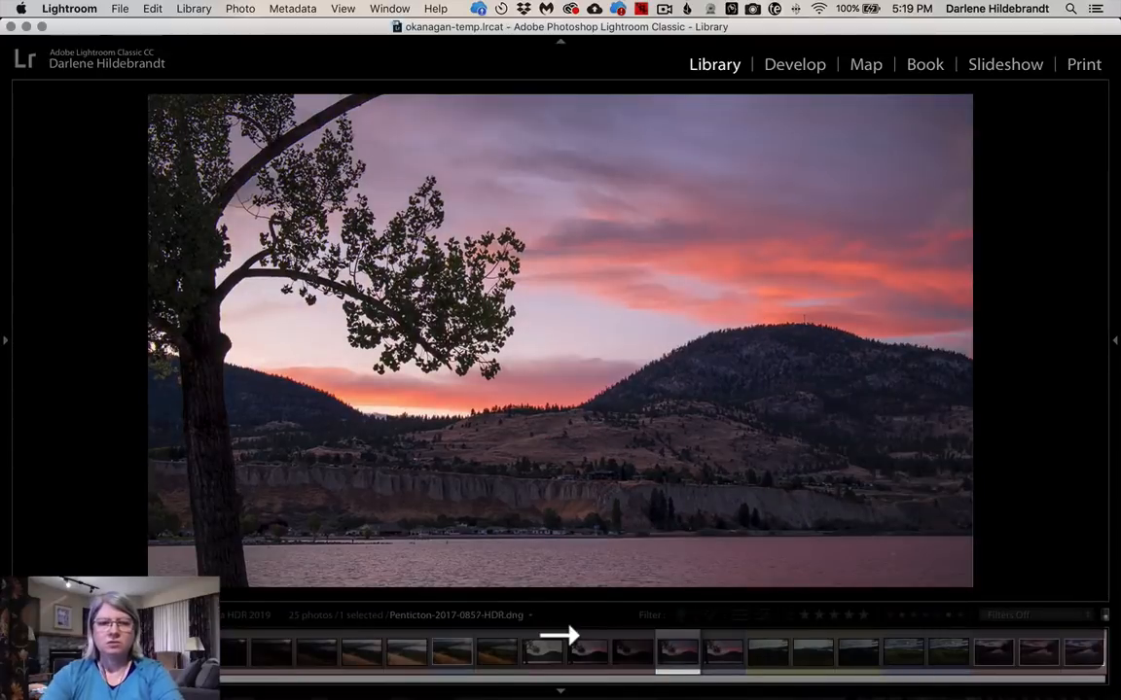
key("Right")
key("g")
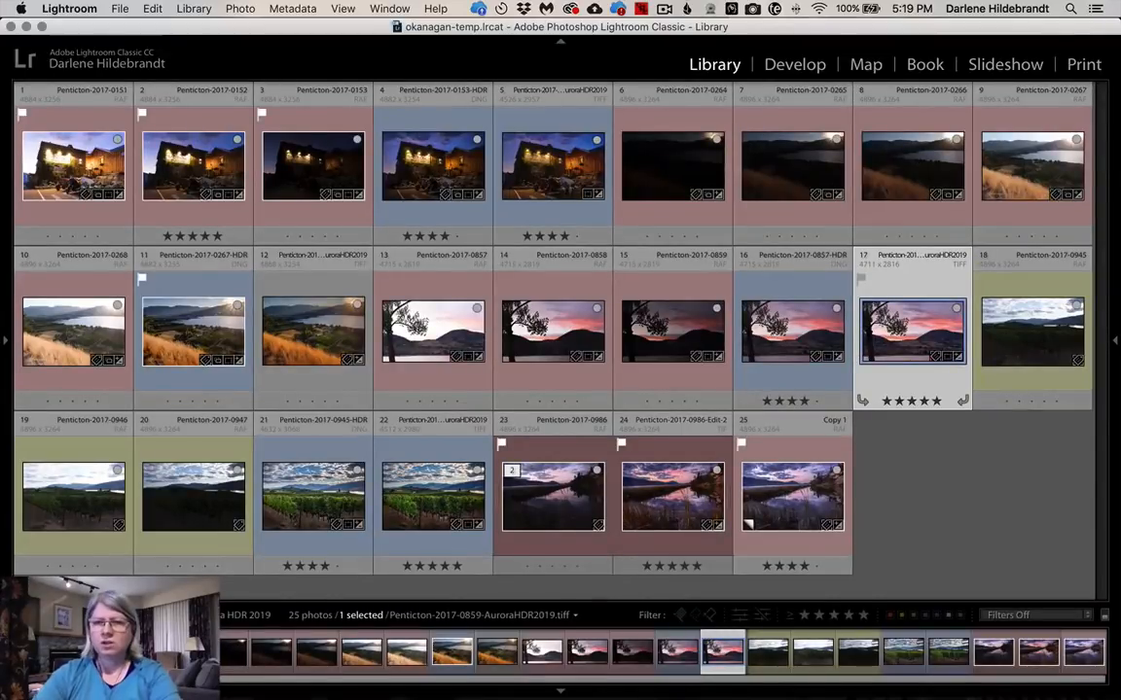
- Open Penticton-2017-0945.RAF and compare the three bracketed vineyard exposures through Penticton-2017-0947.RAF
double_click(1025, 332)
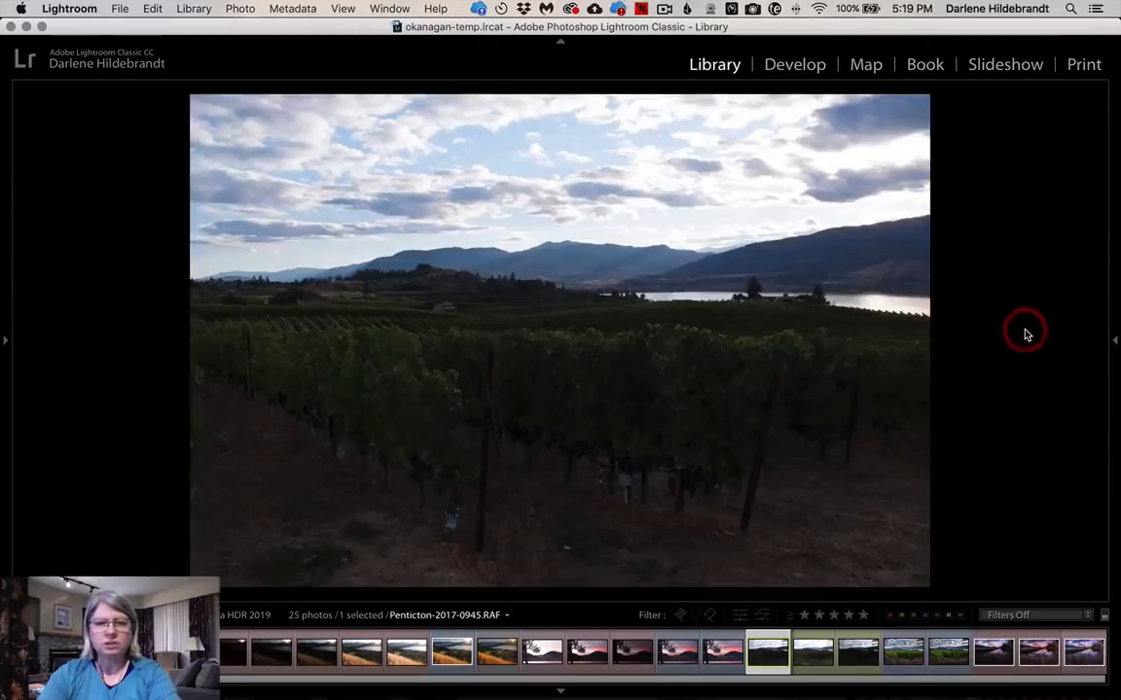
key("Right")
key("Right")
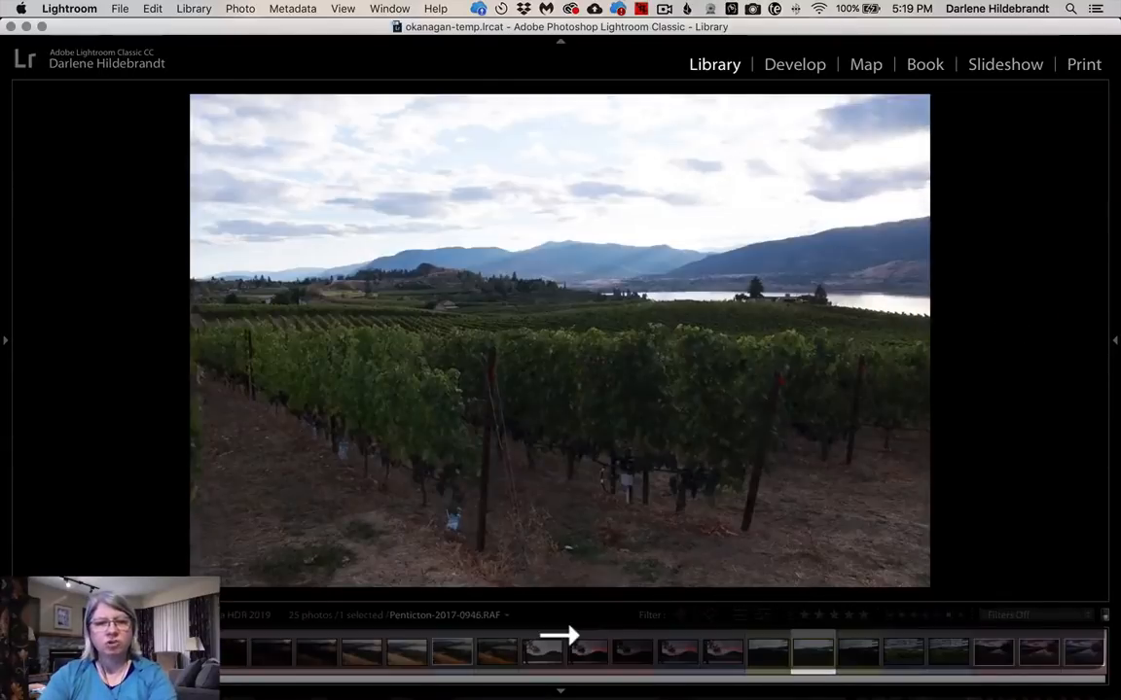
key("Left")
key("Left")
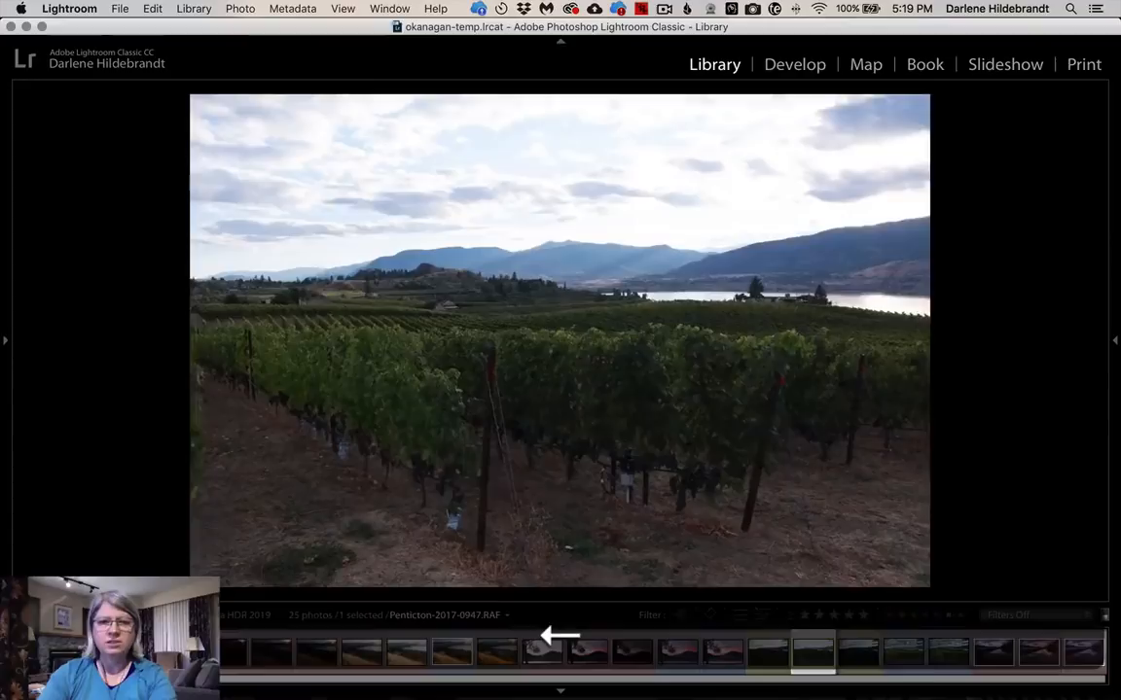
key("Right")
key("Right")
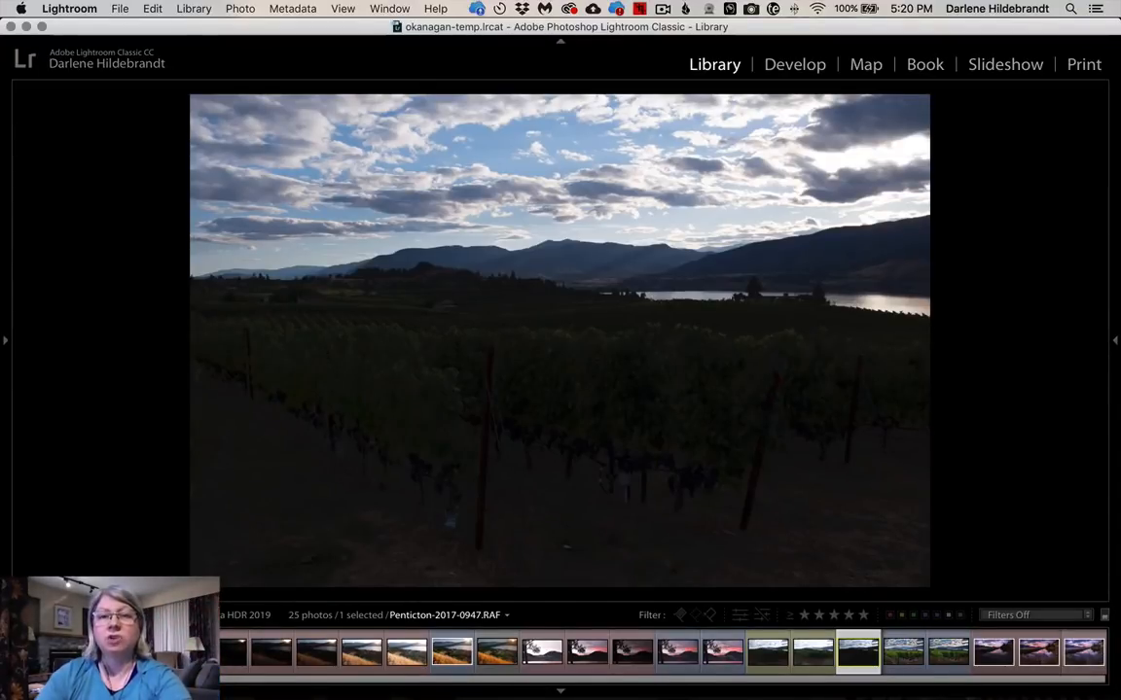
- View Penticton-2017-0945-HDR.dng and examine its vines, vineyard rows and distant lake up close, ending with the whole photo fitted
key("Right")
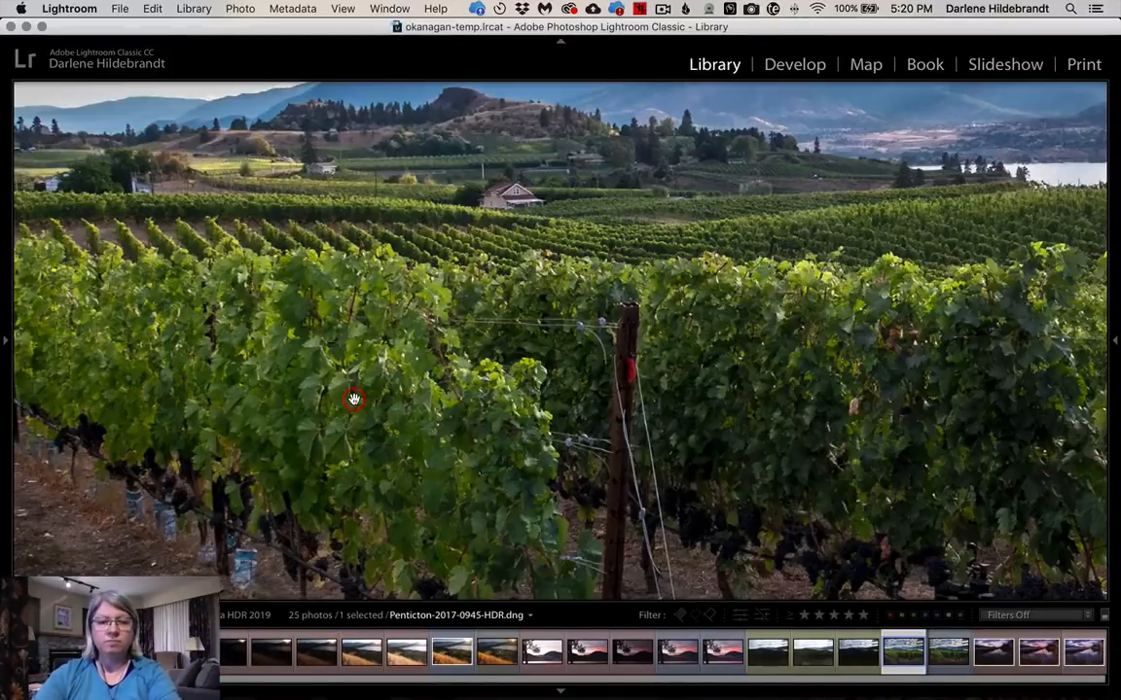
left_click(321, 362)
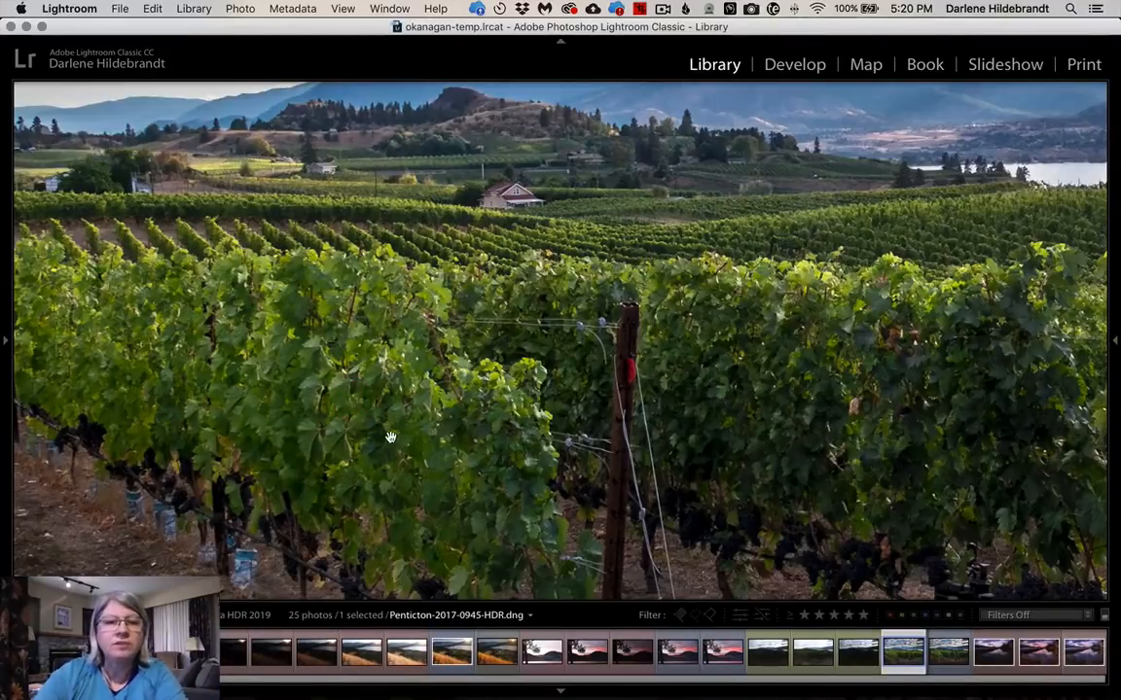
left_click_drag(690, 434, 426, 341)
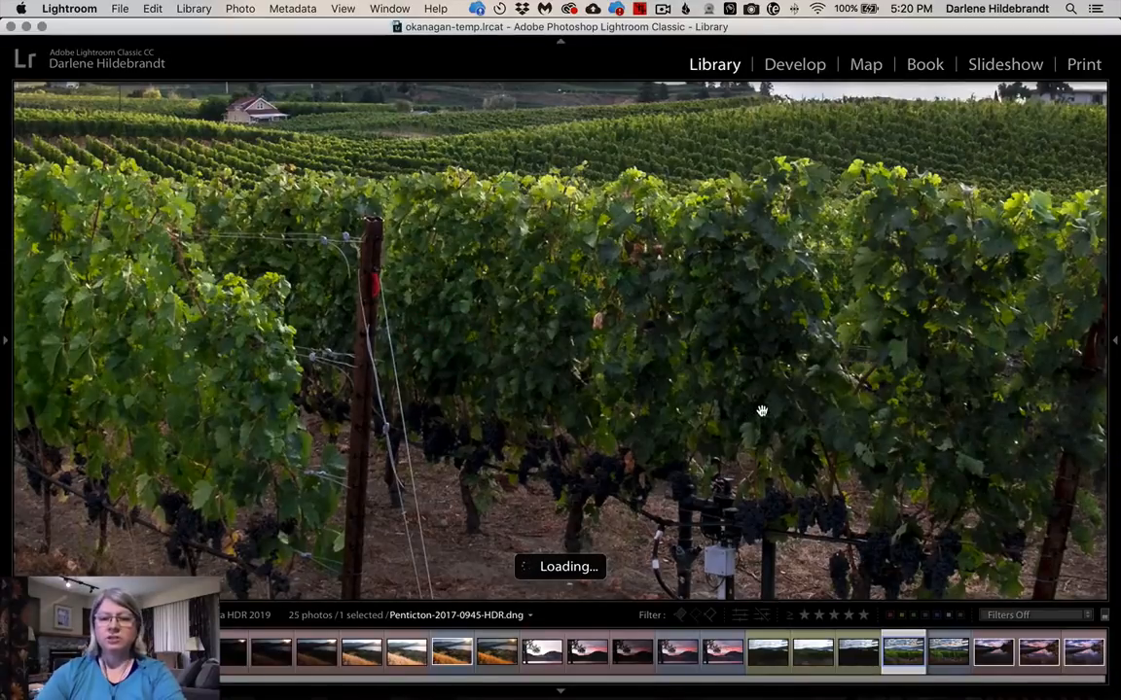
left_click_drag(779, 401, 556, 377)
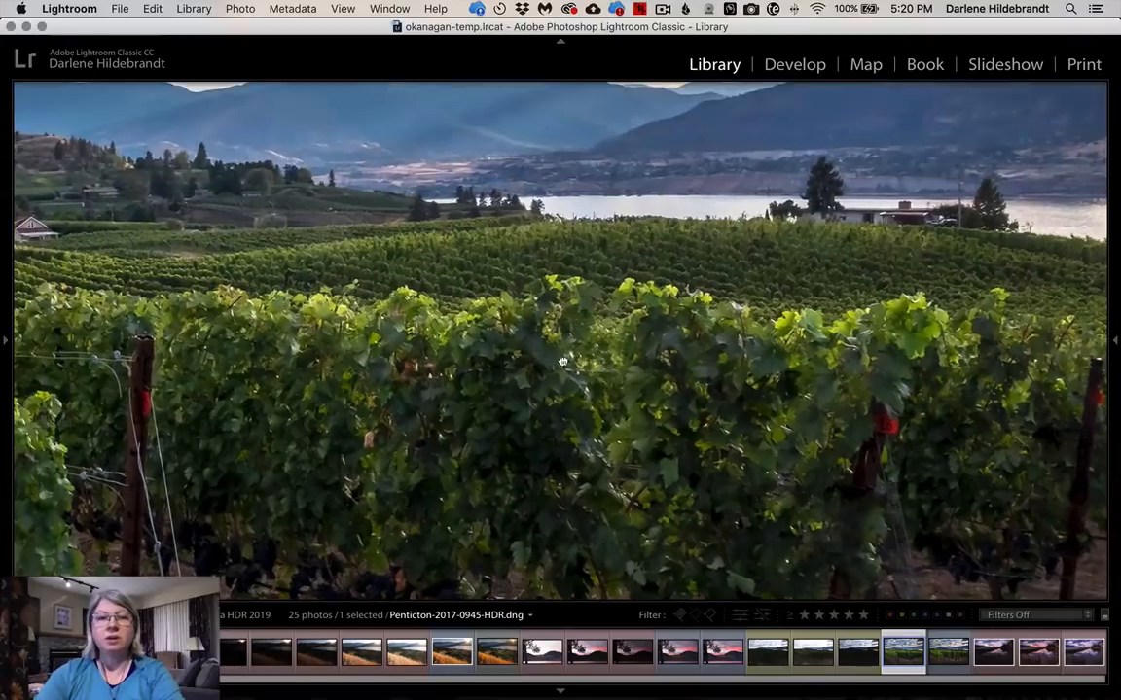
left_click(563, 361)
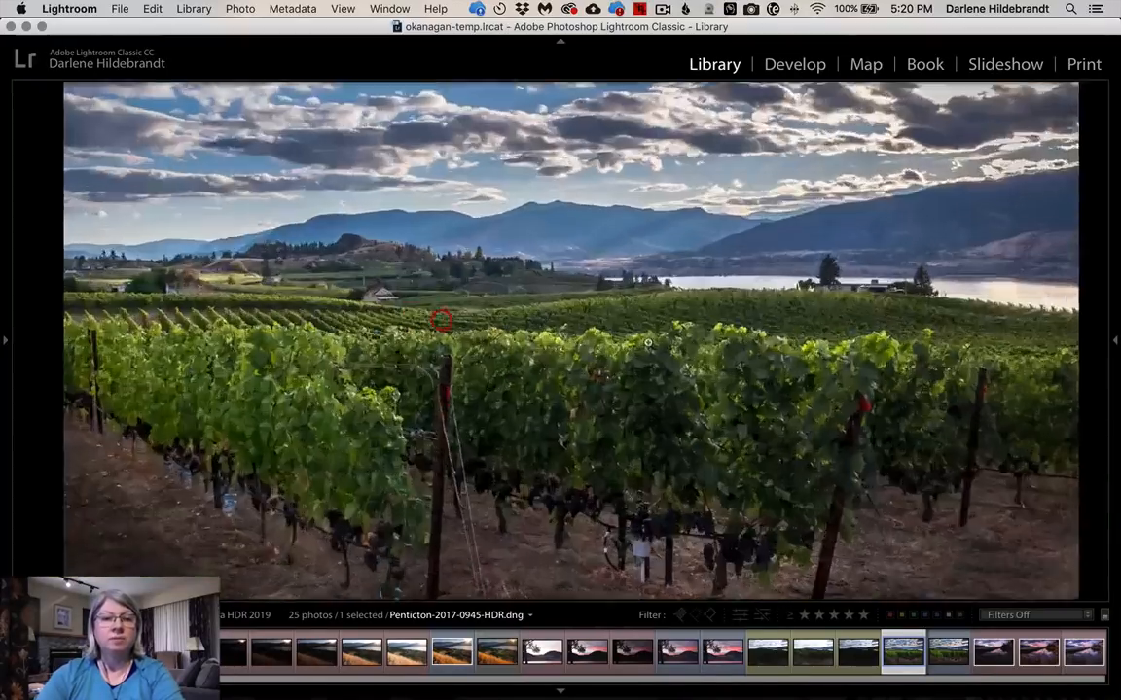
left_click(440, 320)
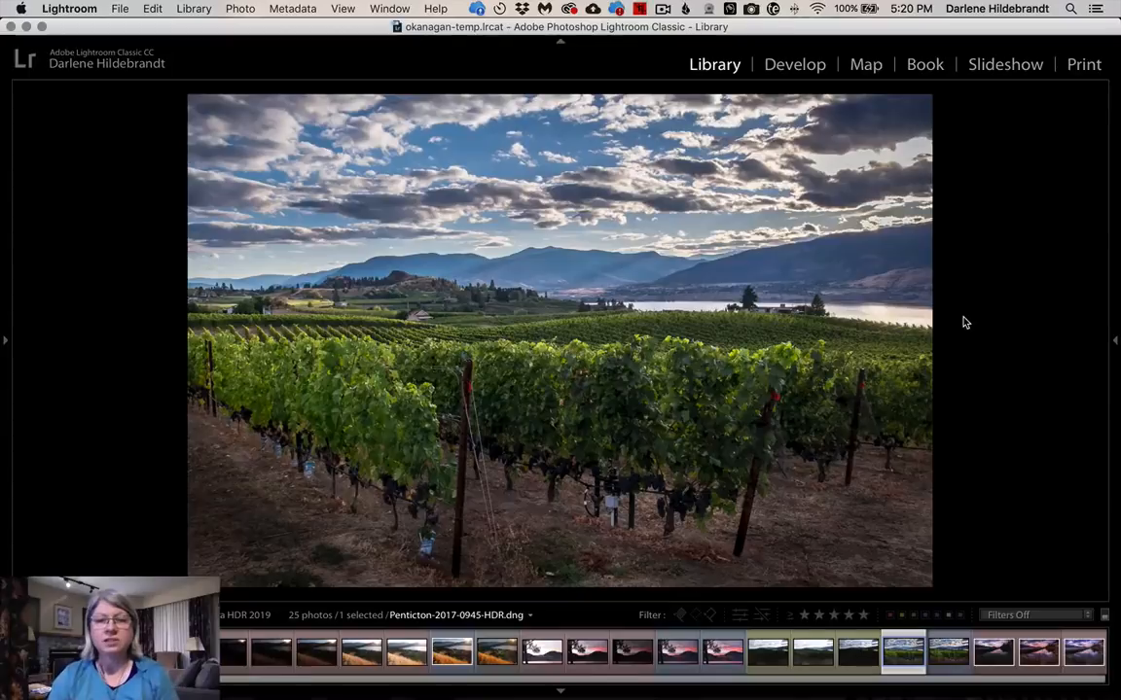
- Compare the histograms of the vineyard HDR DNG and Penticton-2017-0945-AuroraHDR2019.tiff, and hide the histogram and metadata again
left_click(1116, 341)
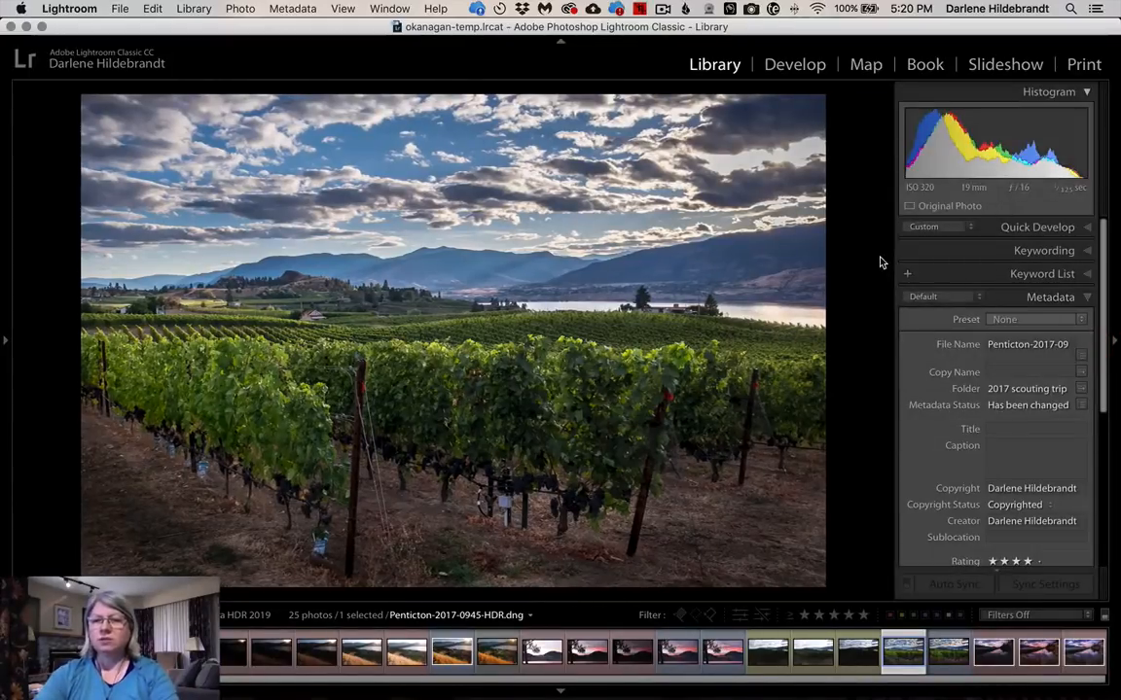
key("Right")
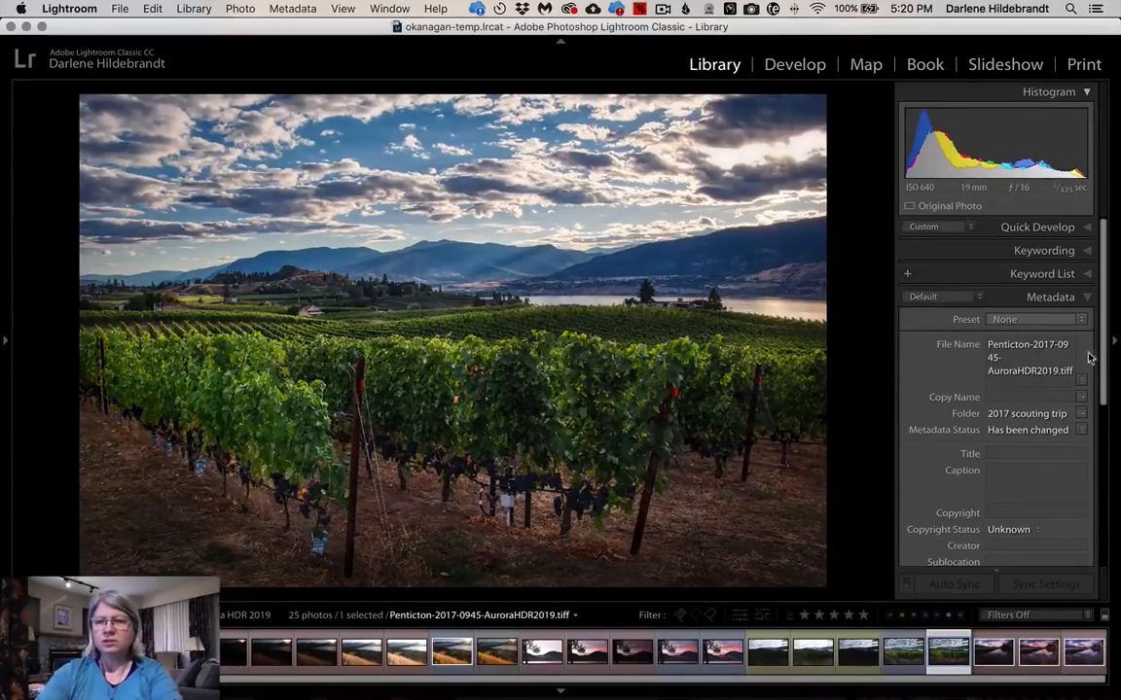
left_click(1116, 341)
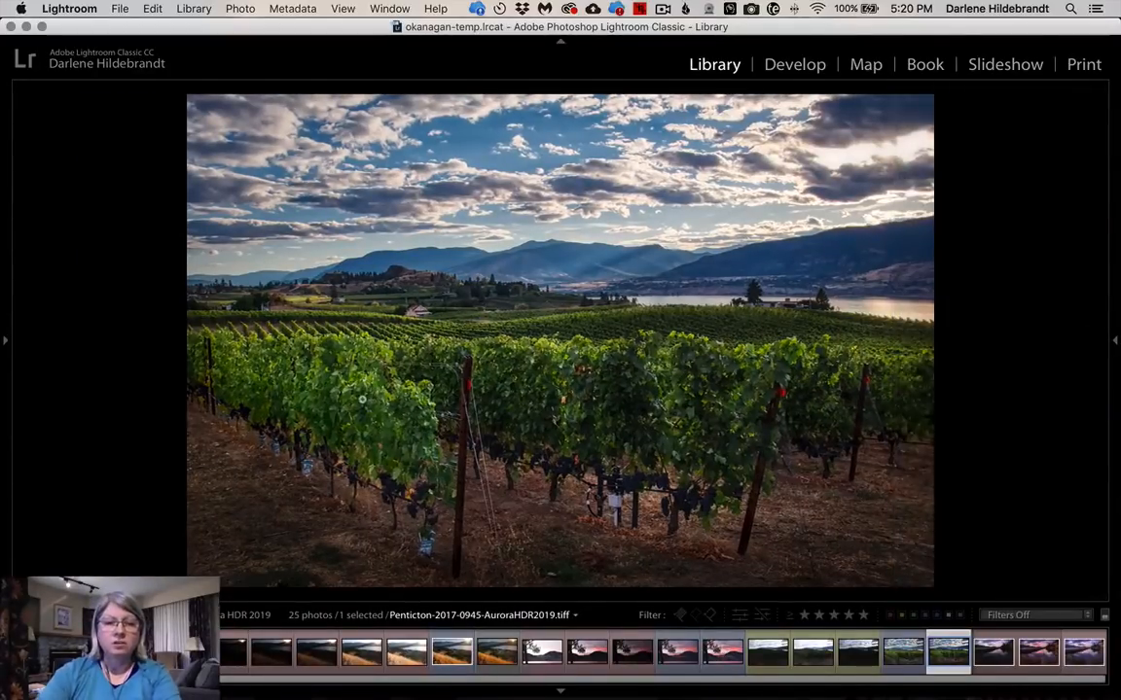
- Examine the vines, grapes, posts and distant hills of the vineyard Aurora version up close
left_click(328, 358)
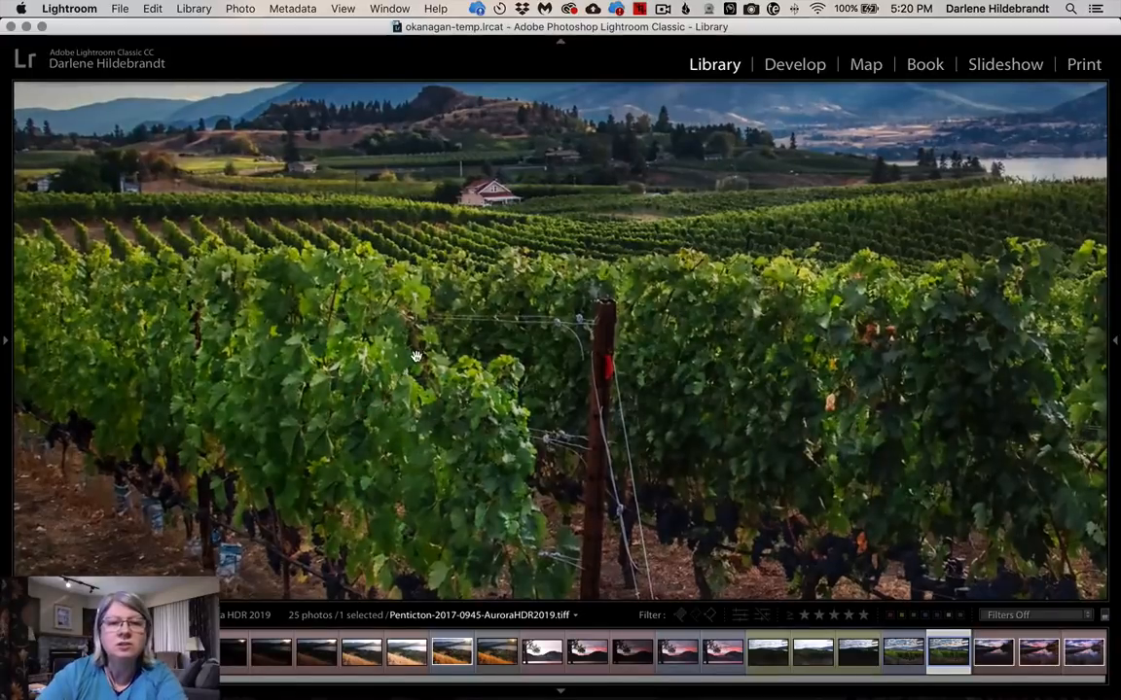
scroll(412, 389, "down", 3)
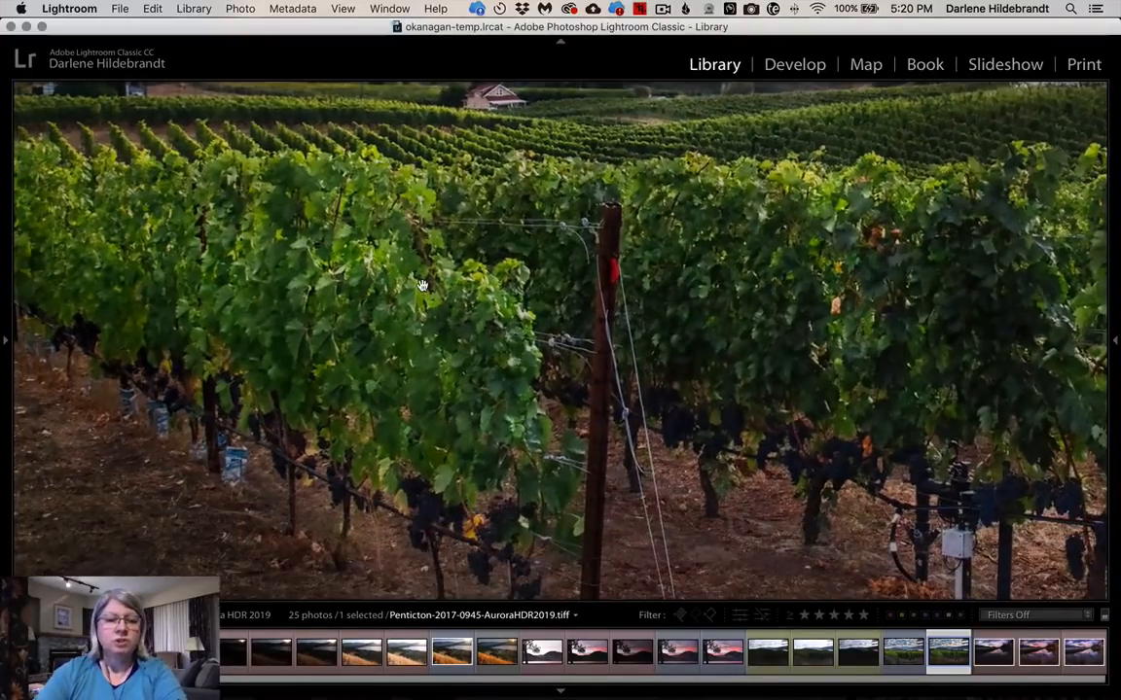
scroll(610, 374, "right", 4)
scroll(611, 373, "right", 4)
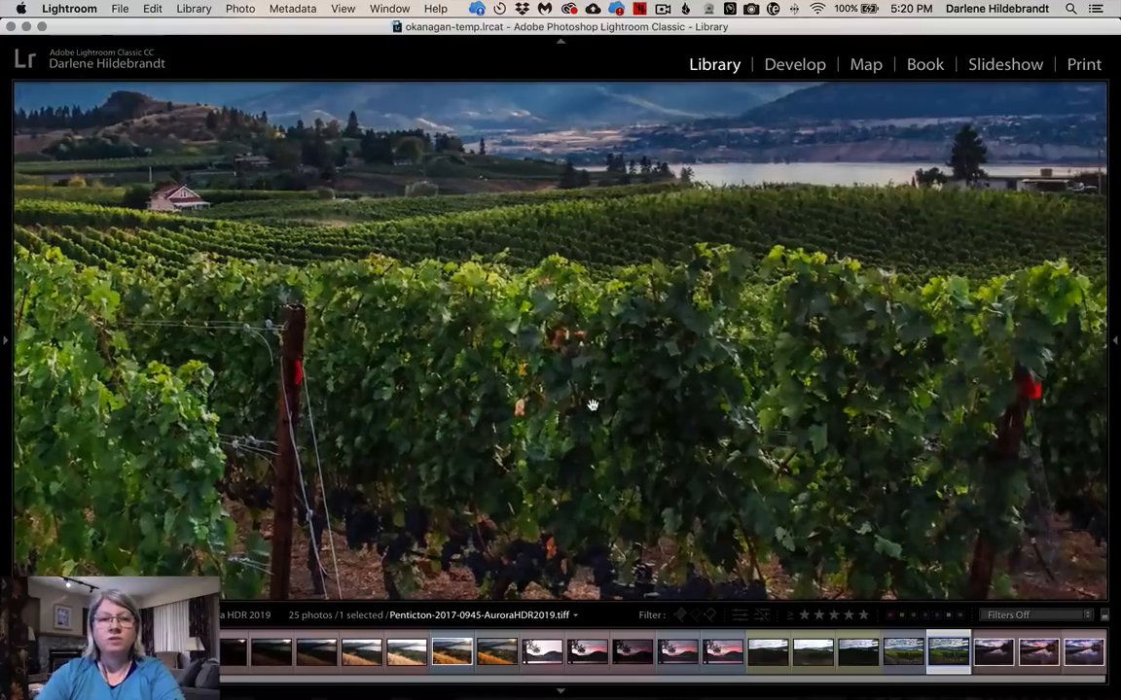
left_click_drag(482, 218, 621, 300)
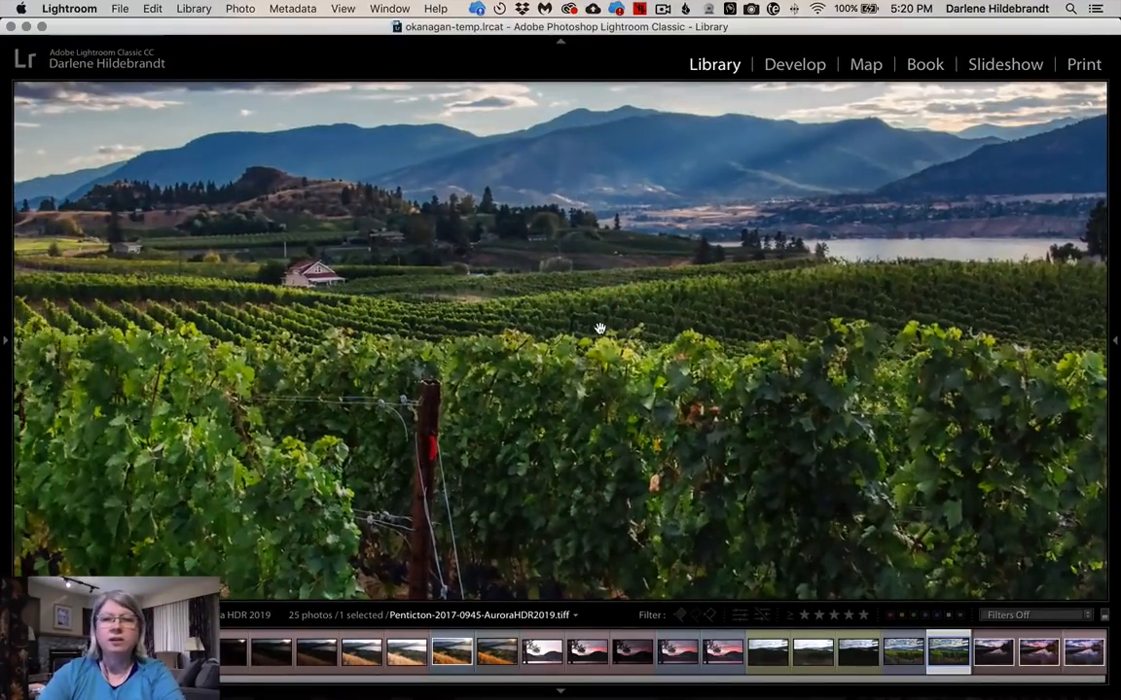
- Compare Penticton-2017-0945-HDR.dng and Penticton-2017-0945-AuroraHDR2019.tiff side by side in Survey view with the lights out, and return to the grid
left_click(600, 329)
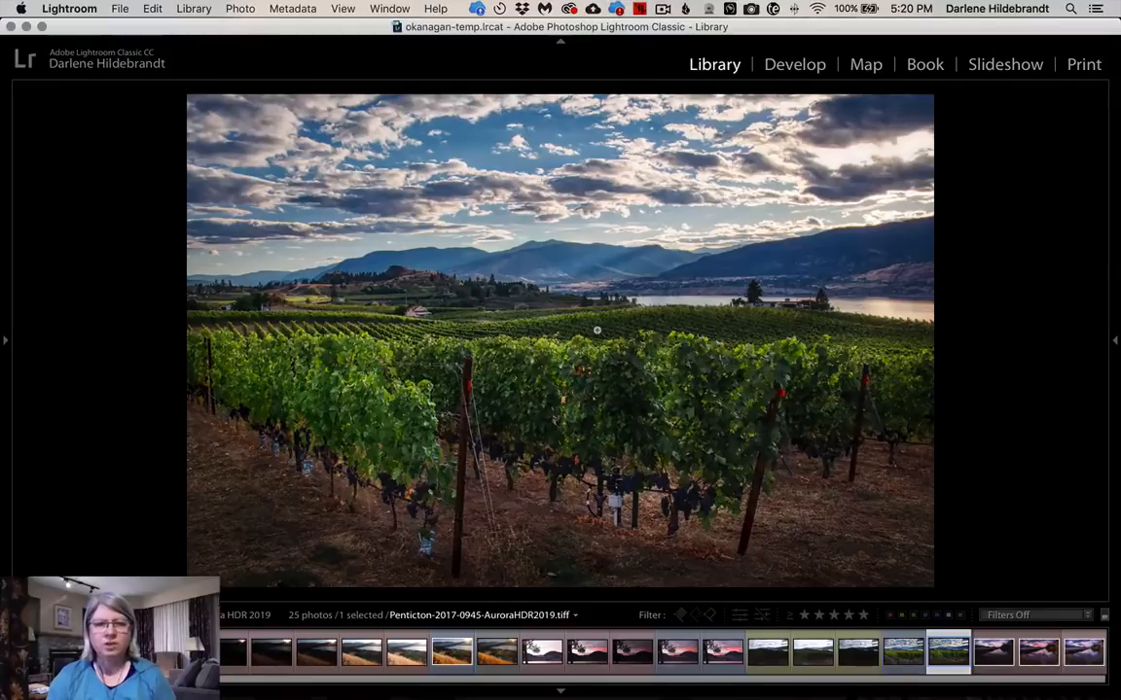
key("shift+Left")
key("shift+n")
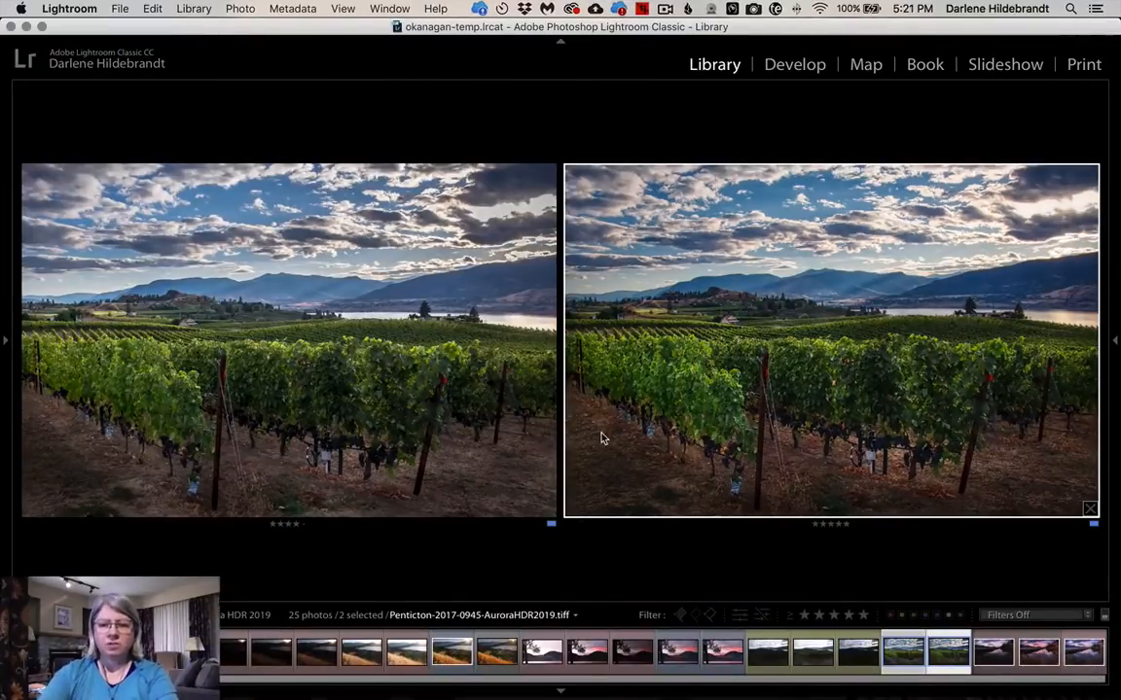
key("l")
key("l")
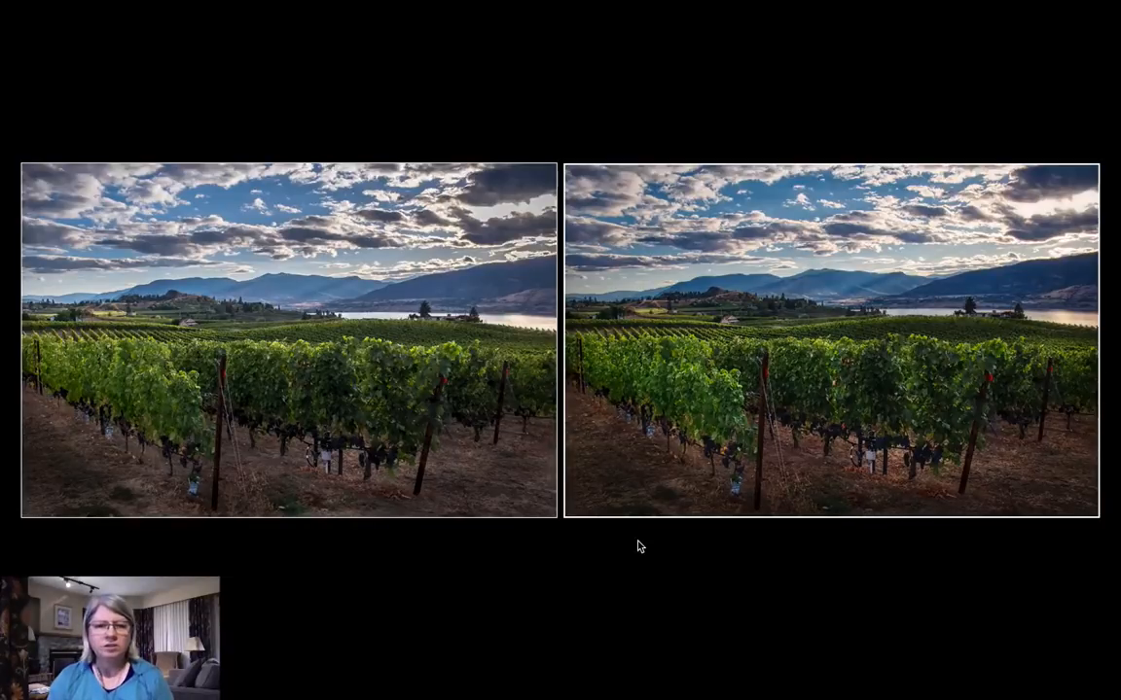
key("l")
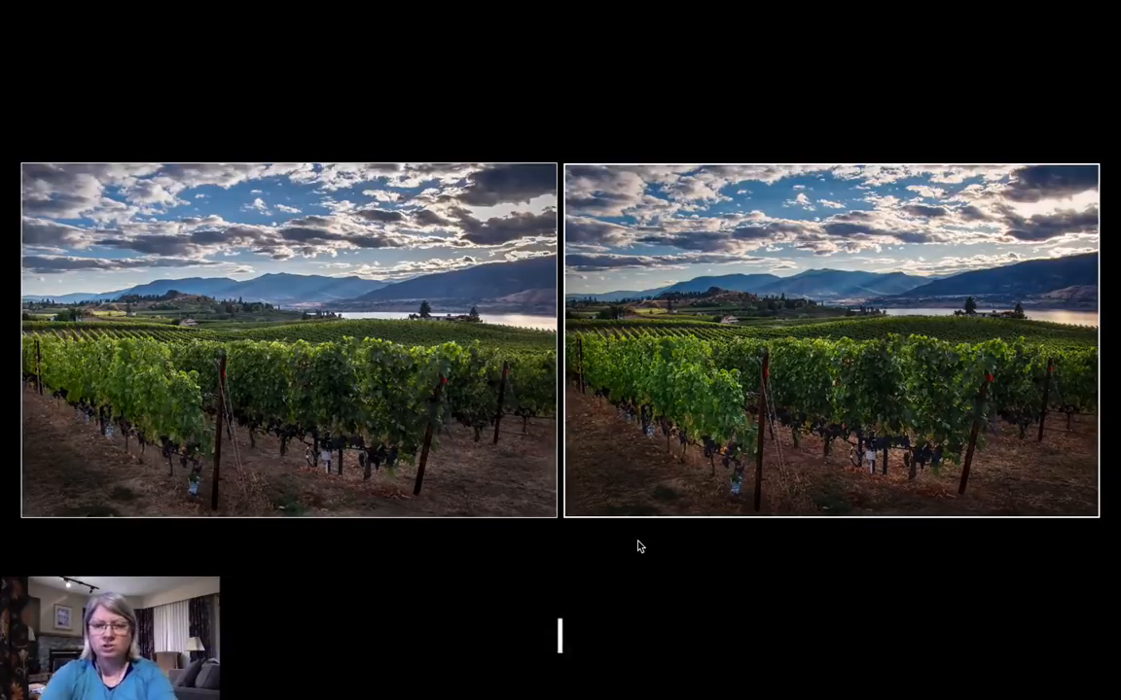
key("g")
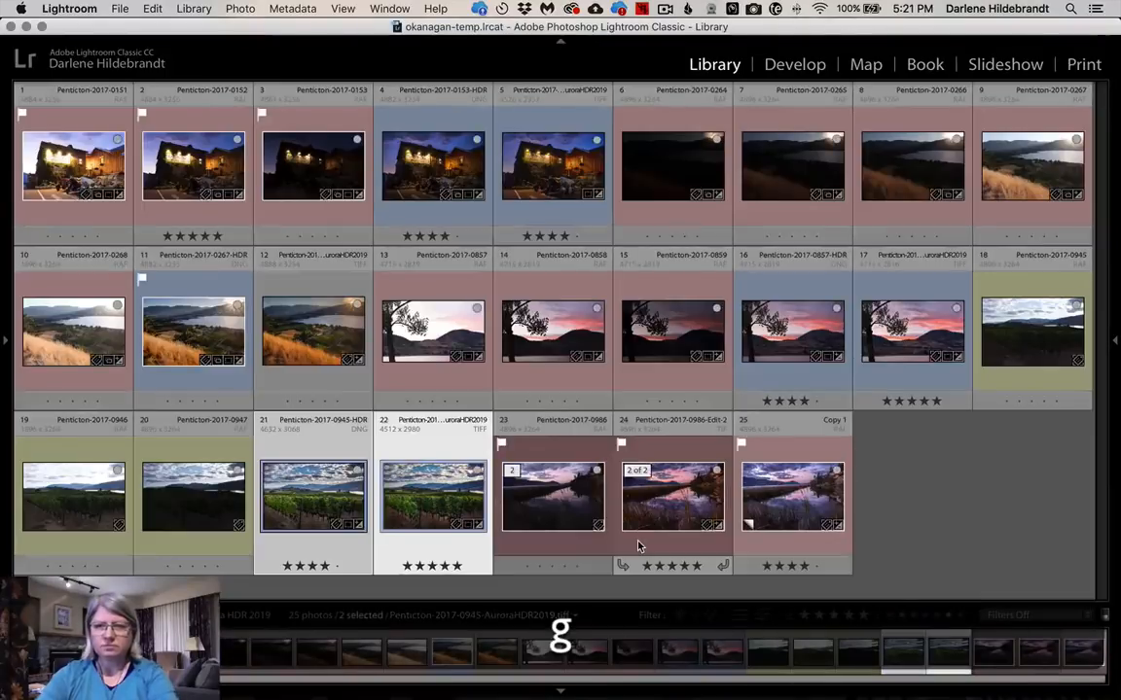
- Open Penticton-2017-0986.RAF, check its histogram, and compare it with Penticton-2017-0986-Edit-2.tif and Copy 1
double_click(535, 493)
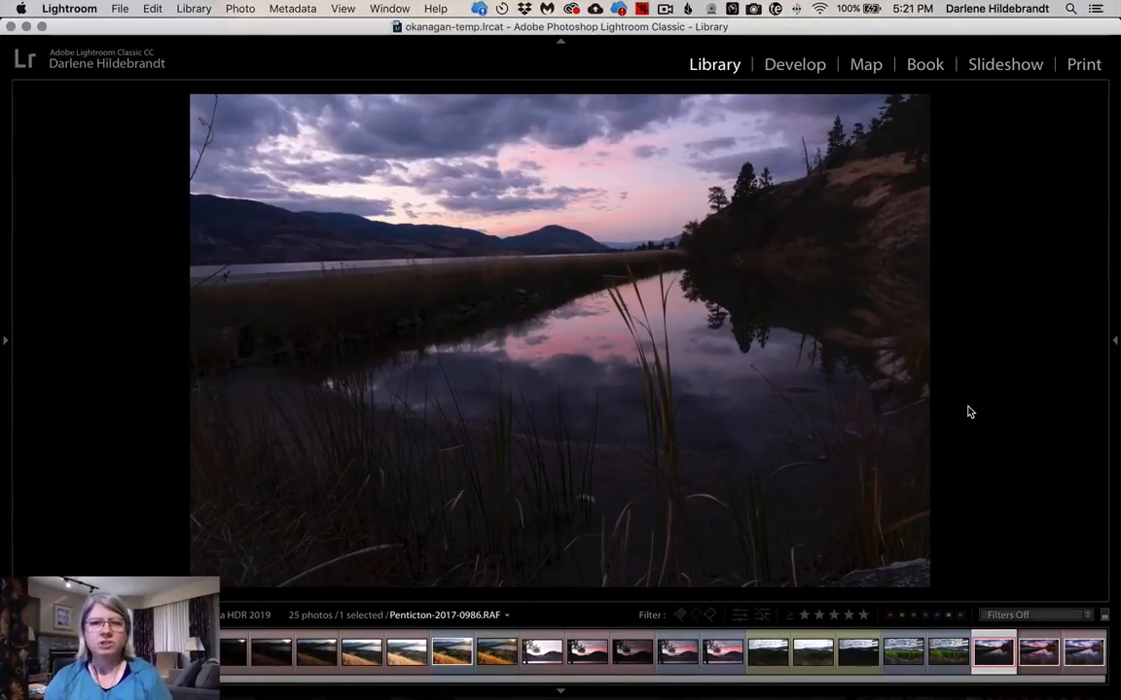
left_click(1114, 341)
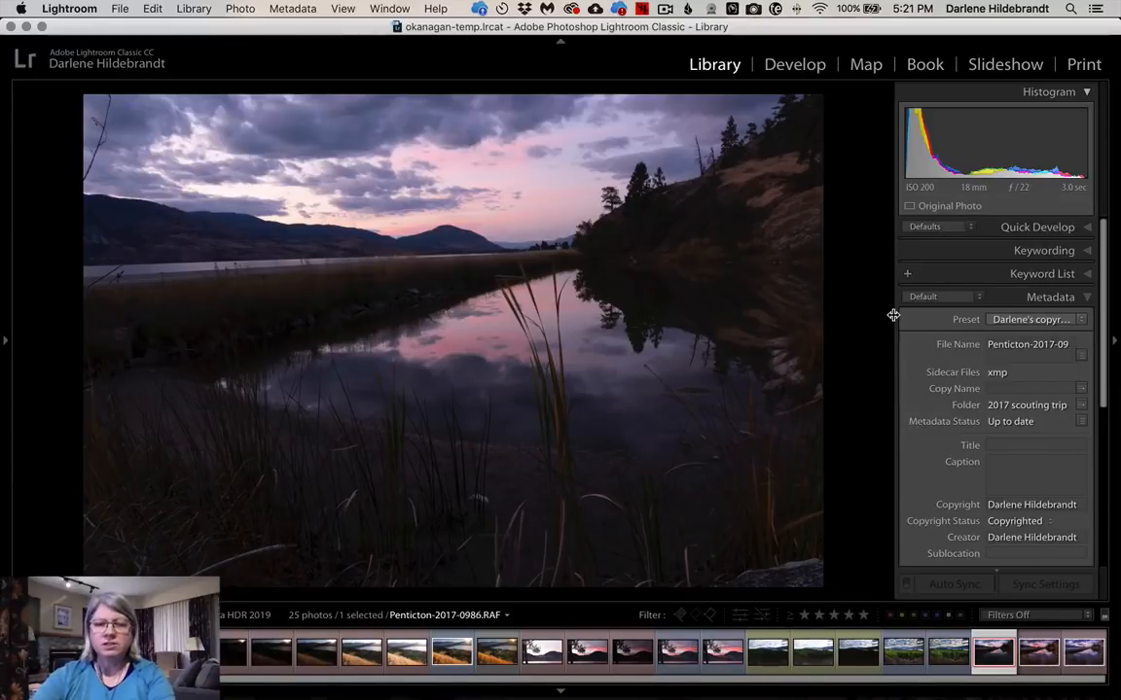
left_click(1113, 341)
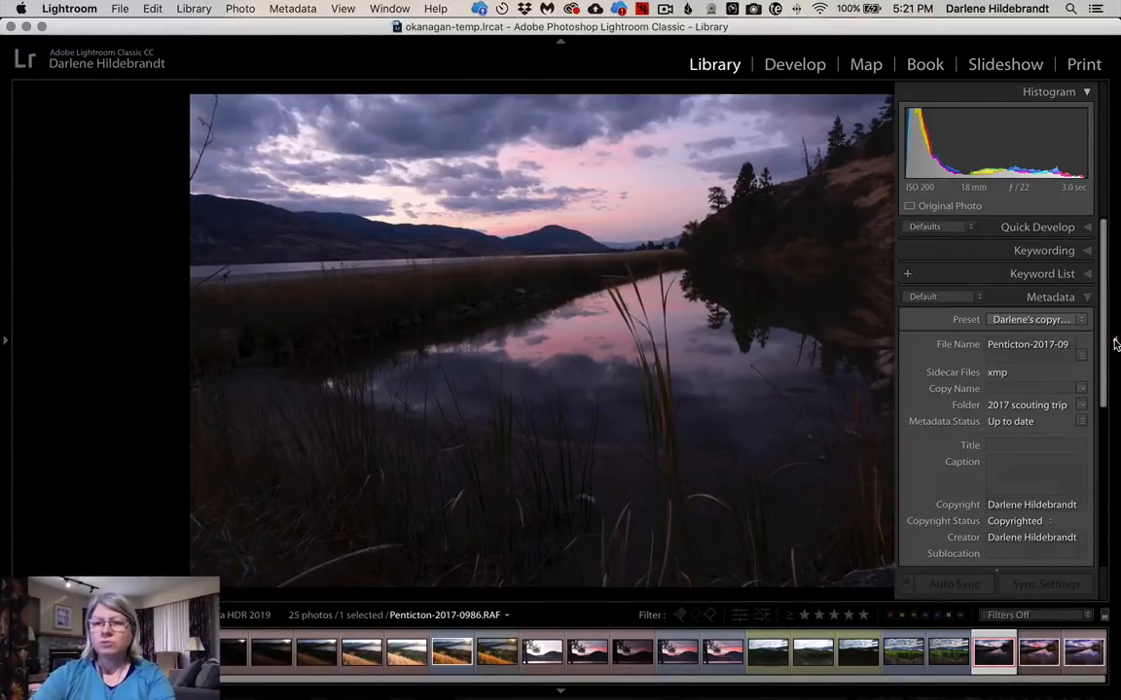
key("Right")
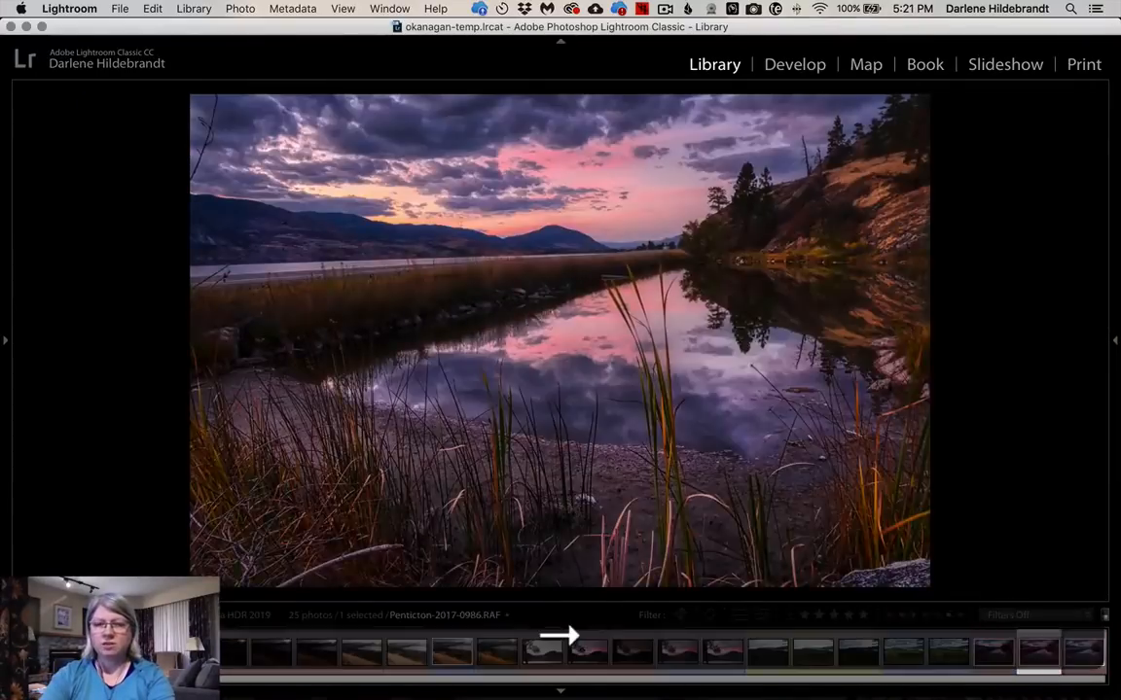
key("Right")
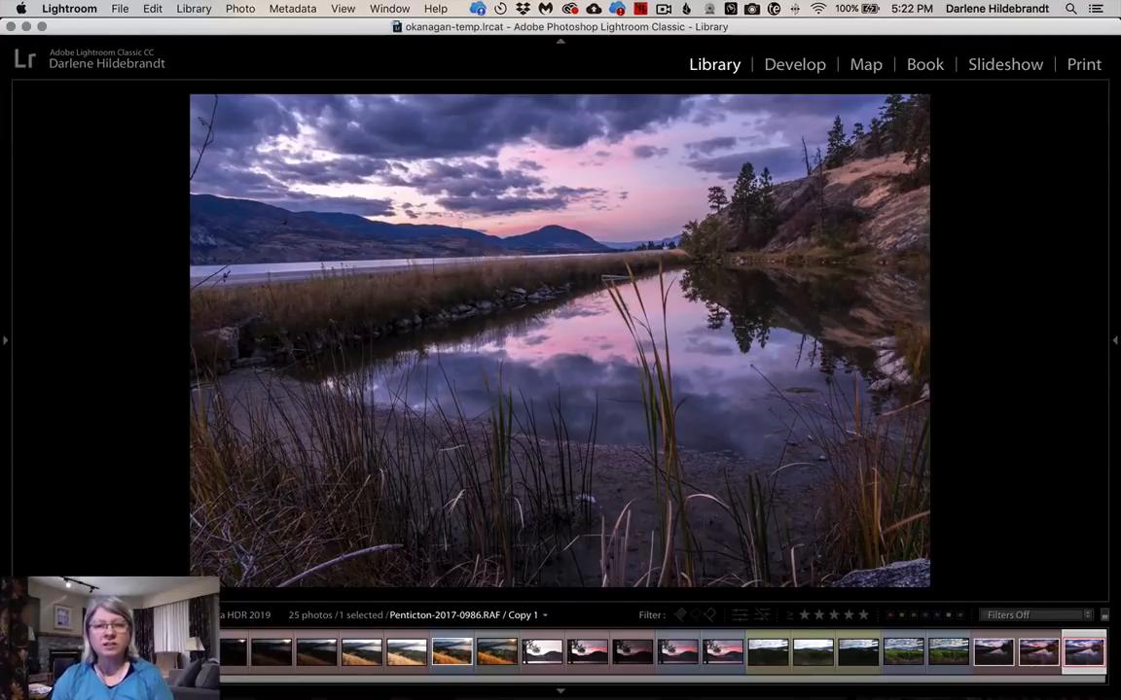
key("Left")
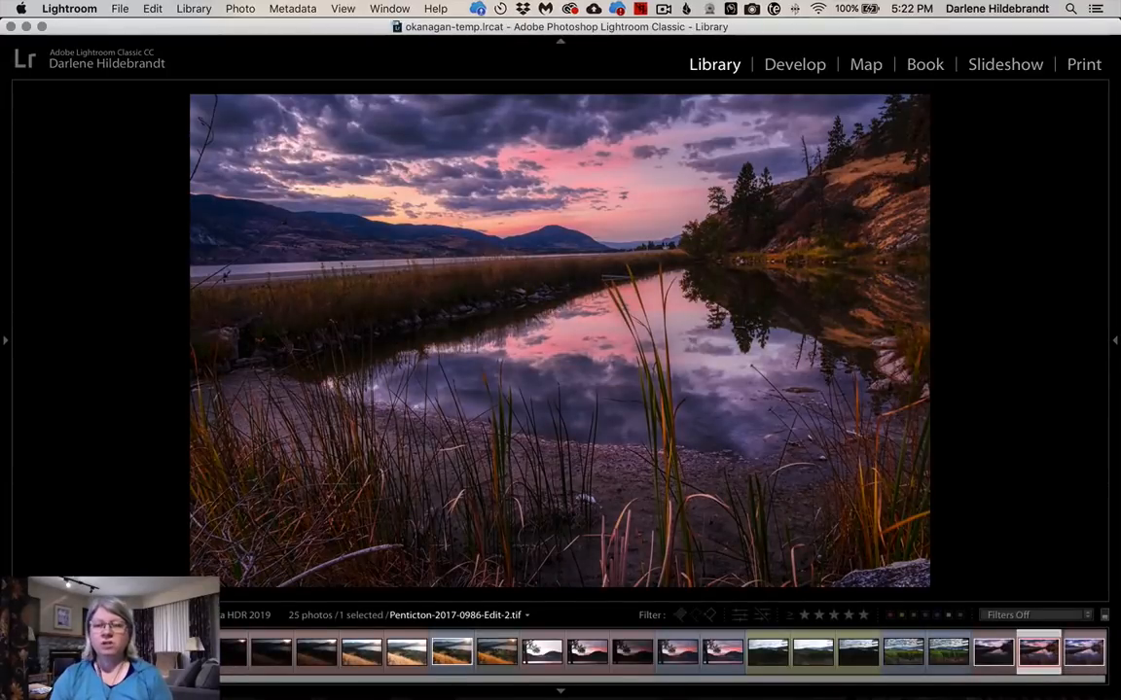
- Show Copy 1 of Penticton-2017-0986.RAF in Develop and raise its white balance temperature to 6,031
key("d")
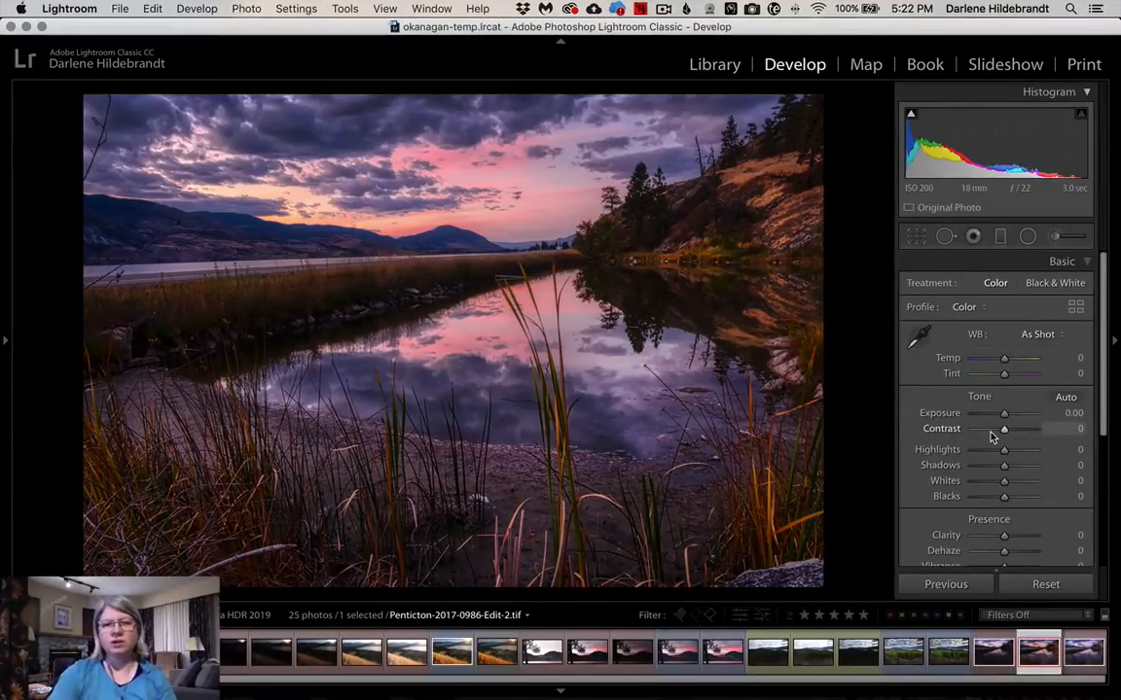
key("Right")
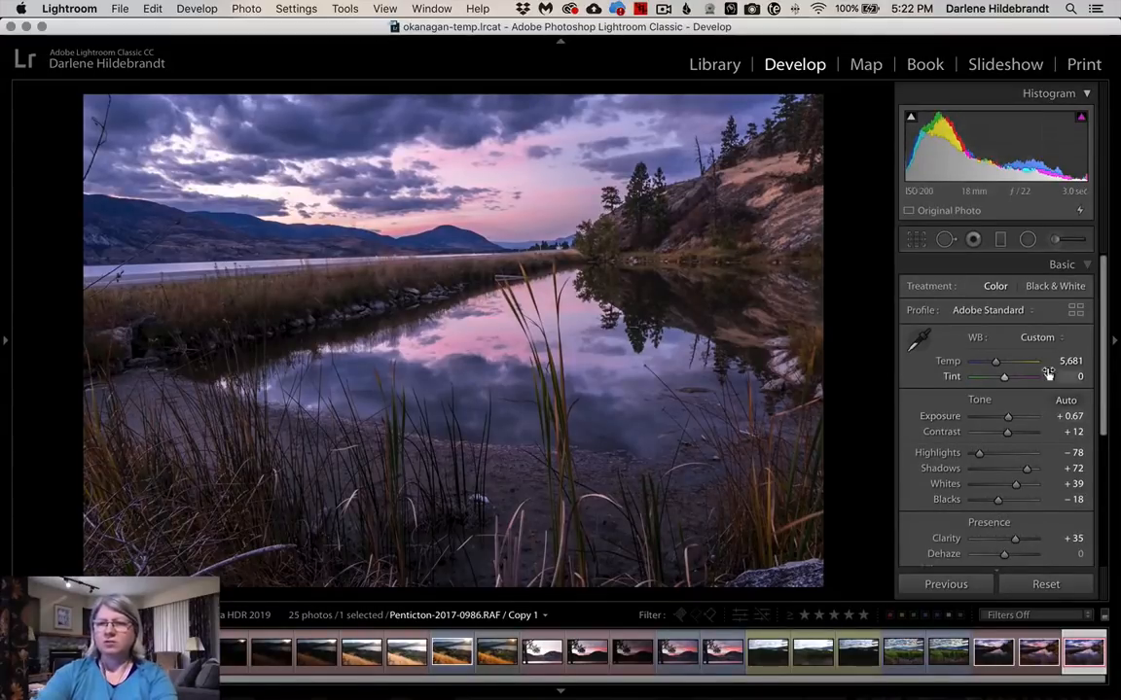
key("Up")
key("Up")
key("Up")
key("Up")
key("Up")
key("Up")
key("Up")
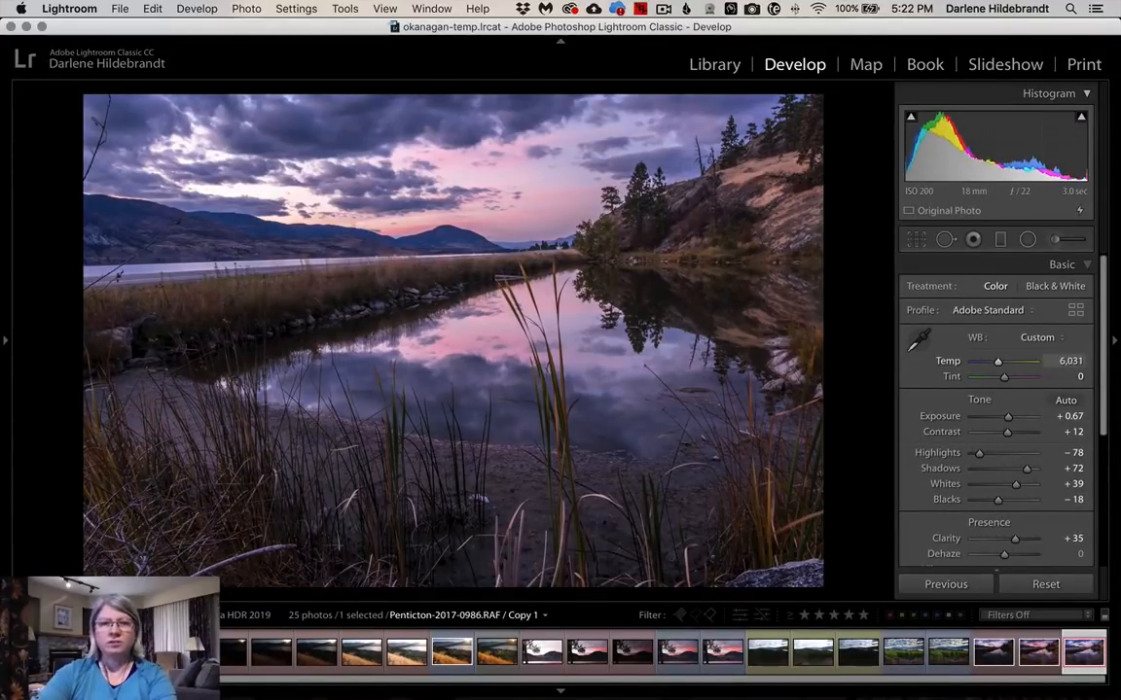
- Adjust the contrast of Copy 1 and check the clipping of its blacks
left_click_drag(1006, 428, 1009, 428)
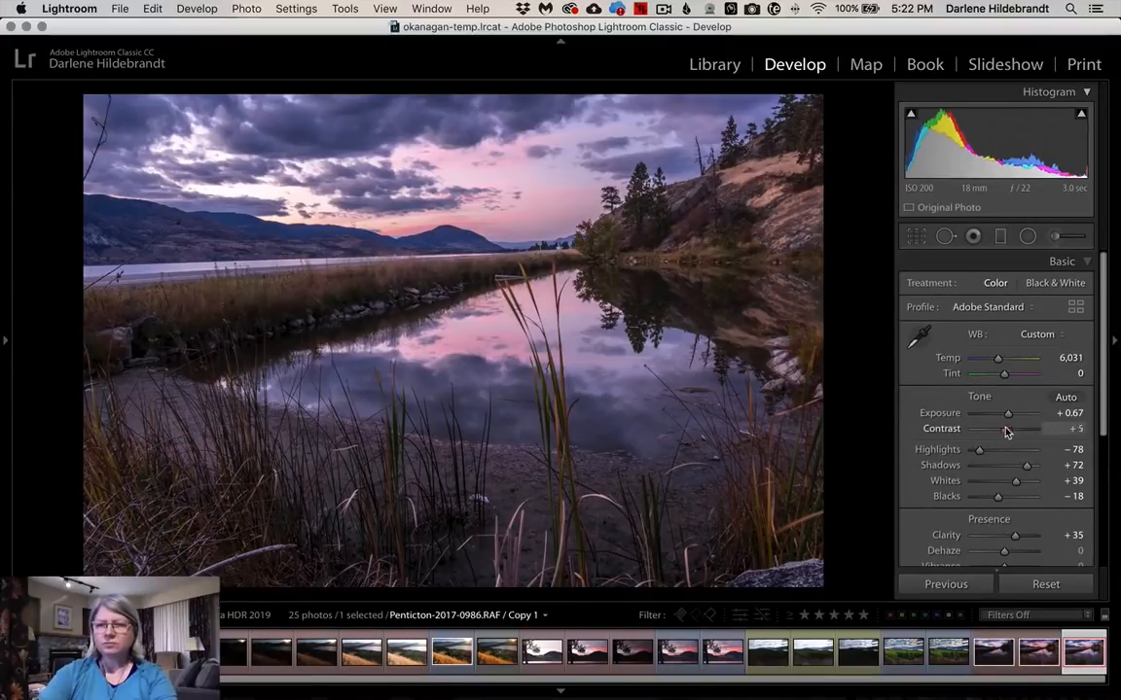
key("alt")
left_click_drag(994, 500, 994, 500)
- Set Shadows to +33 on Penticton-2017-0986-Edit-2.tif and apply the Edge darken low vignette preset
key("Left")
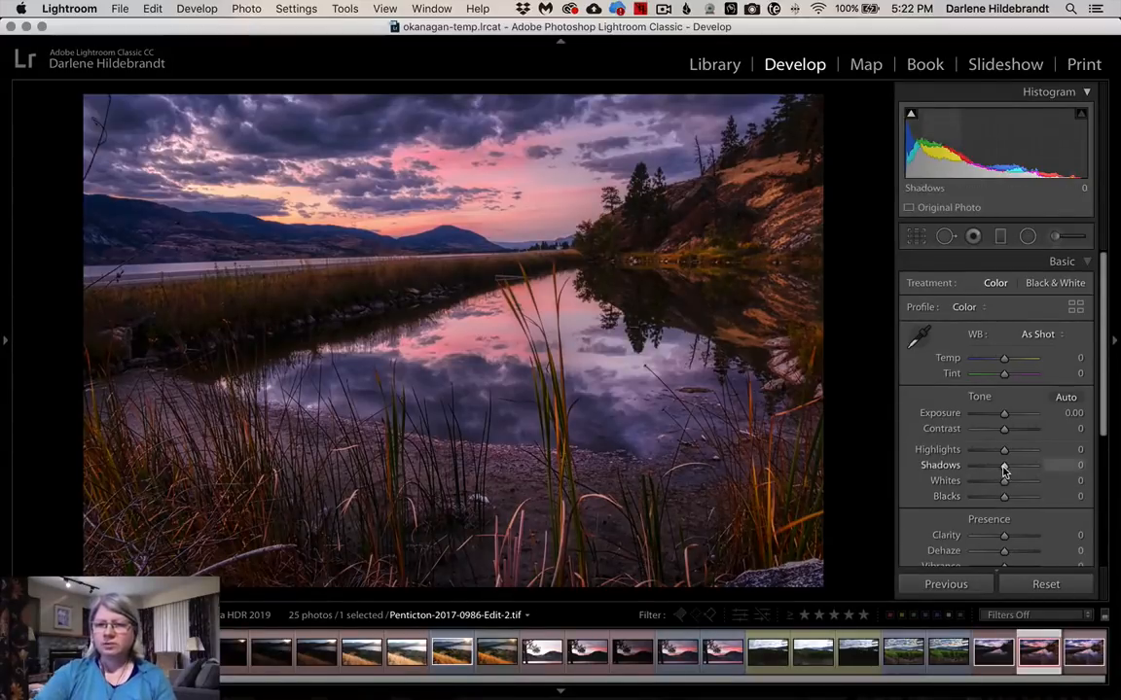
left_click_drag(1004, 467, 1015, 469)
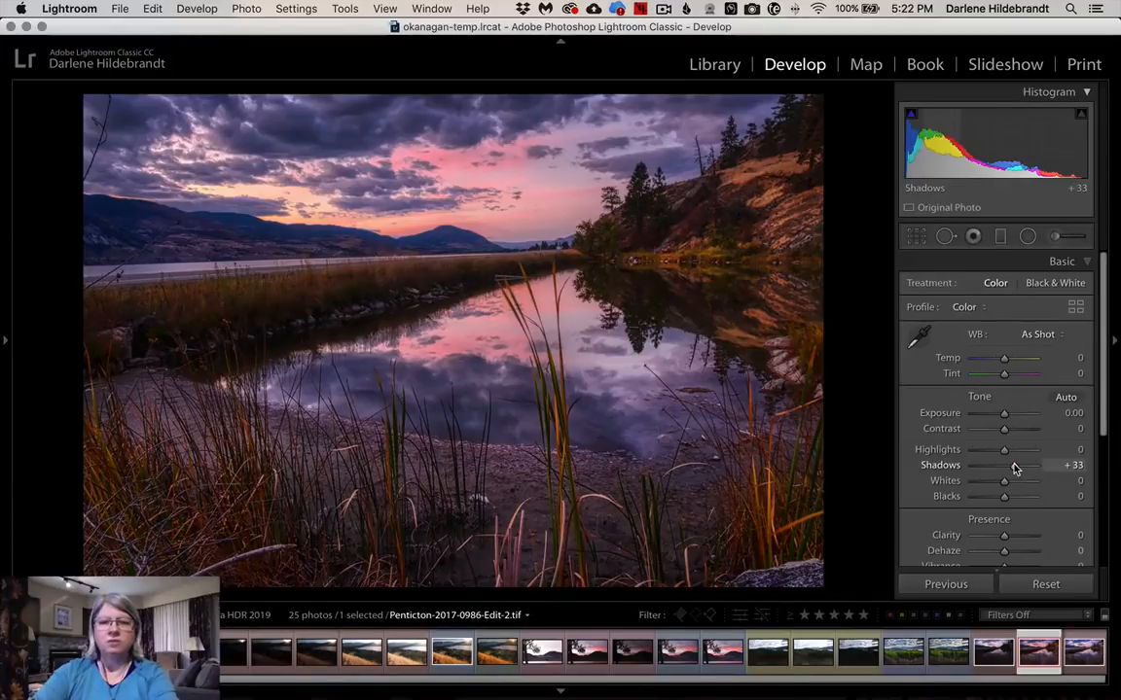
left_click(1015, 469)
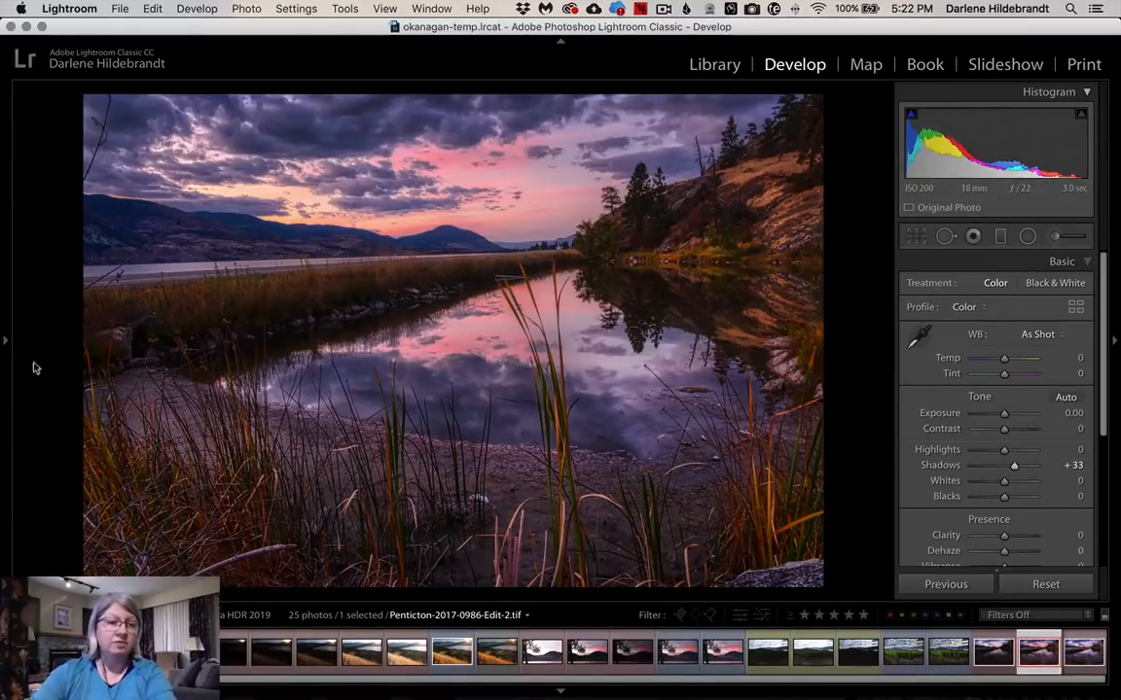
left_click(5, 343)
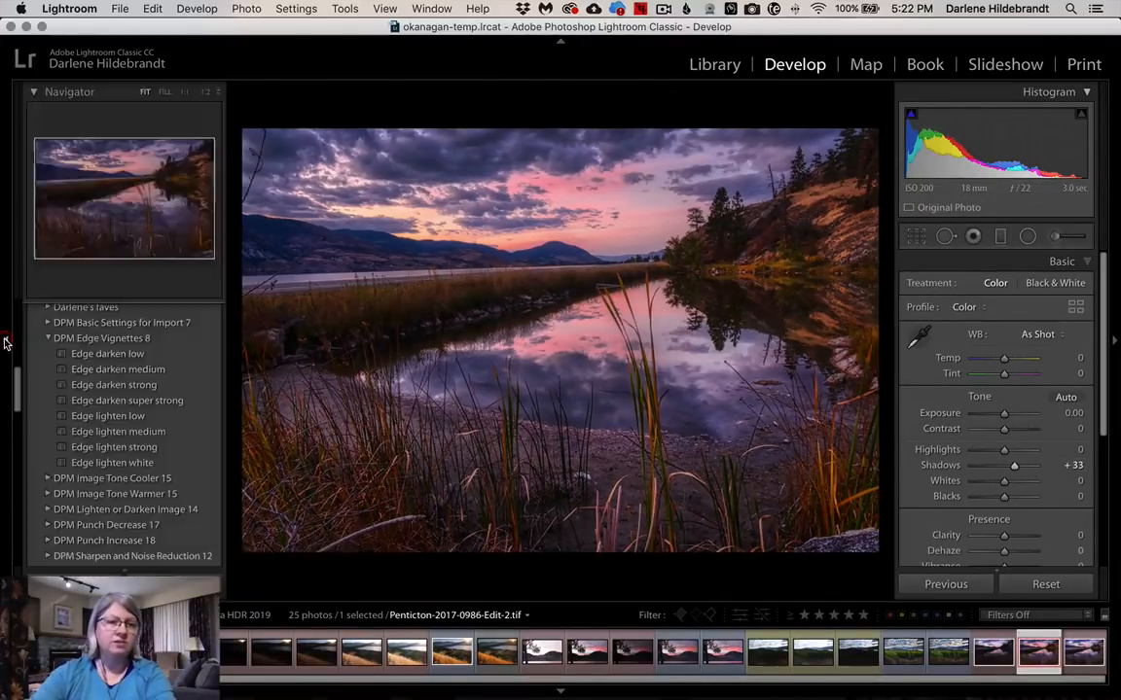
left_click(89, 355)
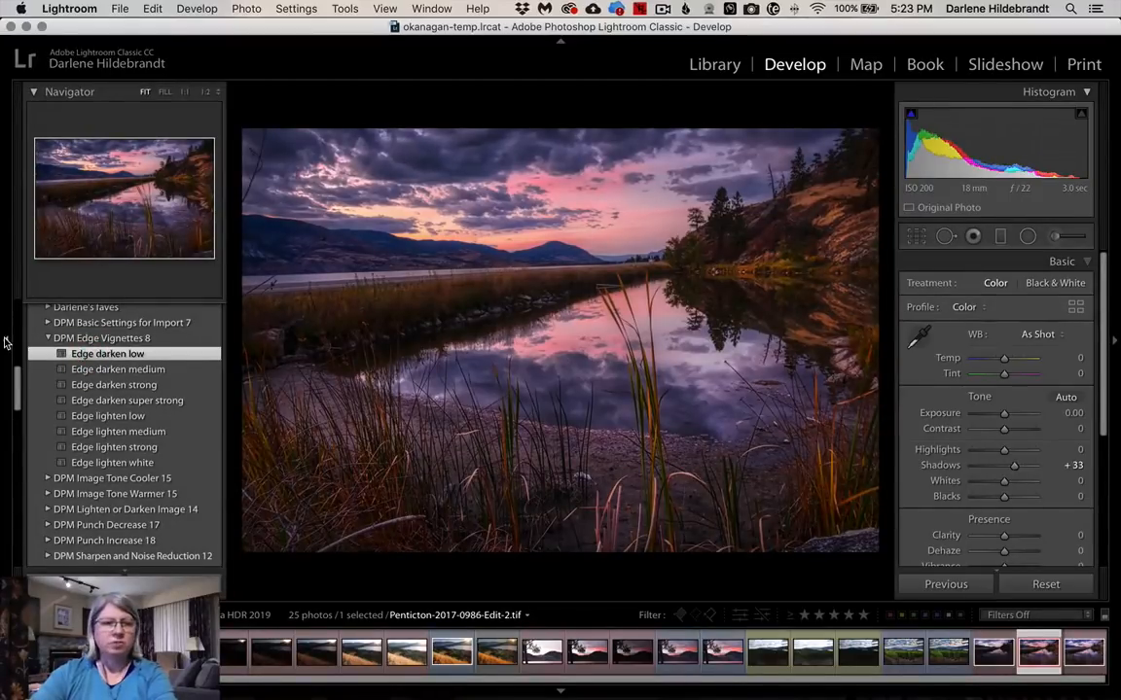
left_click(5, 341)
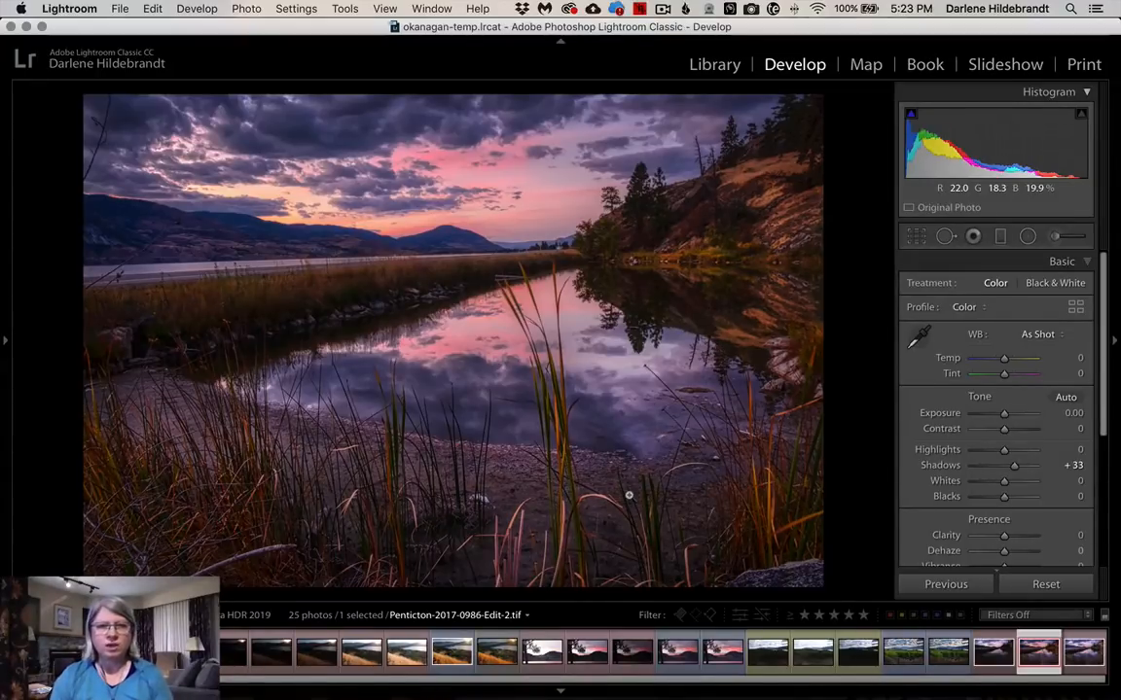
- Return to the Library grid and select the five bracketed exposures from Penticton-2017-0264.RAF through Penticton-2017-0268.RAF
key("g")
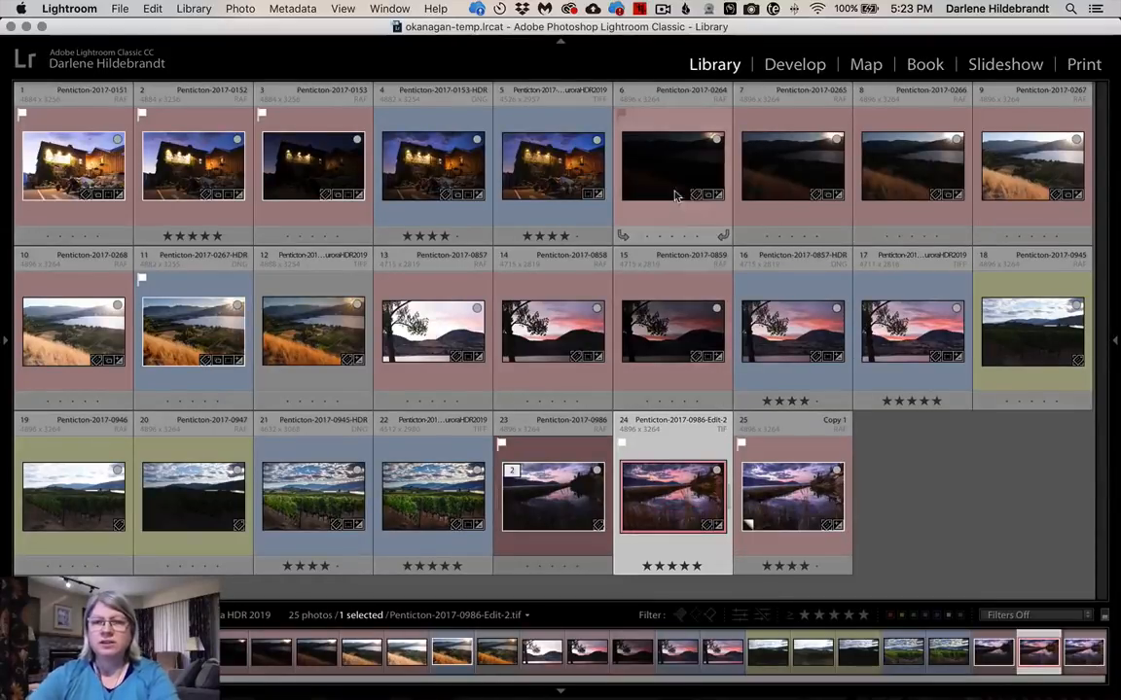
left_click(671, 165)
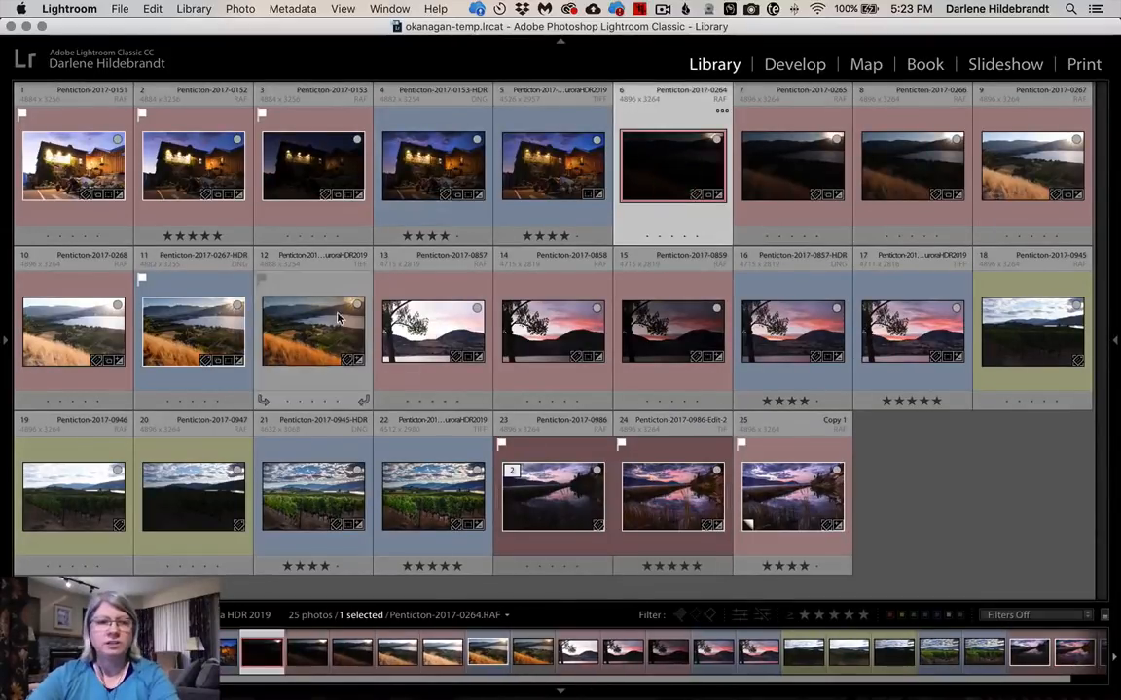
left_click(70, 329, "shift")
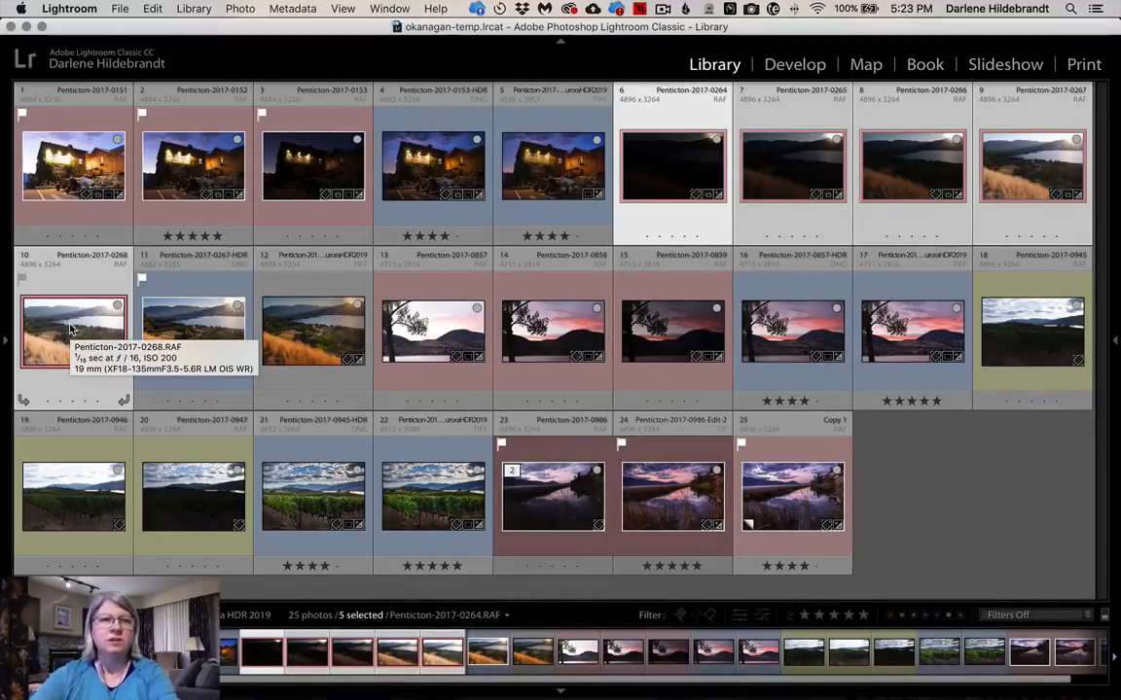
left_click(119, 9)
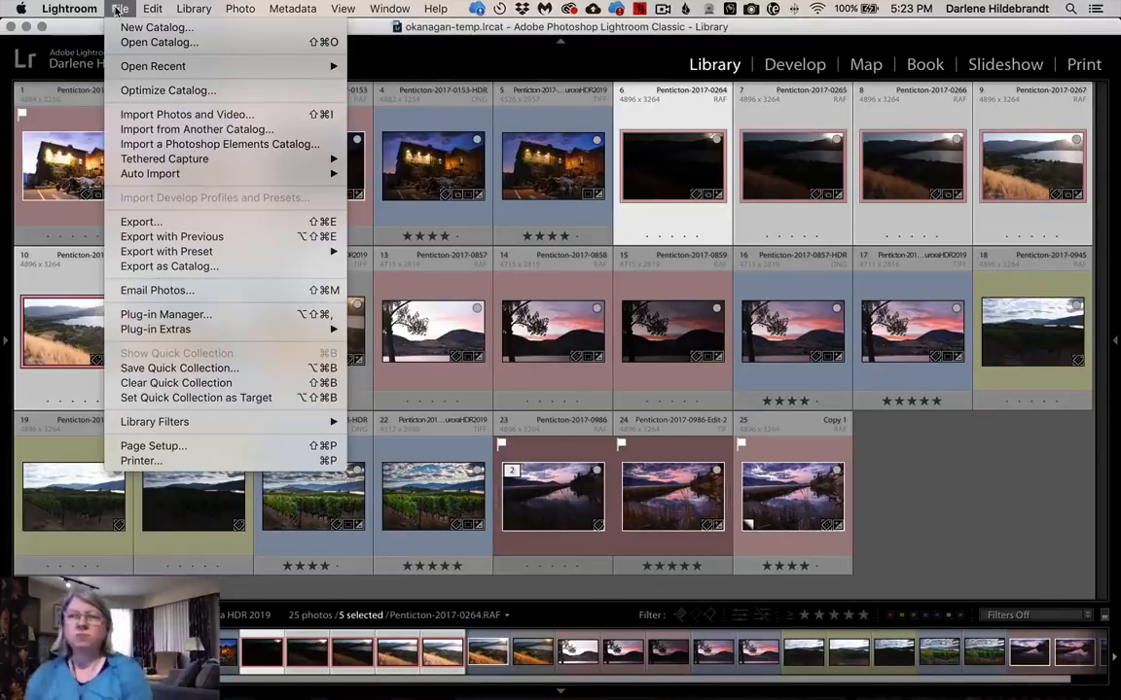
- Switch to Aurora HDR 2019, check which programs have its plugin installed, and return to Lightroom Classic
key("super+Tab")
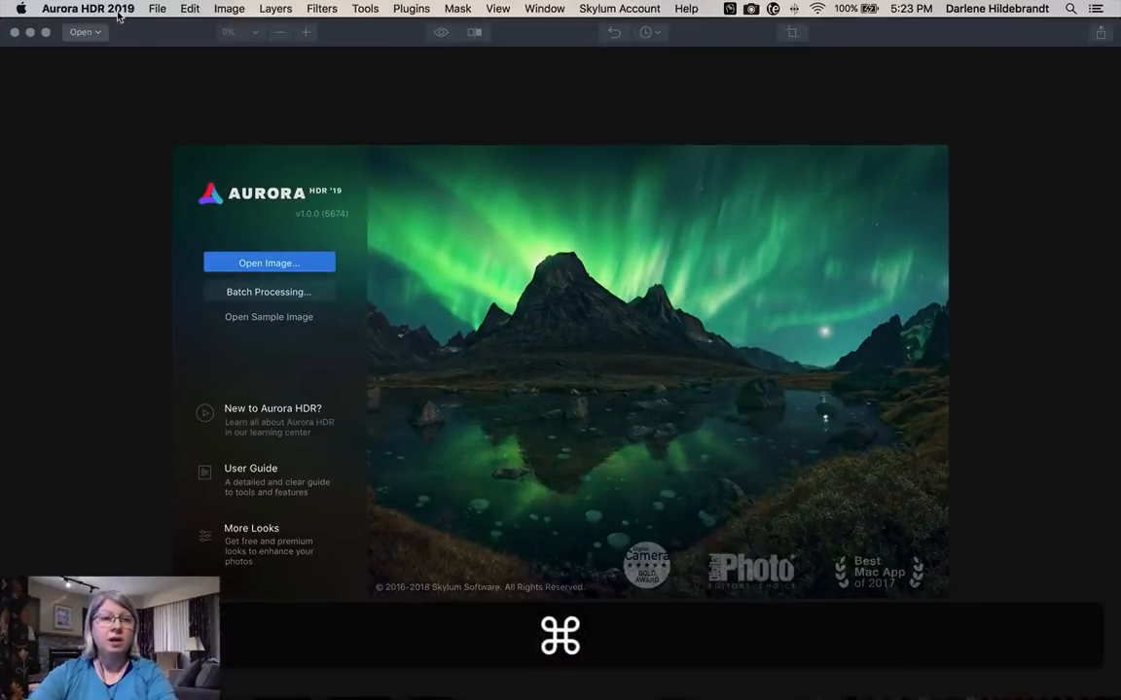
left_click(115, 10)
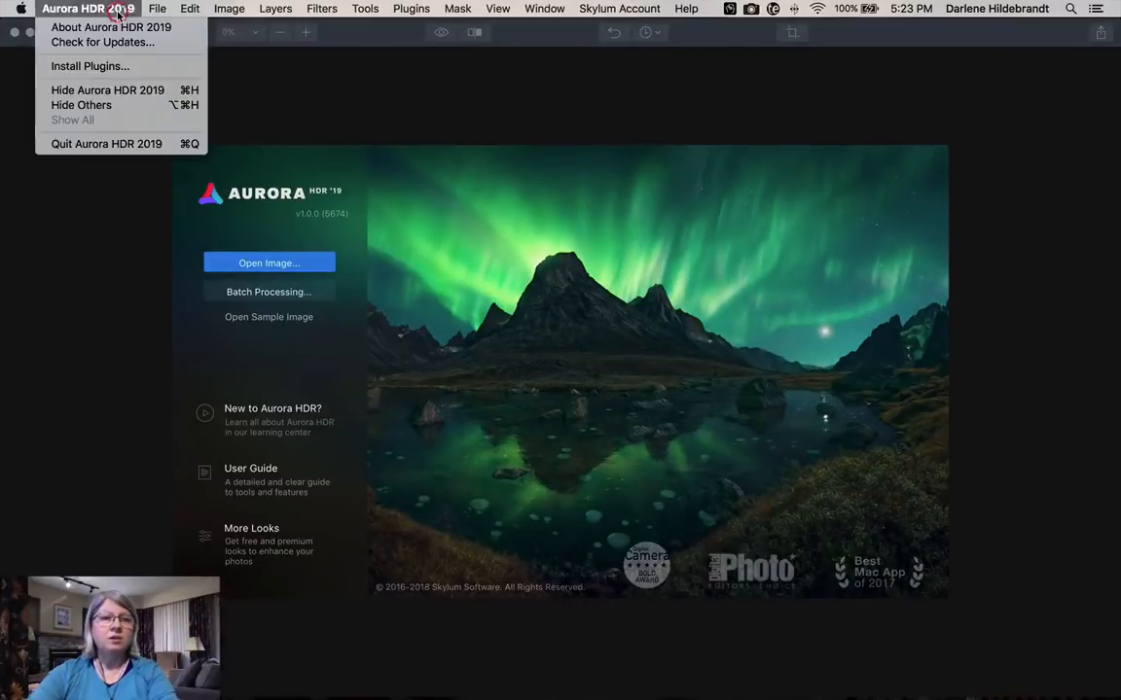
left_click(99, 66)
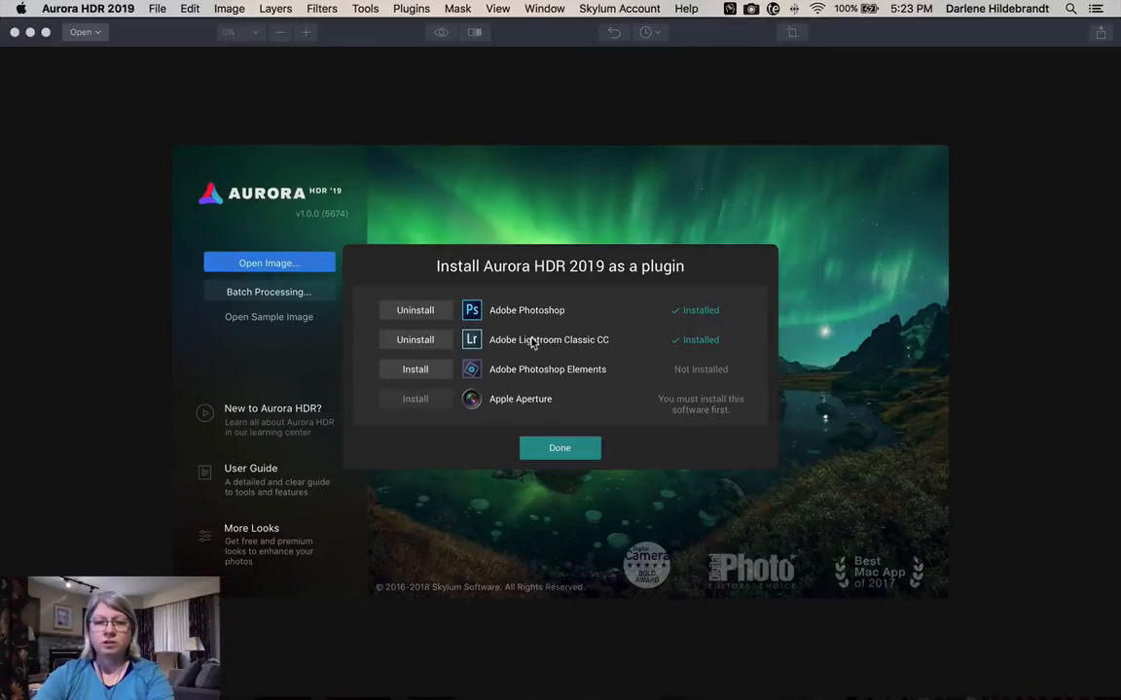
left_click(559, 449)
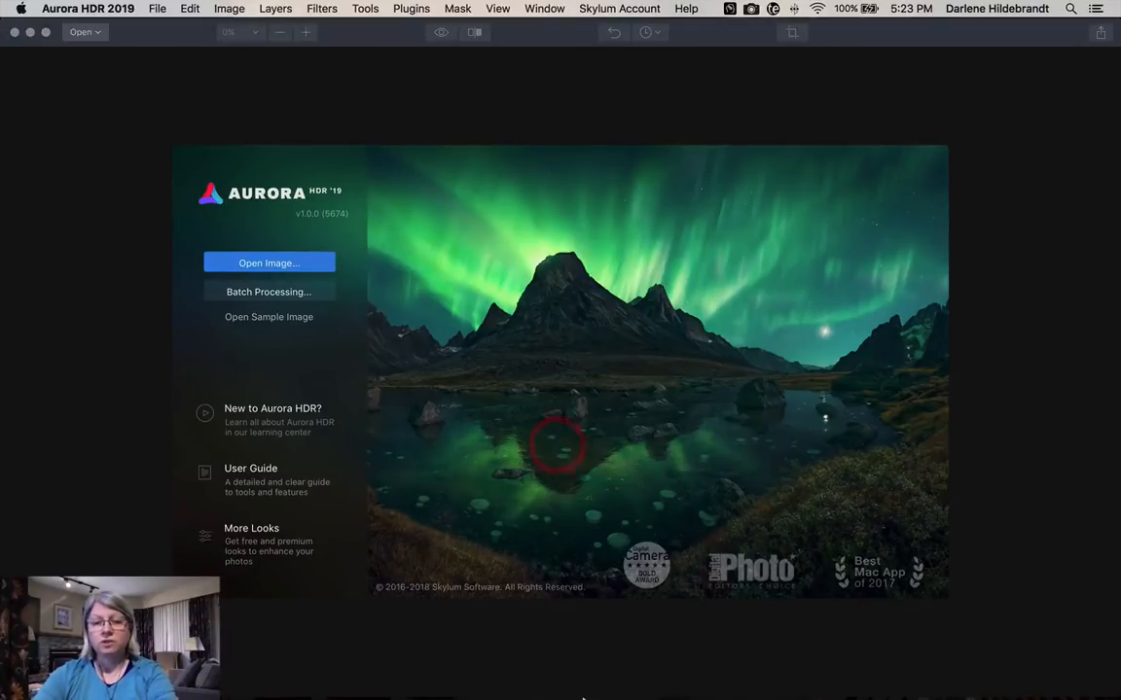
mouse_move(587, 686)
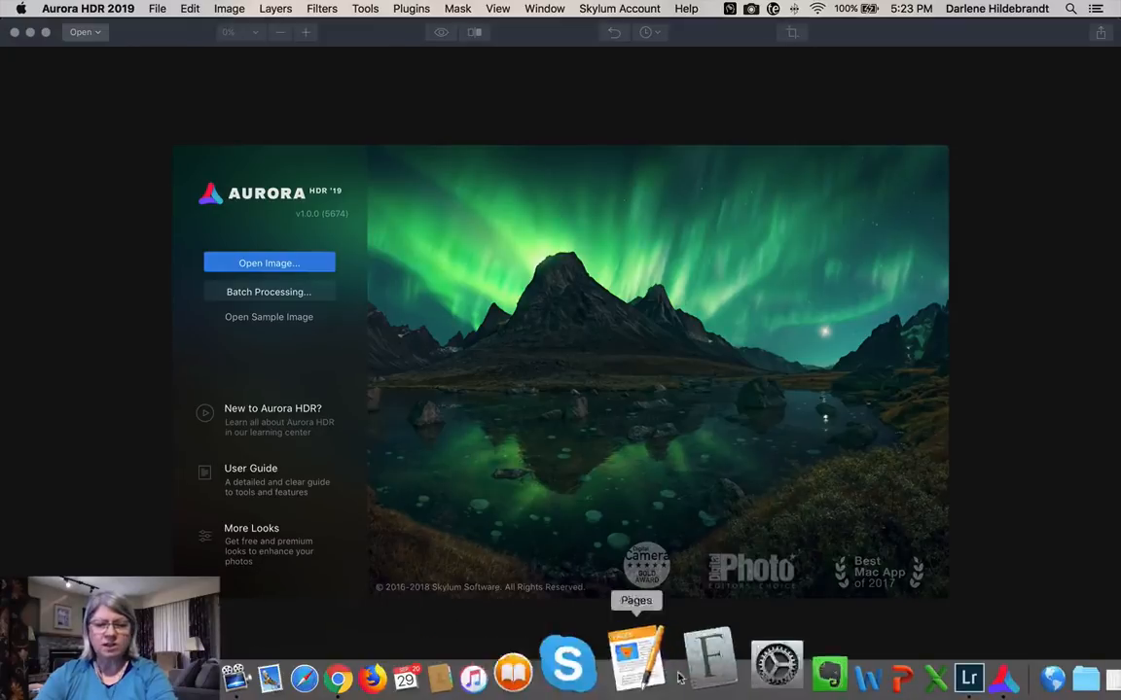
left_click(891, 660)
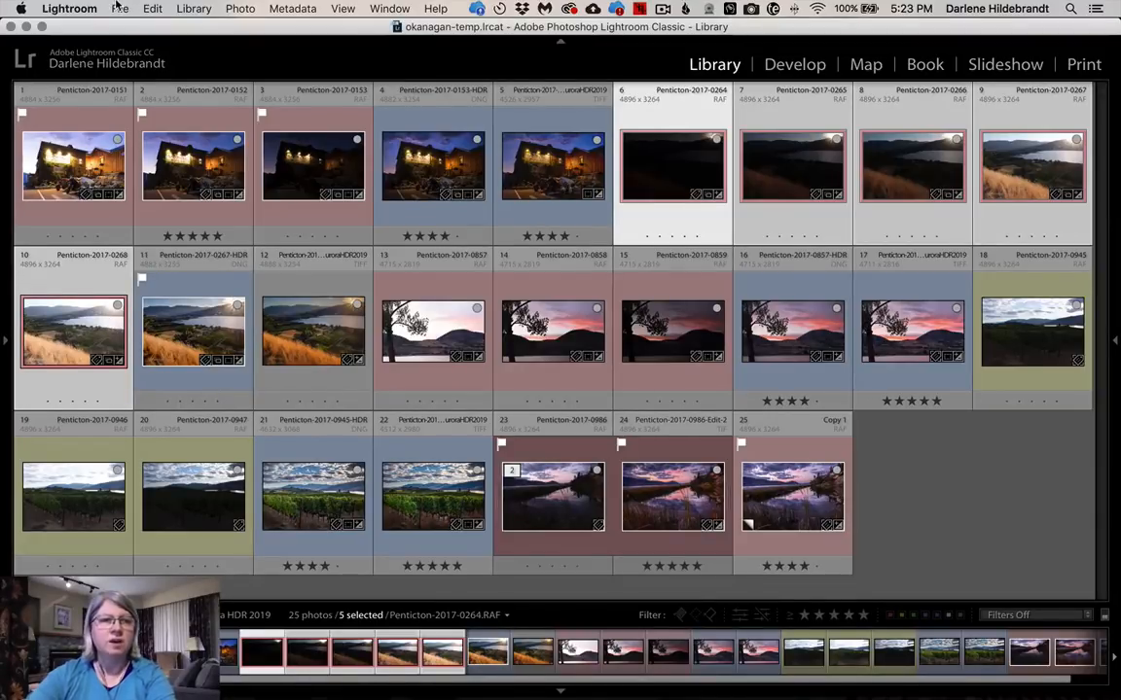
- Check which plug-in transfer and Edit In options send the five selected exposures to Aurora HDR 2019
left_click(121, 8)
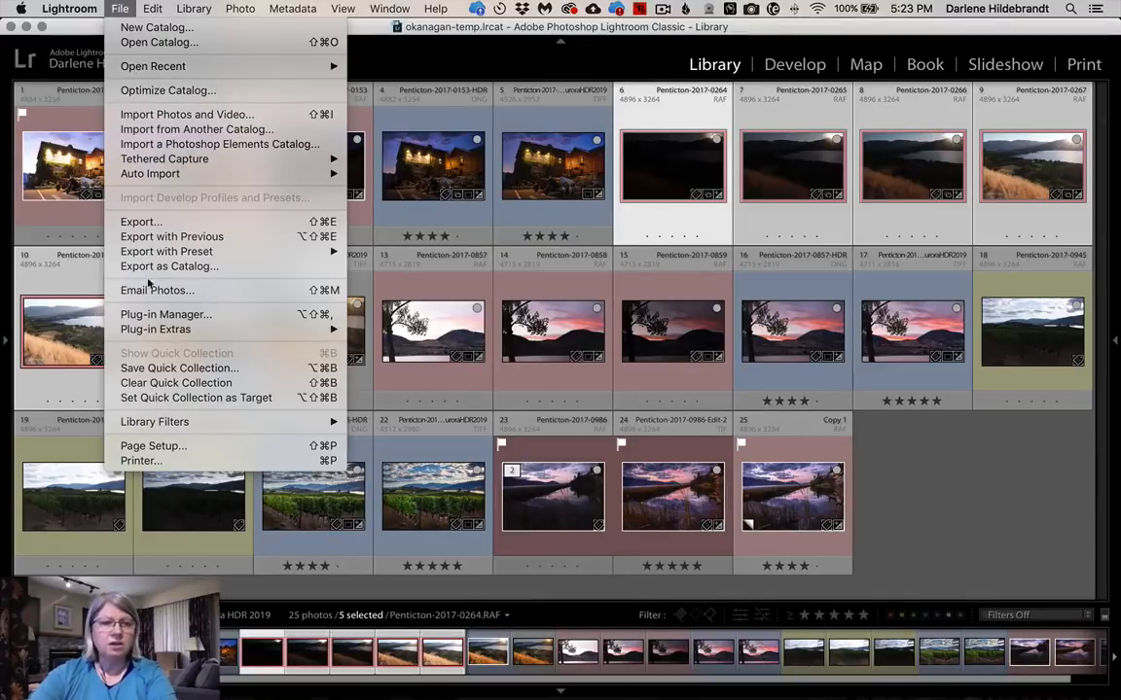
mouse_move(167, 329)
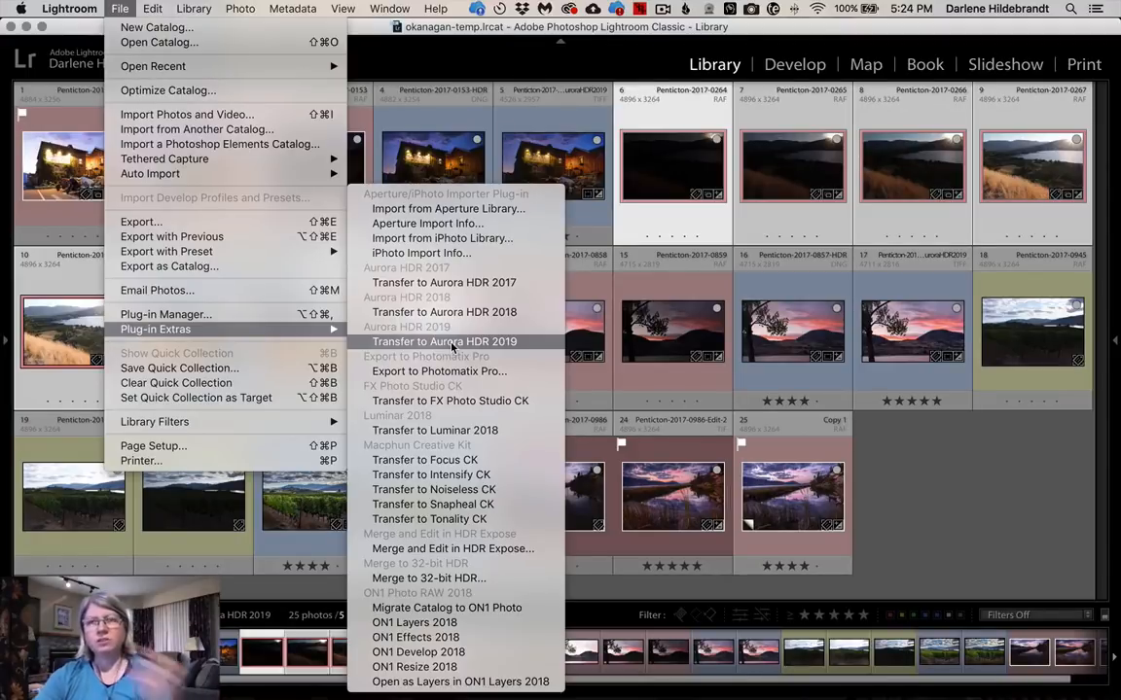
left_click(778, 424)
right_click(662, 179)
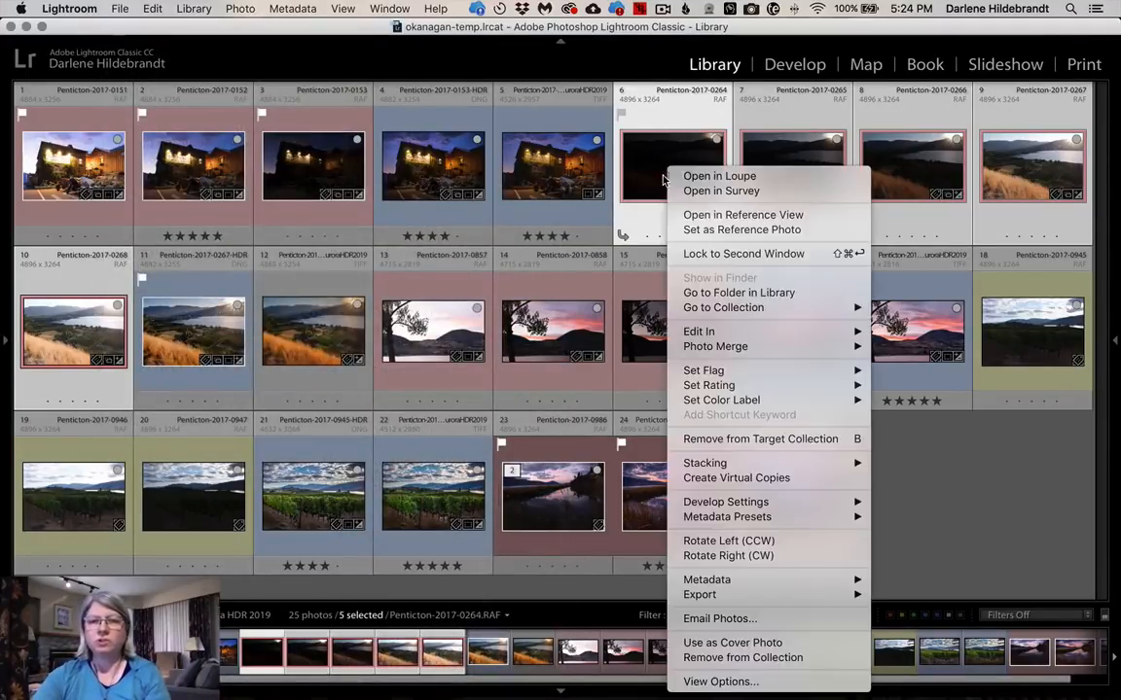
mouse_move(701, 332)
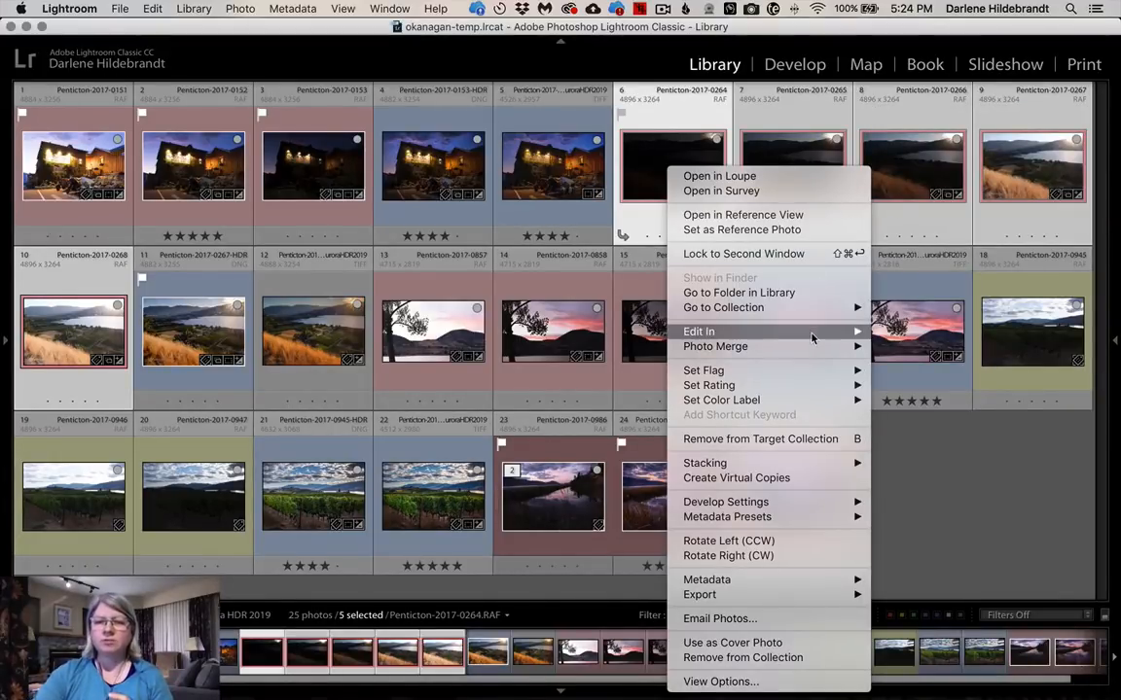
mouse_move(826, 332)
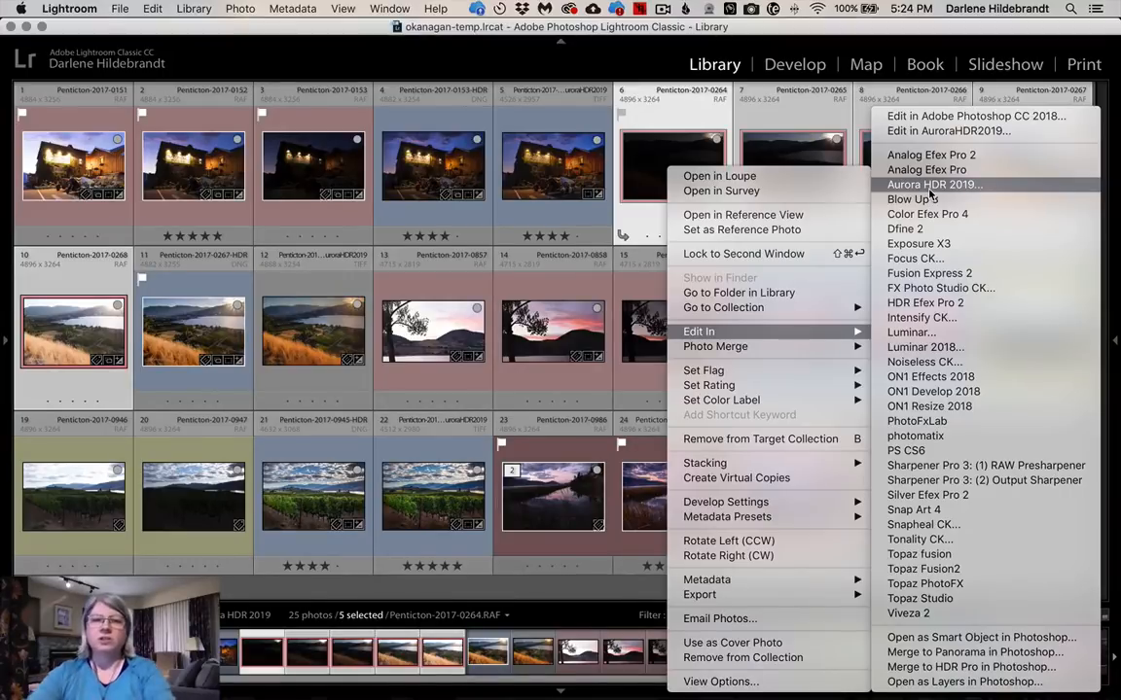
left_click(656, 153)
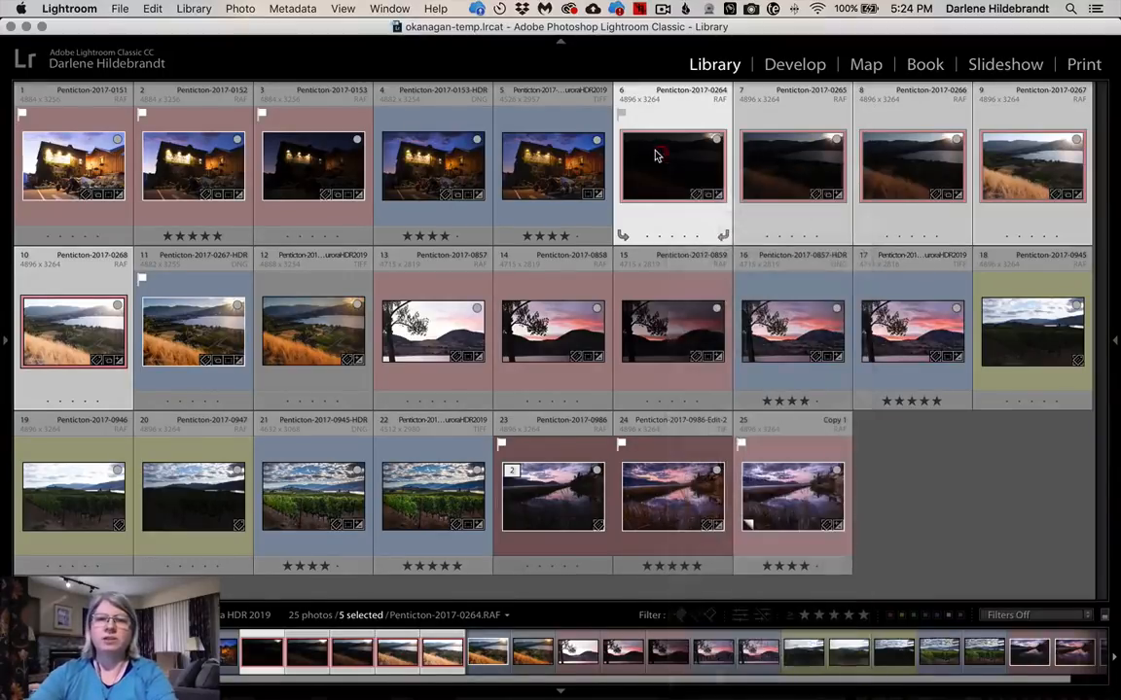
- Transfer the five selected bracketed exposures to Aurora HDR 2019 through its Lightroom plug-in and enable Auto Alignment
left_click(122, 8)
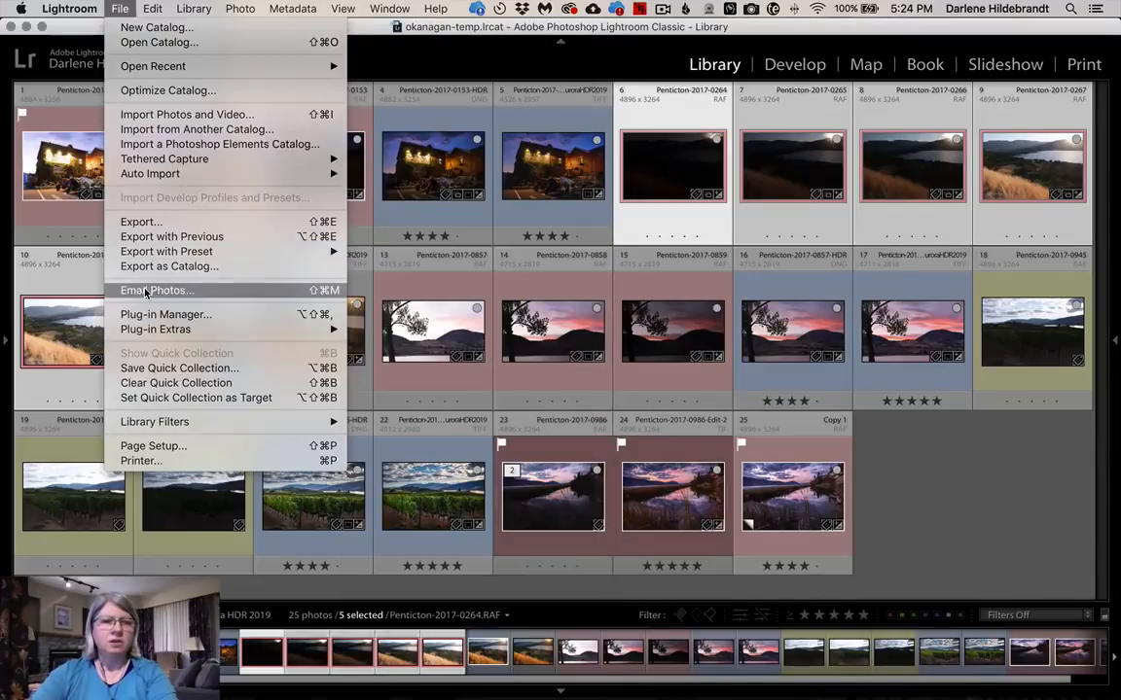
mouse_move(331, 329)
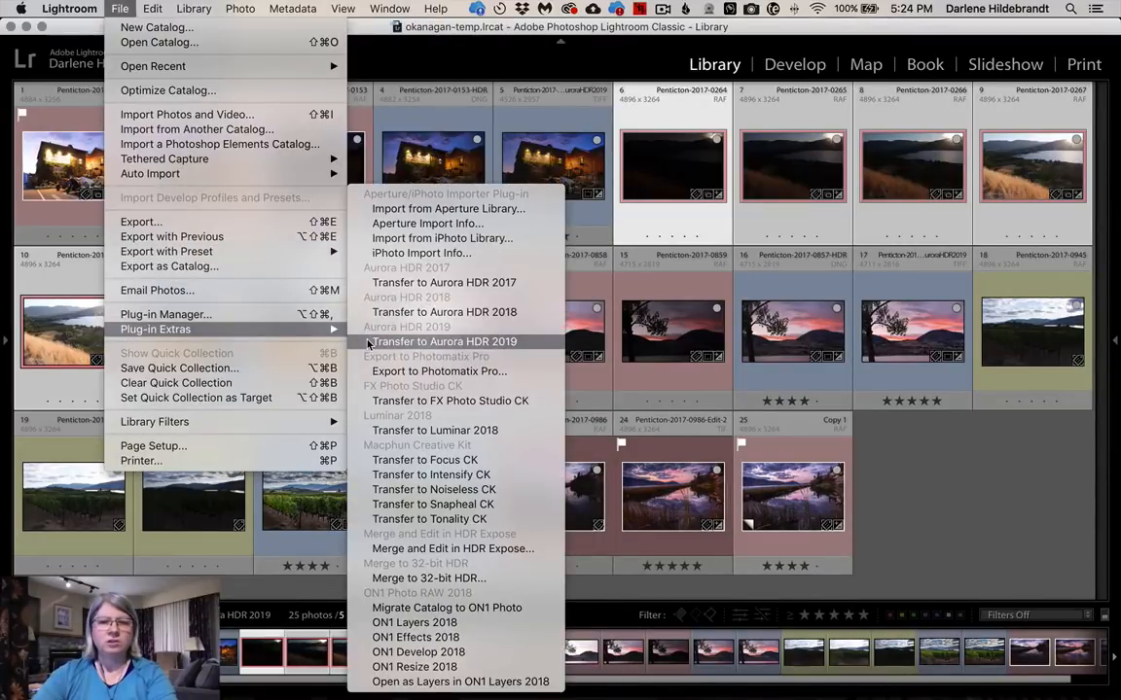
left_click(369, 341)
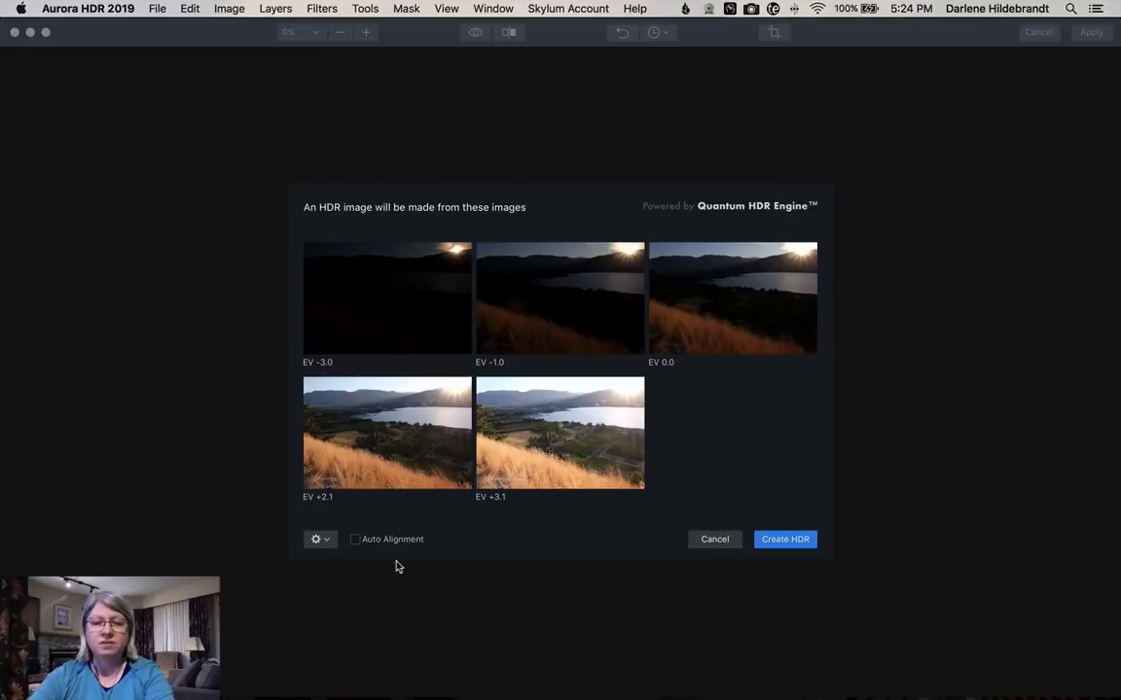
left_click(355, 540)
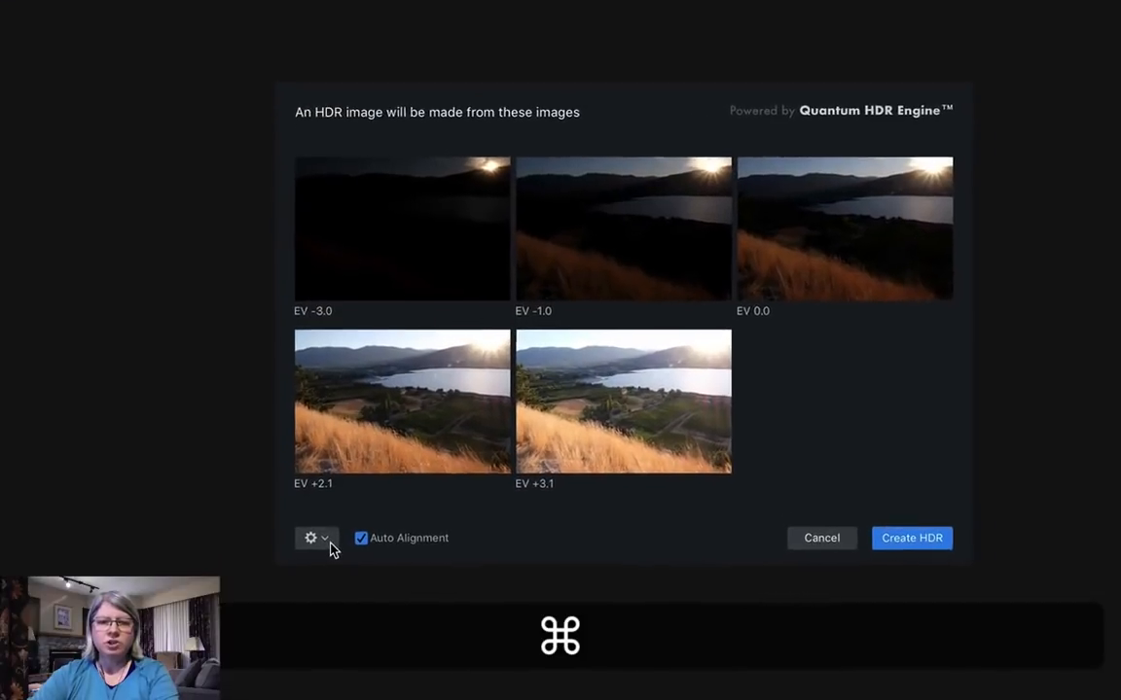
left_click(361, 541)
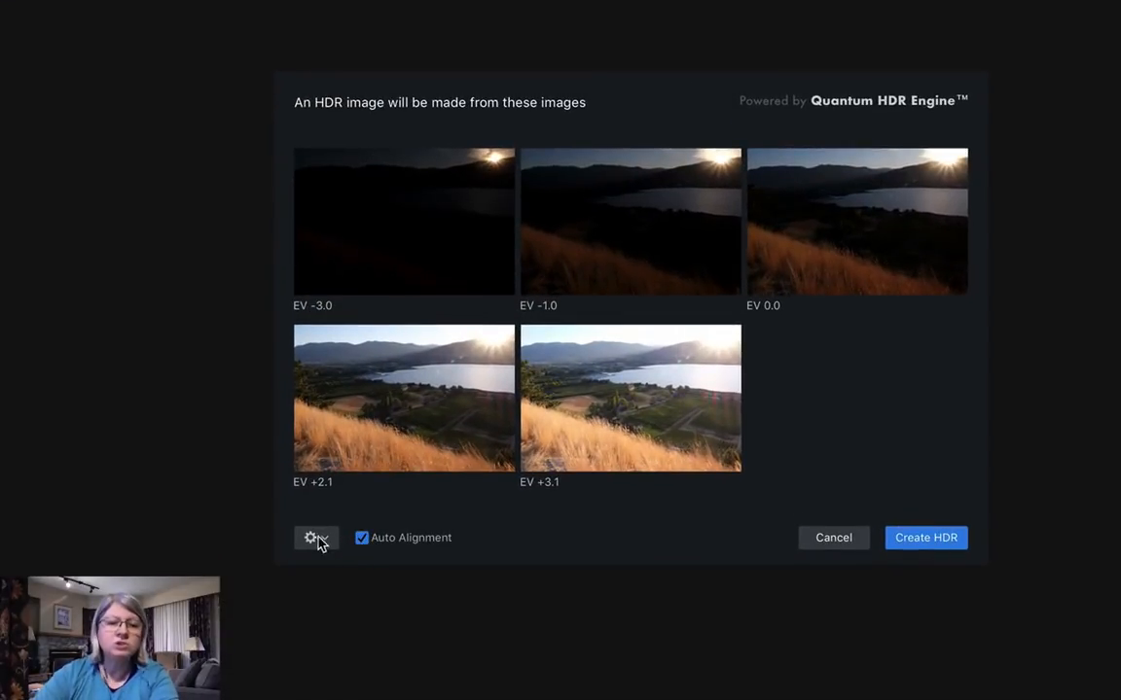
- Enable Medium Ghost Reduction with Penticton-2017-0265 (EV -1.0) as reference and Chromatic Aberration Reduction, and create the HDR image
left_click(312, 539)
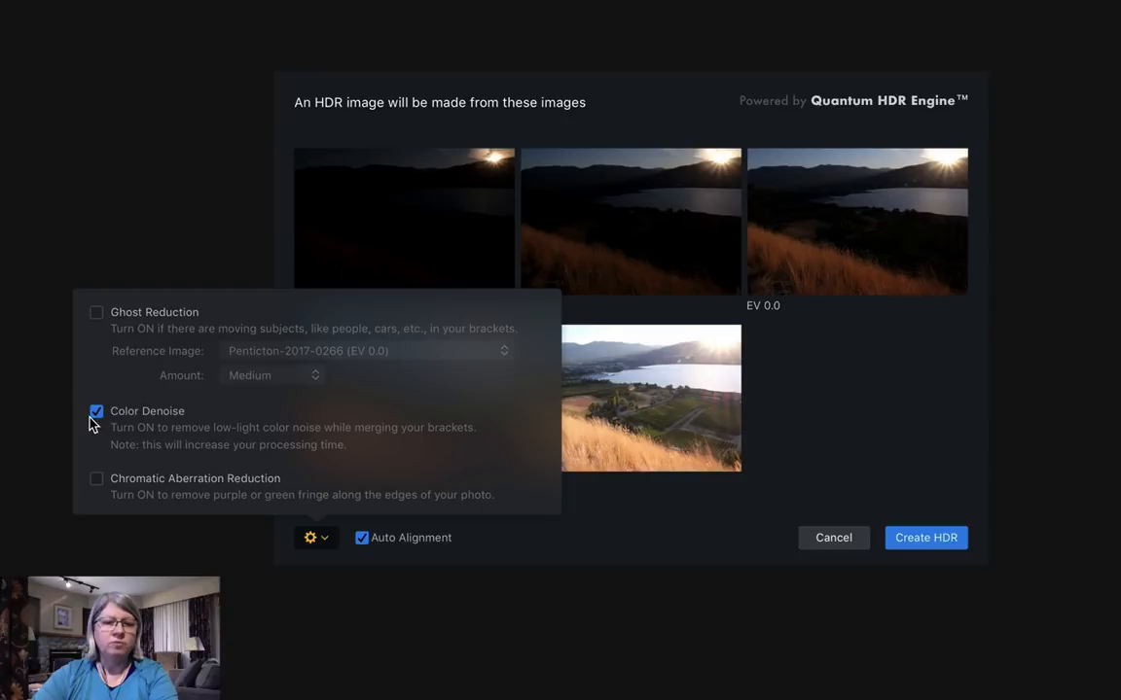
left_click(96, 314)
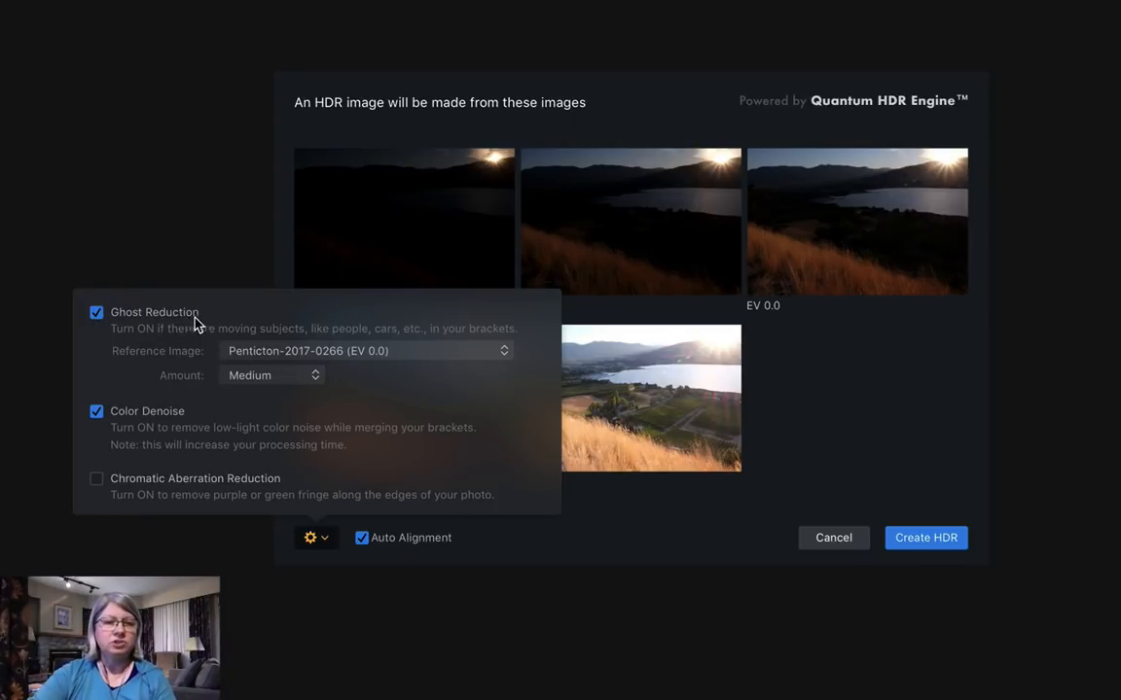
left_click(271, 377)
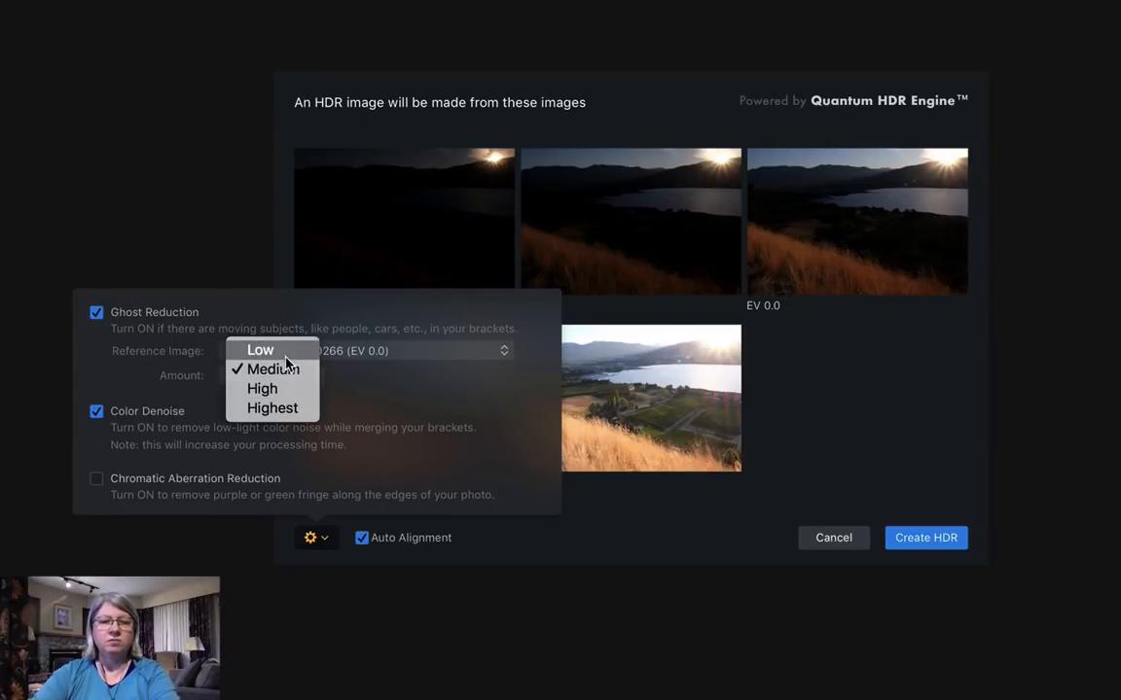
left_click(285, 369)
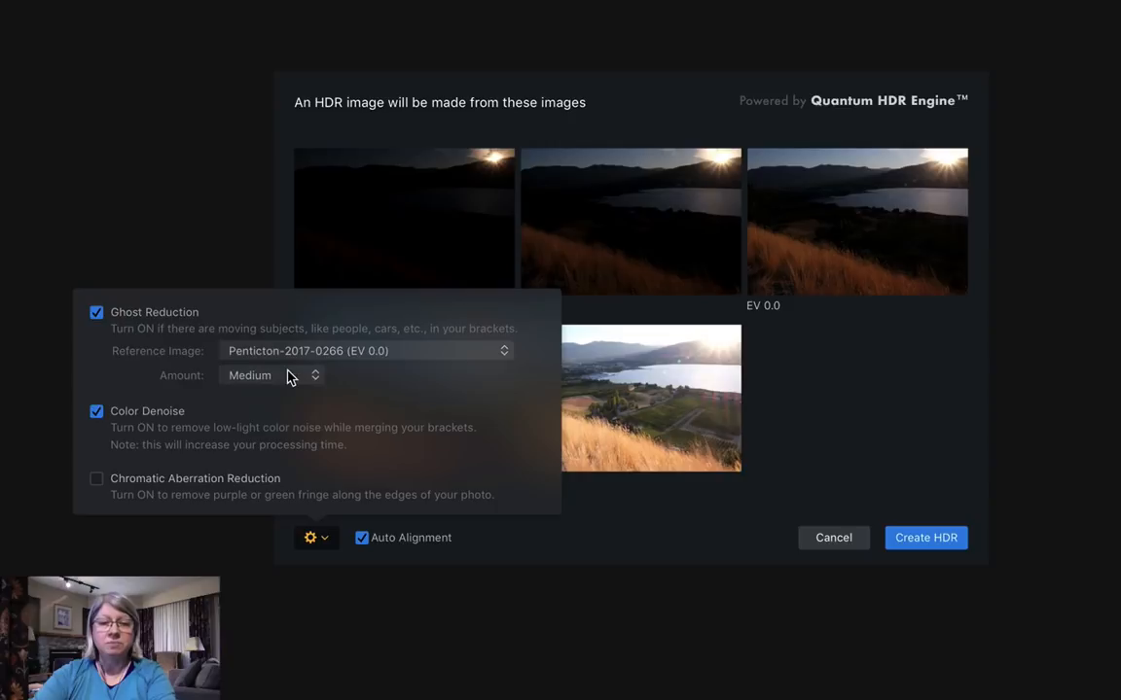
left_click(296, 356)
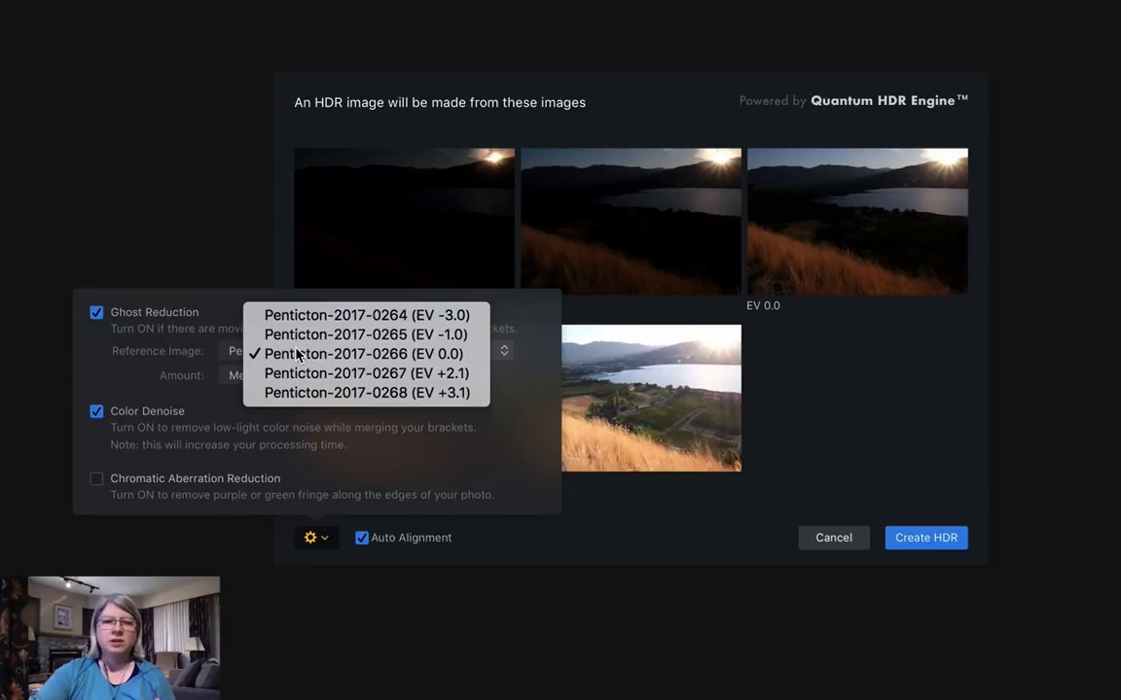
left_click(297, 337)
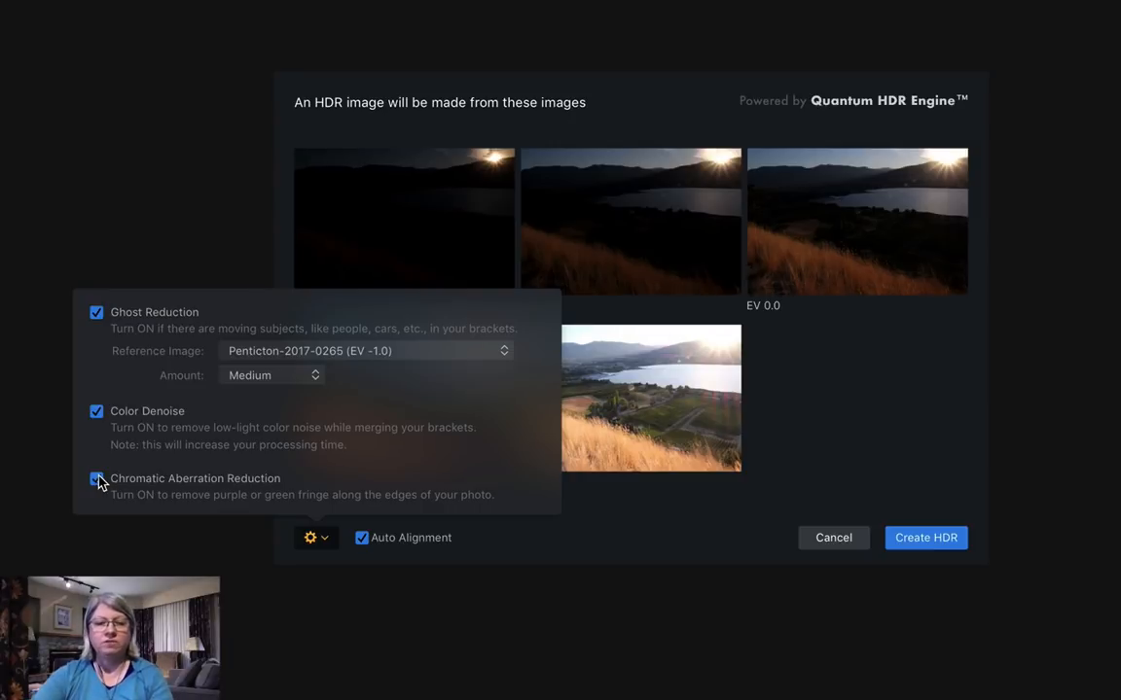
left_click(594, 505)
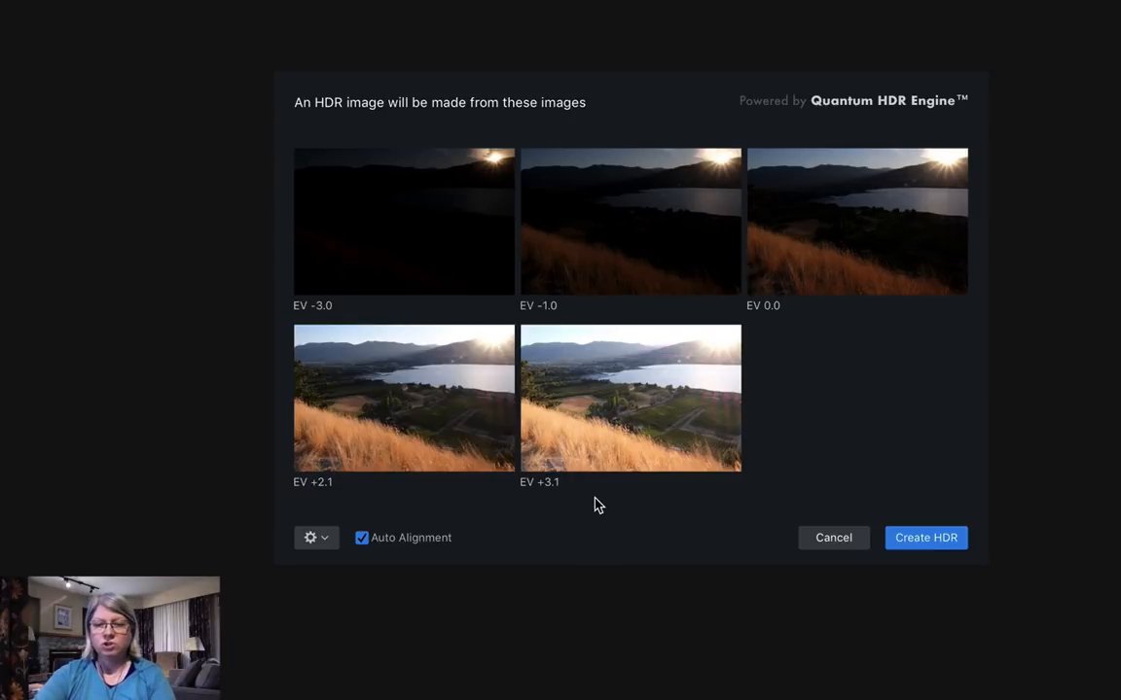
left_click(907, 541)
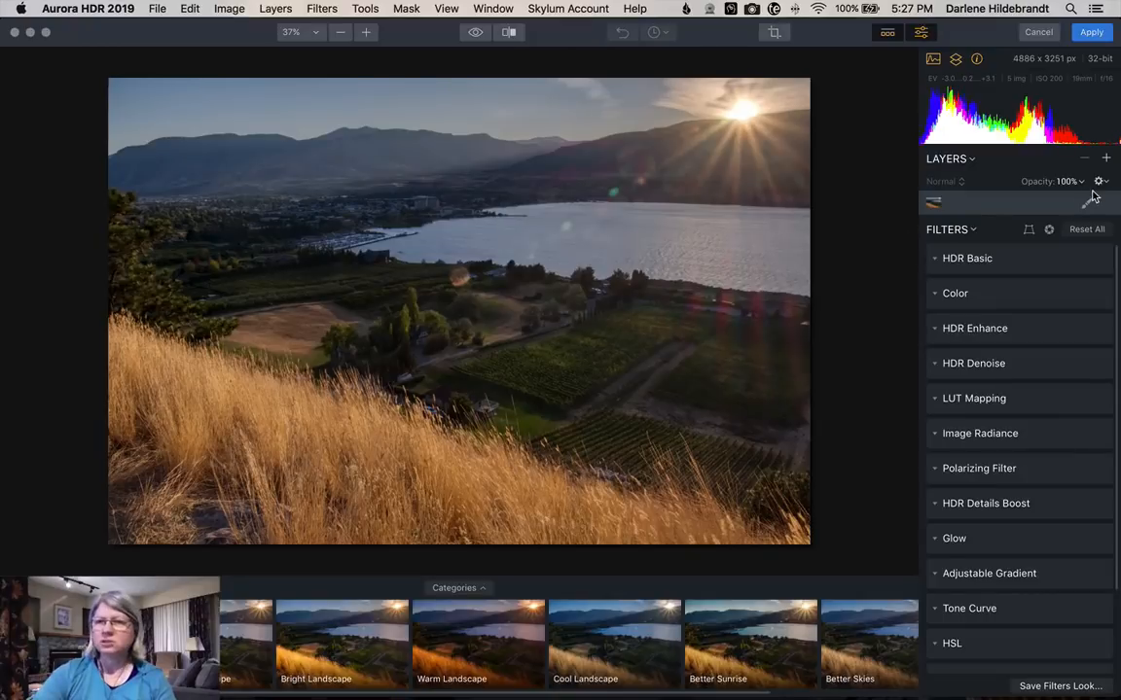
- Add a new adjustment layer above the merged HDR image and apply a Landscape look to it
left_click(1105, 159)
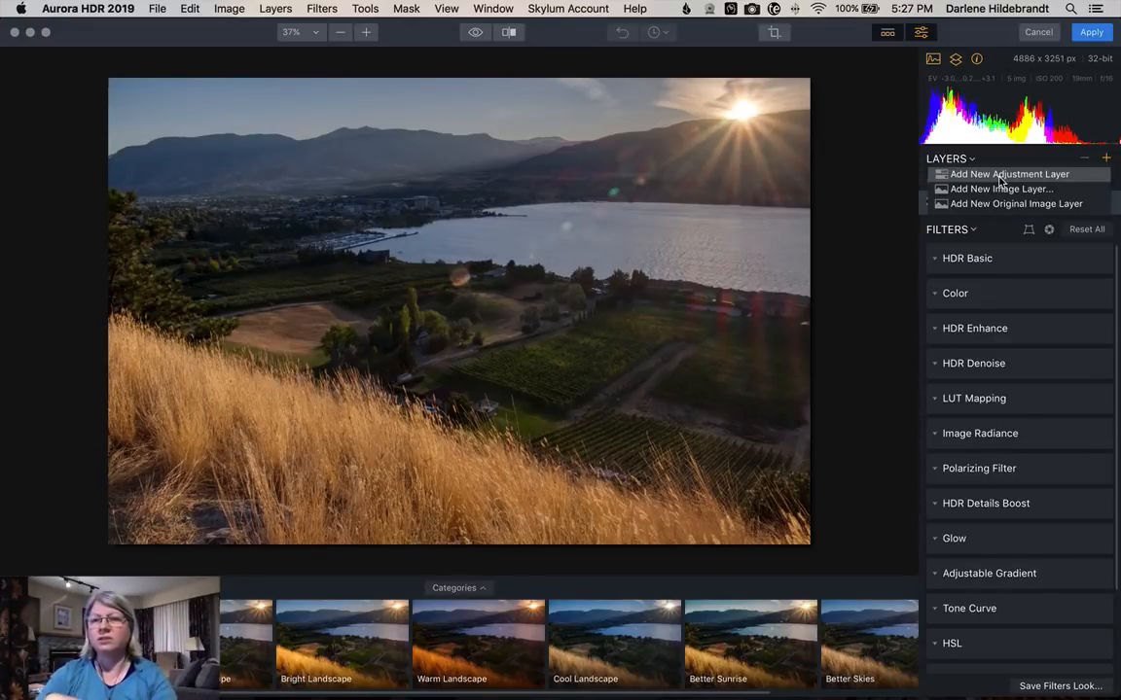
left_click(1000, 175)
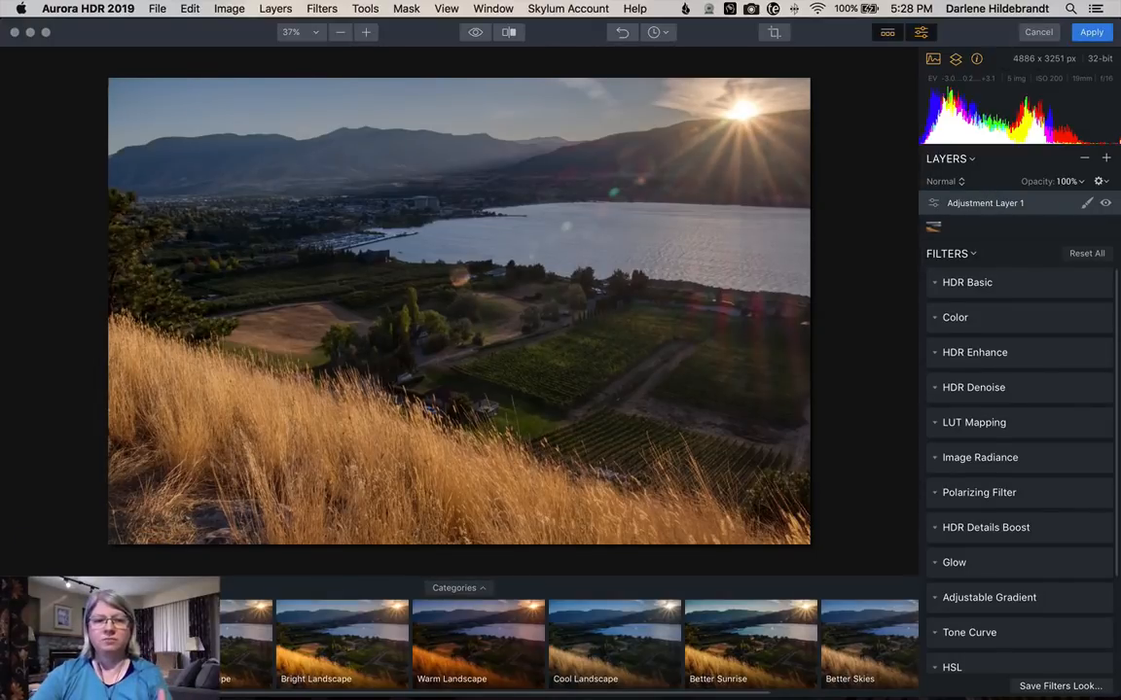
key("super+z")
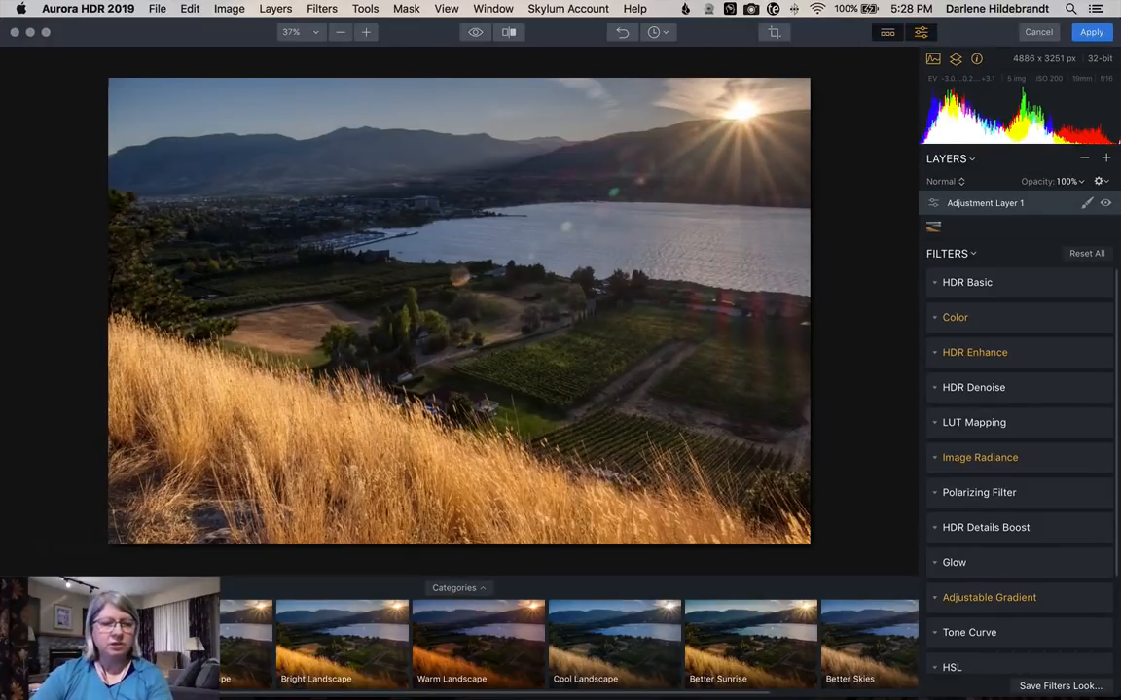
- Examine the available looks categories and preview the workspace with the looks strip and the filter controls hidden
left_click(448, 590)
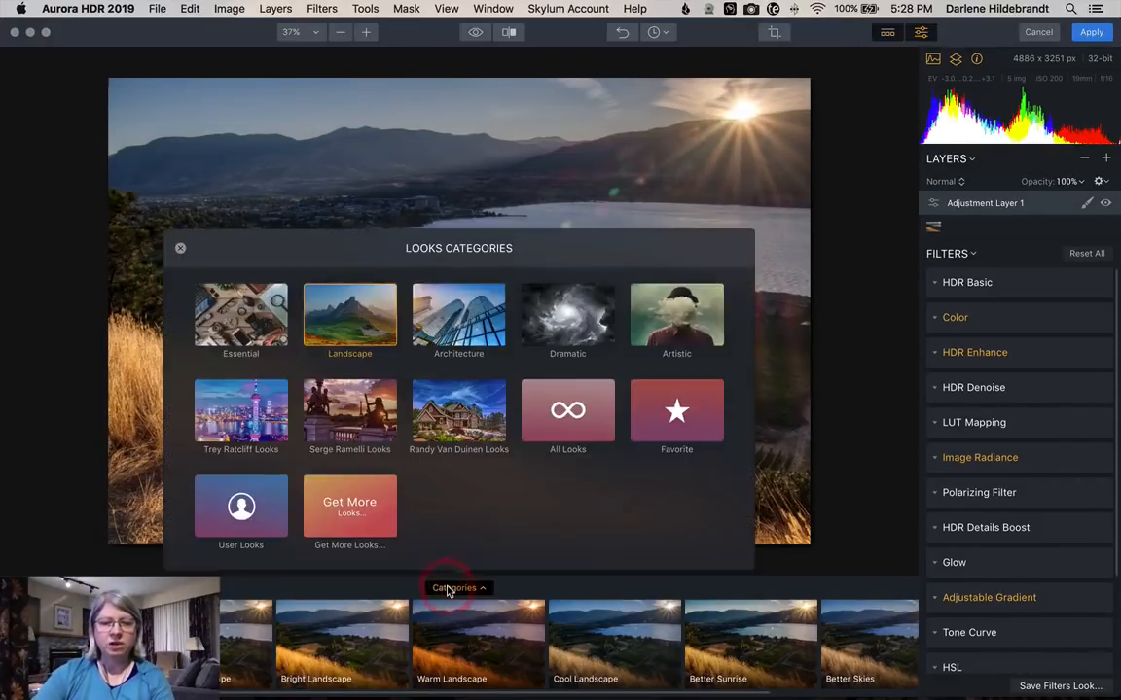
left_click(448, 590)
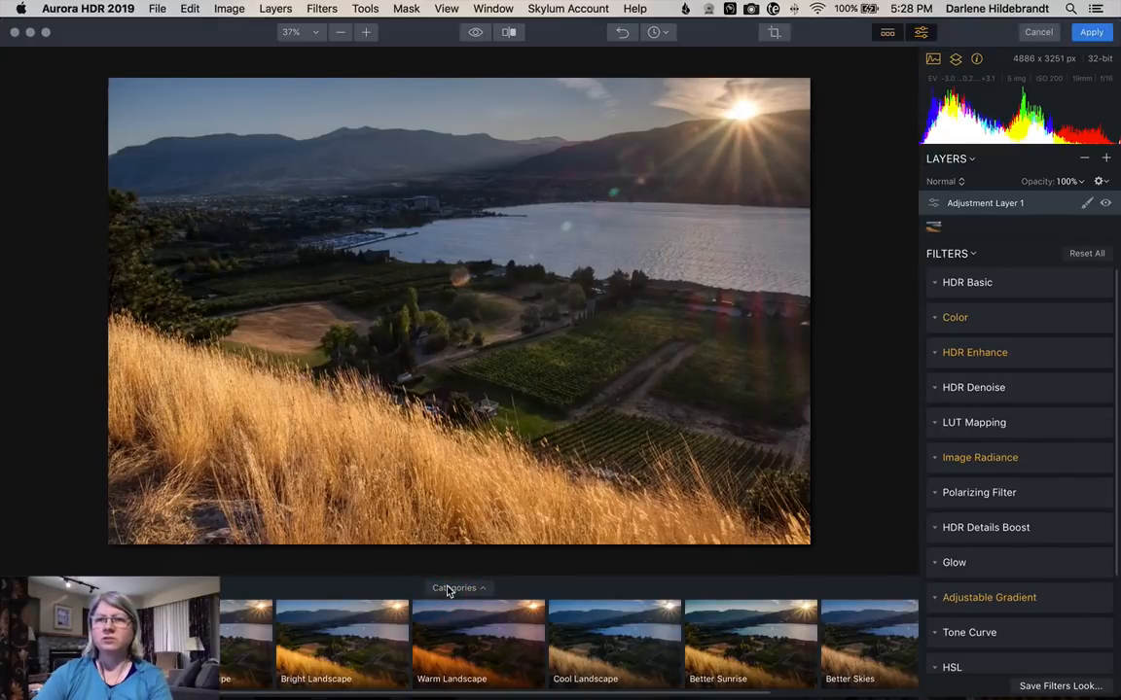
left_click(886, 32)
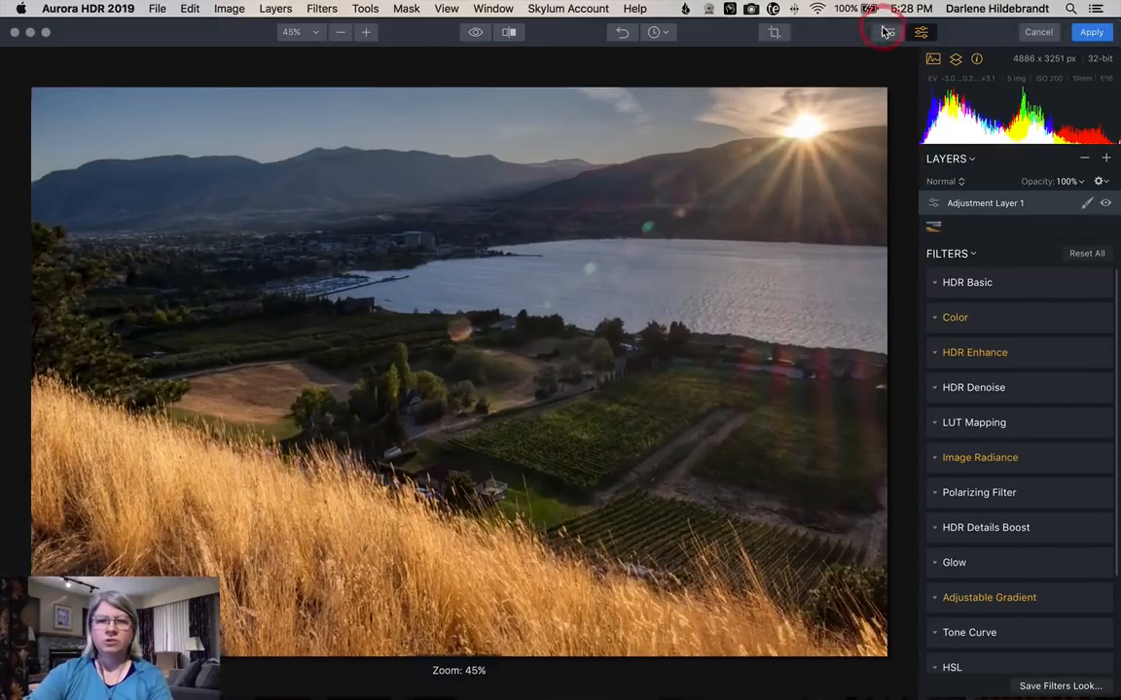
left_click(886, 33)
left_click(919, 32)
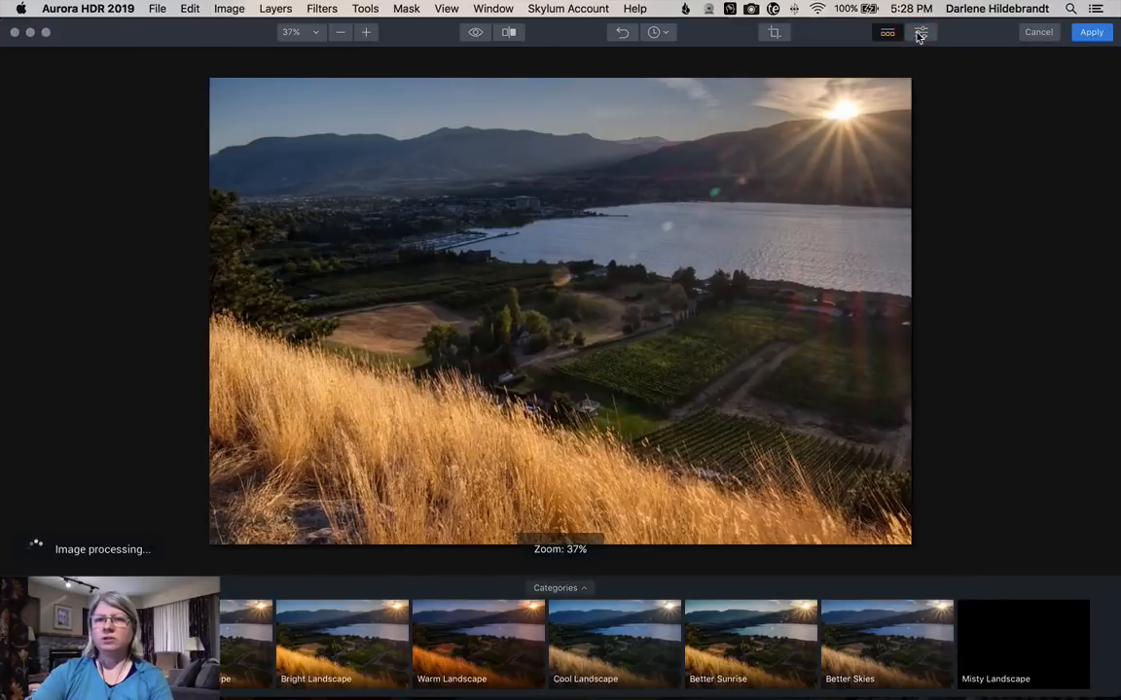
left_click(919, 33)
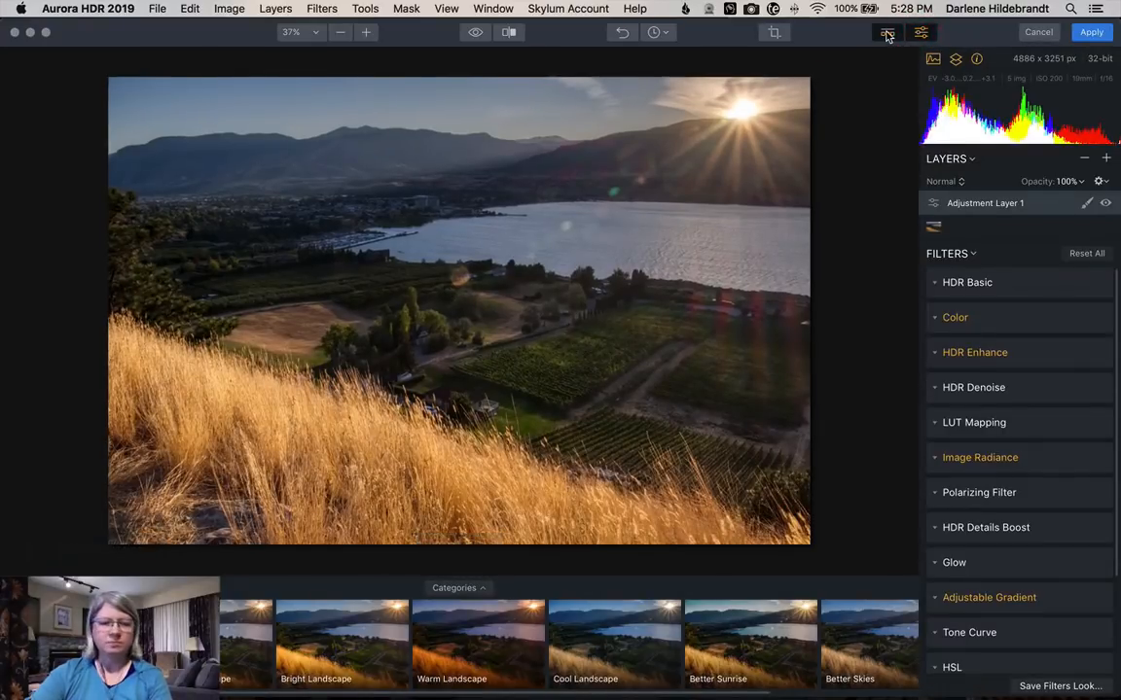
left_click(455, 588)
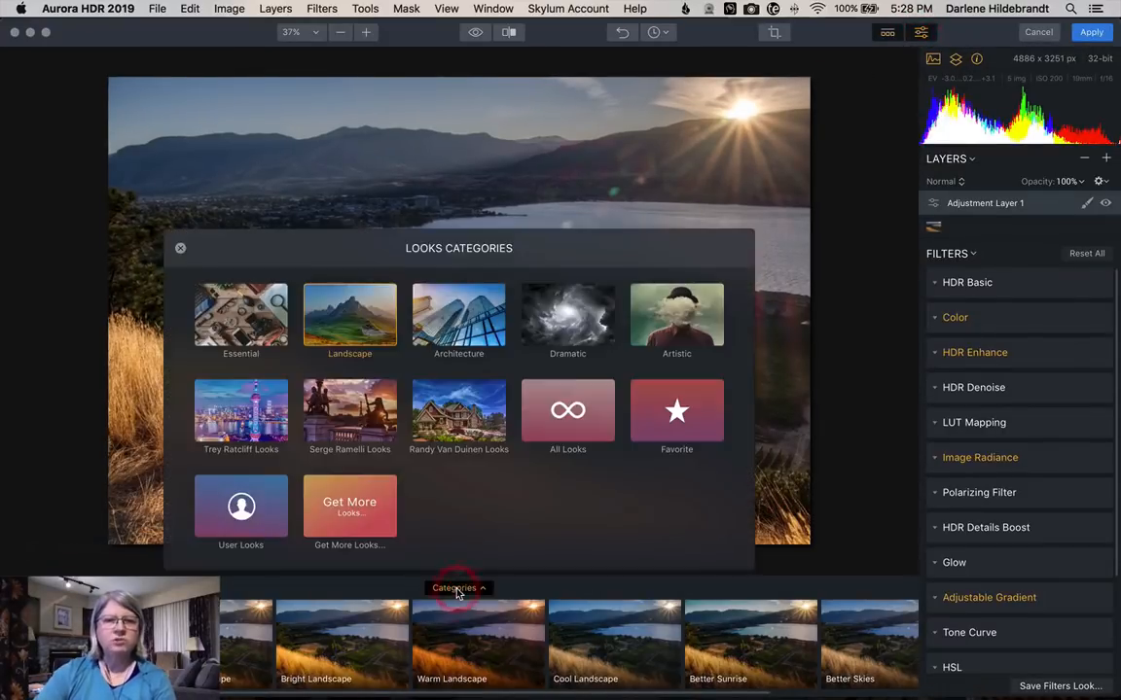
left_click(38, 445)
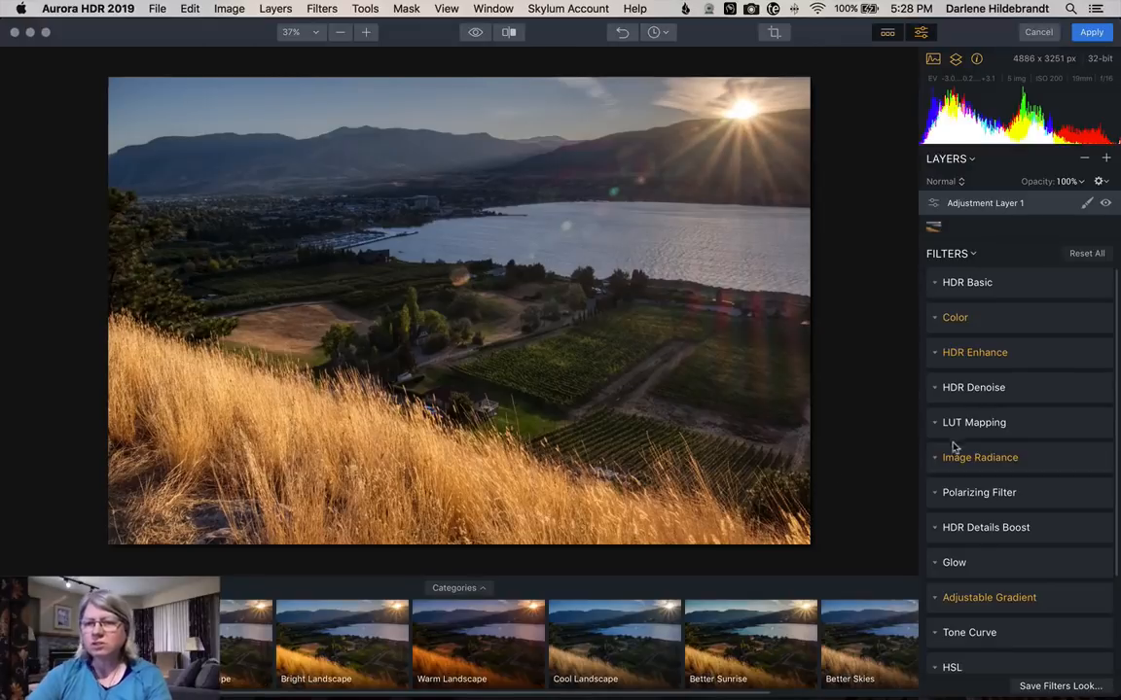
- Examine the full set of filters for Adjustment Layer 1, from HDR Basic to Vignette, and the remaining Landscape looks
scroll(1011, 316, "up", 2)
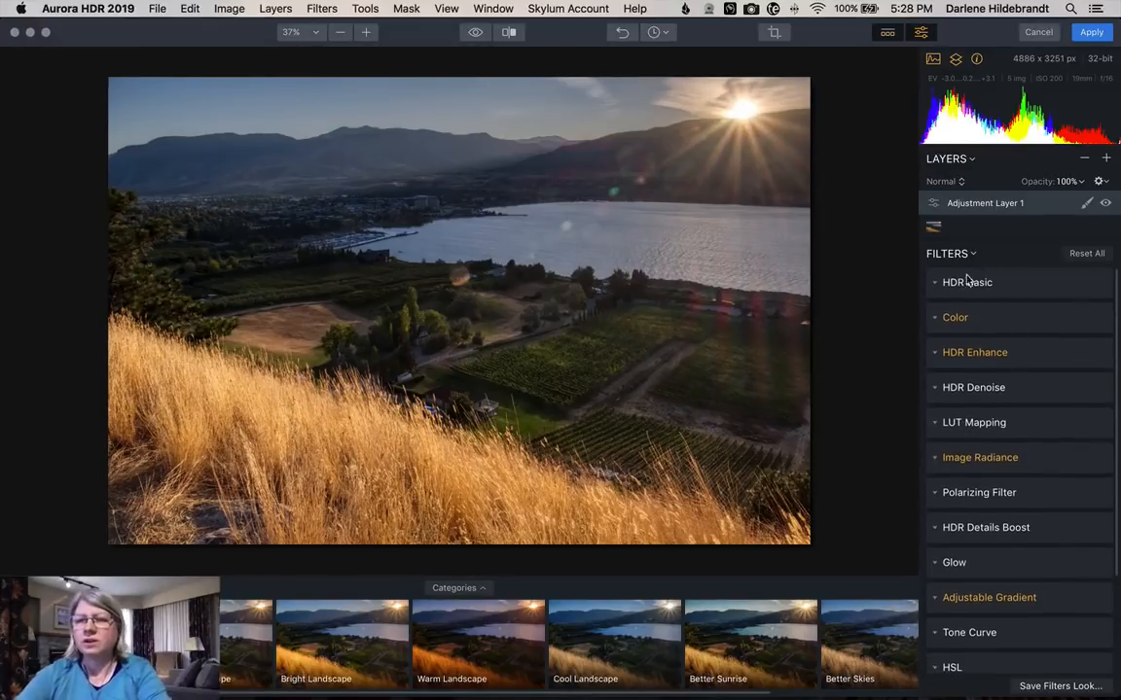
scroll(1016, 338, "down", 5)
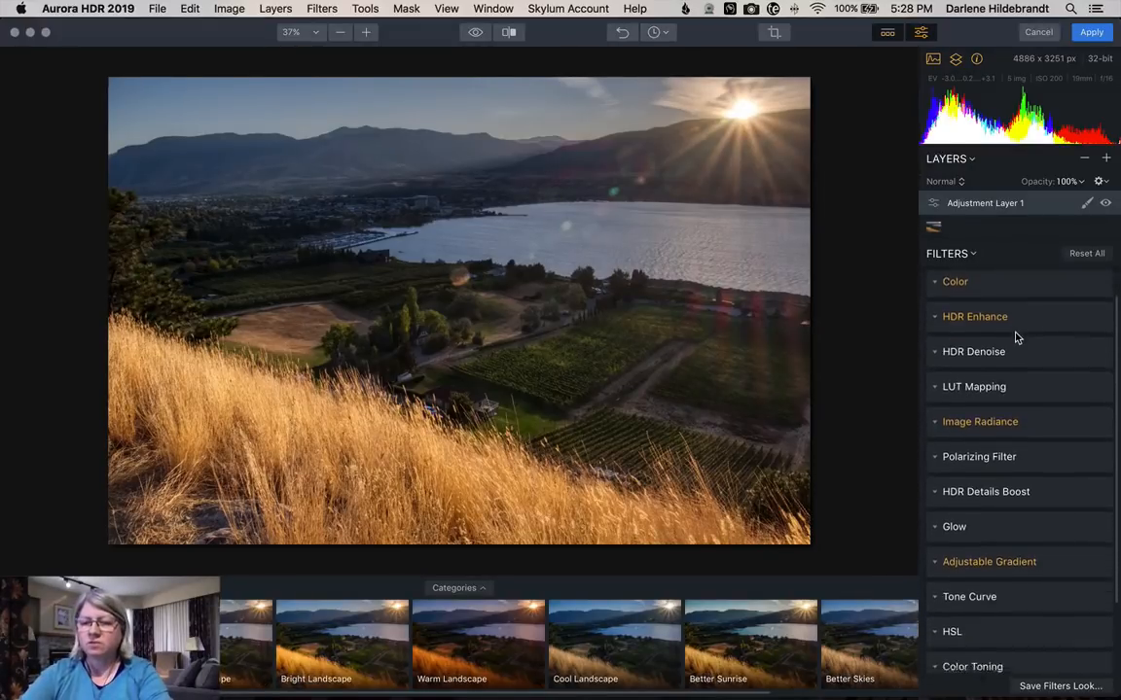
scroll(1016, 337, "up", 5)
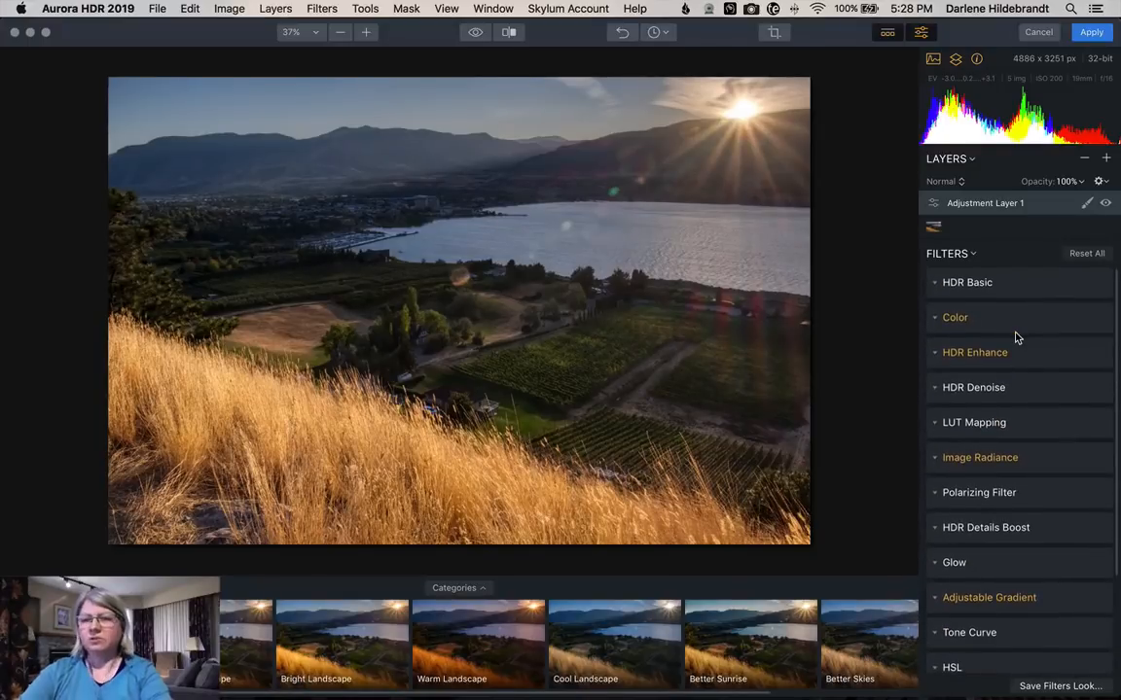
scroll(1015, 338, "down", 5)
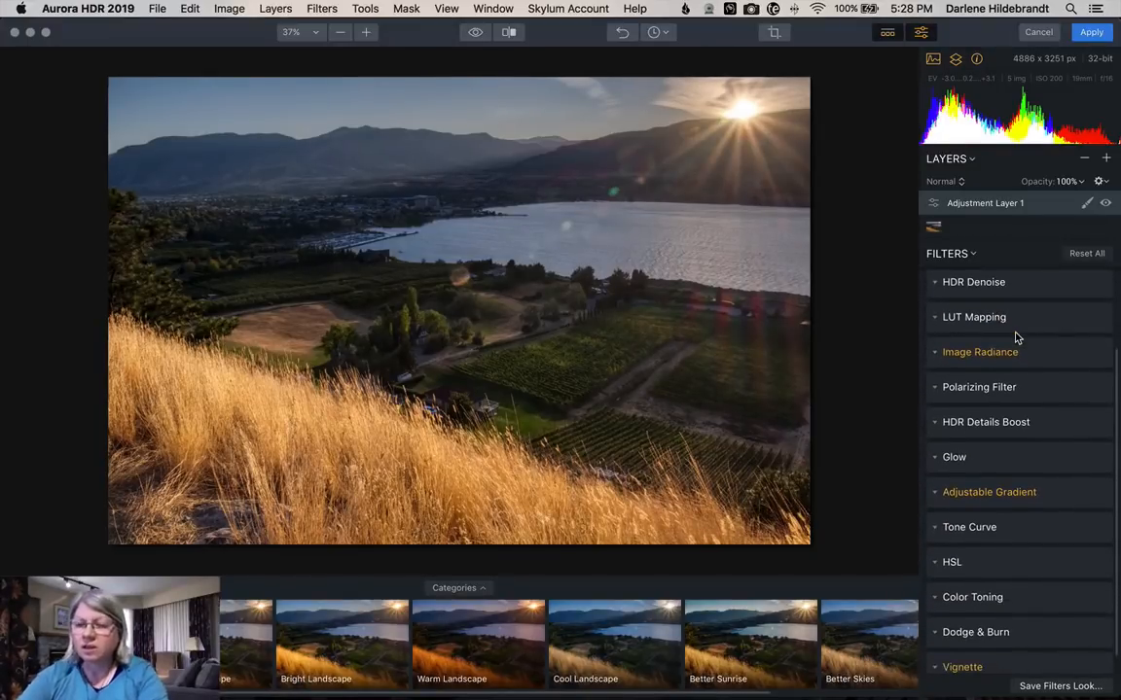
scroll(1016, 338, "down", 1)
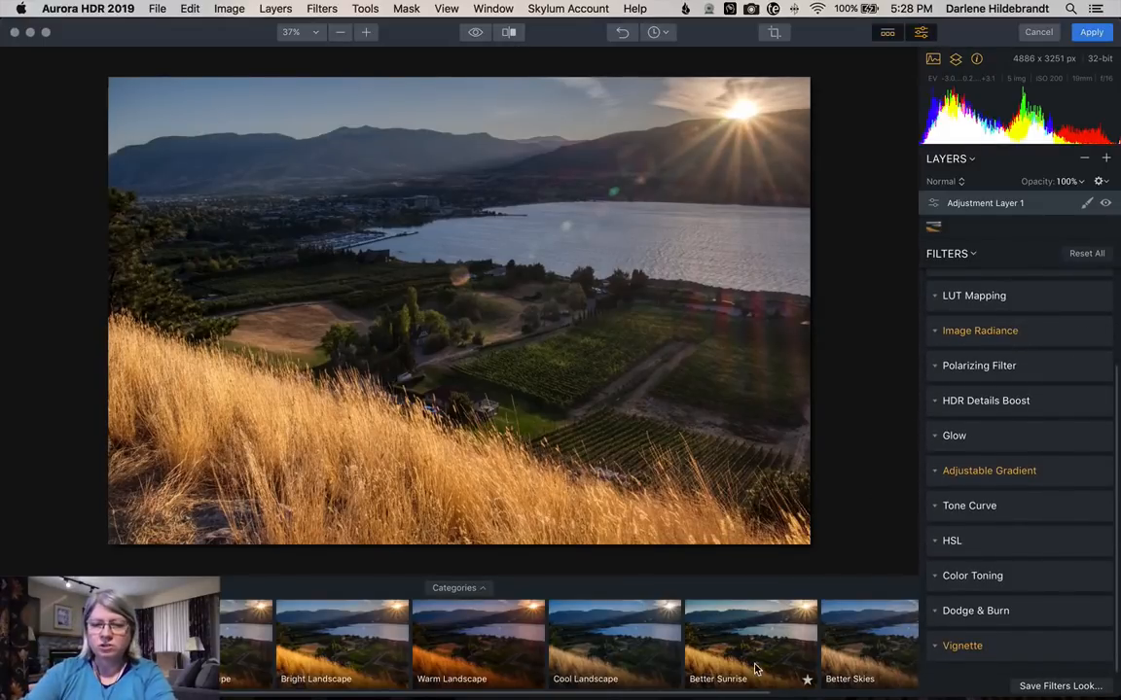
scroll(754, 669, "right", 2)
scroll(754, 669, "right", 3)
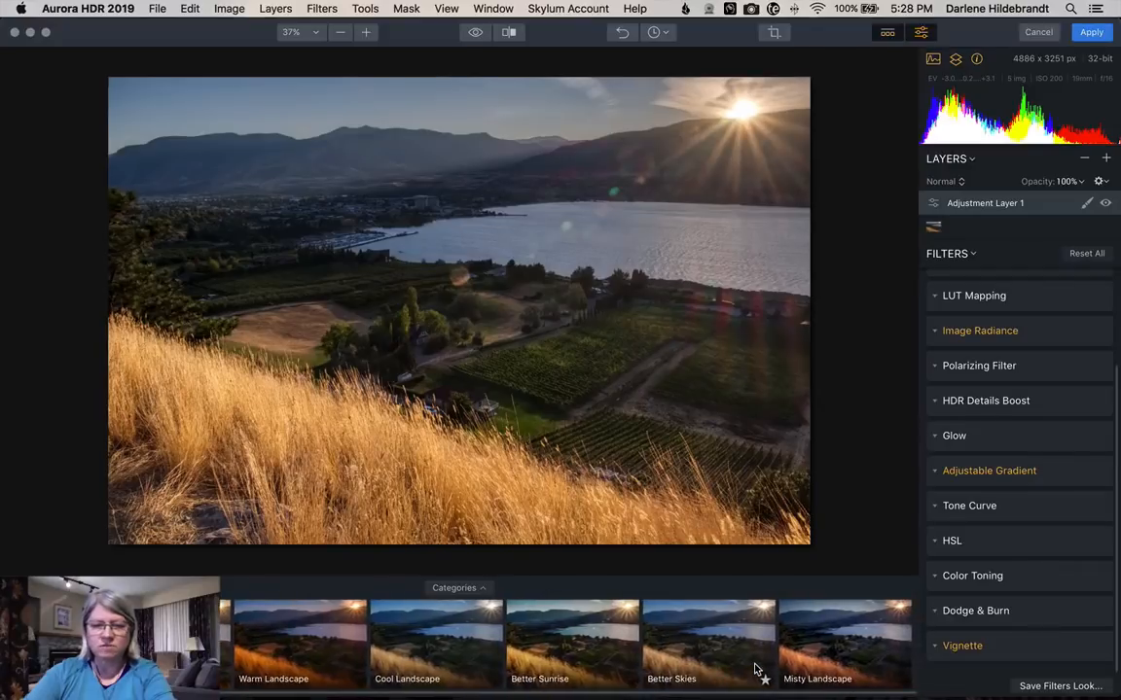
- Try the Better Sunrise look, the Warm Landscape look and an earlier Landscape look on Adjustment Layer 1
left_click(555, 627)
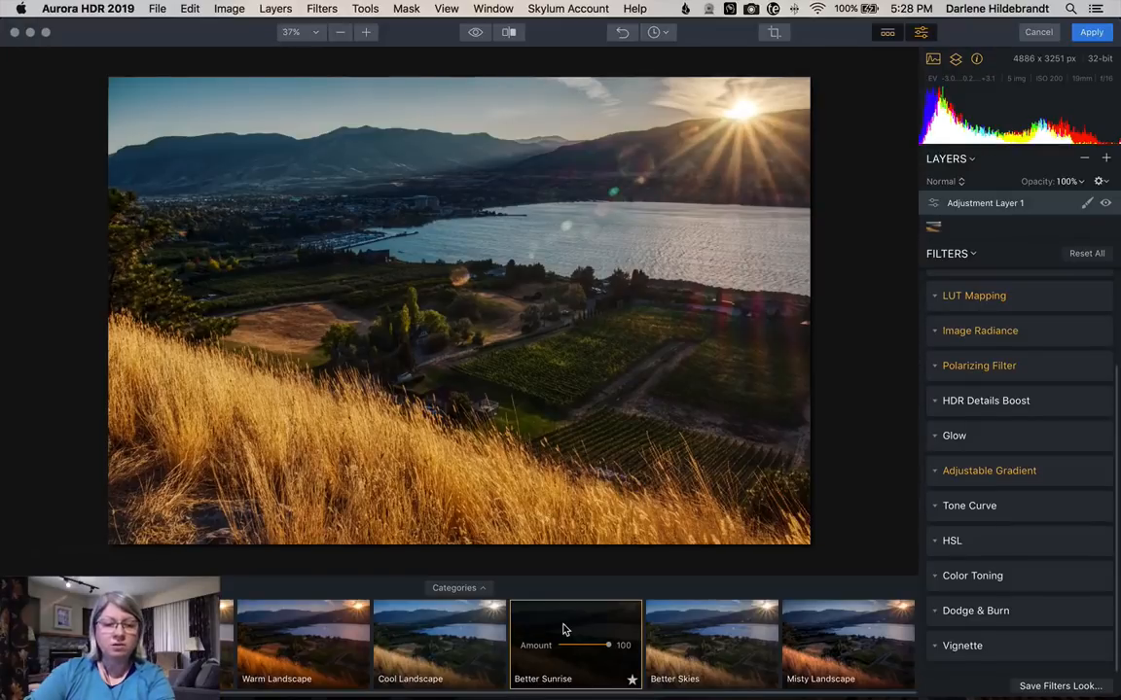
left_click(194, 637)
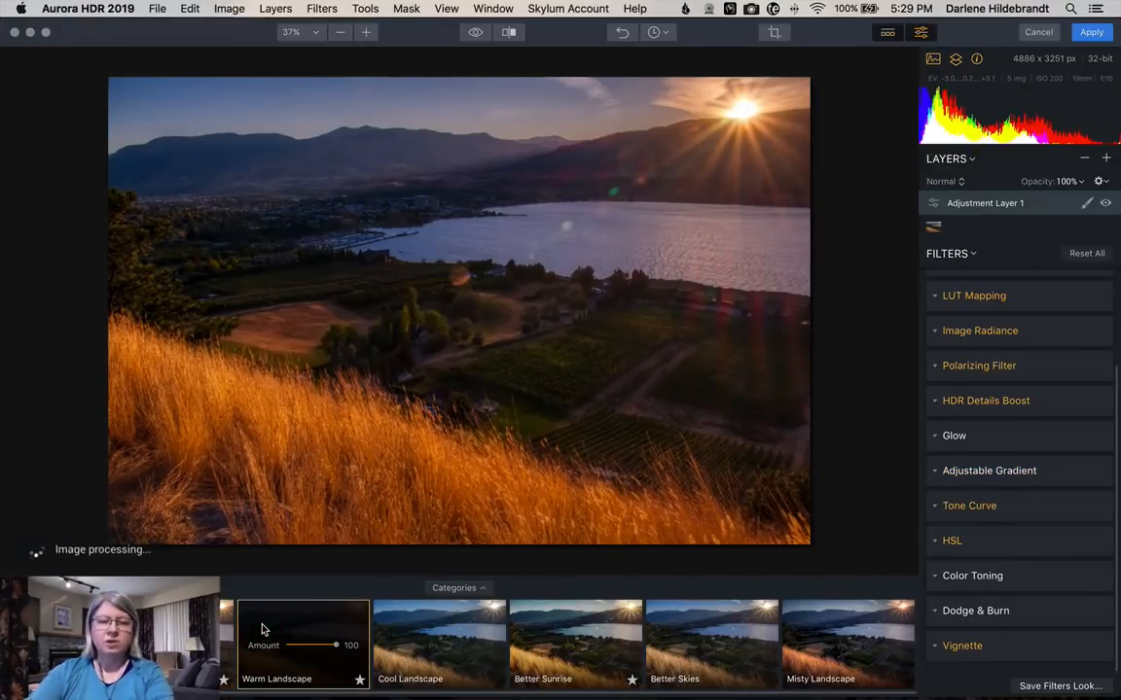
mouse_move(335, 645)
left_mouse_down()
mouse_move(295, 644)
mouse_move(352, 645)
left_mouse_up()
scroll(353, 645, "left", 3)
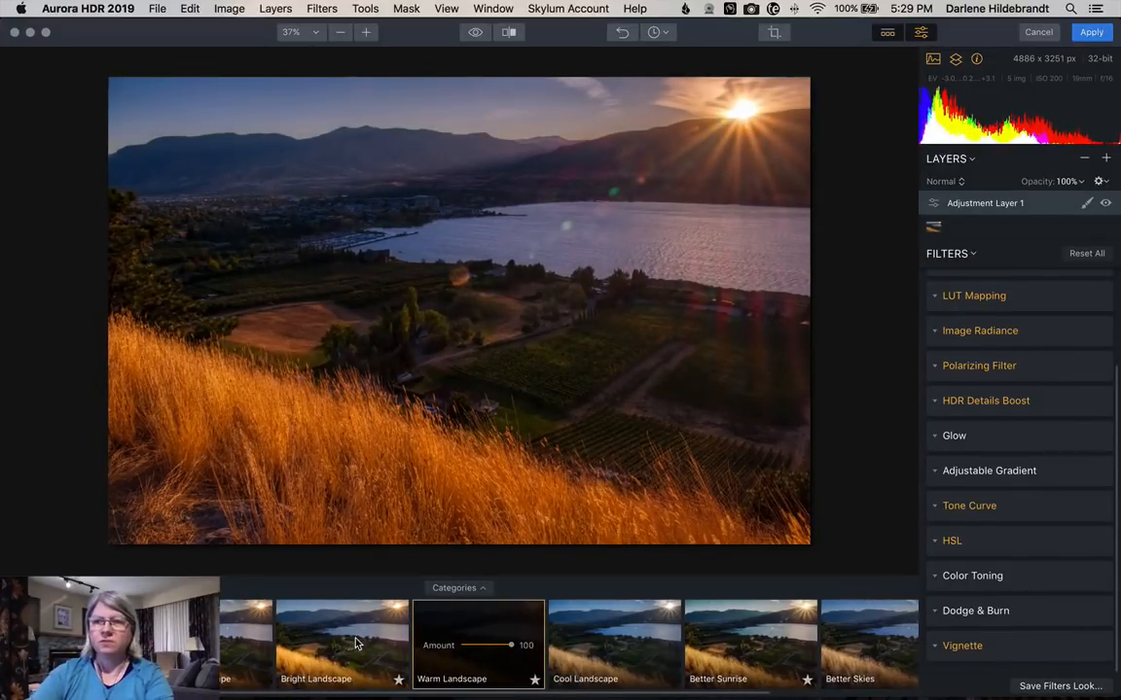
left_click(78, 652)
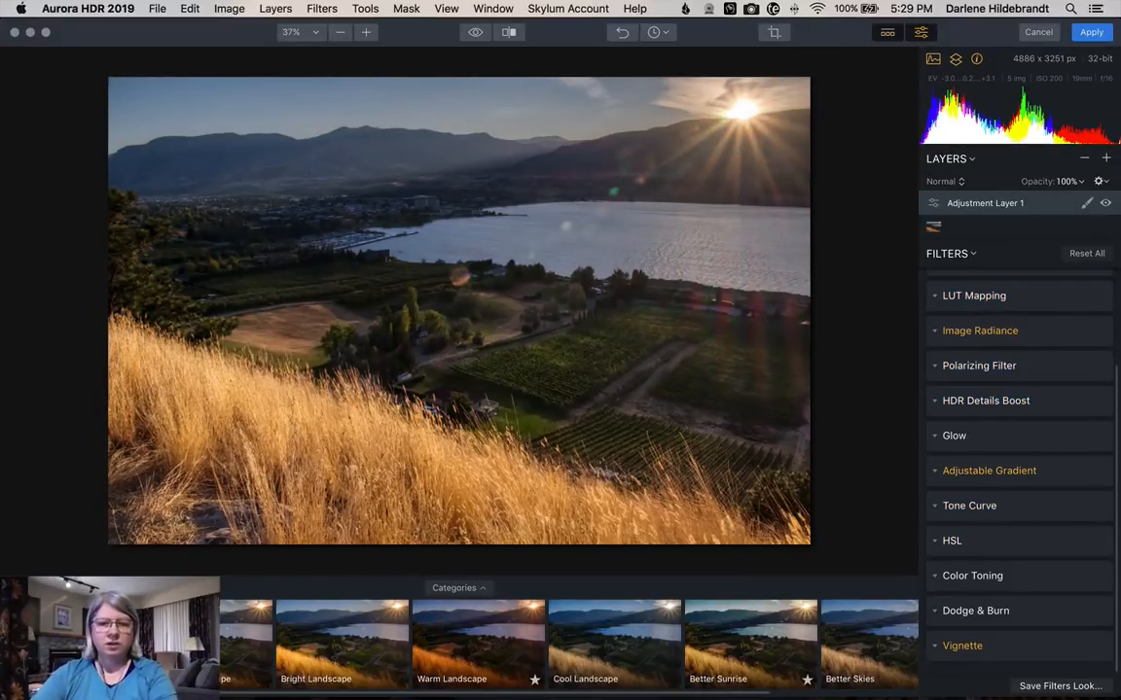
- Compare the image with and without Adjustment Layer 1 and examine the layer's mask options
left_click(1105, 205)
left_click(1105, 205)
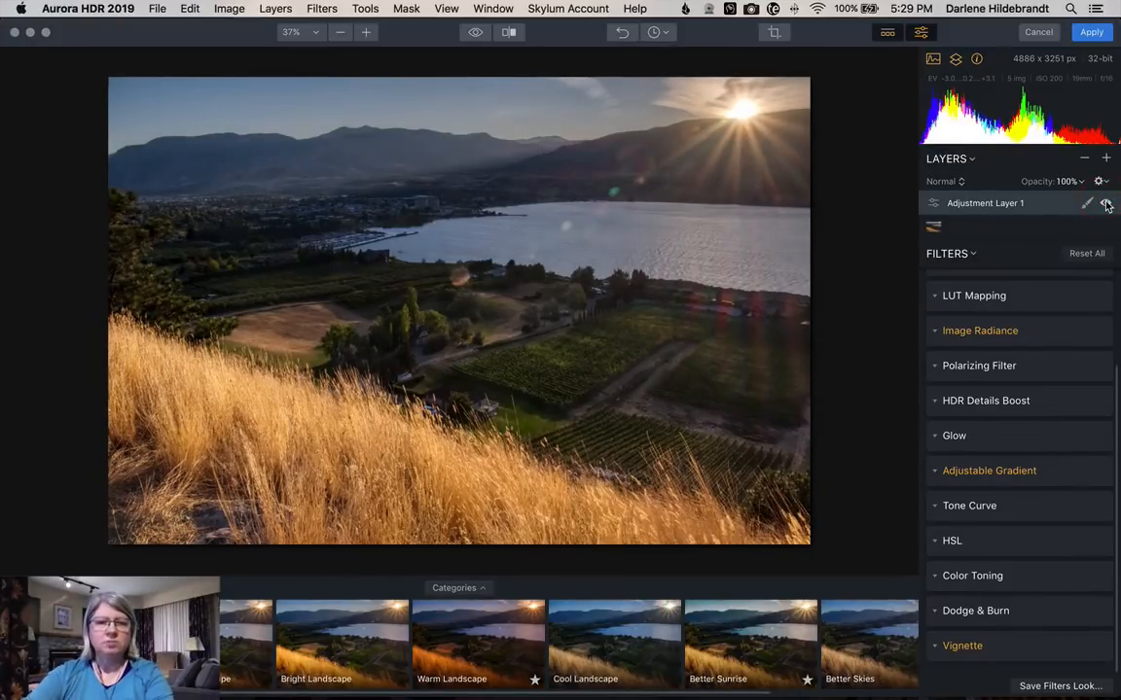
left_click(1105, 206)
left_click(1105, 205)
left_click(1105, 206)
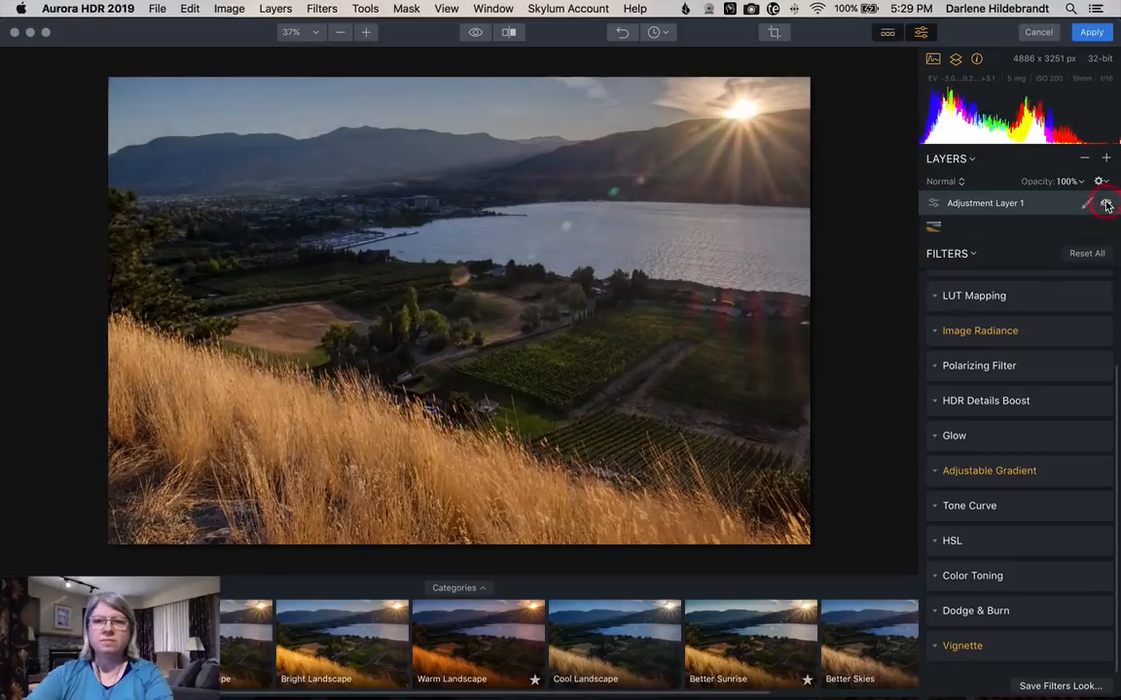
left_click(1105, 205)
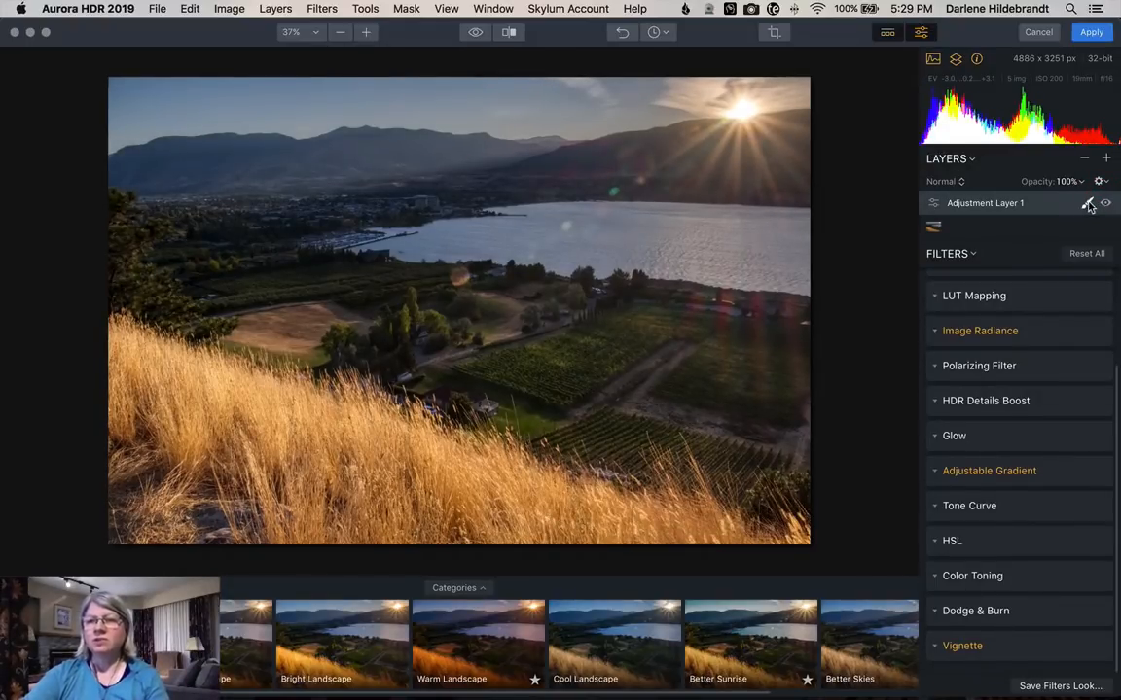
left_click(1087, 203)
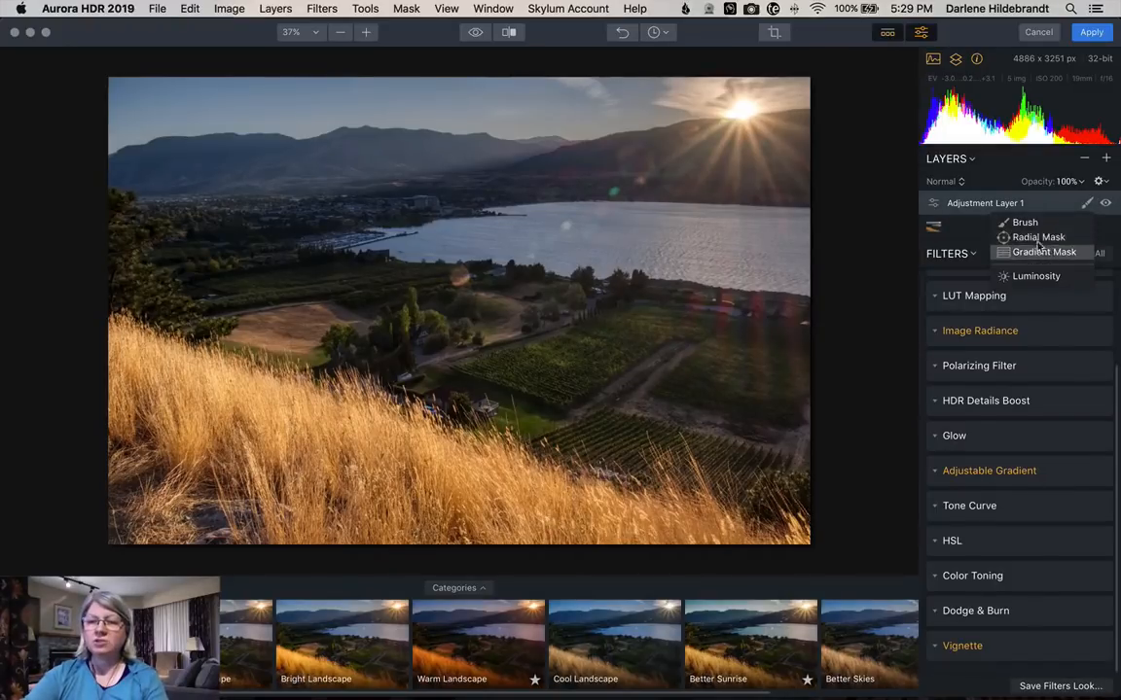
left_click(877, 230)
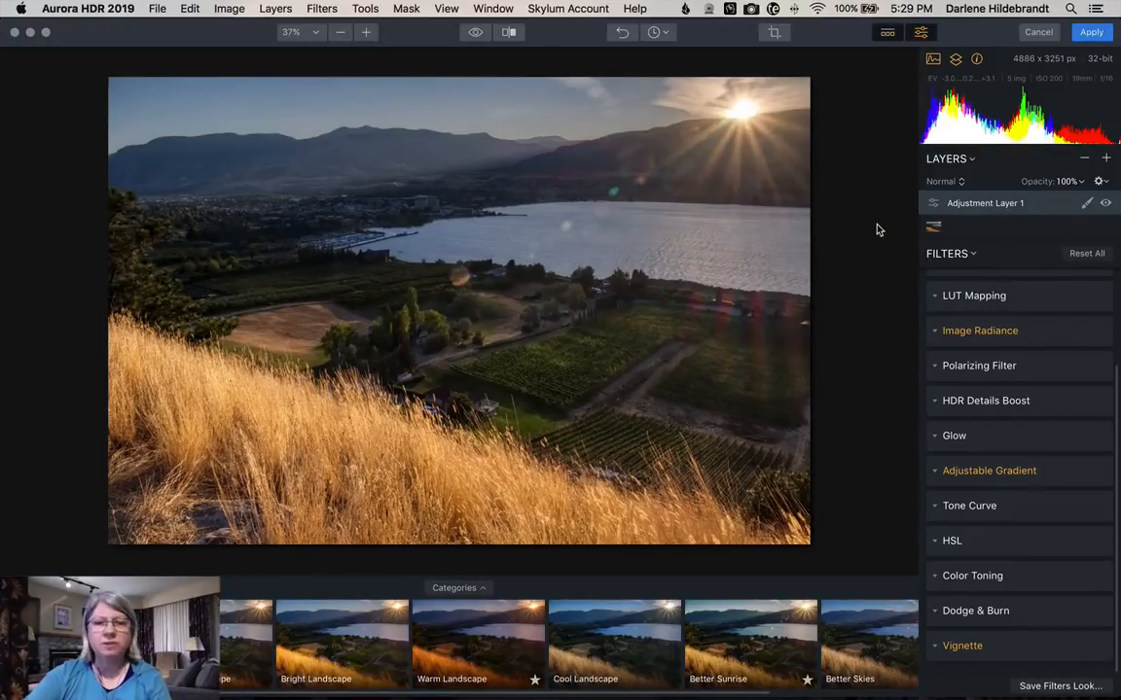
- Show the looks category containing Detailed, Bright Sun, Glowing and Deep, and undo the last look change
left_click(447, 585)
left_click(234, 322)
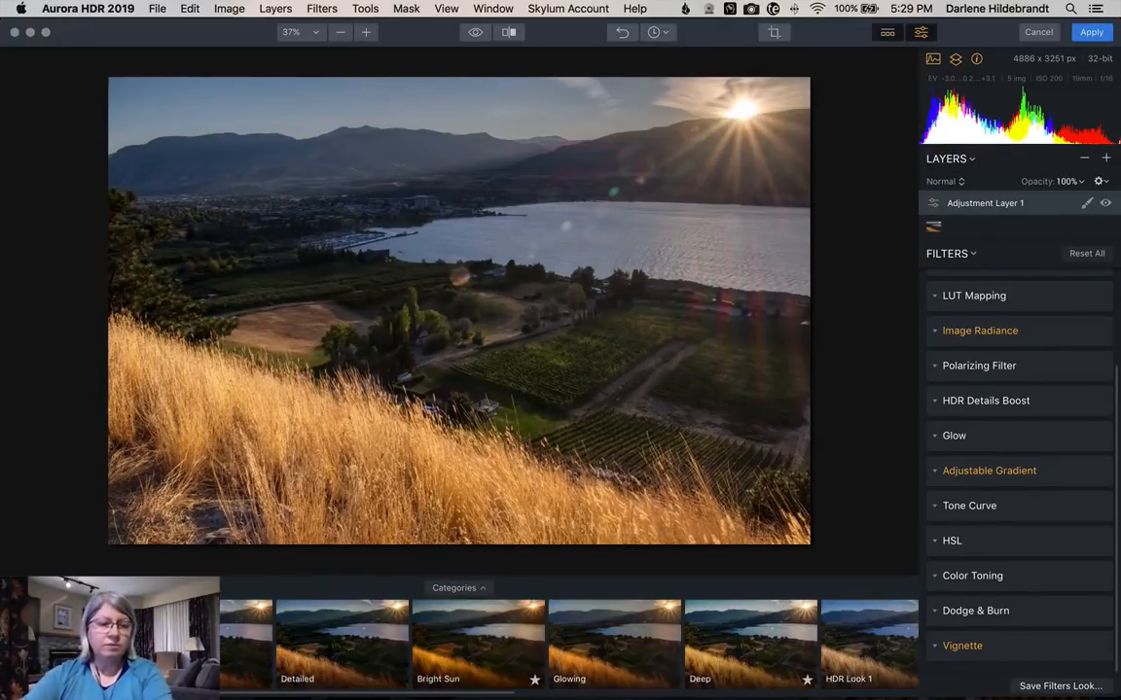
key("super+z")
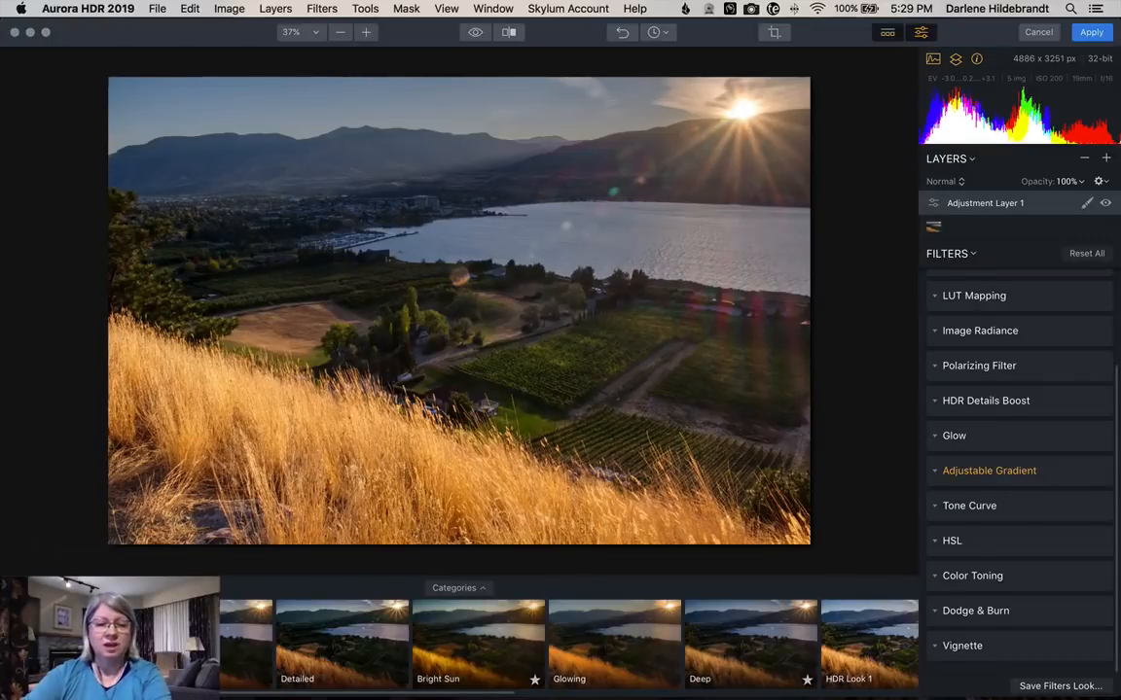
- Try the look before Detailed, the Detailed look and the Deep look on Adjustment Layer 1
left_click(211, 642)
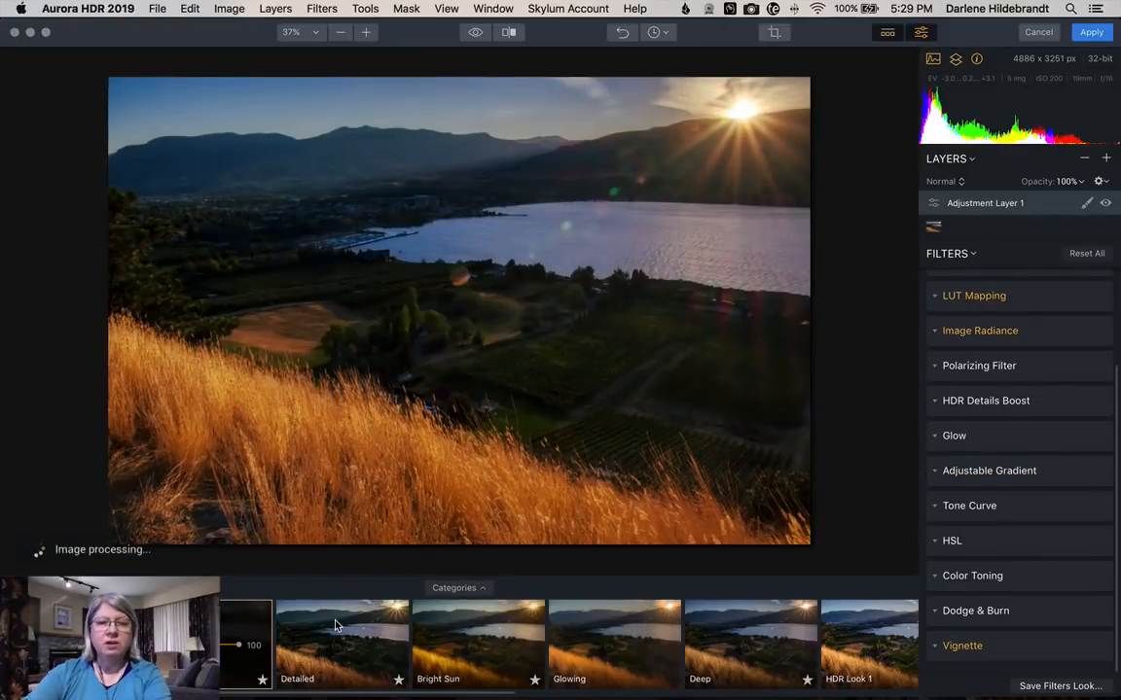
left_click(340, 619)
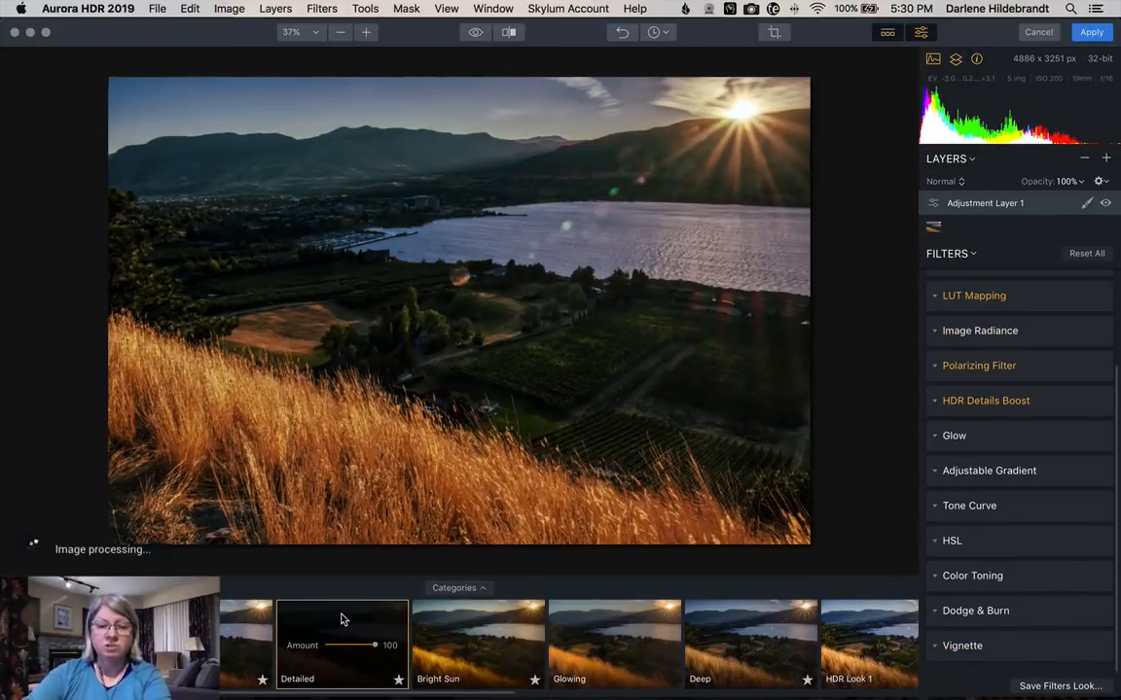
left_click(736, 618)
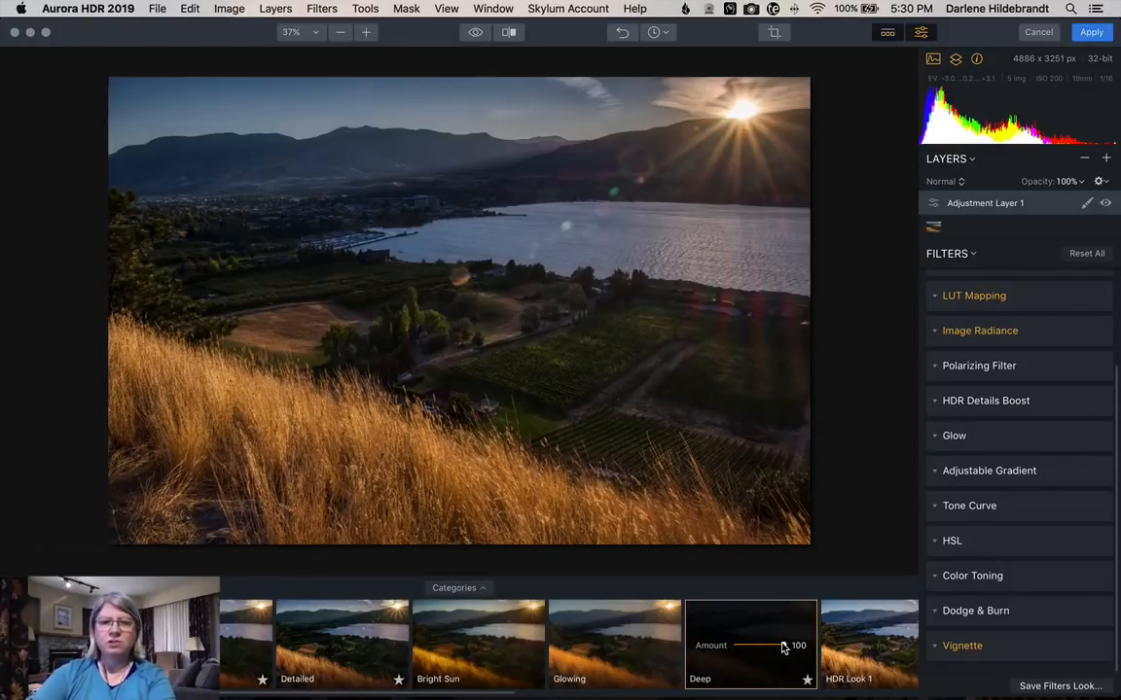
mouse_move(784, 647)
left_mouse_down()
mouse_move(749, 647)
mouse_move(788, 643)
left_mouse_up()
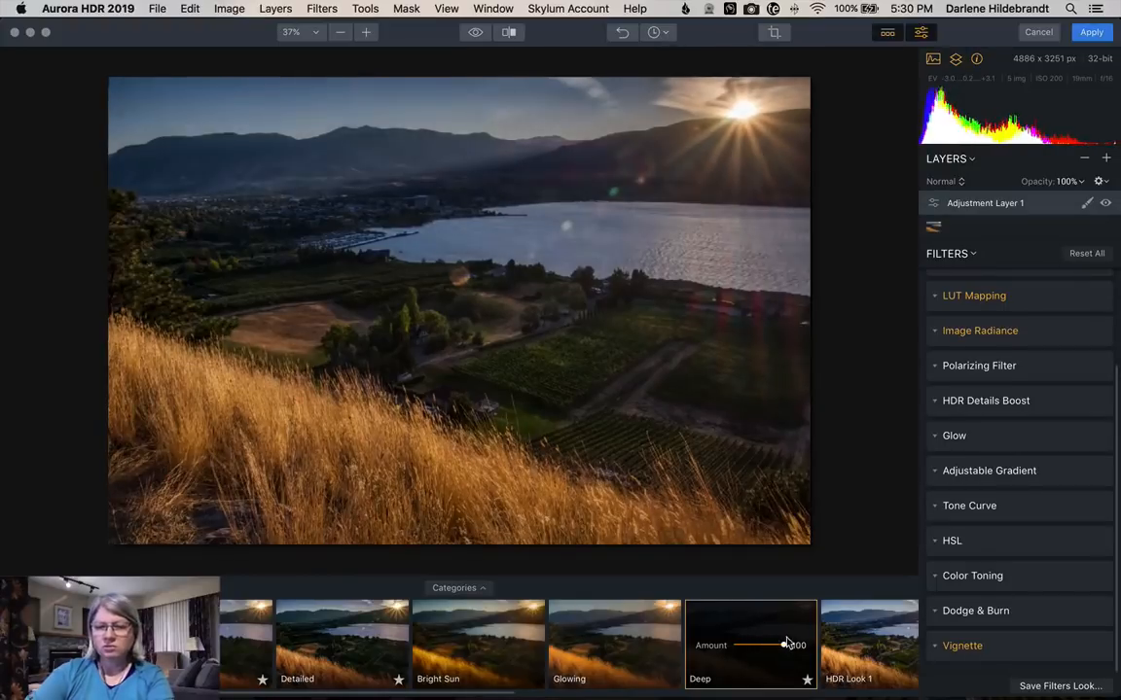
scroll(788, 644, "right", 5)
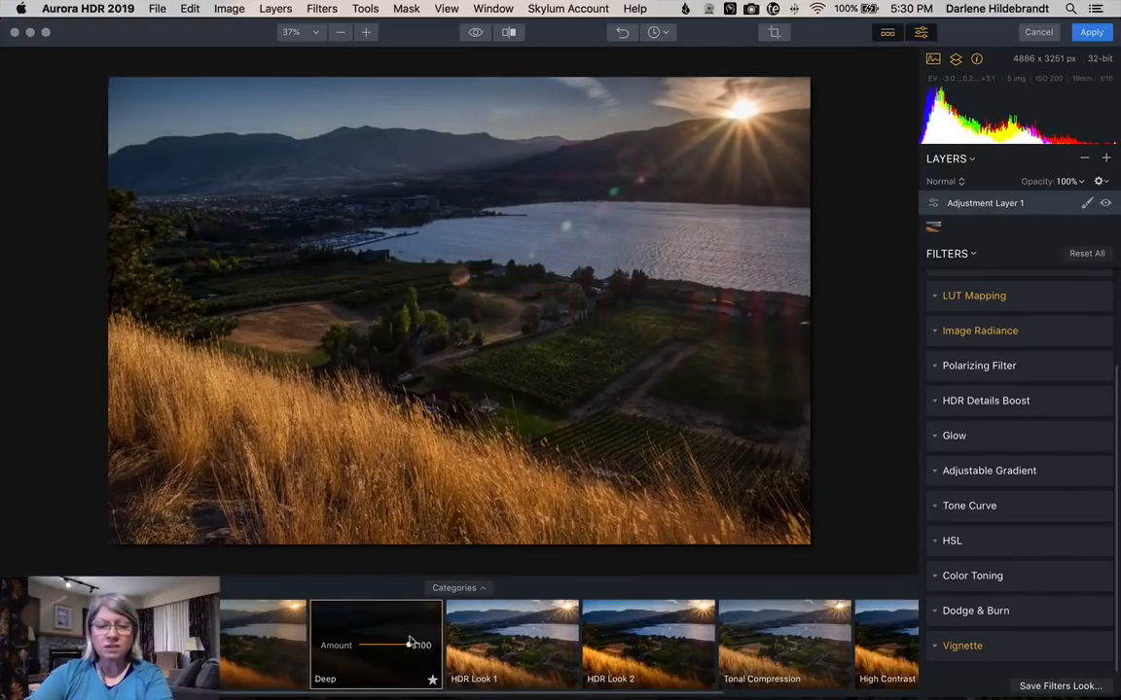
- Try HDR Look 1 on Adjustment Layer 1 with its amount reduced to 54
left_click(510, 619)
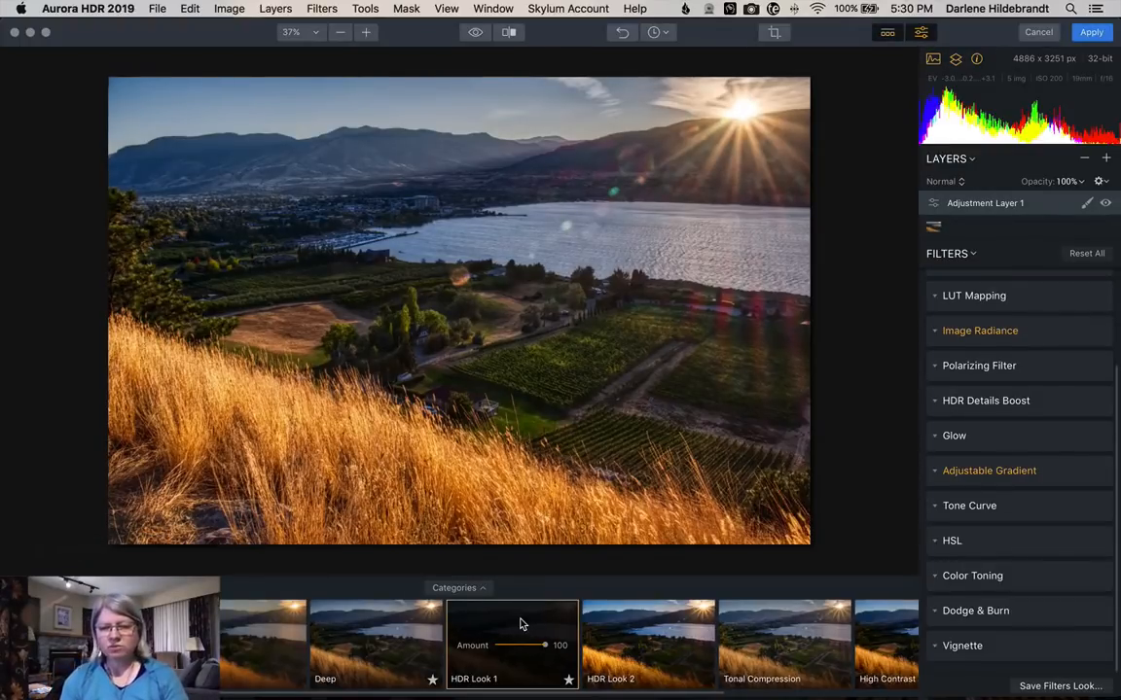
scroll(521, 623, "right", 1)
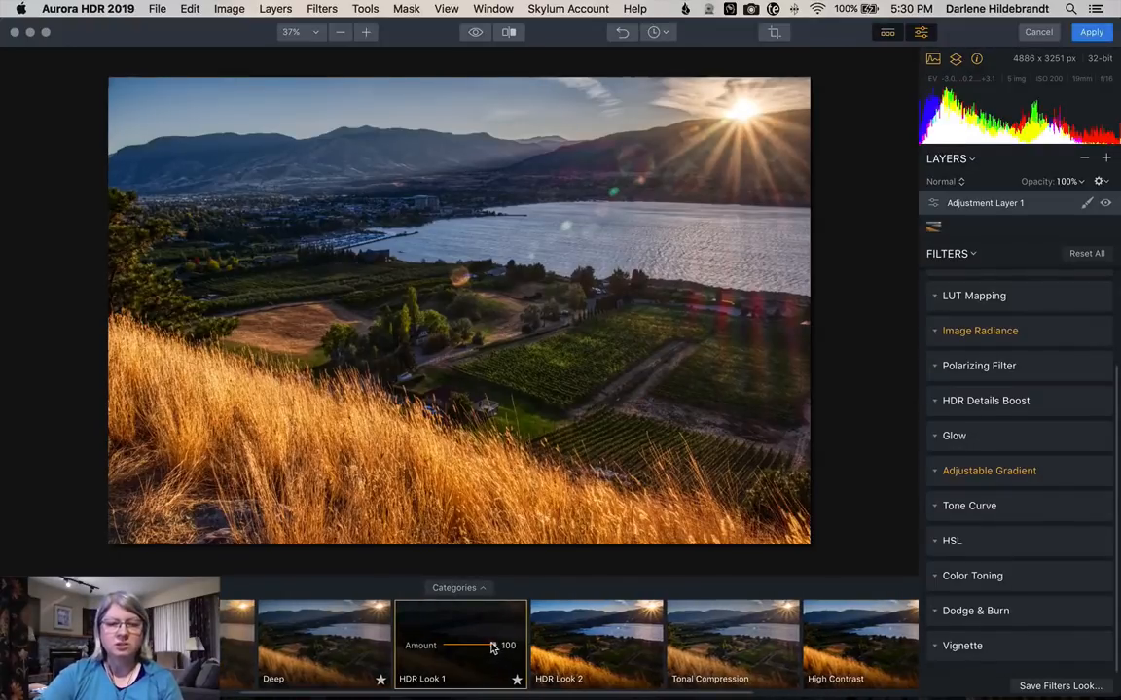
left_click_drag(494, 649, 468, 649)
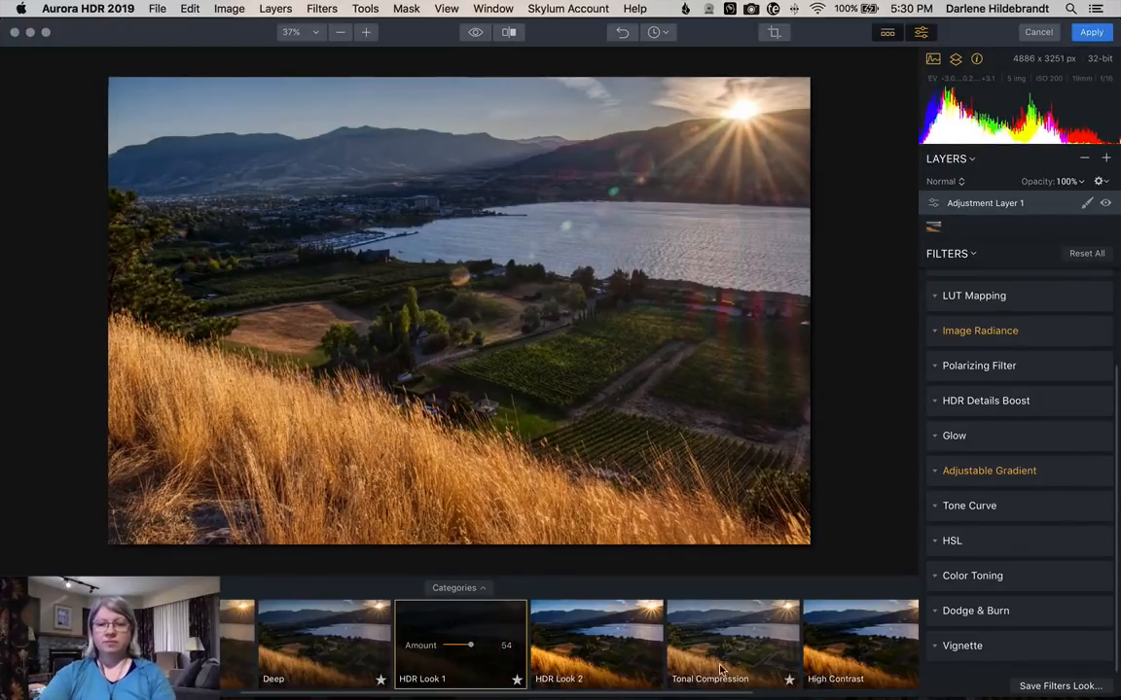
- Mark the Tonal Compression and HDR Look 1 looks as favorites, and apply HDR Look 1 at an amount of 65
left_click(726, 621)
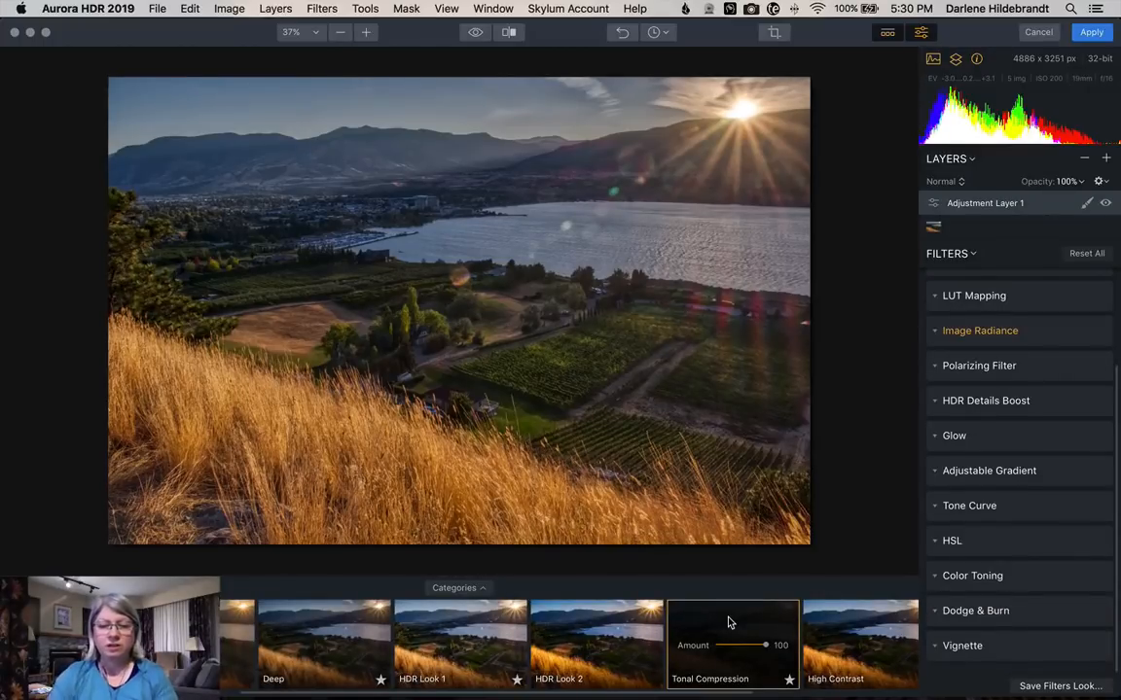
left_click(788, 681)
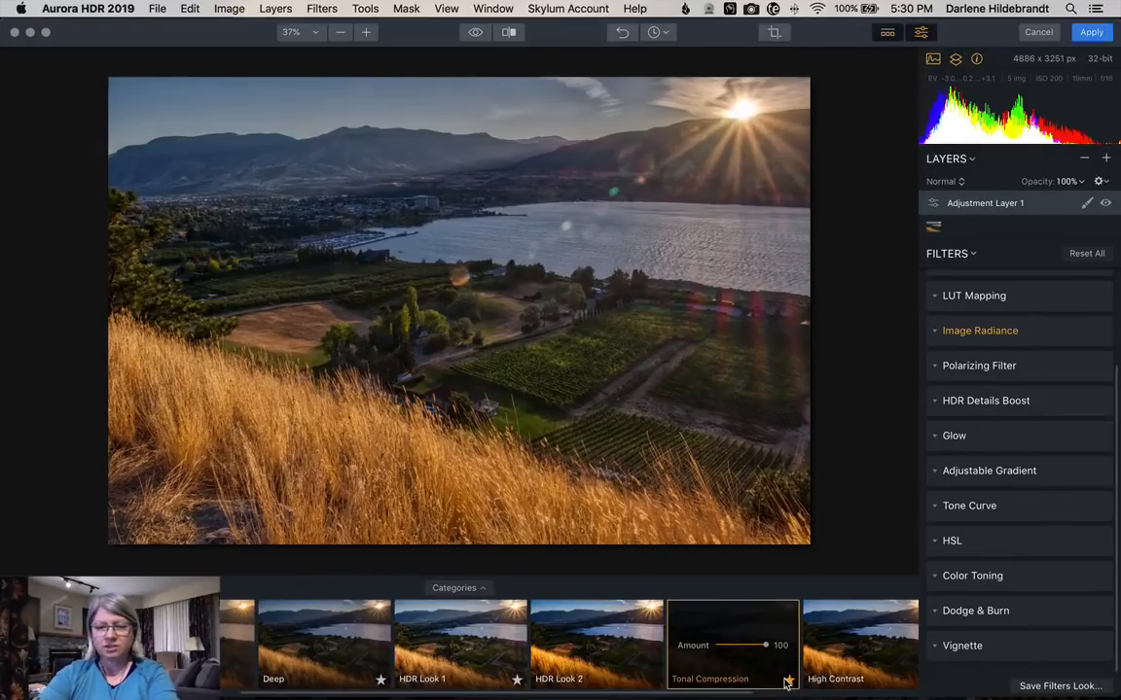
left_click(443, 627)
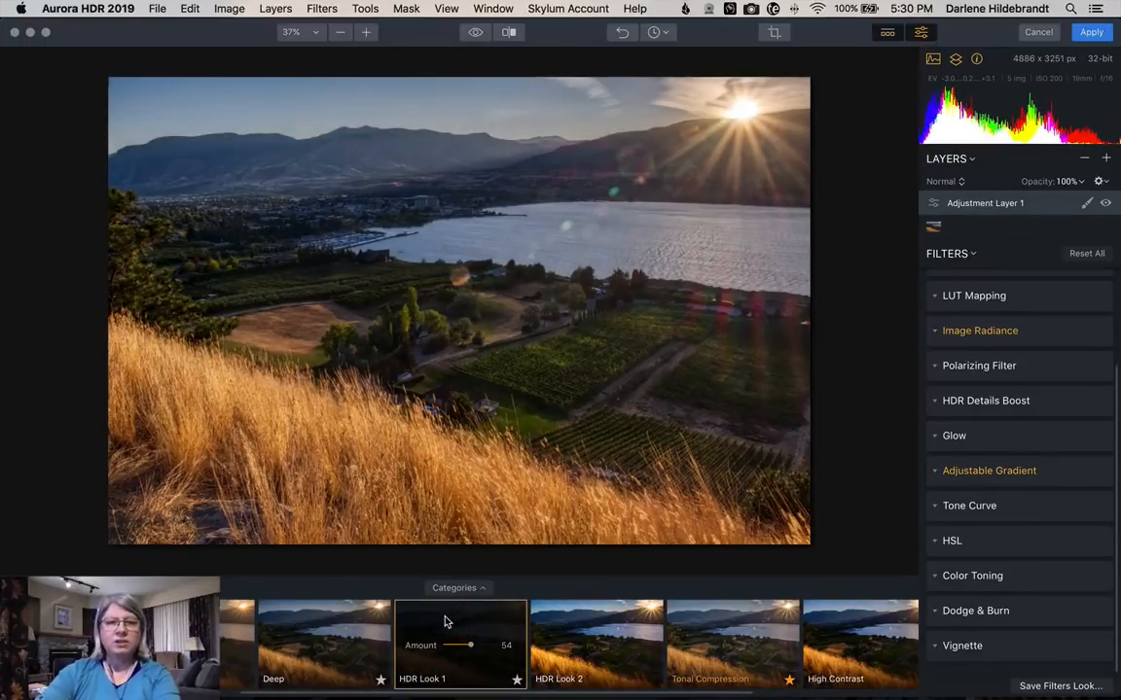
left_click(515, 678)
left_click_drag(470, 649, 478, 644)
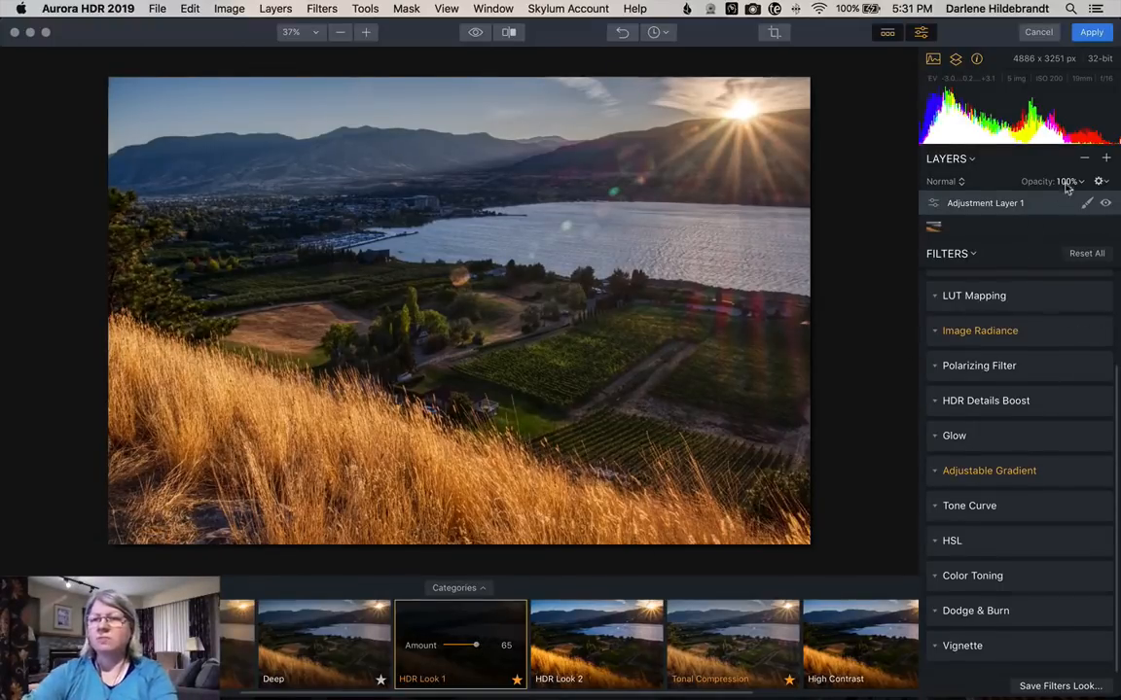
- Add a new adjustment layer above Adjustment Layer 1 and review its filters
left_click(1105, 158)
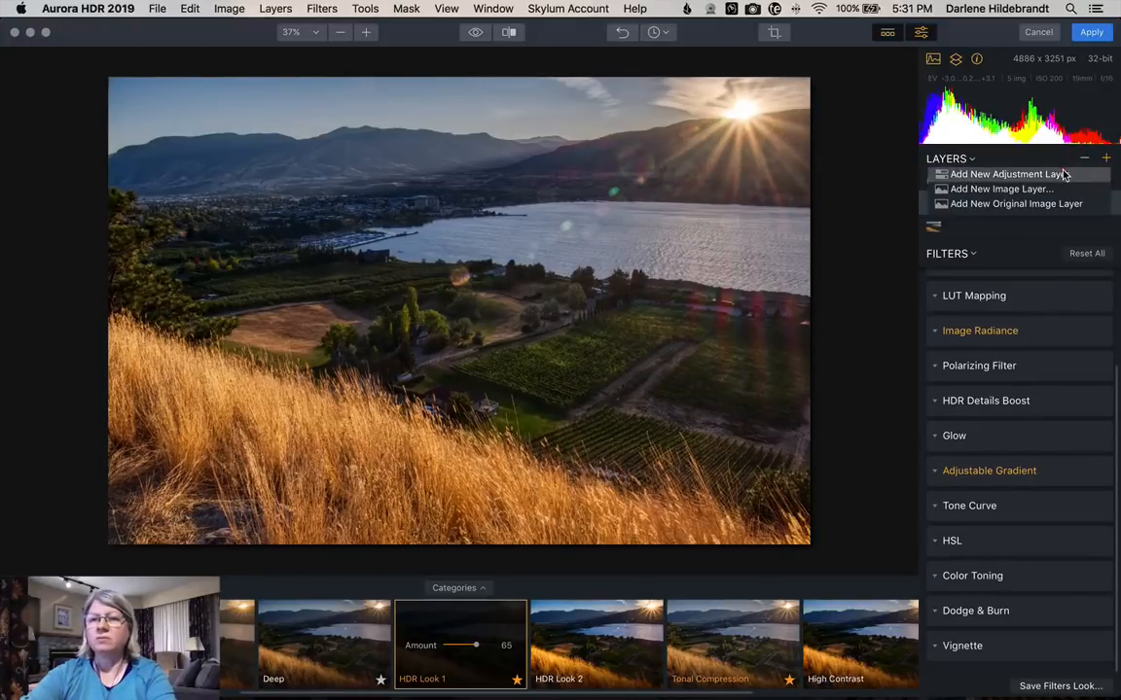
left_click(1062, 174)
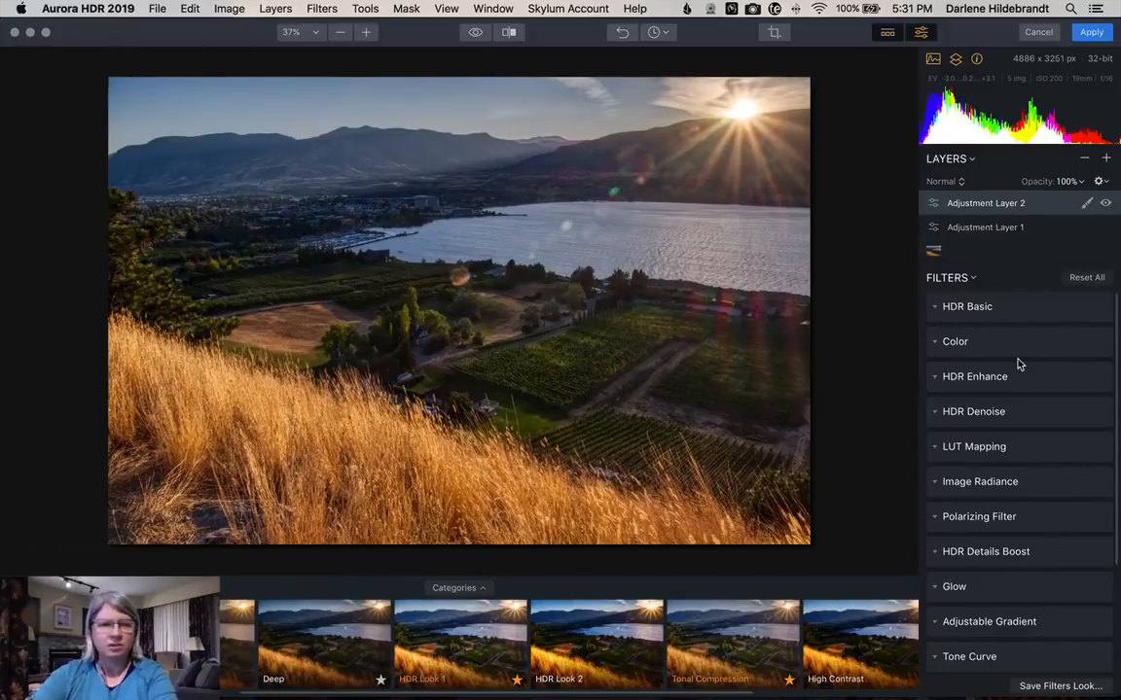
scroll(1019, 365, "down", 1)
scroll(1019, 364, "down", 2)
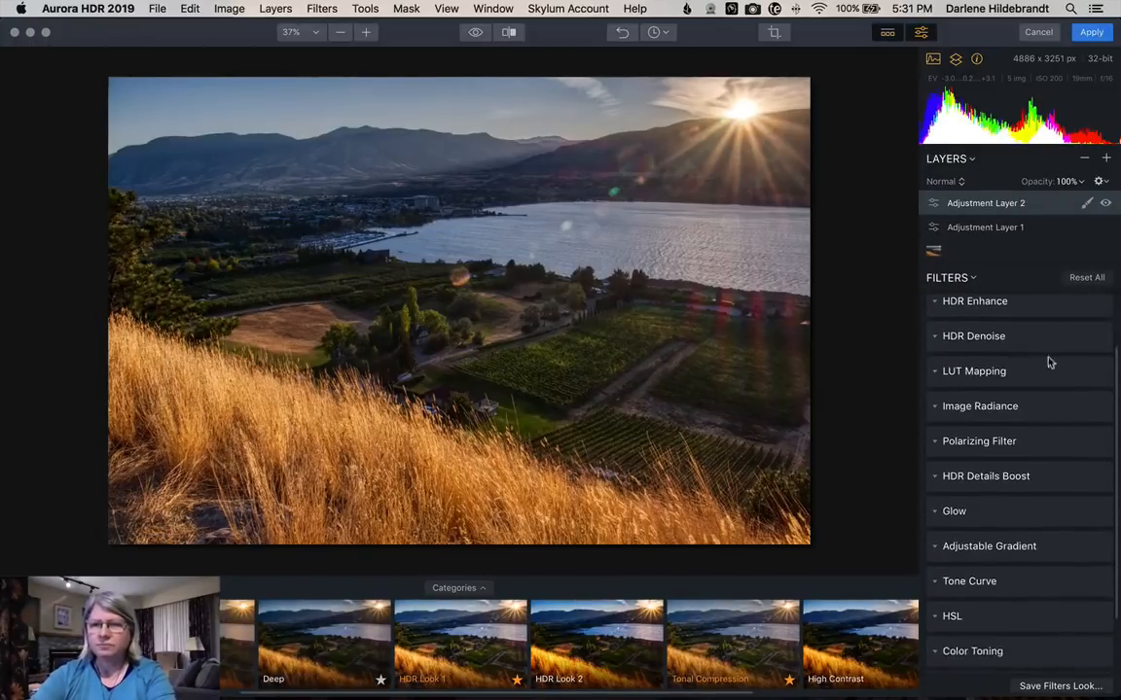
- Reselect Adjustment Layer 1 and set Smart Tone to 18 in its HDR Basic filter
left_click(1038, 231)
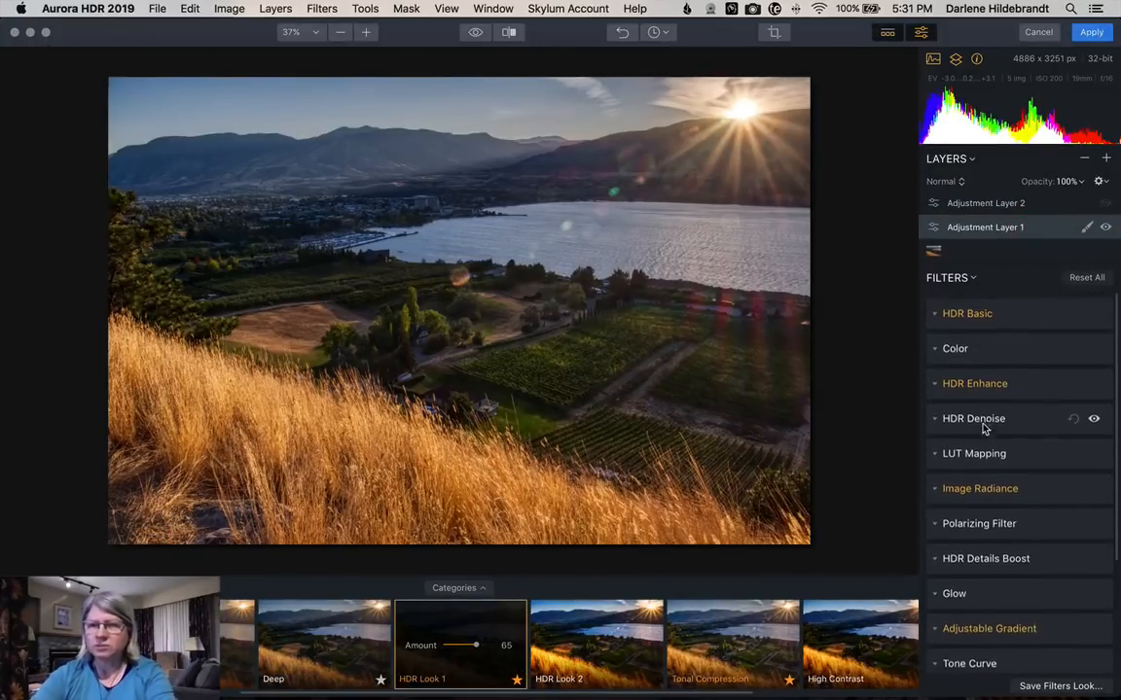
left_click(967, 307)
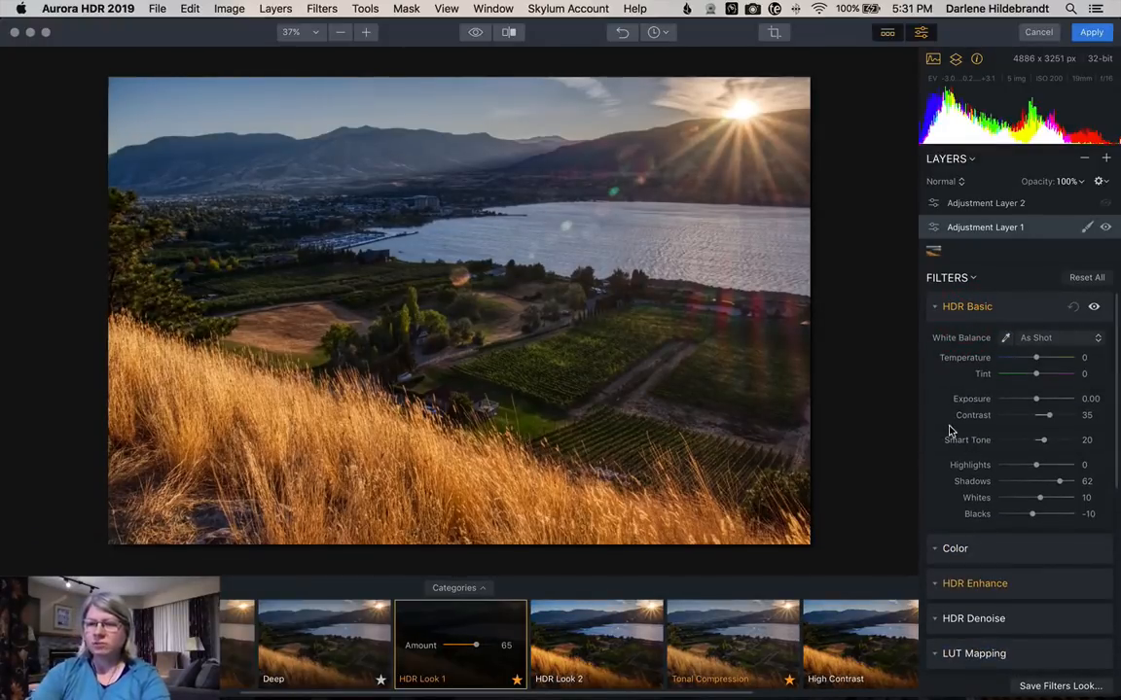
left_click(963, 279)
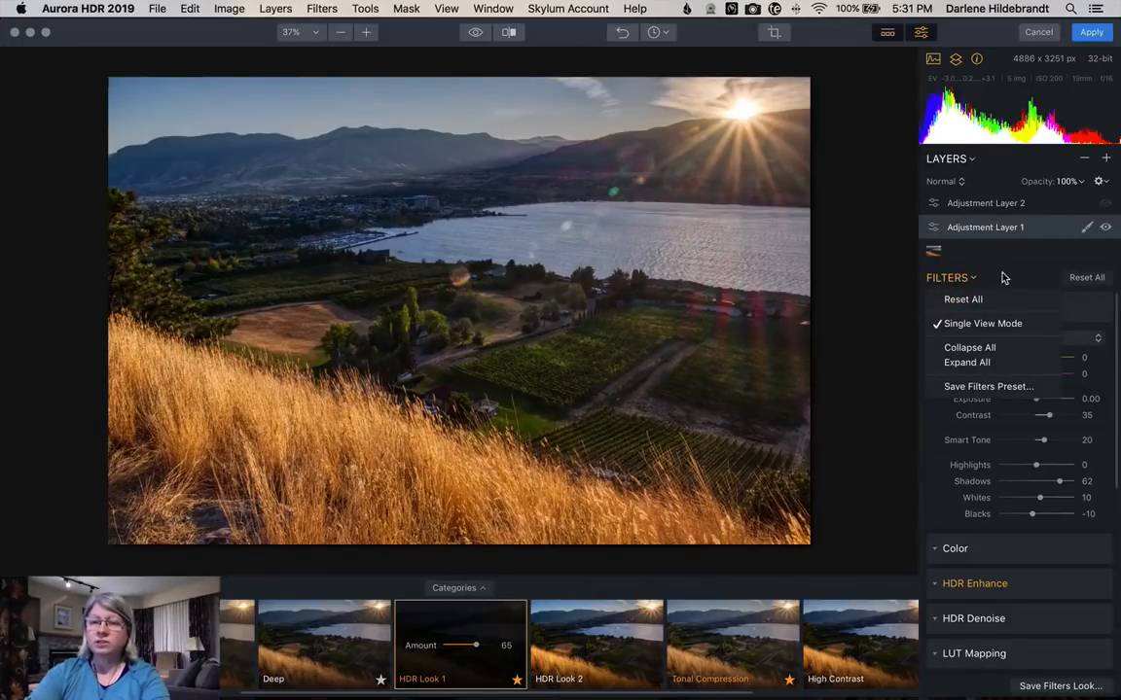
left_click(1001, 278)
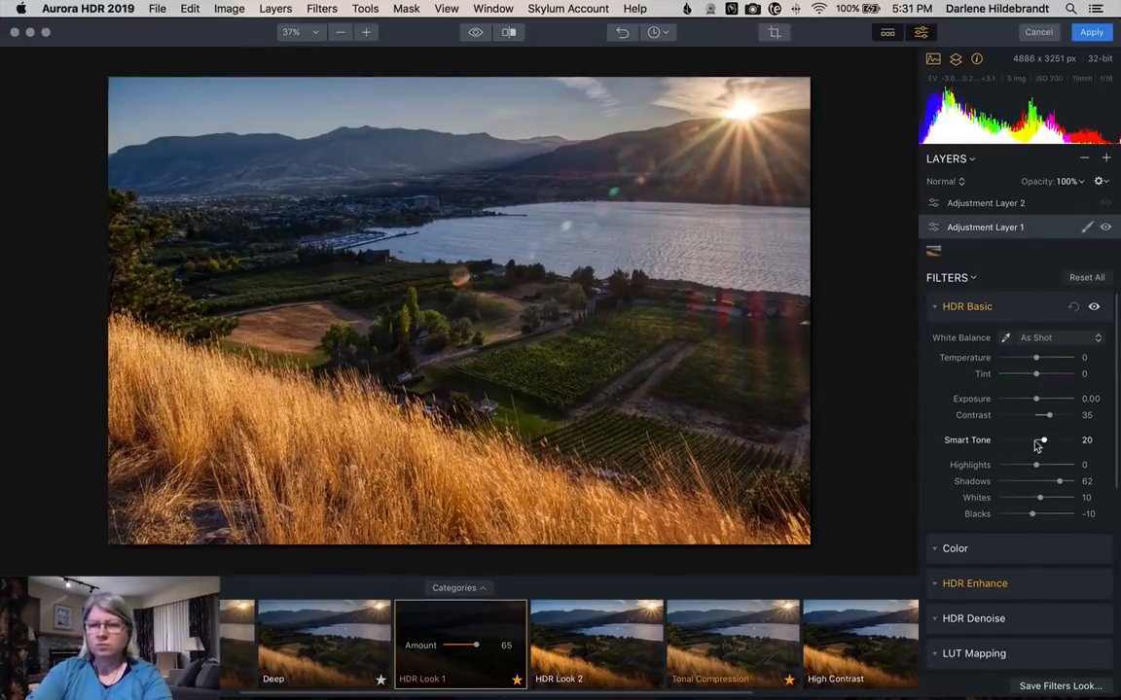
left_click_drag(1042, 442, 1074, 441)
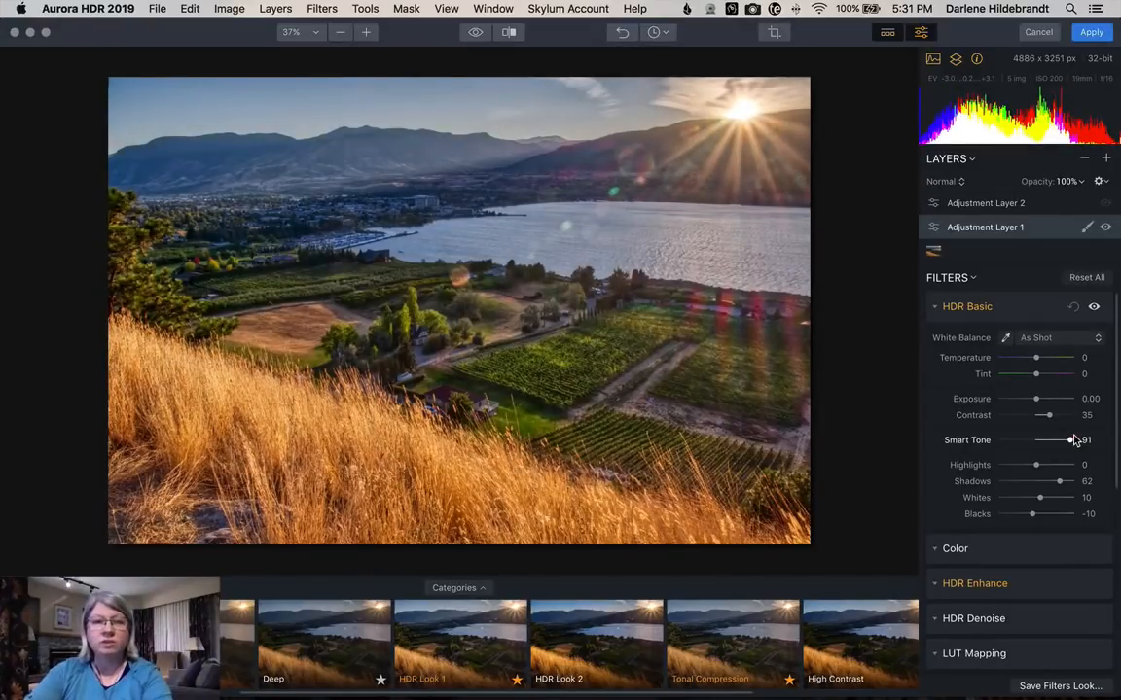
left_click_drag(1074, 440, 1043, 440)
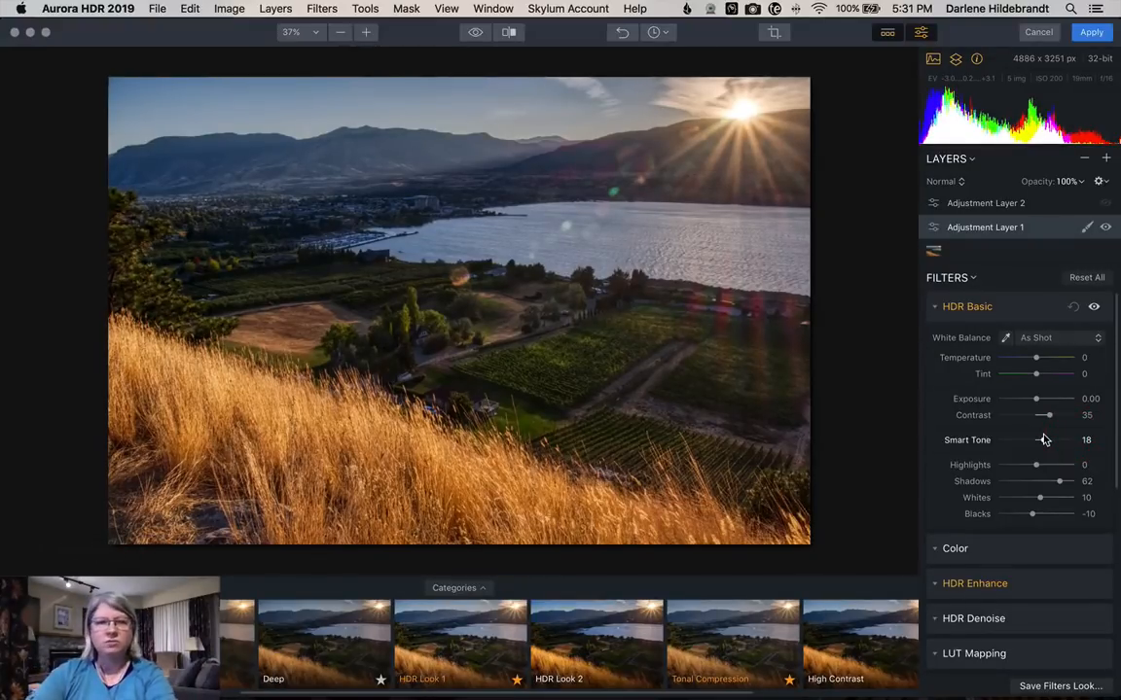
- Open the HDR Enhance filter on Adjustment Layer 1 and compare the image with the filter off and on
scroll(990, 500, "down", 1)
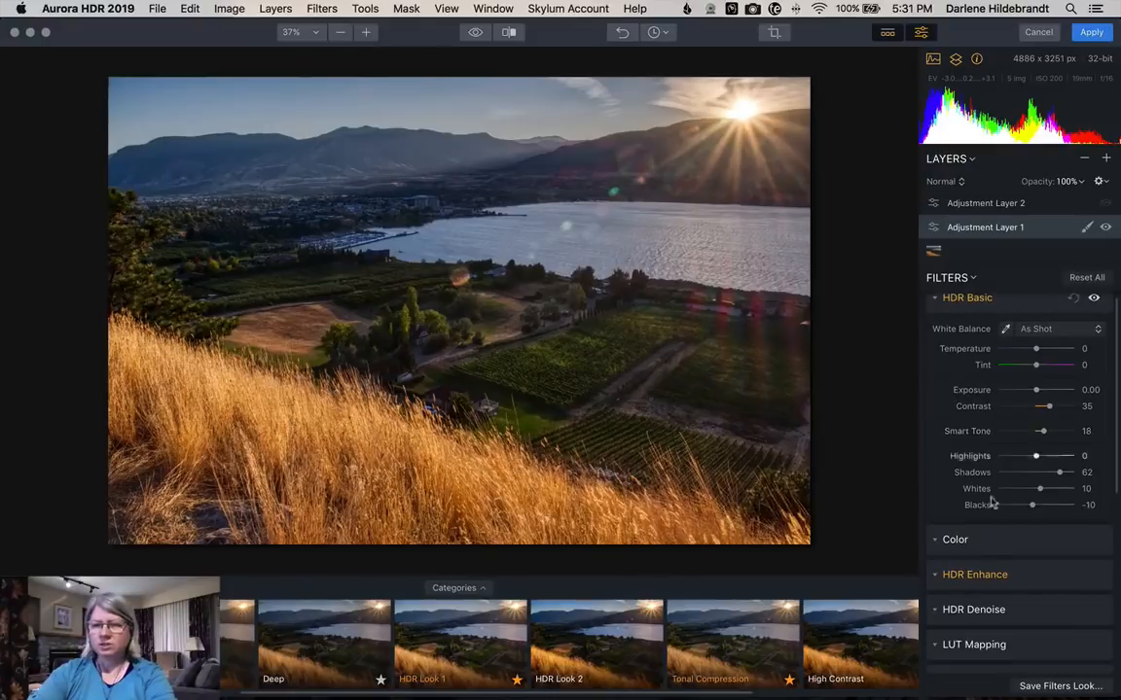
left_click(963, 576)
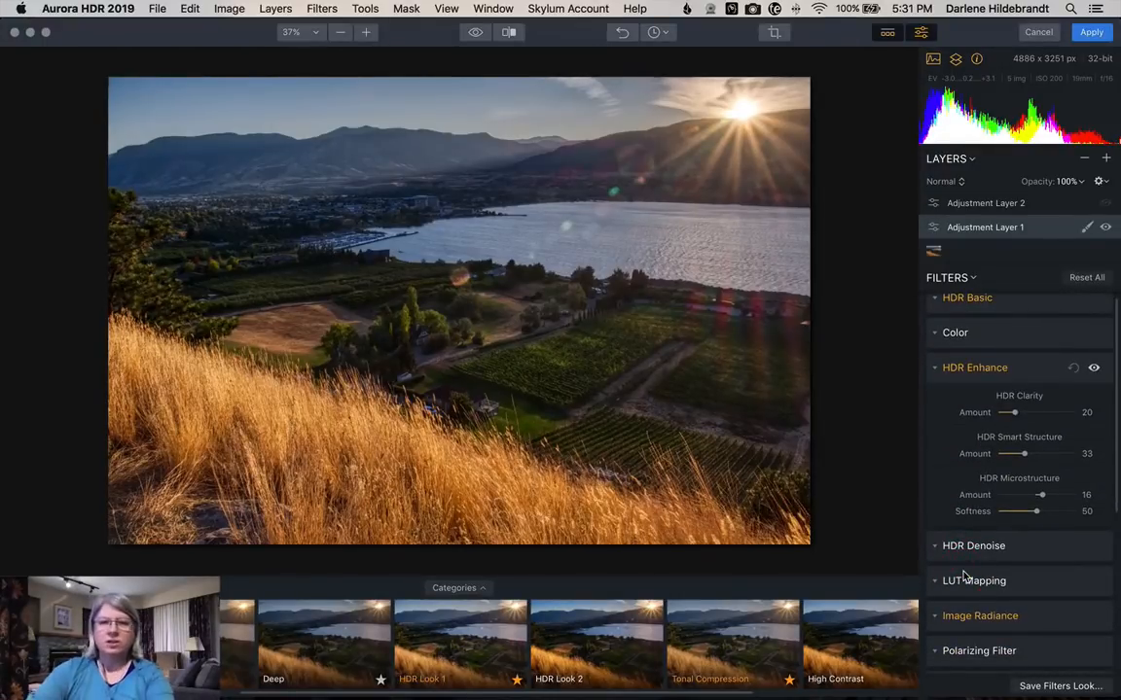
left_click(1094, 370)
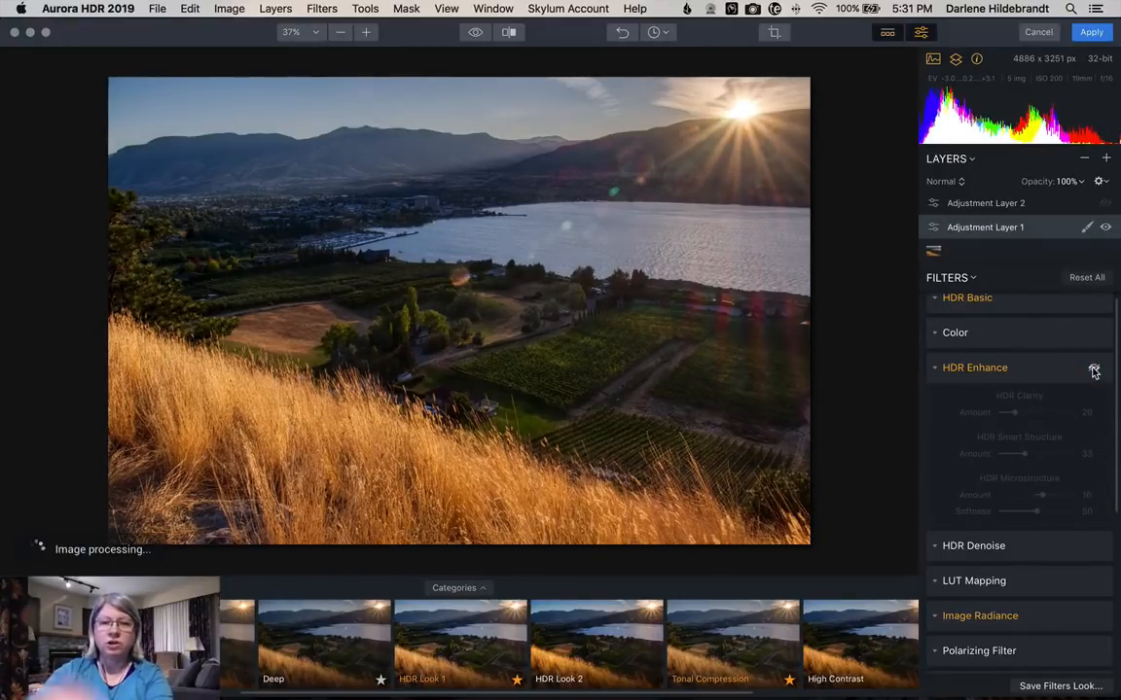
left_click(1092, 370)
scroll(1060, 408, "down", 3)
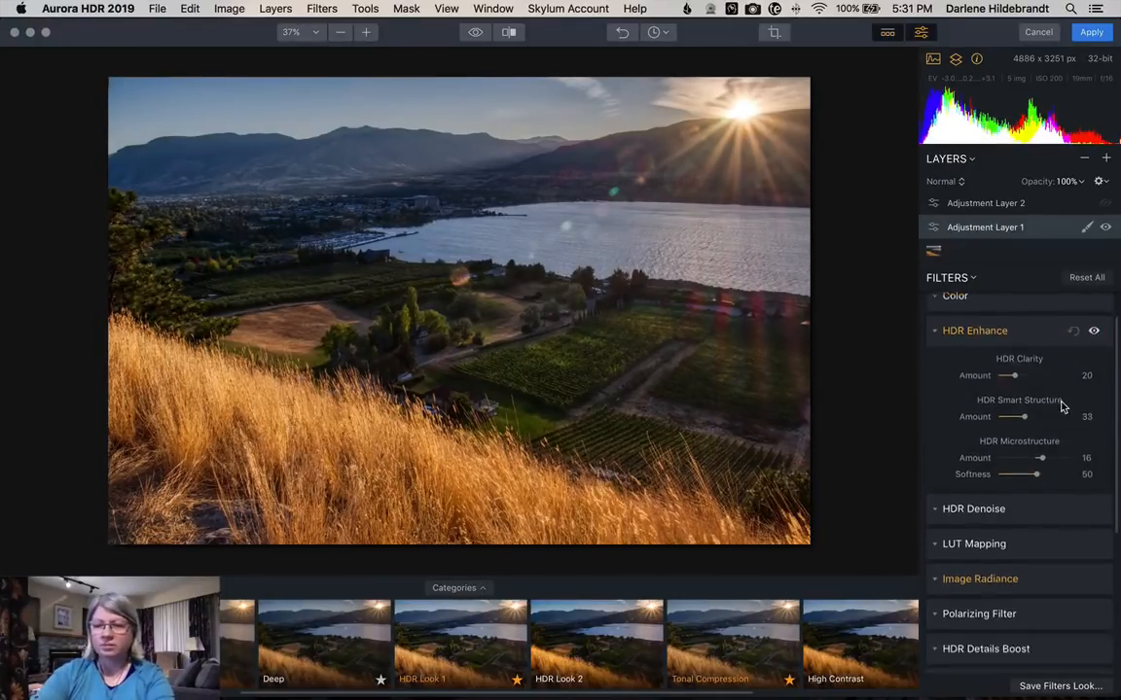
- Compare the image with Image Radiance off and on, and set the filter's Amount to 32
left_click(979, 530)
scroll(988, 531, "down", 6)
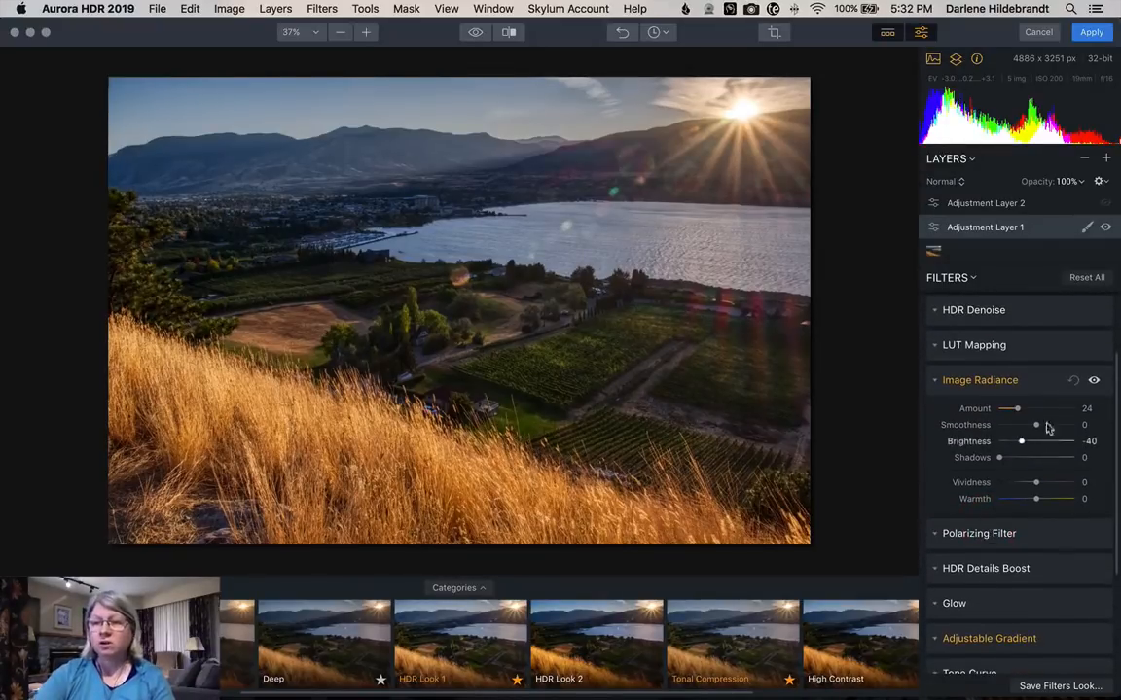
left_click(1094, 380)
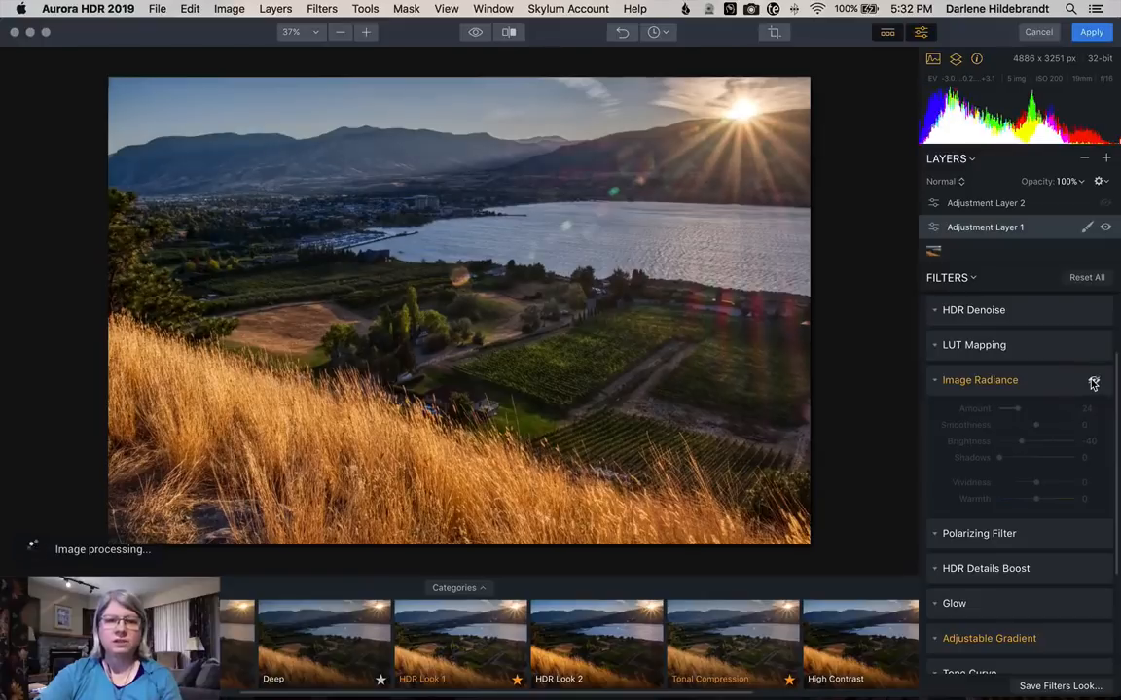
left_click(1093, 381)
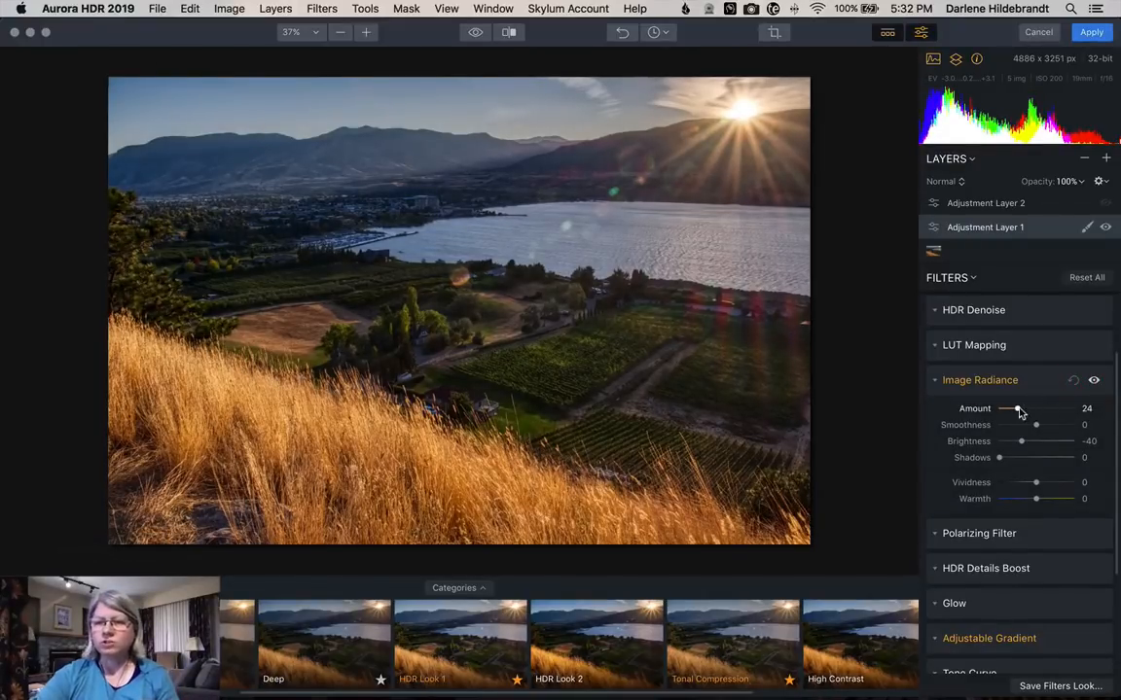
left_click_drag(1018, 412, 1023, 408)
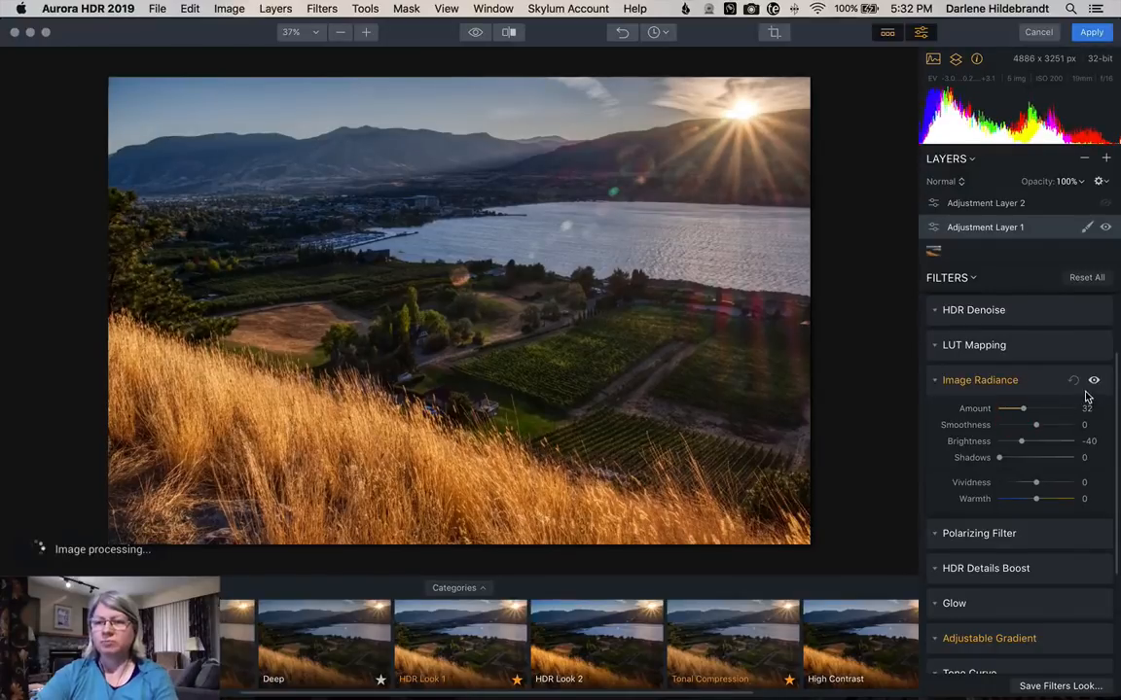
- Open the Adjustable Gradient filter, start setting its orientation, and rotate the gradient to -11°
scroll(1091, 389, "down", 5)
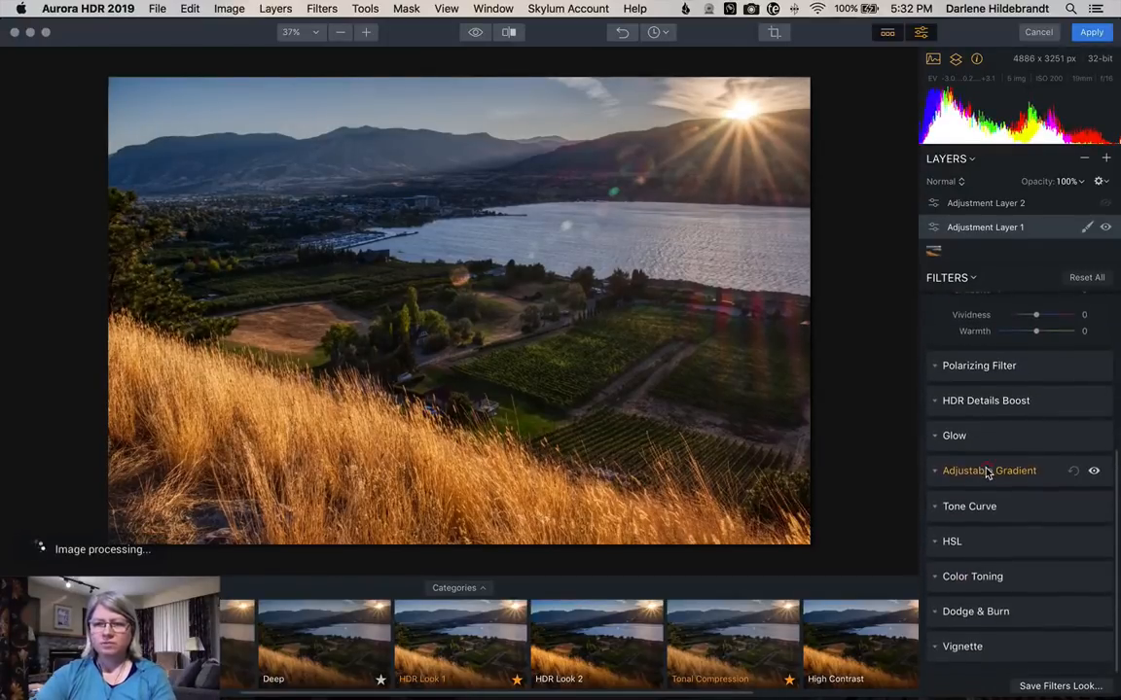
left_click(988, 468)
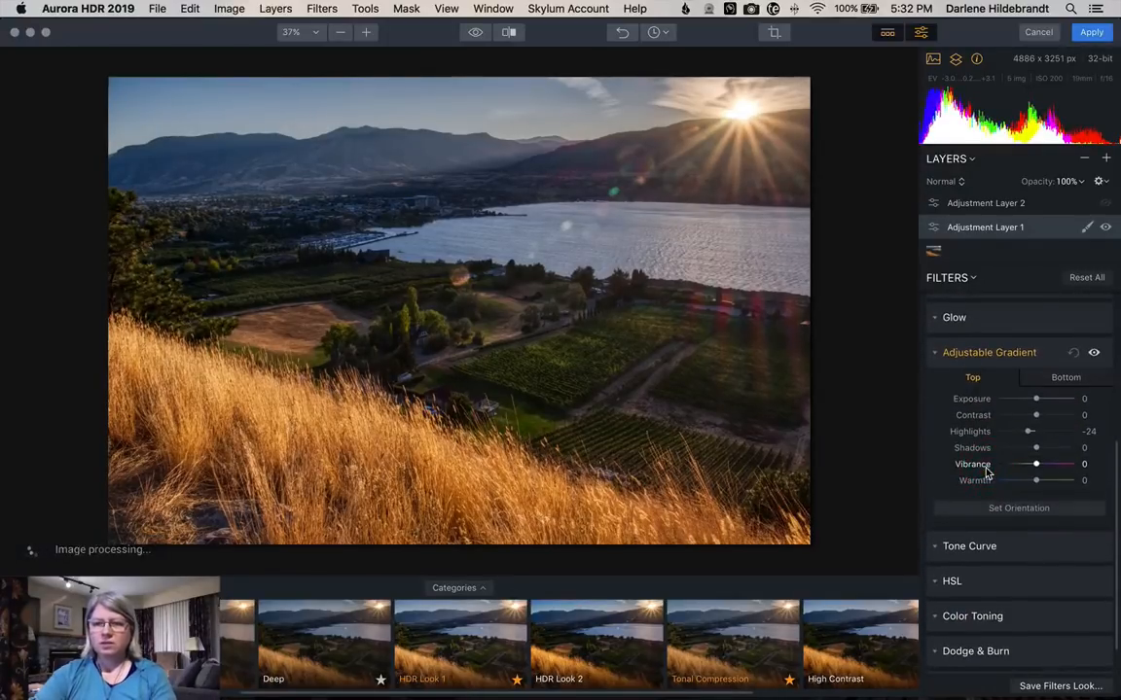
left_click(1018, 509)
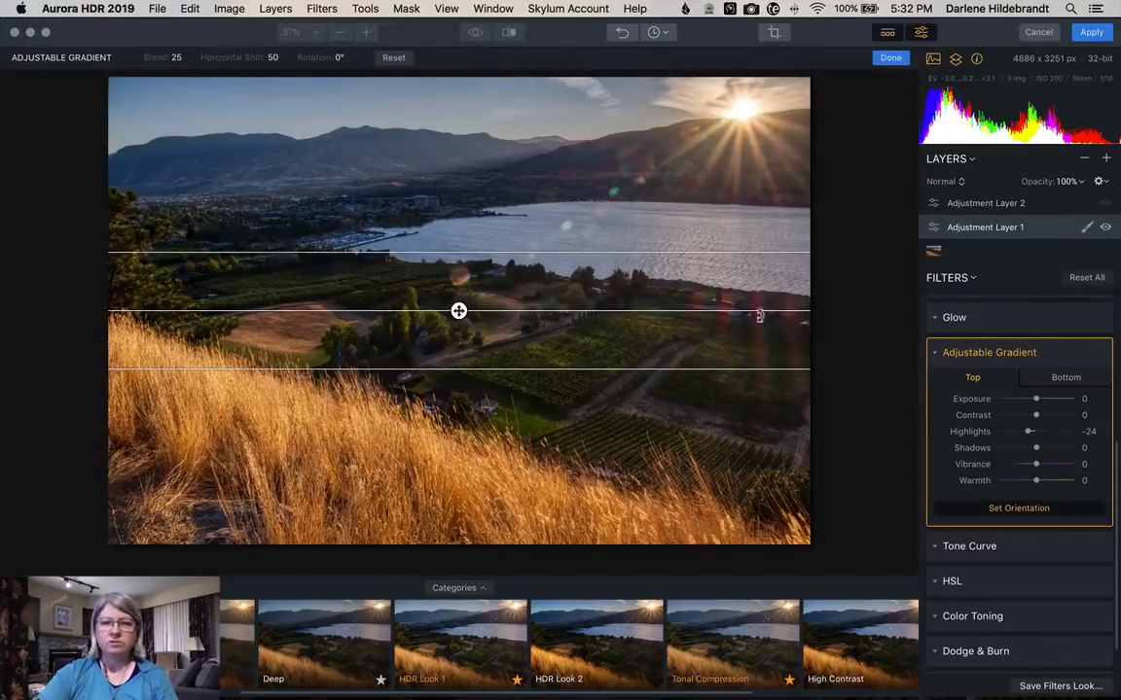
left_click_drag(686, 284, 736, 368)
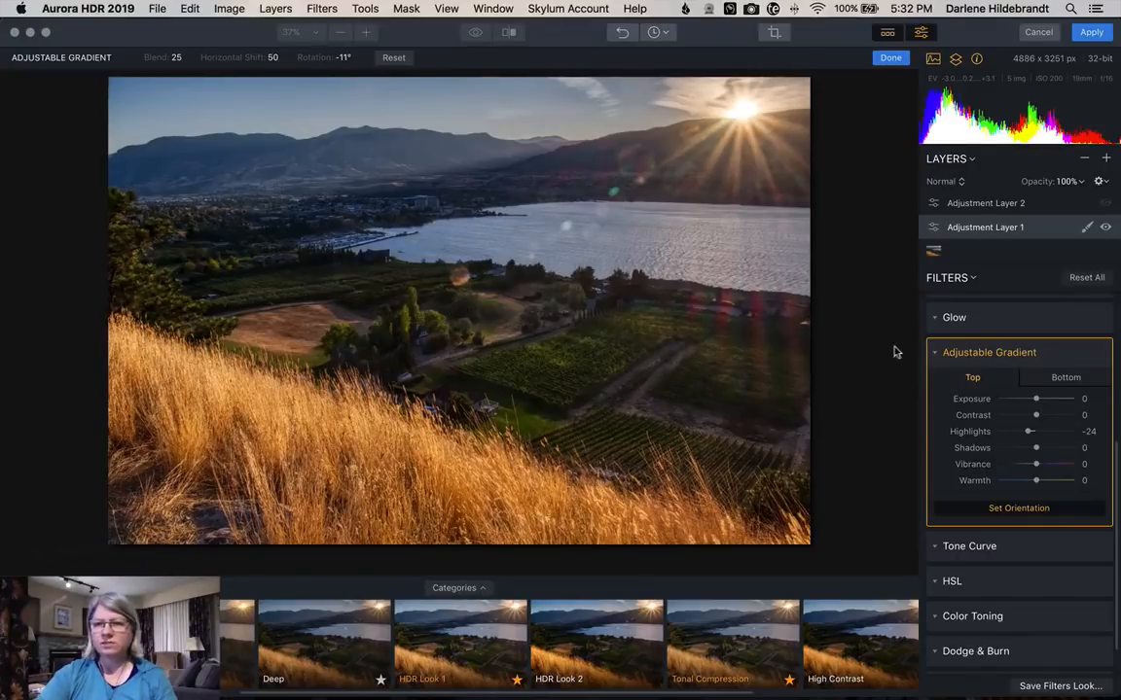
- Align the gradient with the grassy slope at rotation -19°, horizontal shift 42 and blend 32, and set the bottom Exposure to -48
left_click(1046, 376)
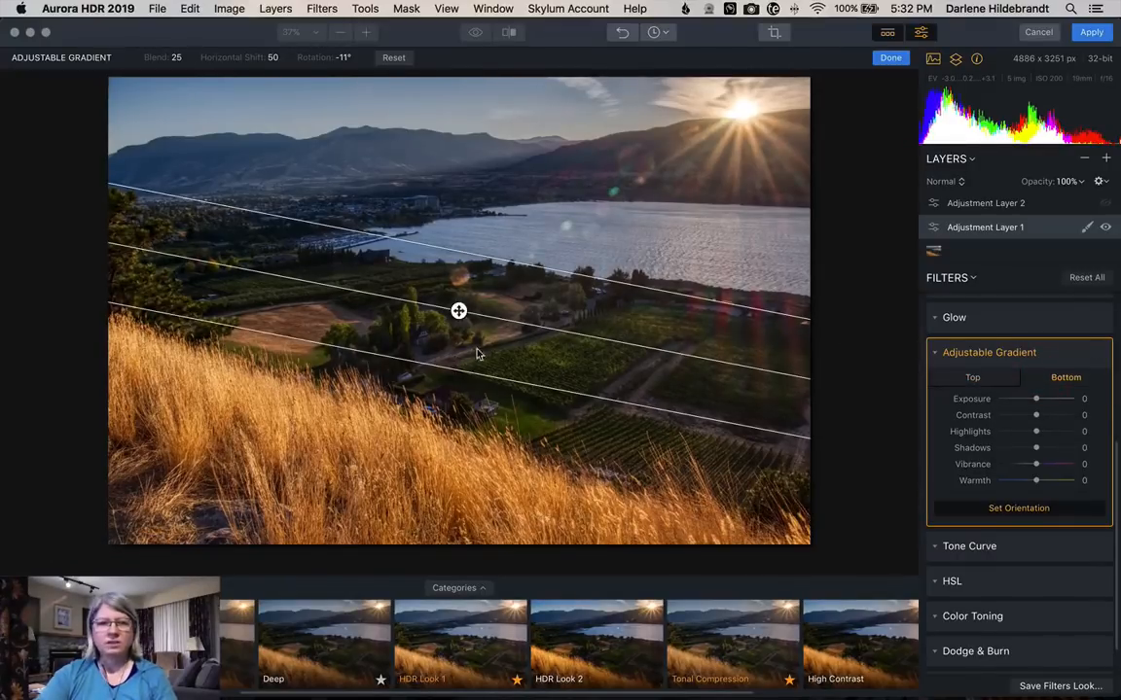
left_click_drag(457, 310, 419, 383)
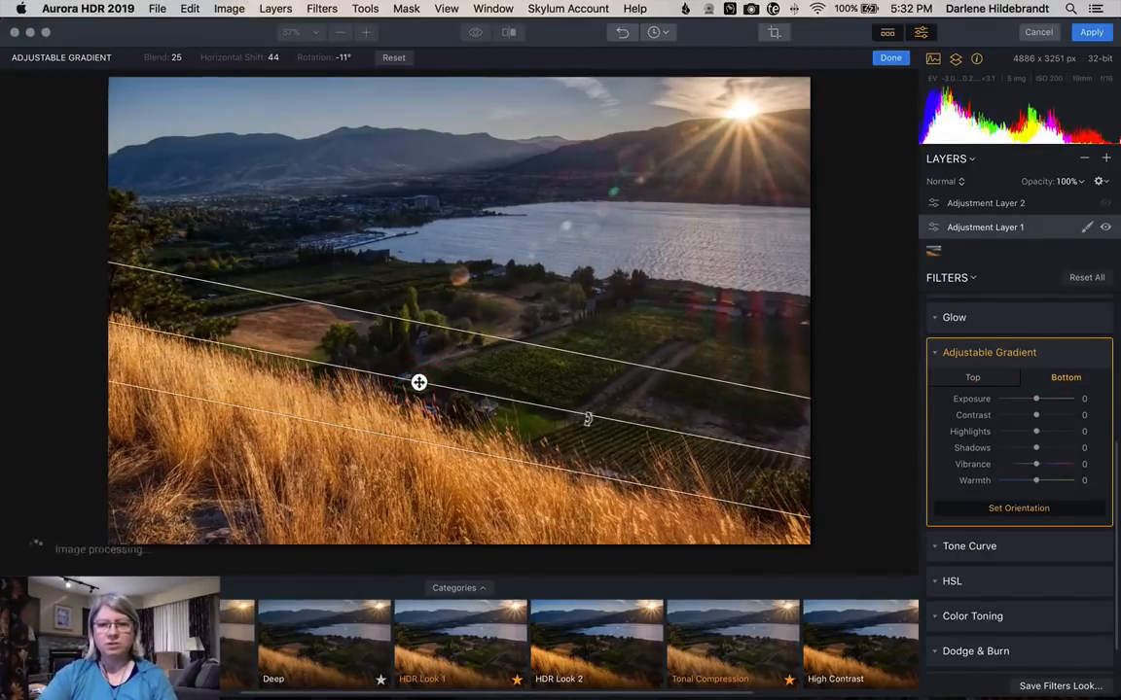
left_click_drag(587, 418, 583, 443)
left_click_drag(418, 382, 400, 413)
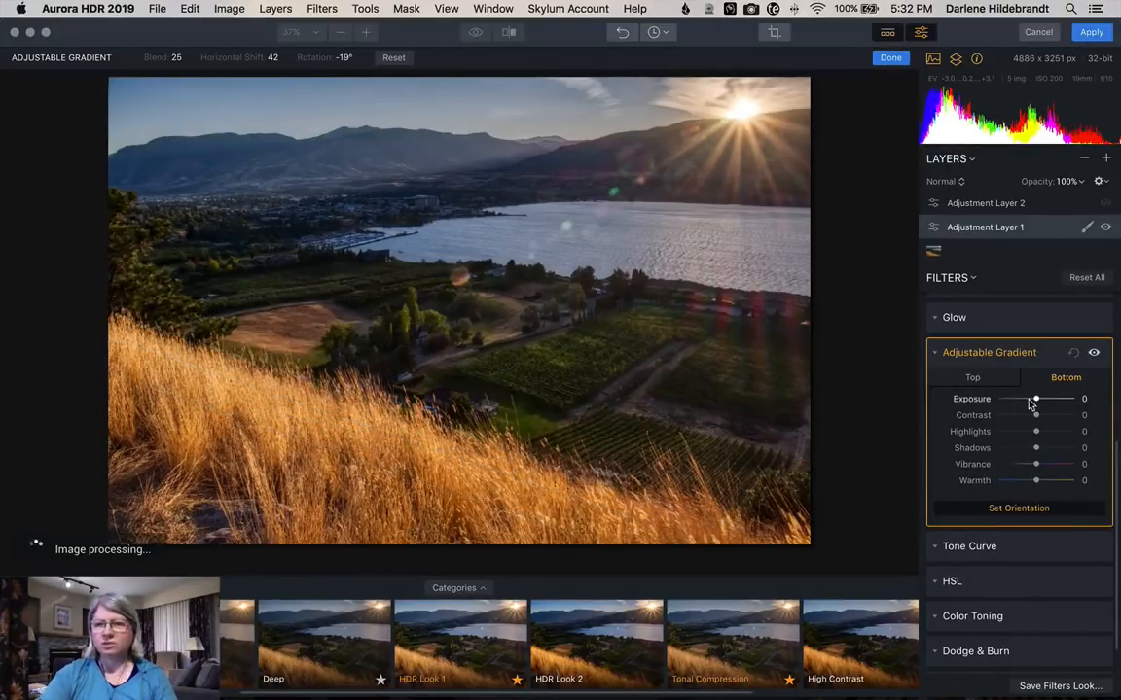
left_click_drag(1036, 401, 1018, 400)
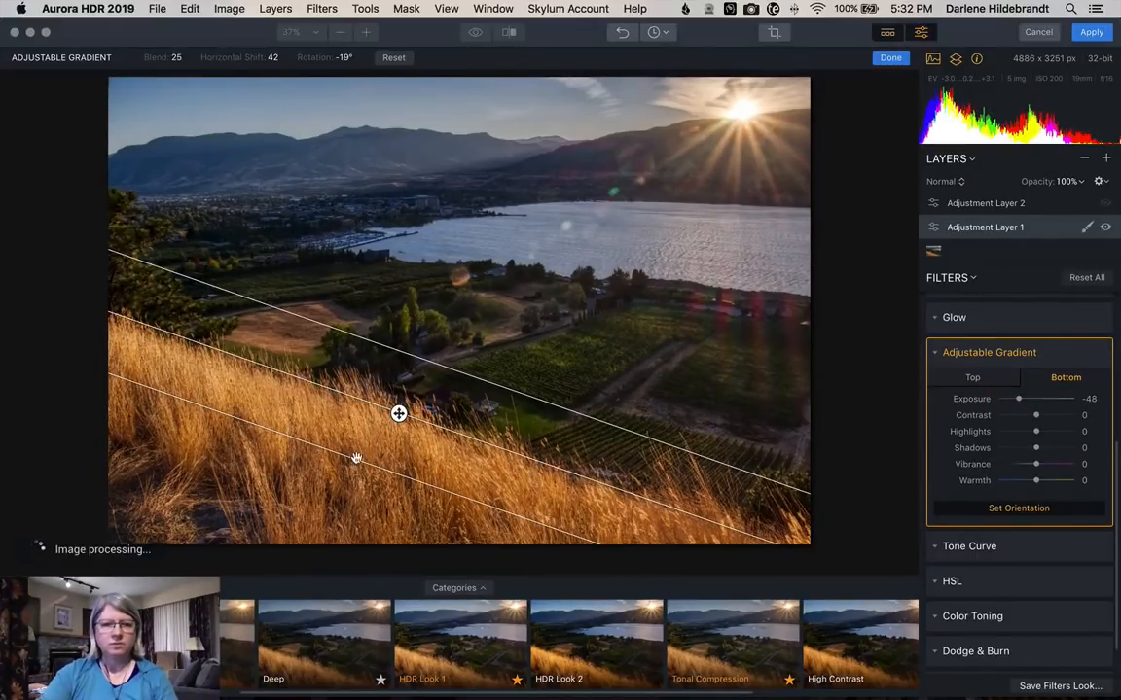
mouse_move(398, 414)
left_mouse_down()
mouse_move(393, 428)
mouse_move(408, 402)
mouse_move(403, 416)
left_mouse_up()
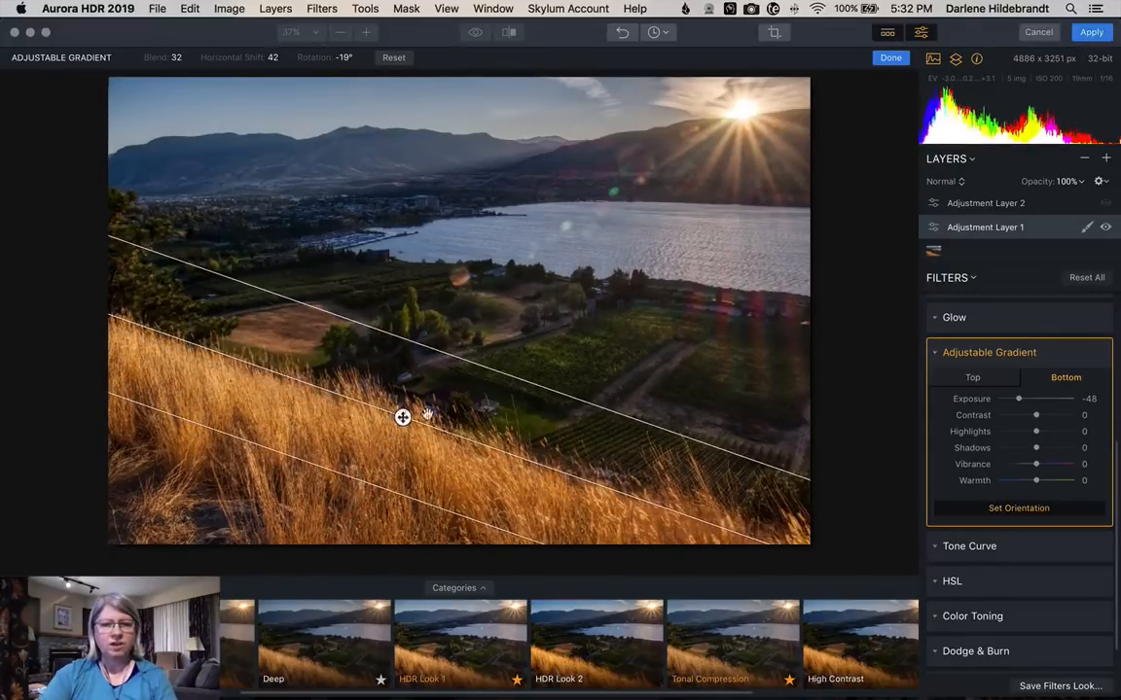
- Set the gradient's top Highlights to -21, Warmth to 5 and Shadows to 9, and finish the orientation editing
left_click_drag(1021, 400, 1027, 433)
left_click(973, 378)
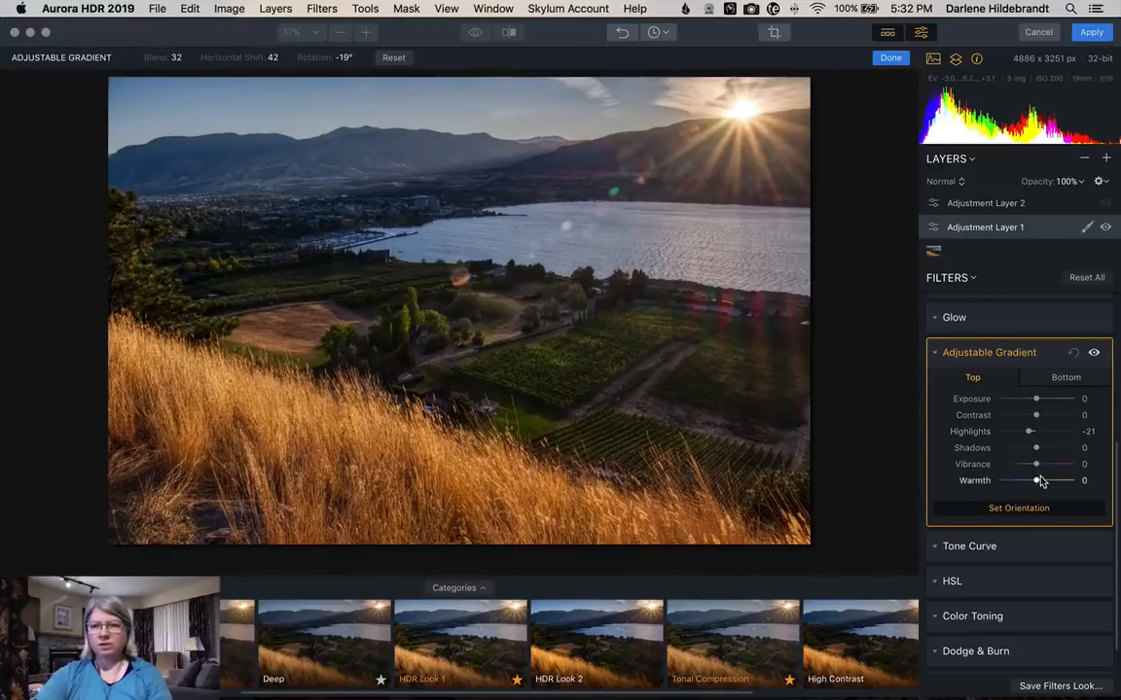
left_click_drag(1037, 480, 1039, 480)
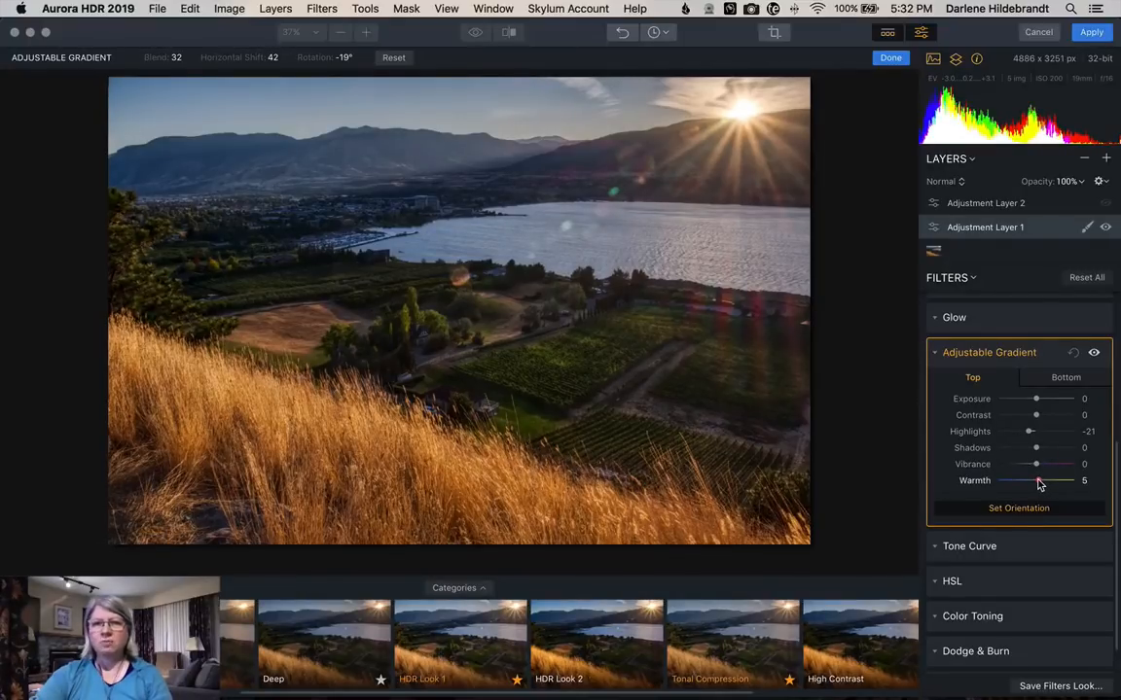
left_click(1039, 482)
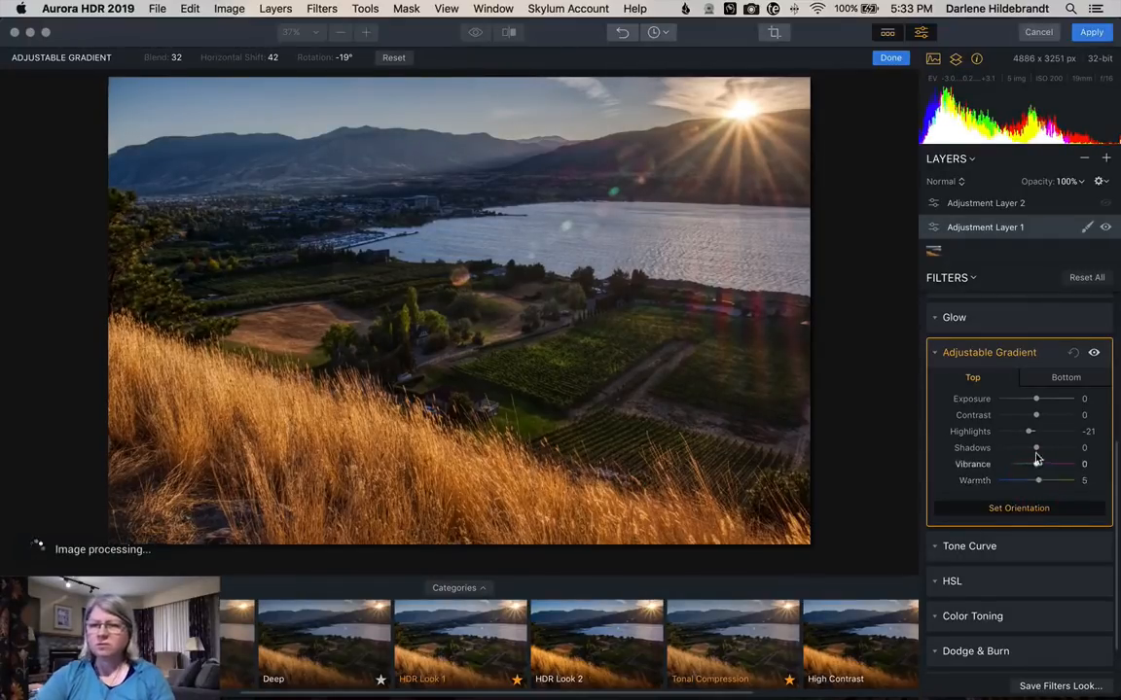
left_click_drag(1037, 447, 1039, 448)
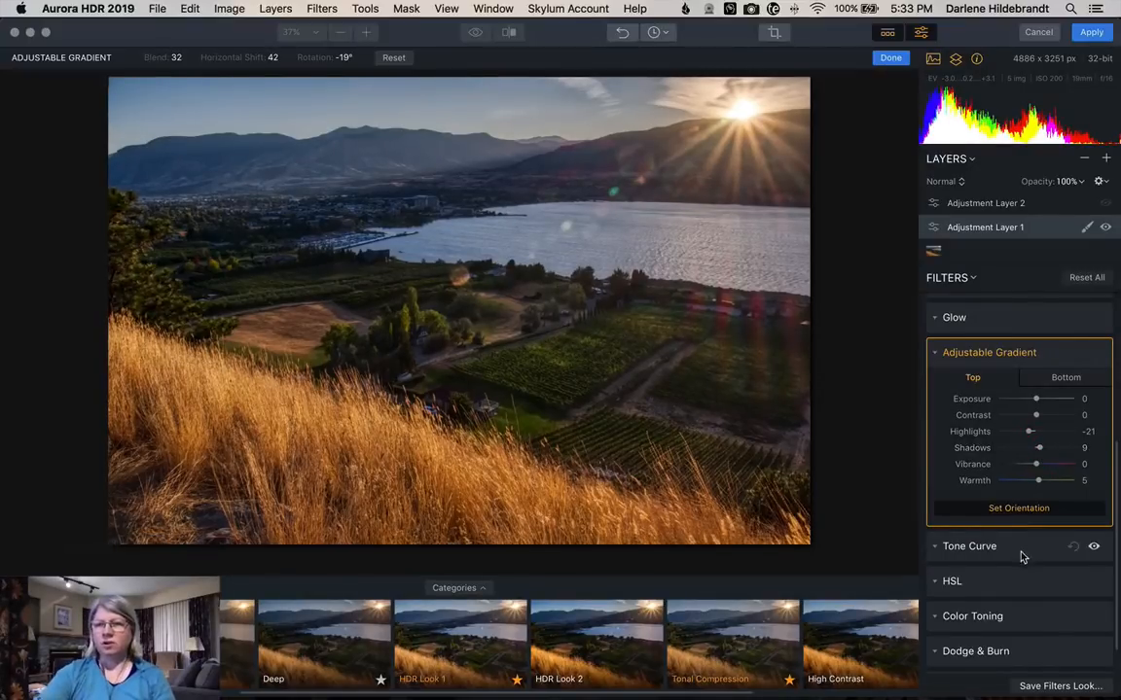
left_click(1024, 511)
scroll(1026, 513, "down", 1)
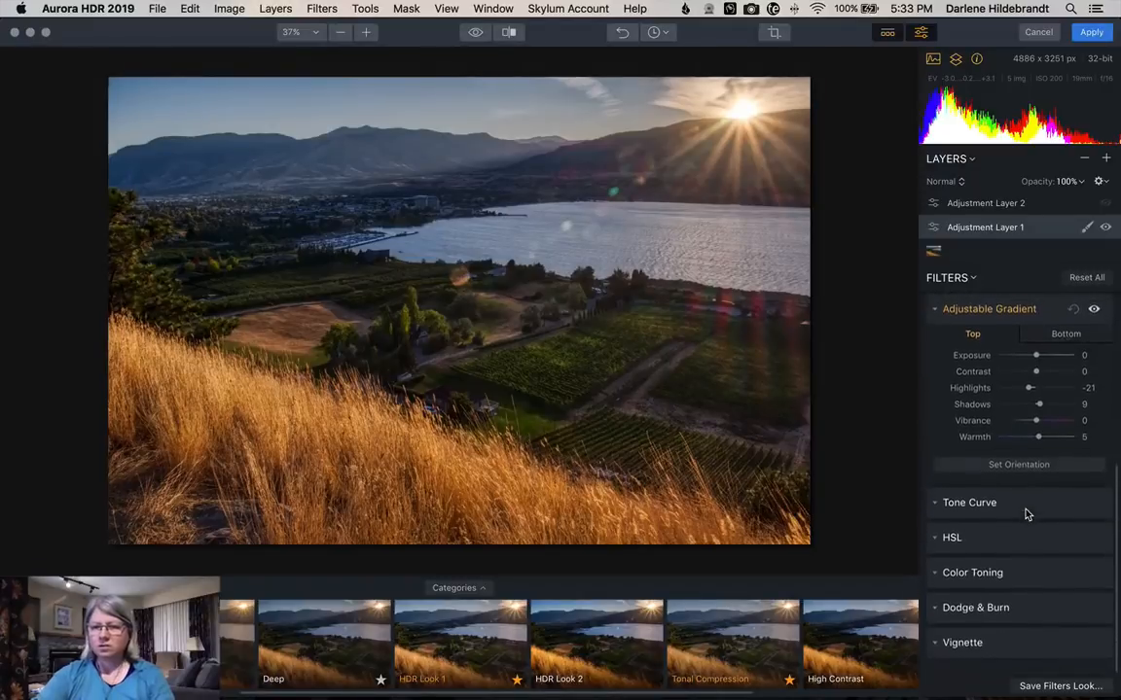
- On Adjustment Layer 2, start Dodge & Burn painting in Lighten mode with the brush strength at 15%
scroll(1026, 514, "up", 5)
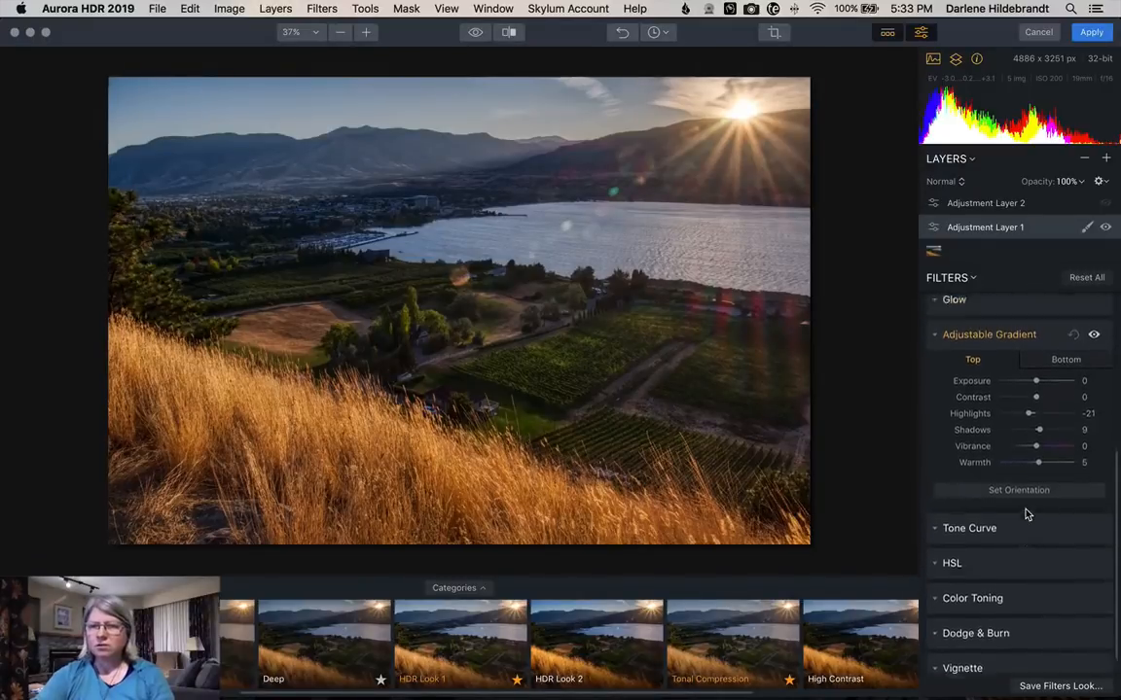
left_click(1039, 202)
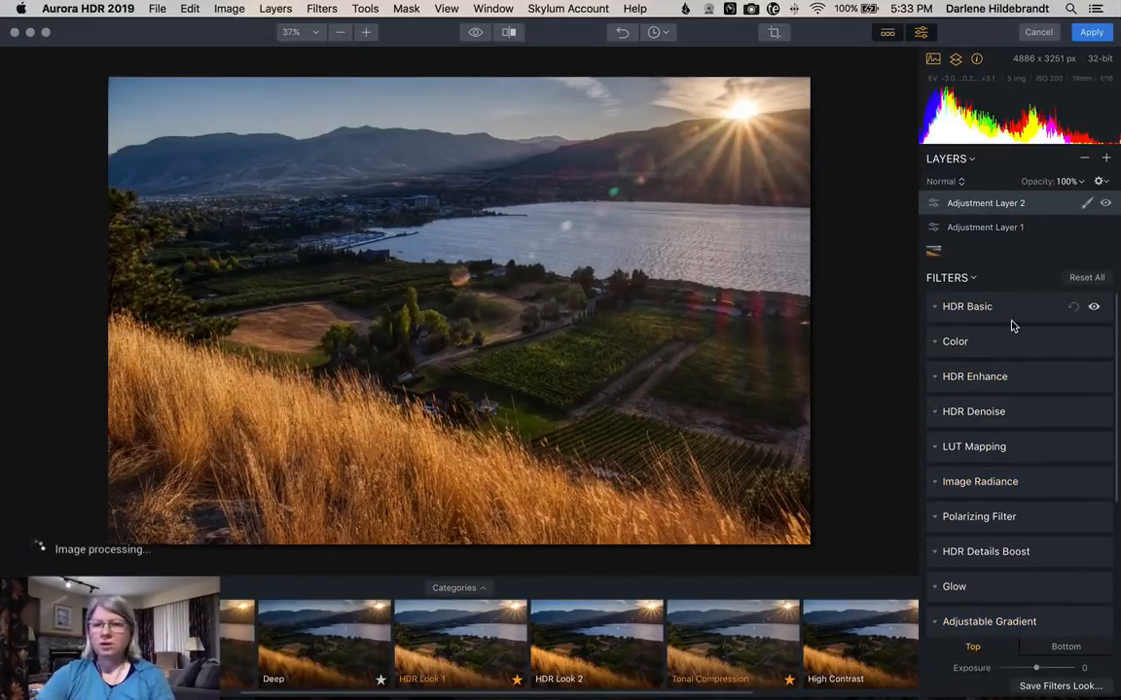
scroll(1011, 325, "down", 8)
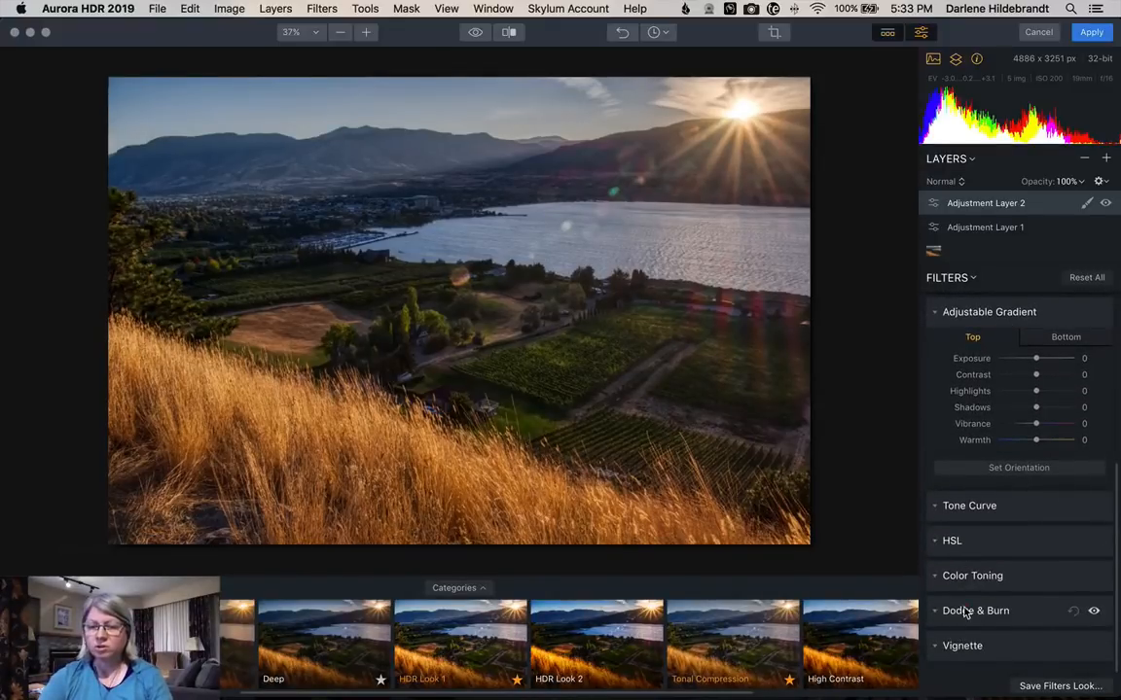
left_click(966, 611)
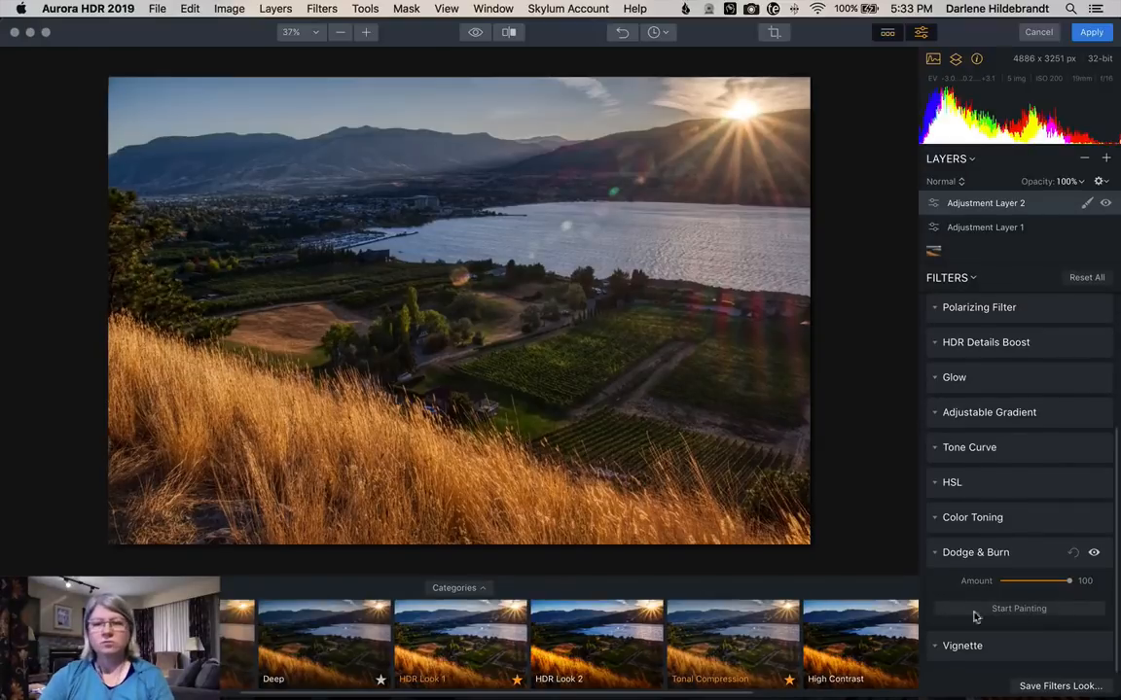
left_click(1032, 598)
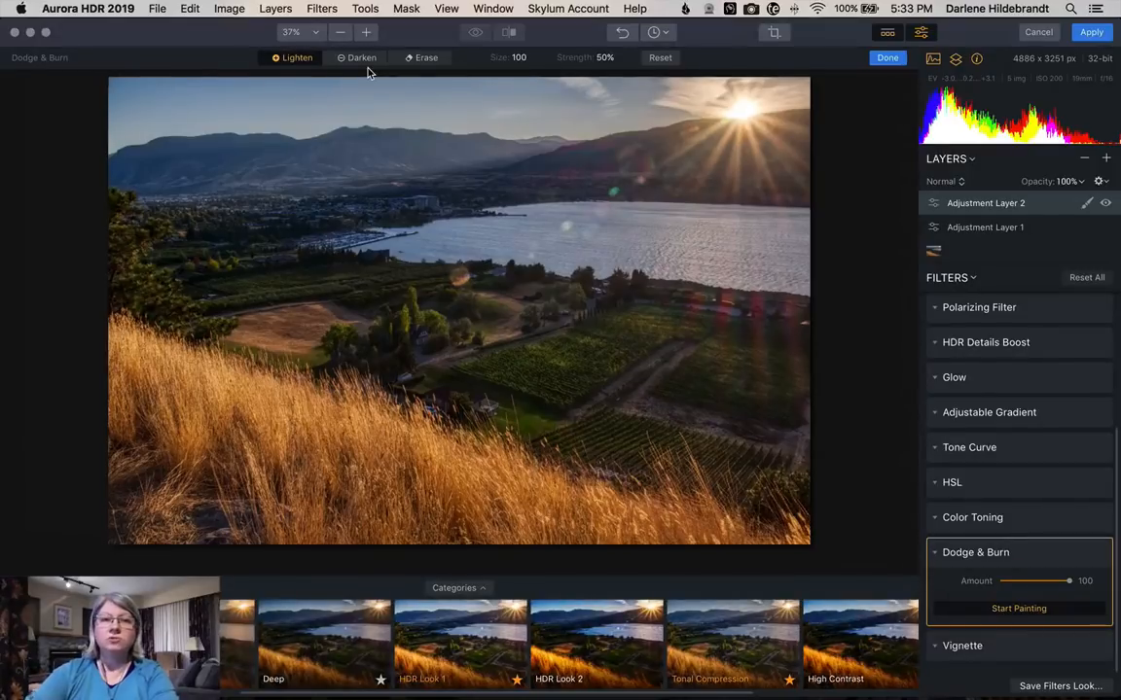
left_click(604, 58)
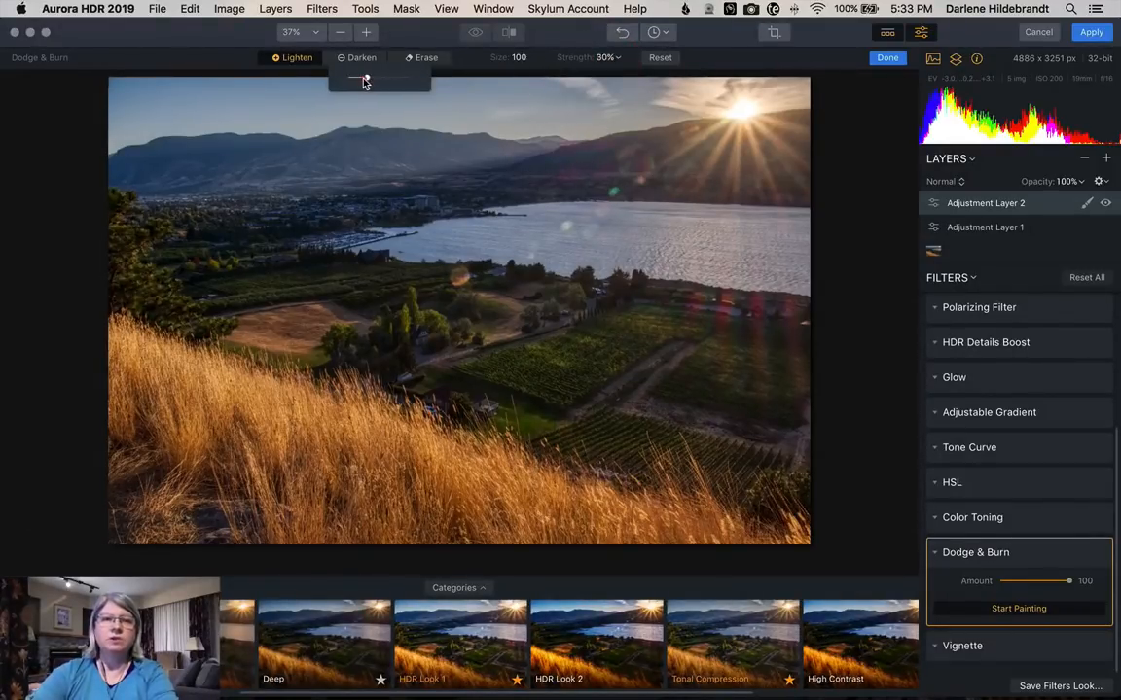
left_click_drag(379, 82, 357, 80)
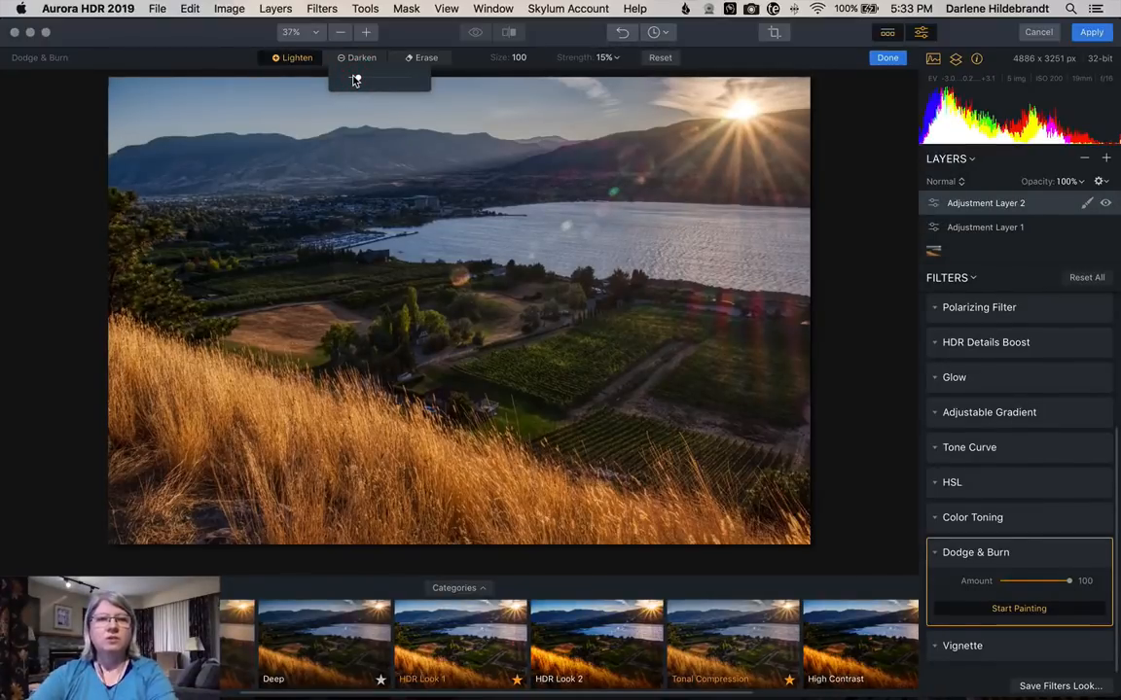
left_click(836, 142)
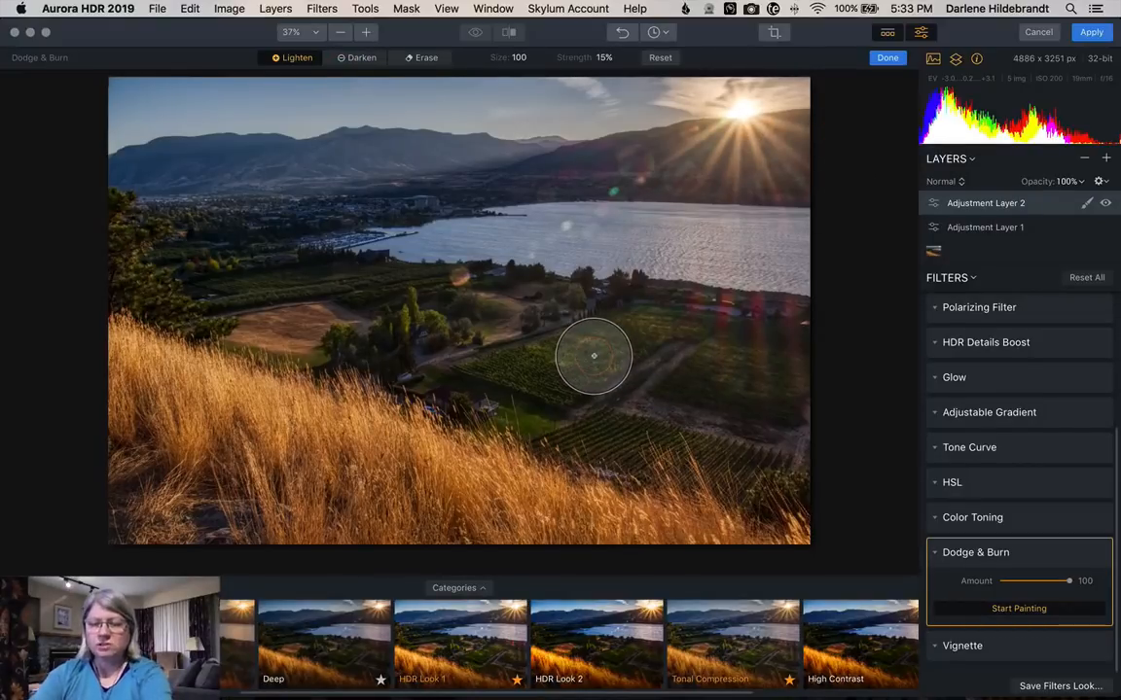
- Lighten the trees in the middle of the valley and the green vineyard with a size 28 brush
key("[")
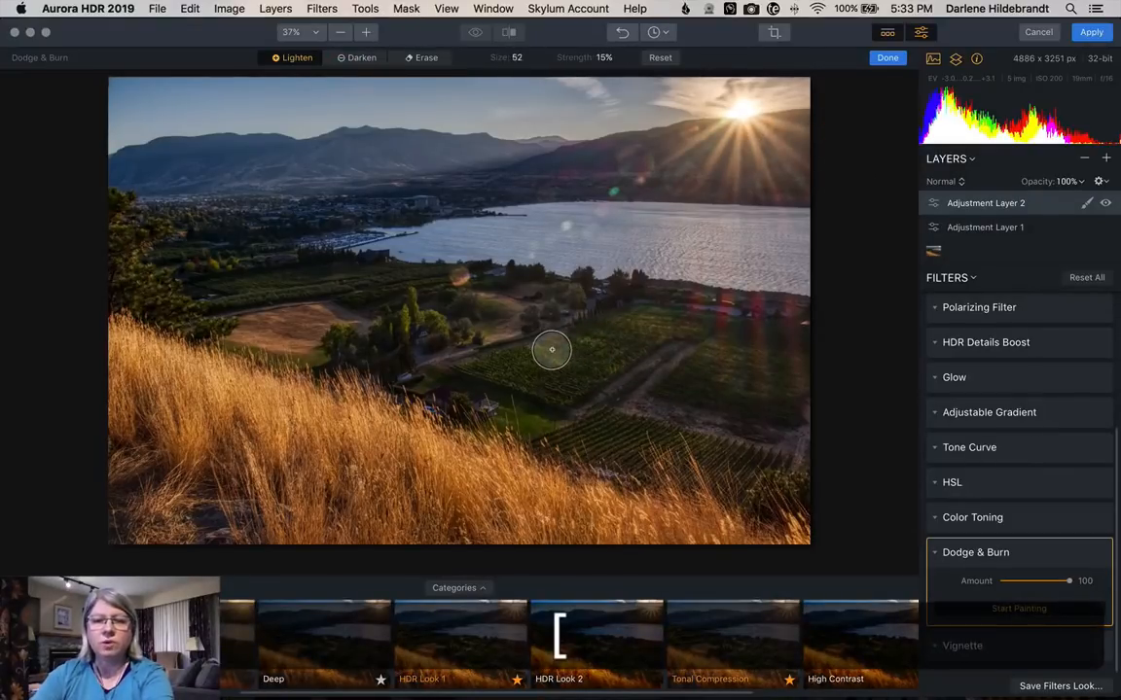
key("]")
key("[")
key("[")
key("[")
key("[")
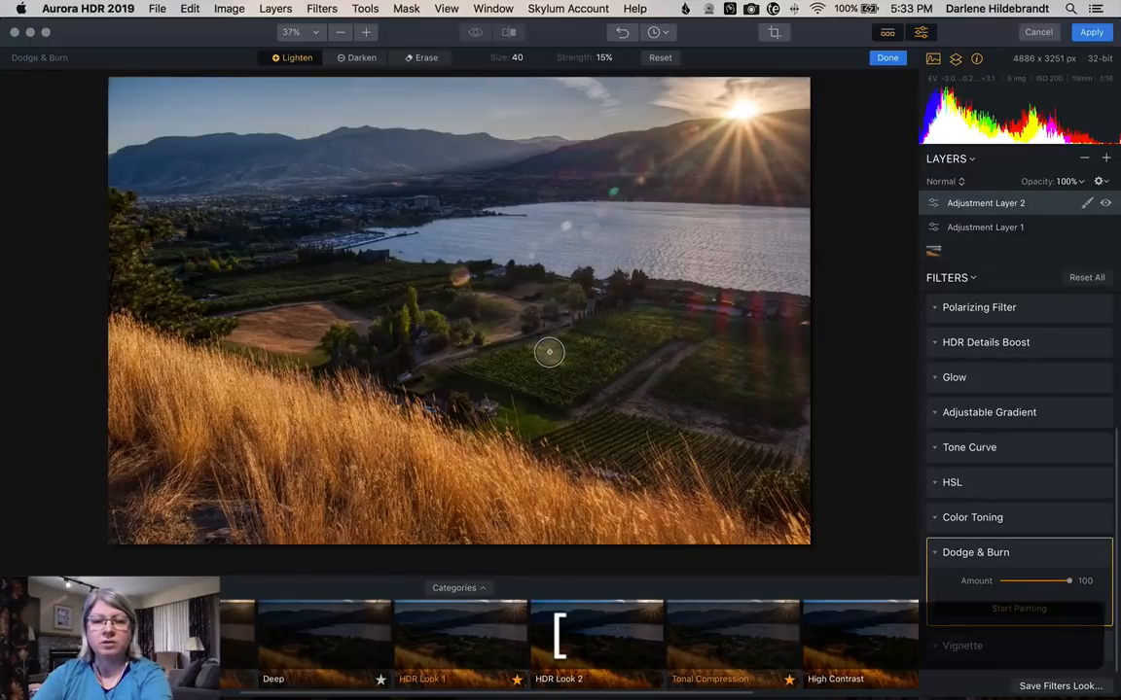
key("]")
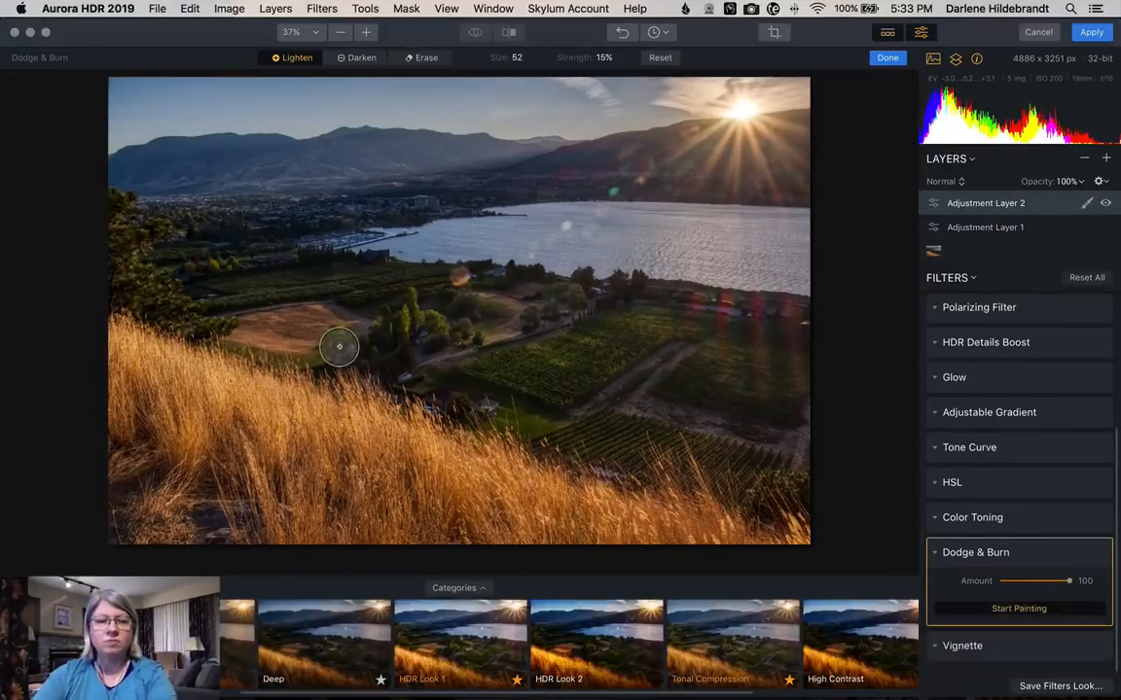
key("[")
key("[")
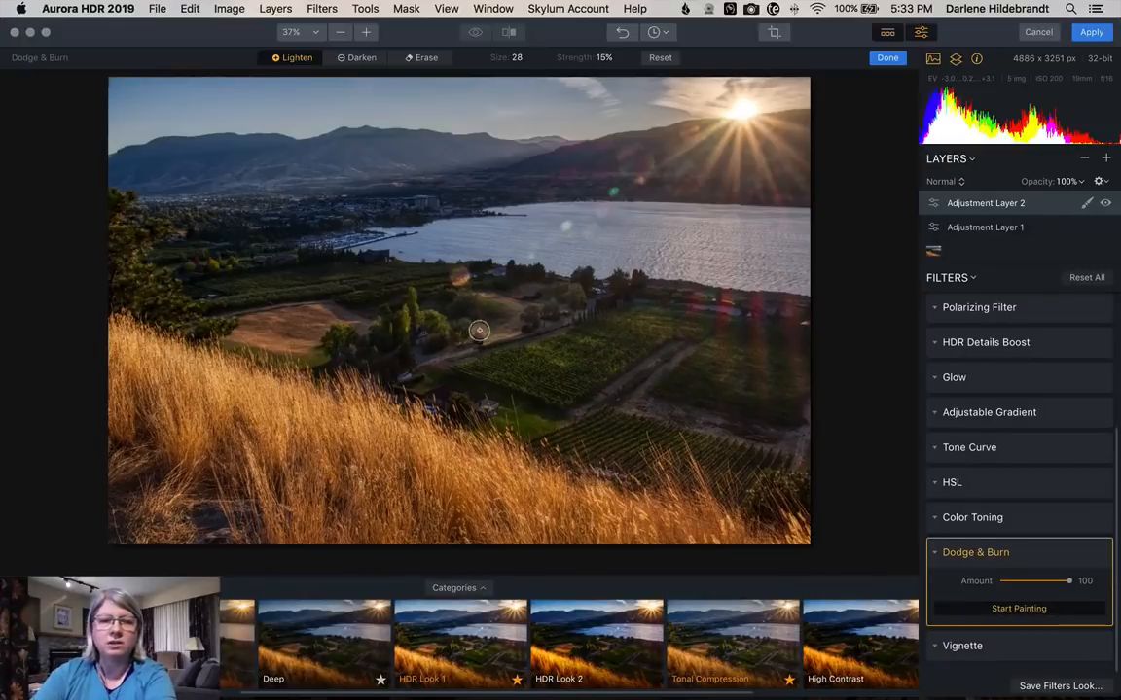
left_click(419, 304)
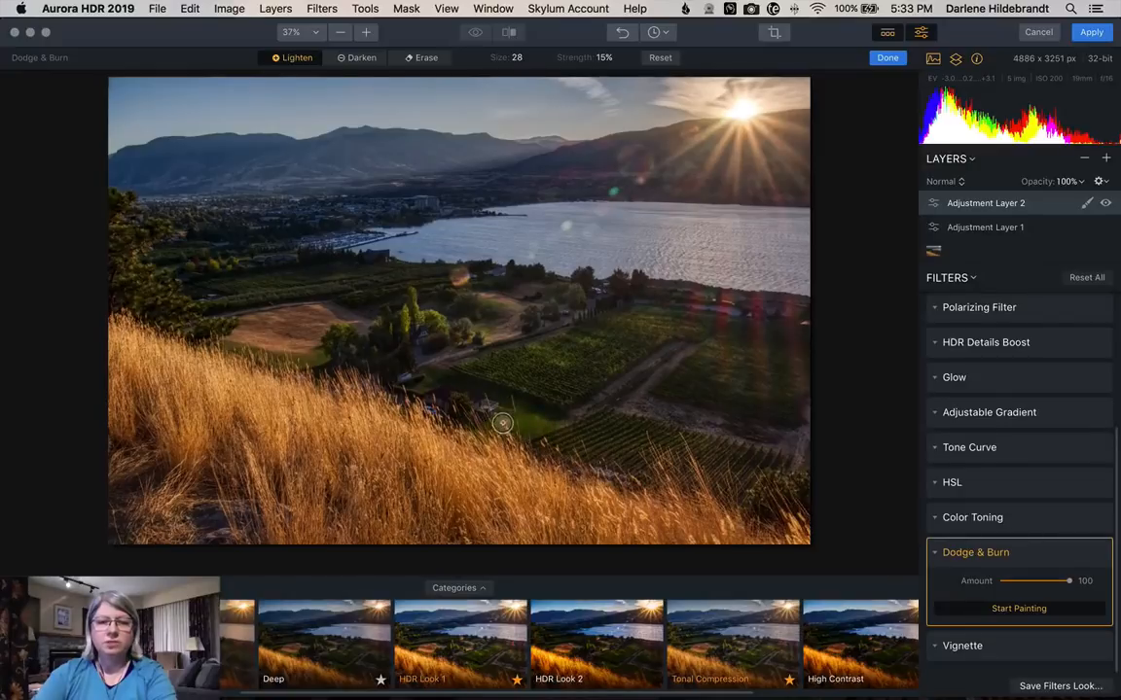
left_click(604, 357)
- Lighten the brown fields in the valley and the distant mountain slopes with a size 64 brush
key("bracketright")
key("bracketright")
key("bracketright")
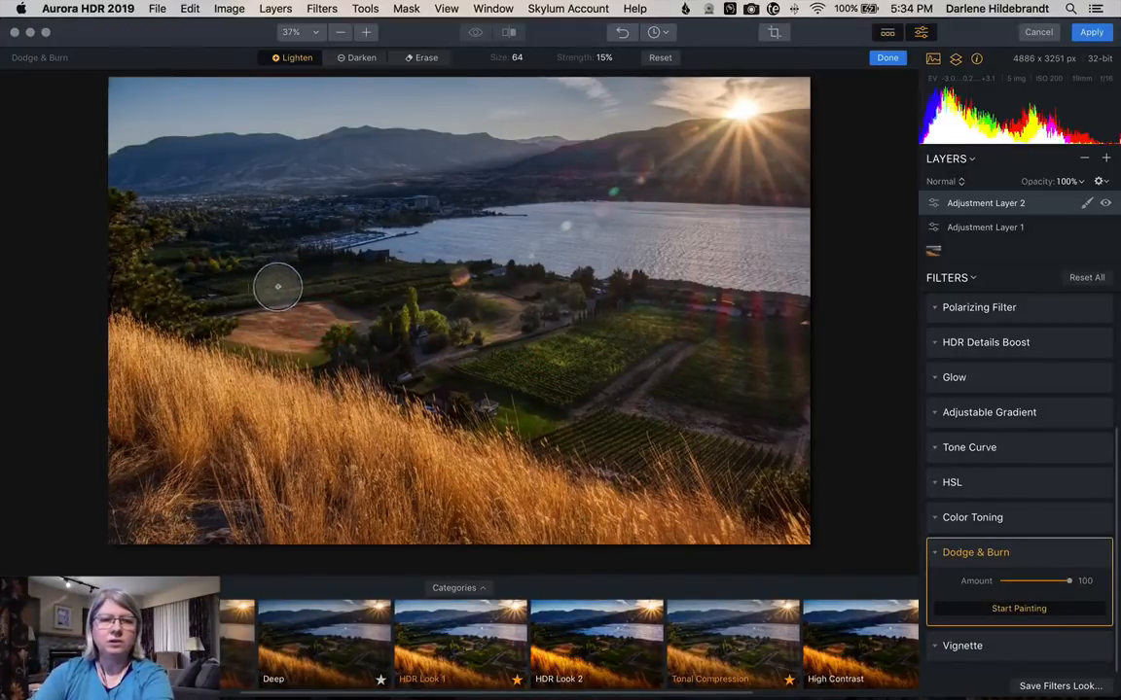
left_click_drag(254, 288, 299, 325)
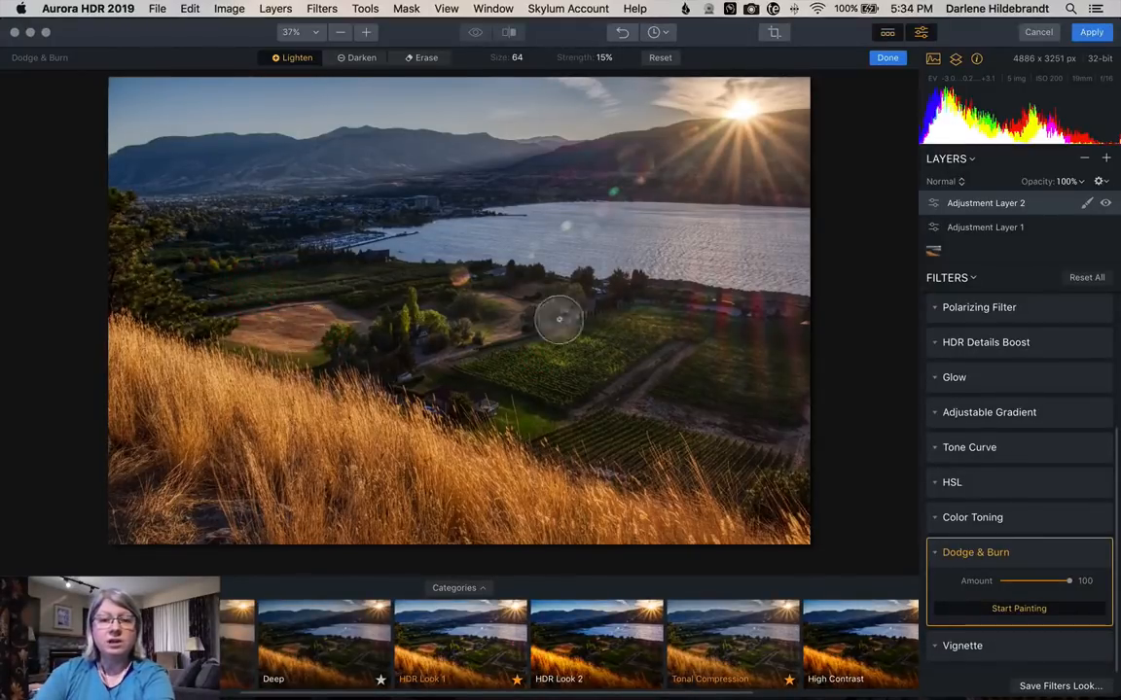
mouse_move(482, 312)
left_mouse_down()
mouse_move(496, 310)
mouse_move(259, 290)
mouse_move(273, 321)
mouse_move(312, 320)
left_mouse_up()
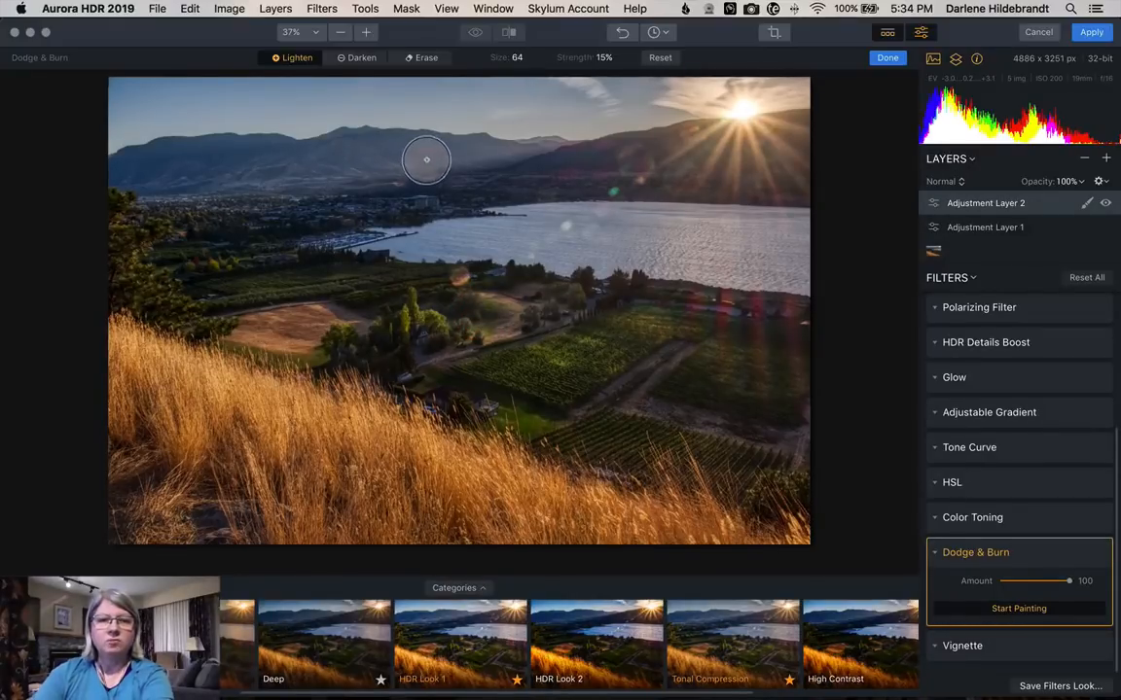
left_click_drag(270, 168, 241, 151)
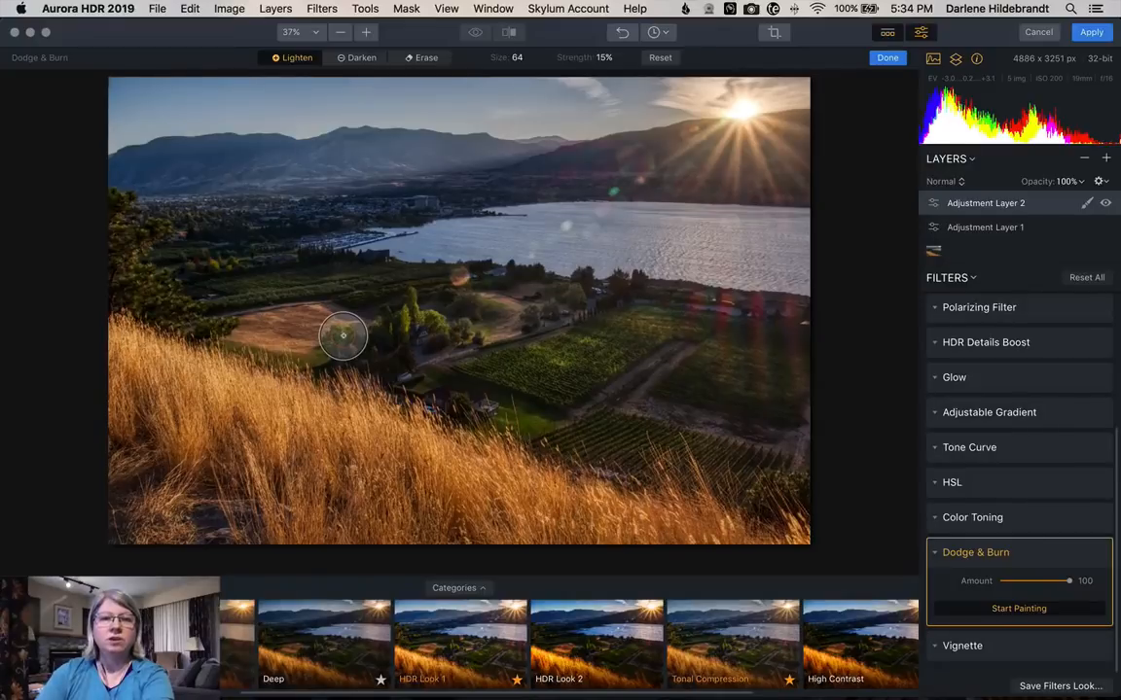
- Darken the foreground grass and the shaded vineyard beside the dirt road in Darken mode with strength 11% and brush size 64
left_click(354, 58)
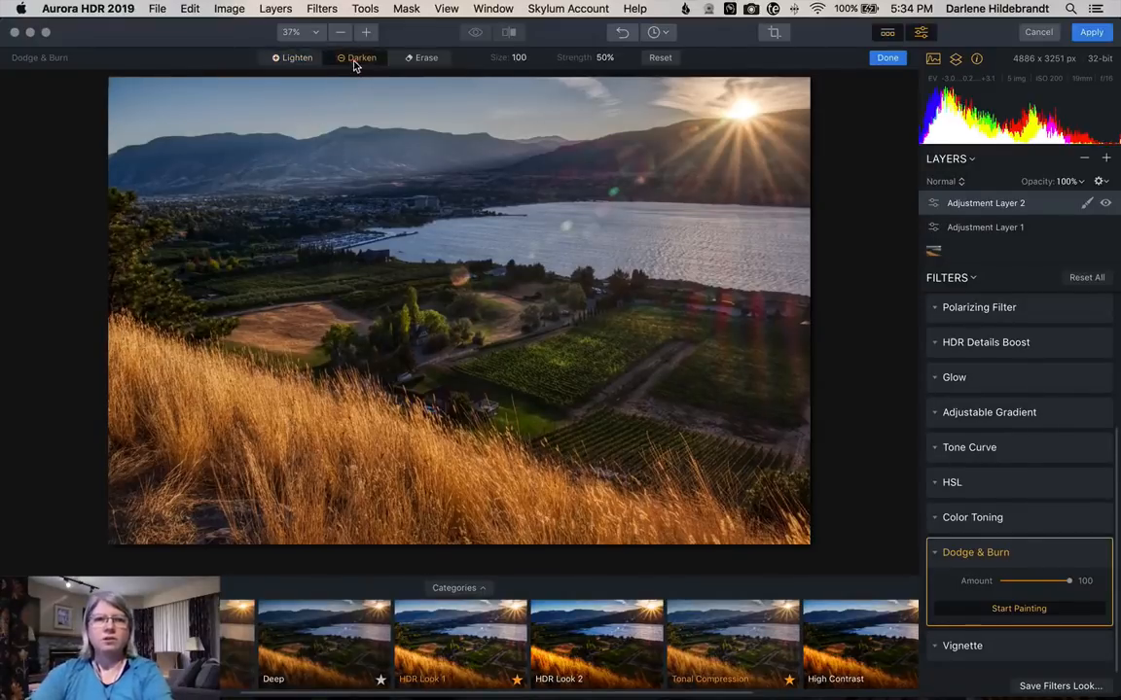
left_click(603, 57)
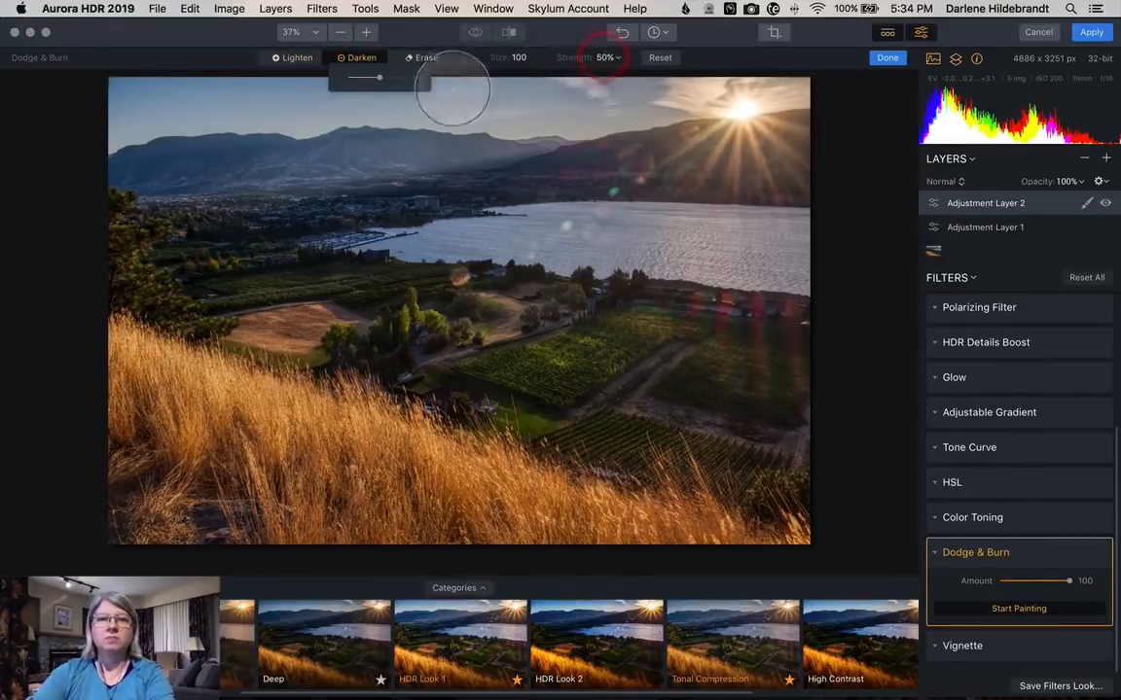
left_click_drag(364, 80, 360, 79)
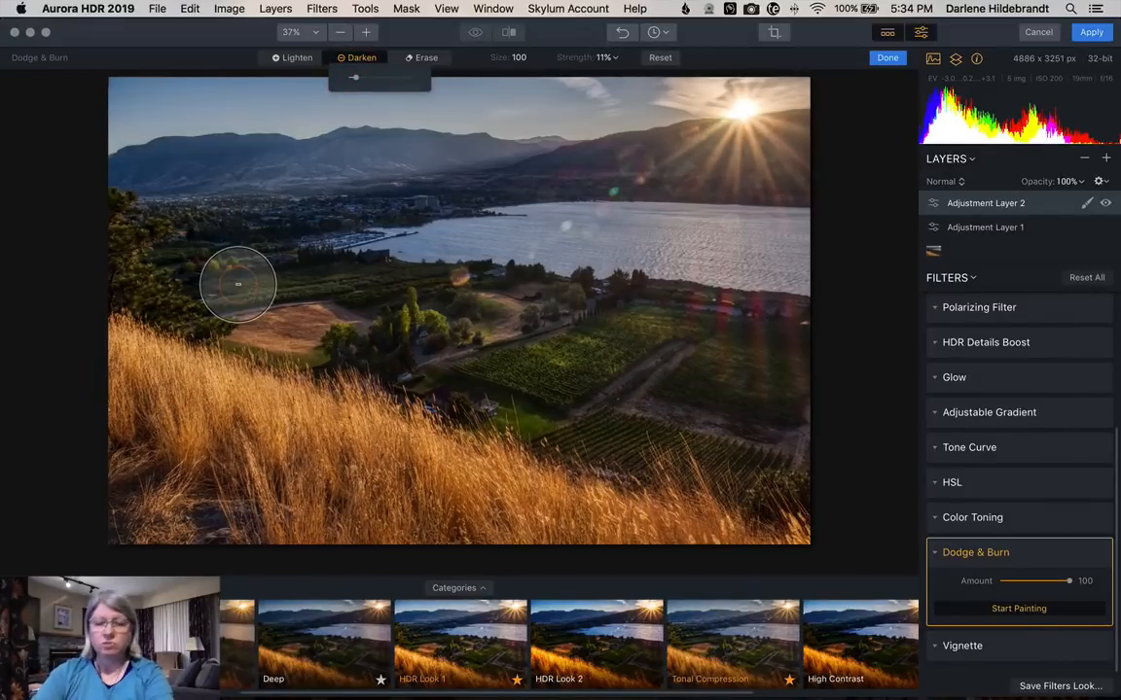
key("bracketleft")
key("bracketleft")
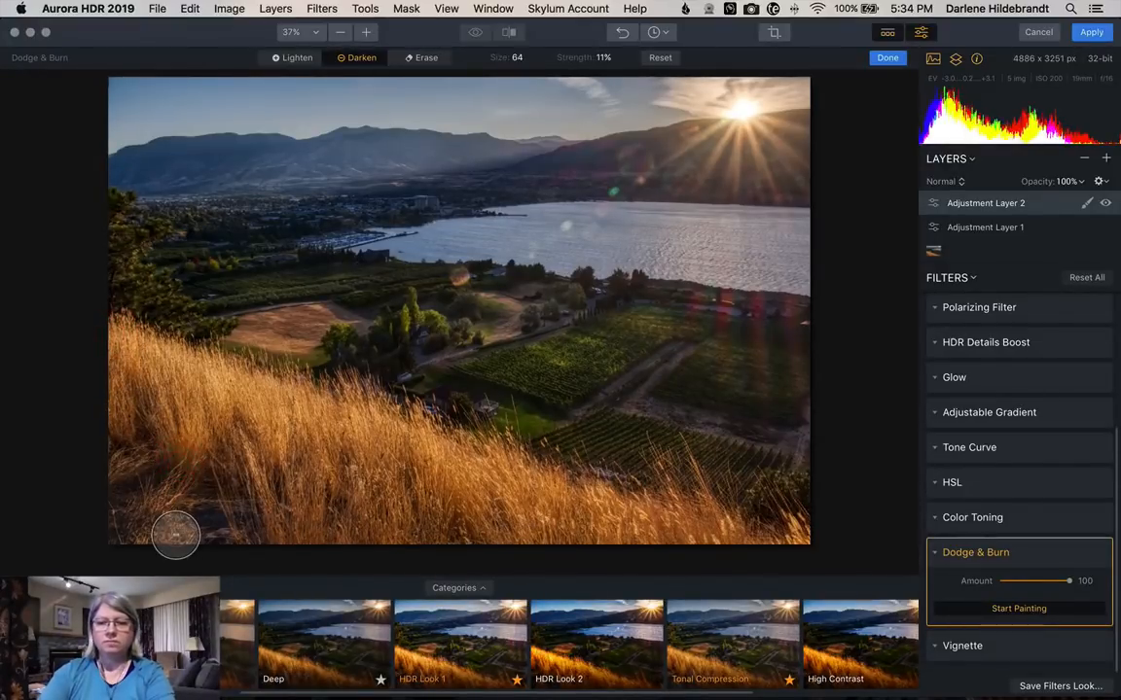
mouse_move(791, 525)
left_mouse_down()
mouse_move(710, 474)
mouse_move(637, 483)
left_mouse_up()
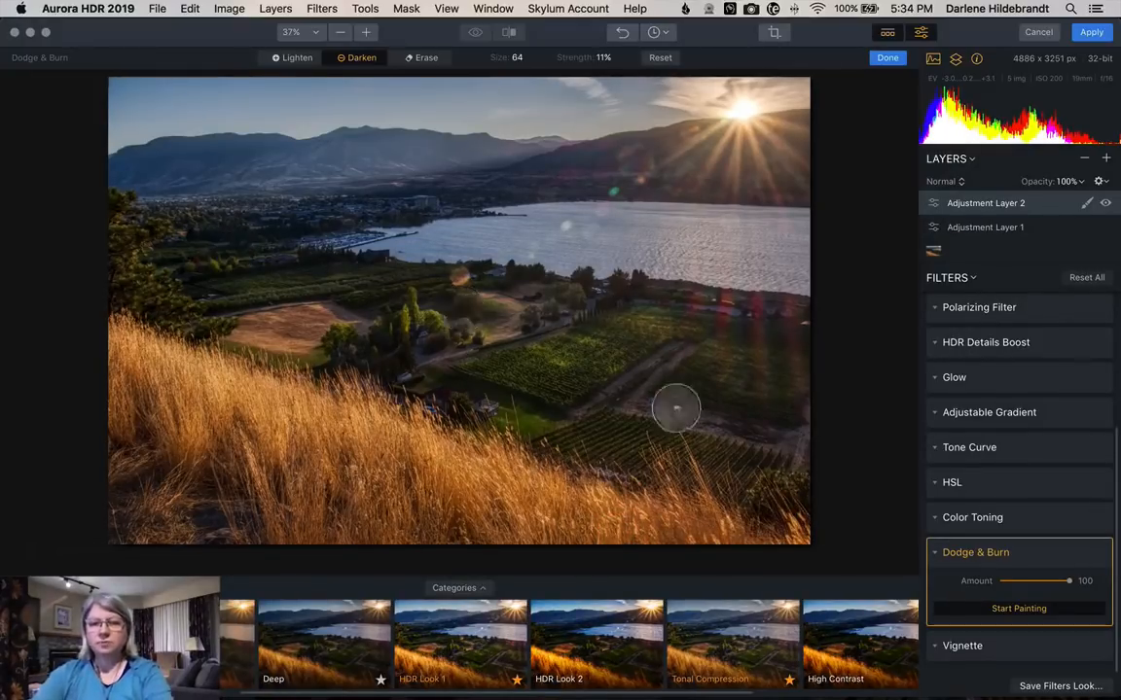
left_click(767, 415)
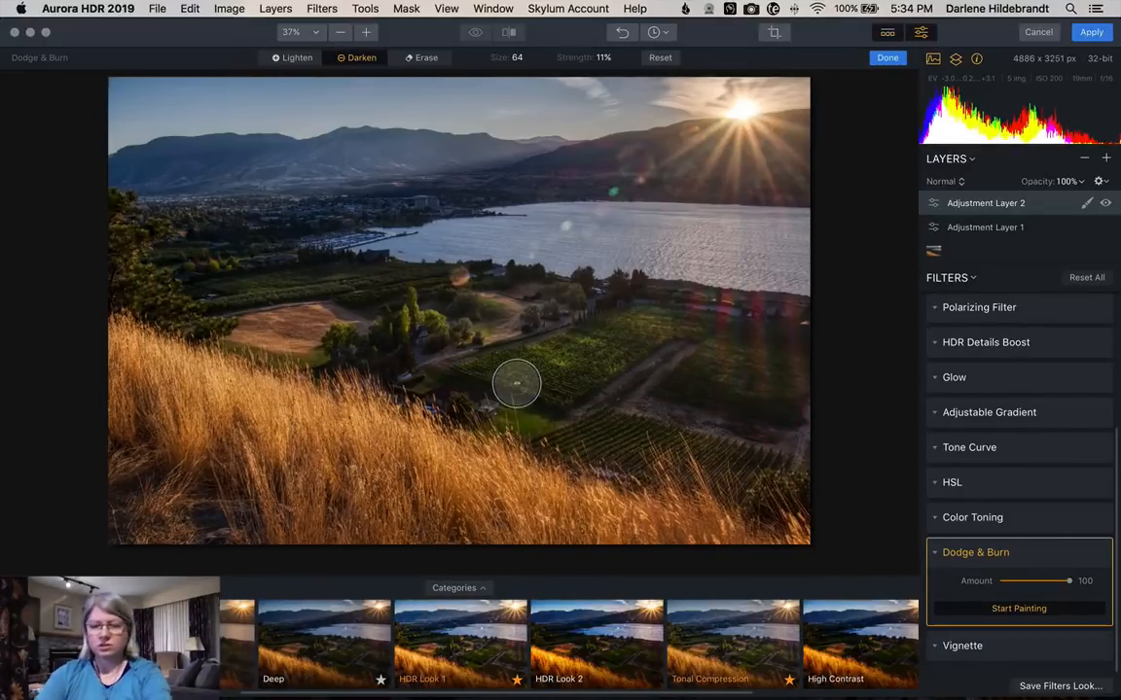
- Darken the area around the houses below the vineyard with a size 40 brush, and compare the image with Dodge & Burn off and on
key("bracketleft")
left_click(480, 389)
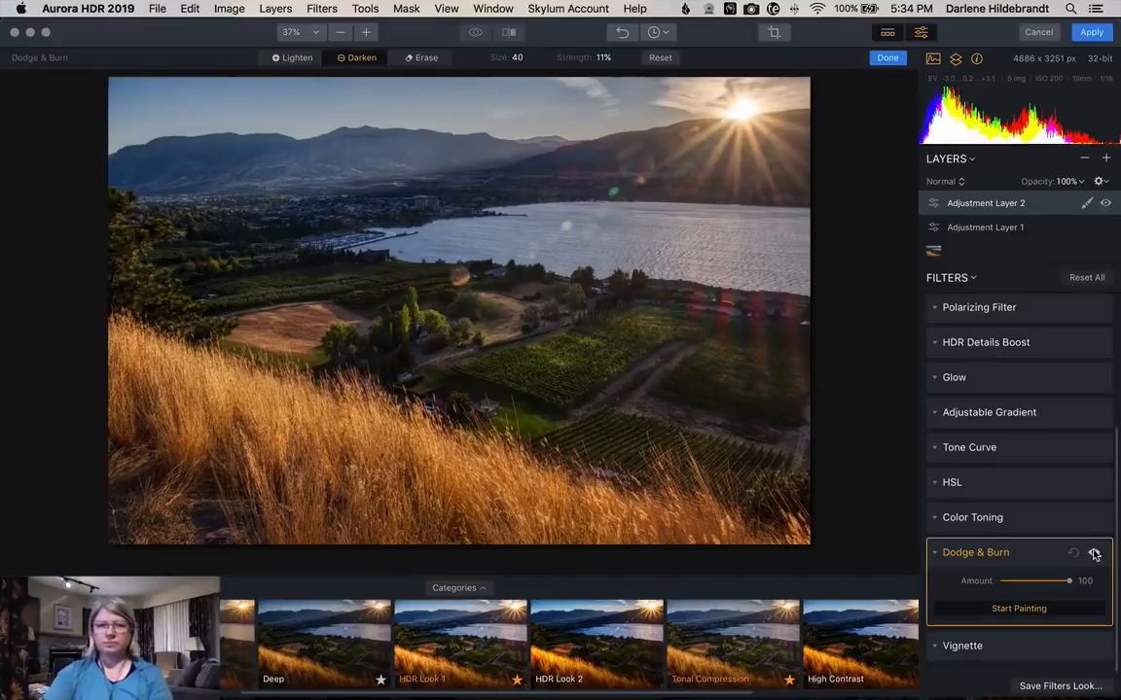
left_click(1093, 554)
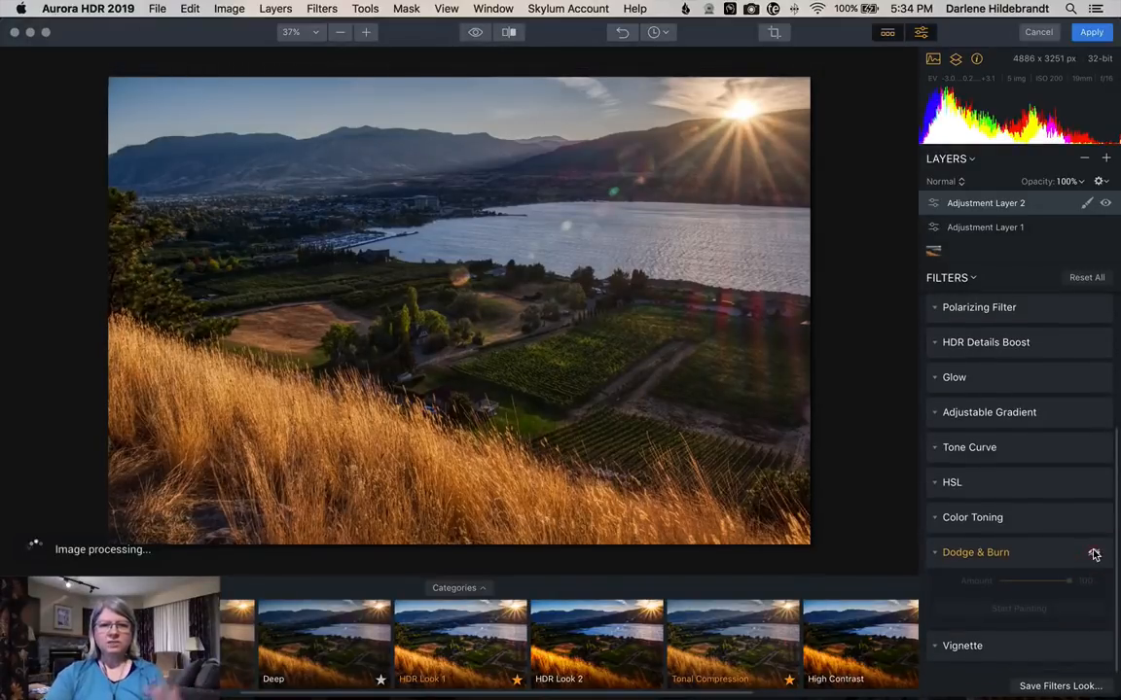
left_click(1093, 553)
left_click(1093, 554)
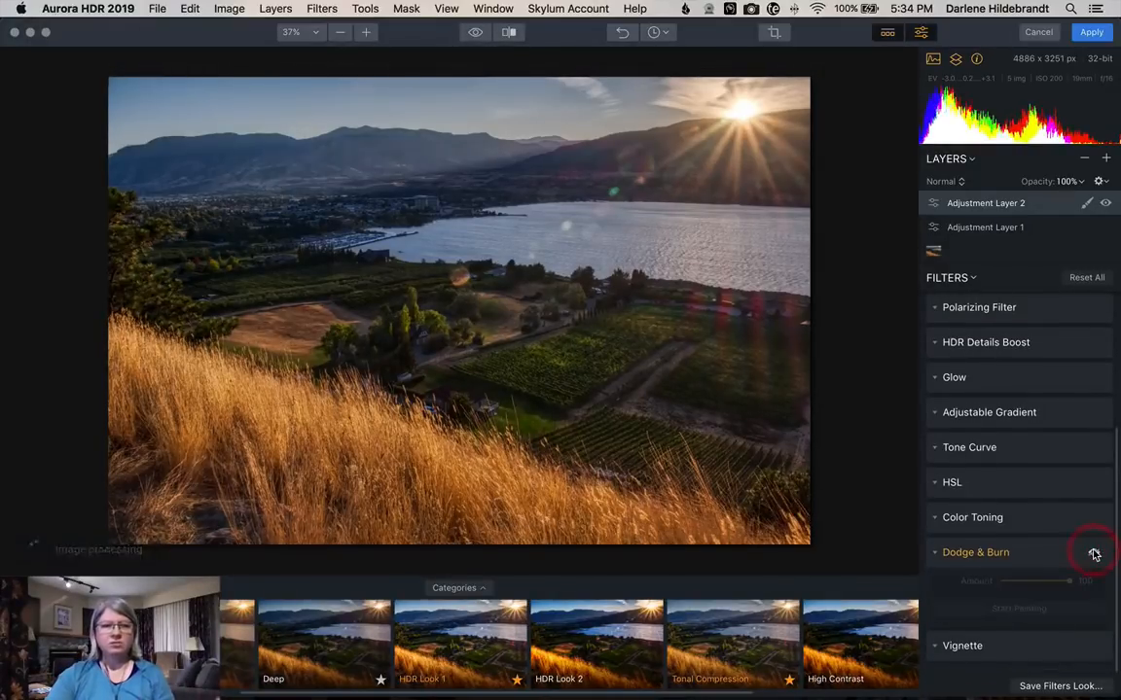
left_click(1093, 553)
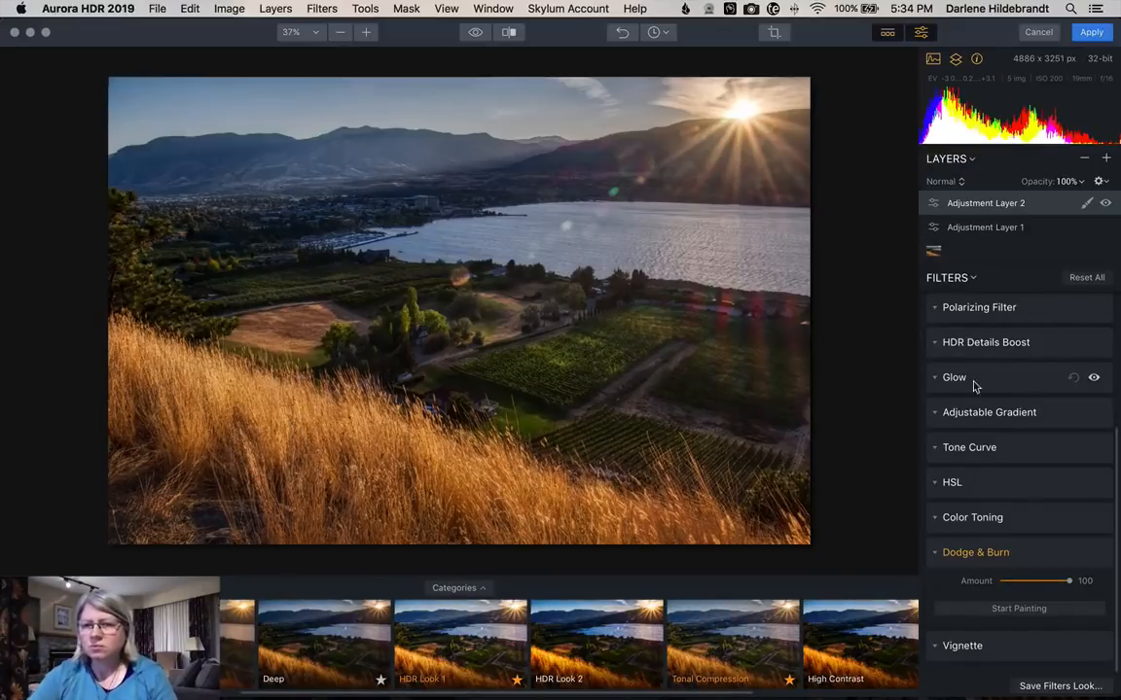
- In the Color filter, try Color Contrast near its maximum, settle on 51, and set Saturation to -7
scroll(1000, 393, "up", 5)
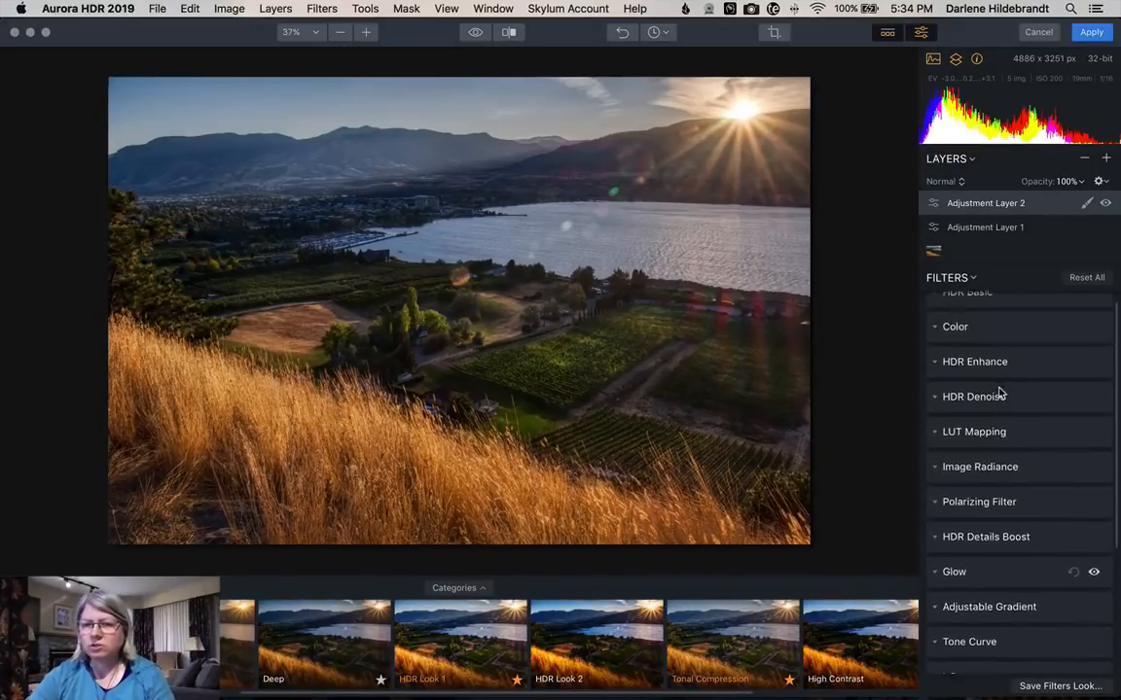
scroll(1000, 393, "up", 1)
left_click(956, 342)
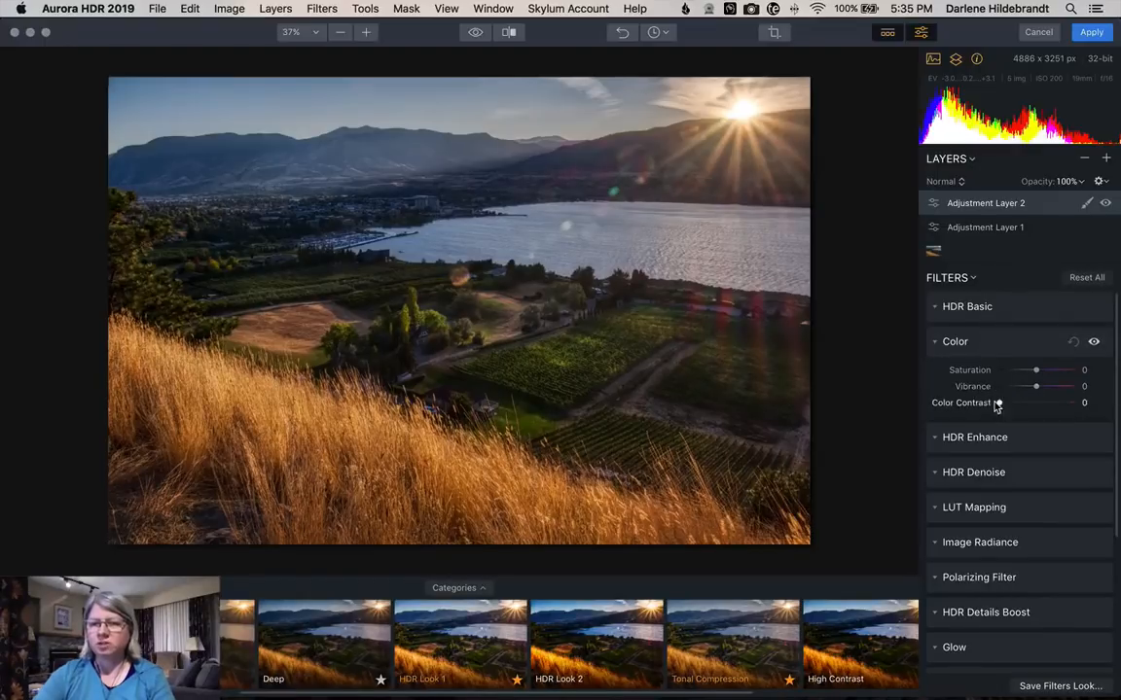
left_click_drag(999, 405, 1083, 403)
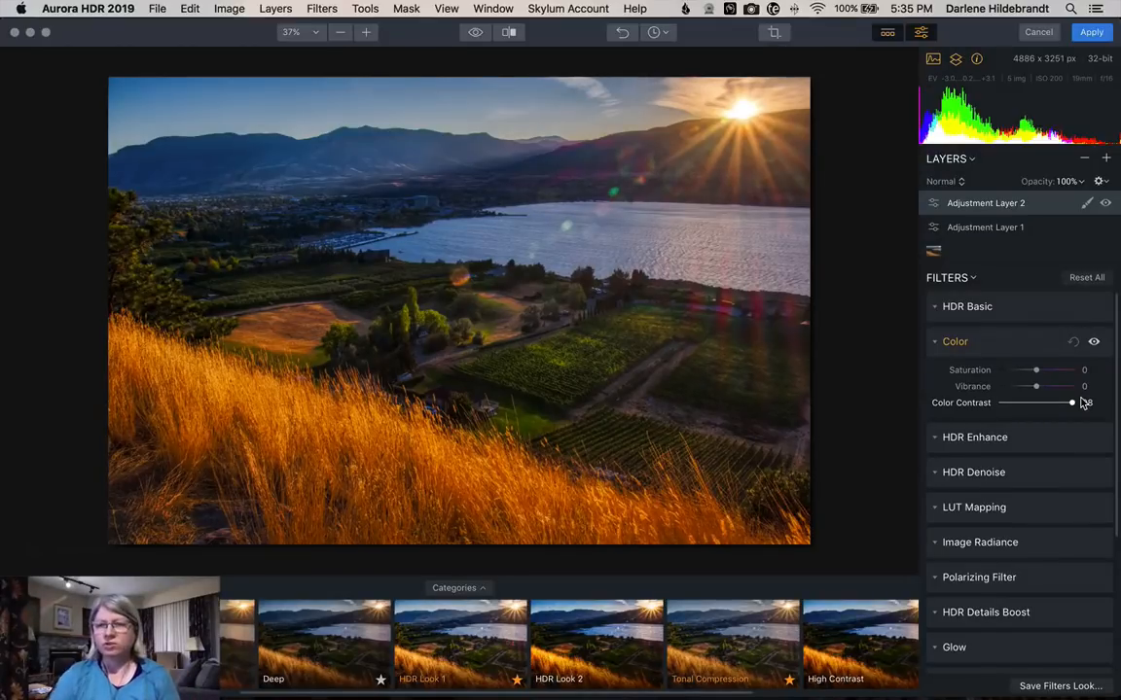
left_click_drag(1067, 406, 1034, 369)
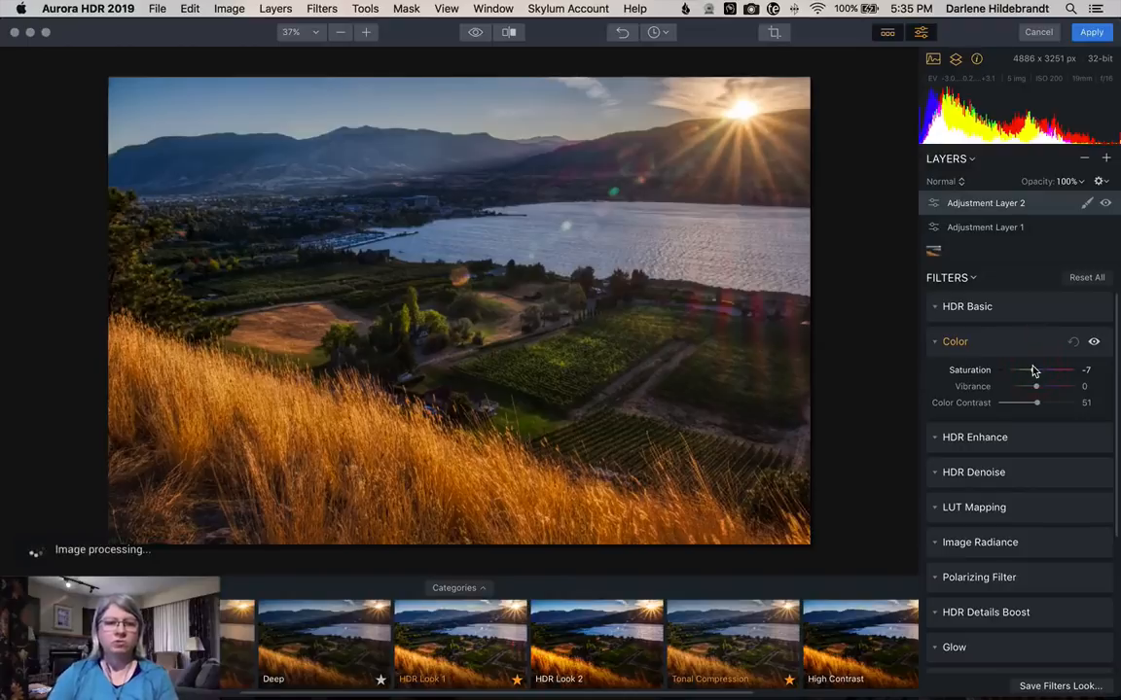
- Compare the image with the Color filter off and on, and reduce Color Contrast to 26
left_click(1093, 342)
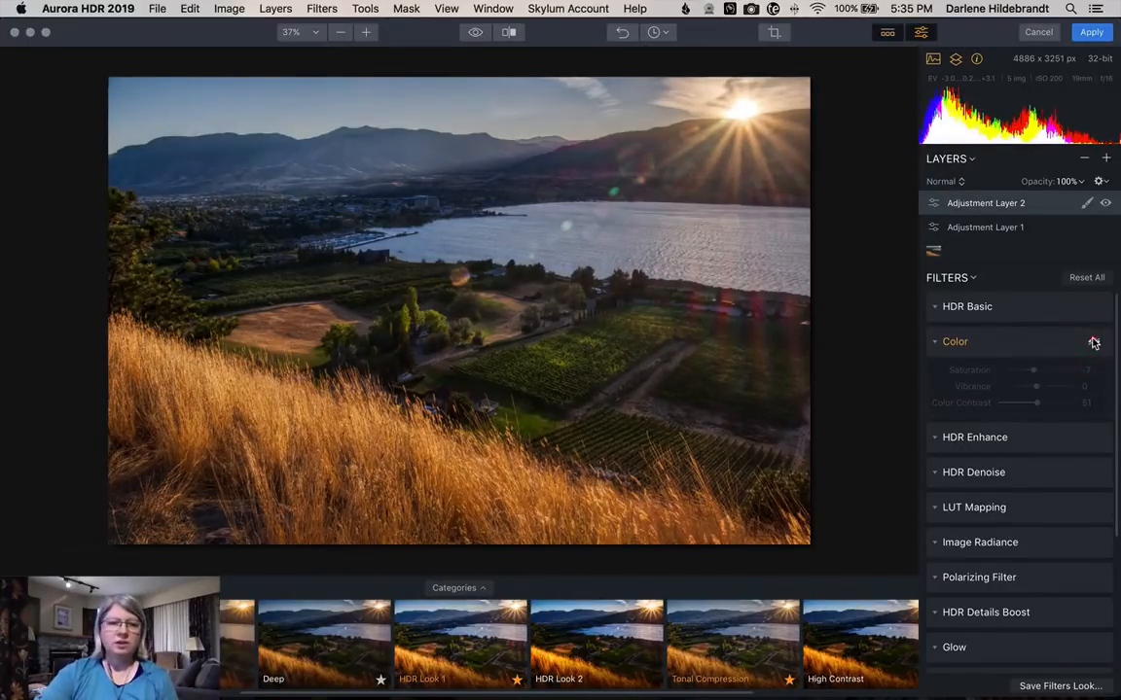
left_click(1093, 343)
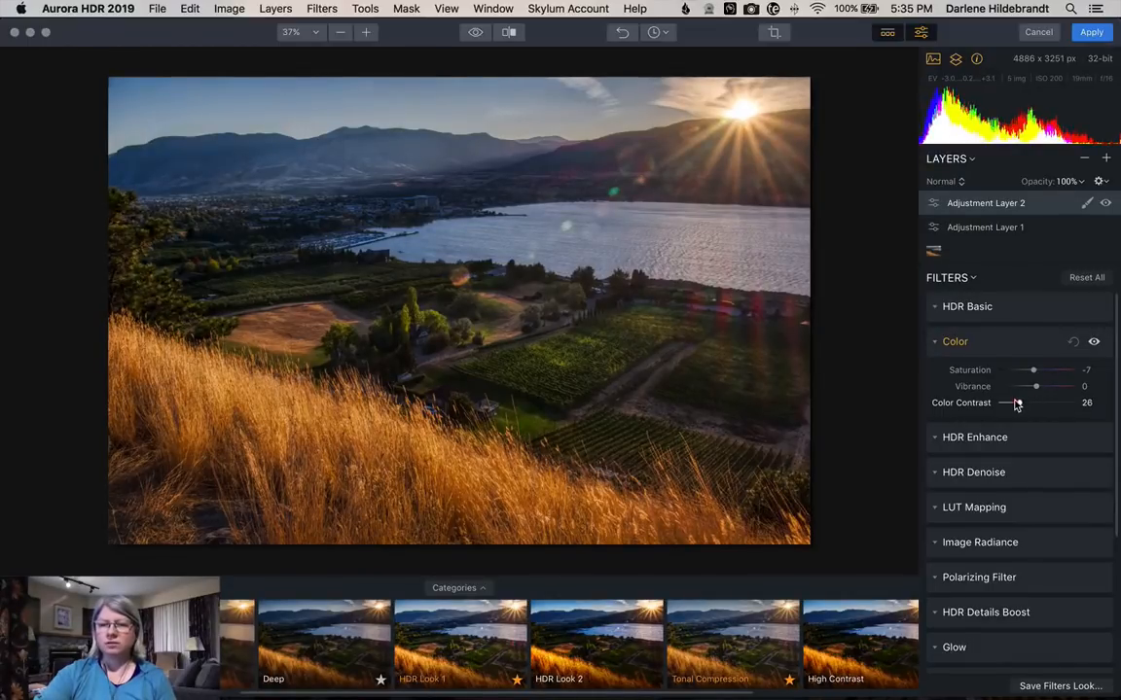
left_click_drag(1018, 404, 1015, 404)
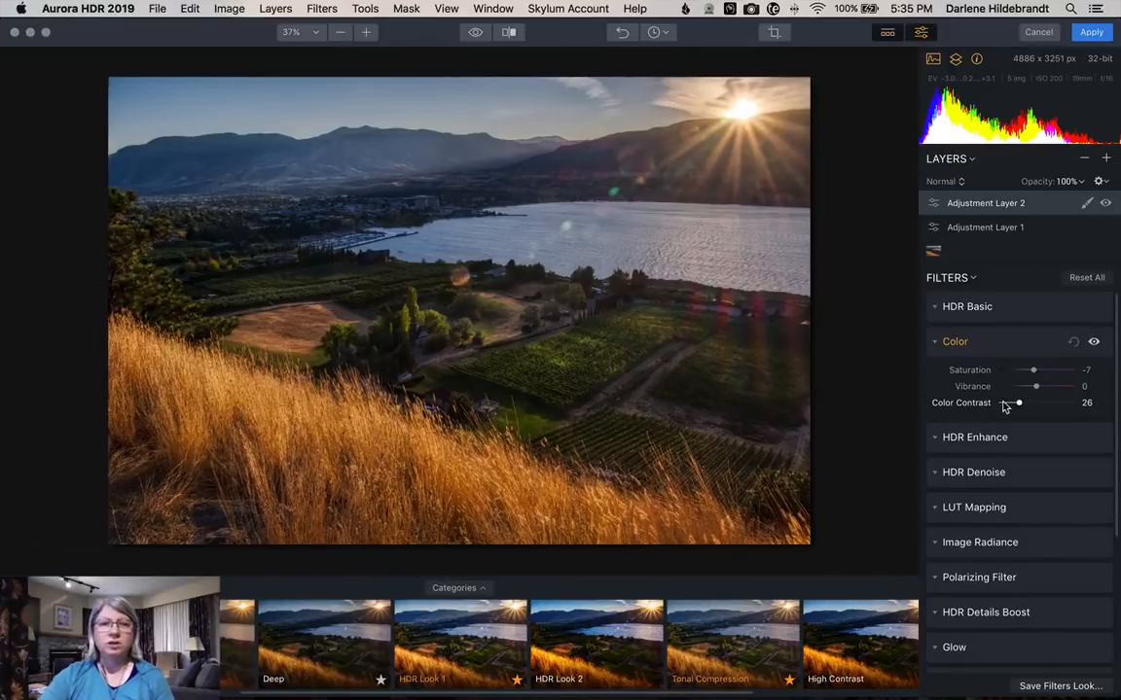
- Resume Dodge & Burn in Lighten mode with brush size 40, brighten the town and marina by the lake, finish painting and inspect the town up close
scroll(993, 507, "down", 5)
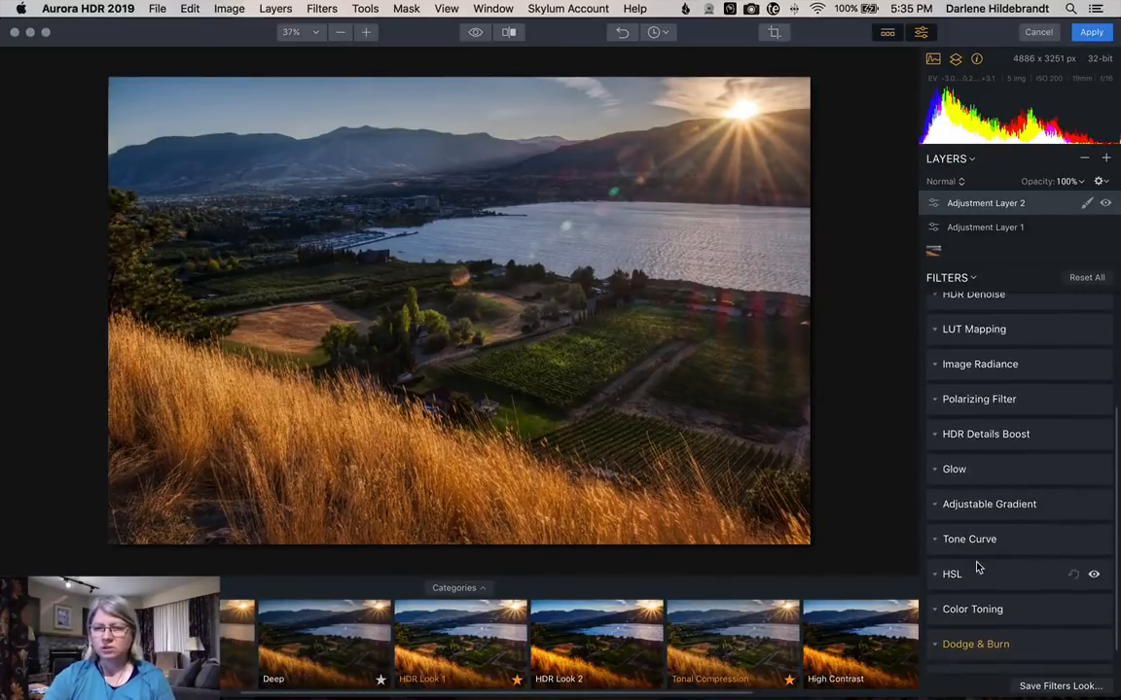
scroll(979, 568, "down", 1)
left_click(981, 608)
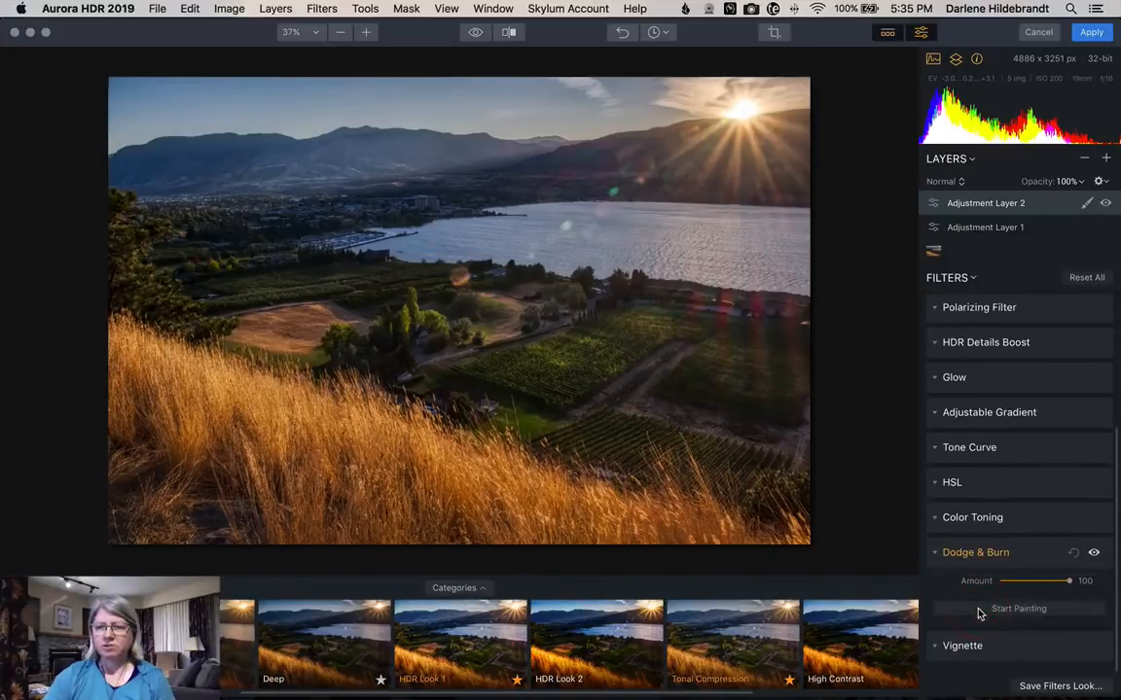
left_click(999, 609)
left_click(292, 57)
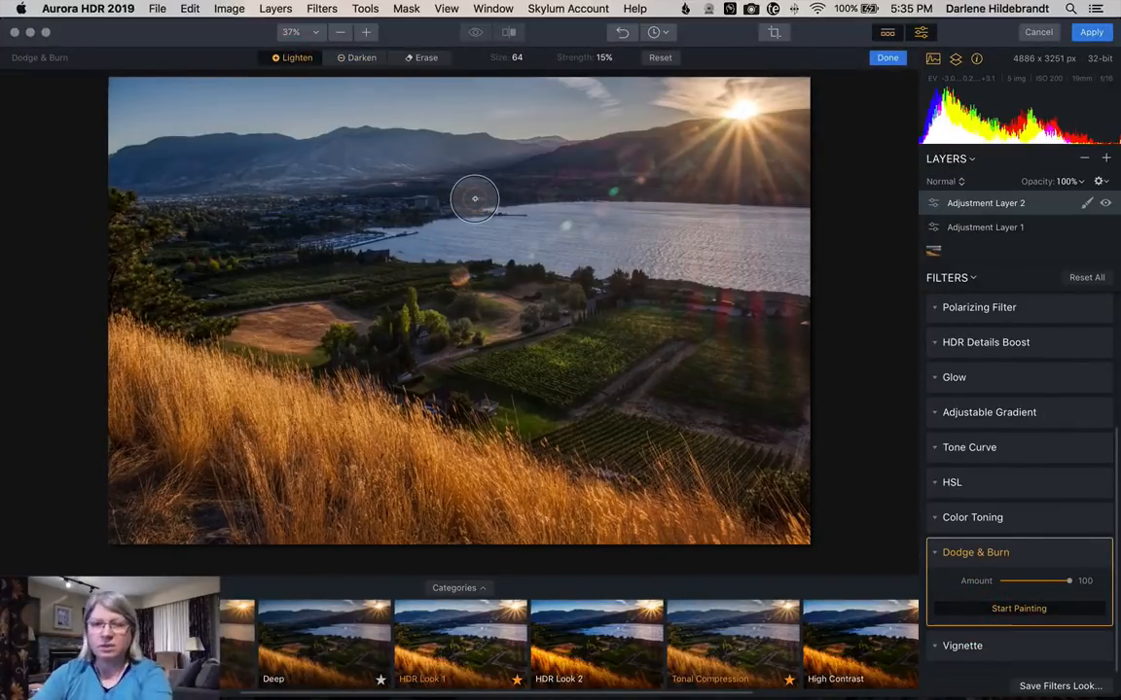
key("bracketleft")
key("bracketleft")
key("bracketleft")
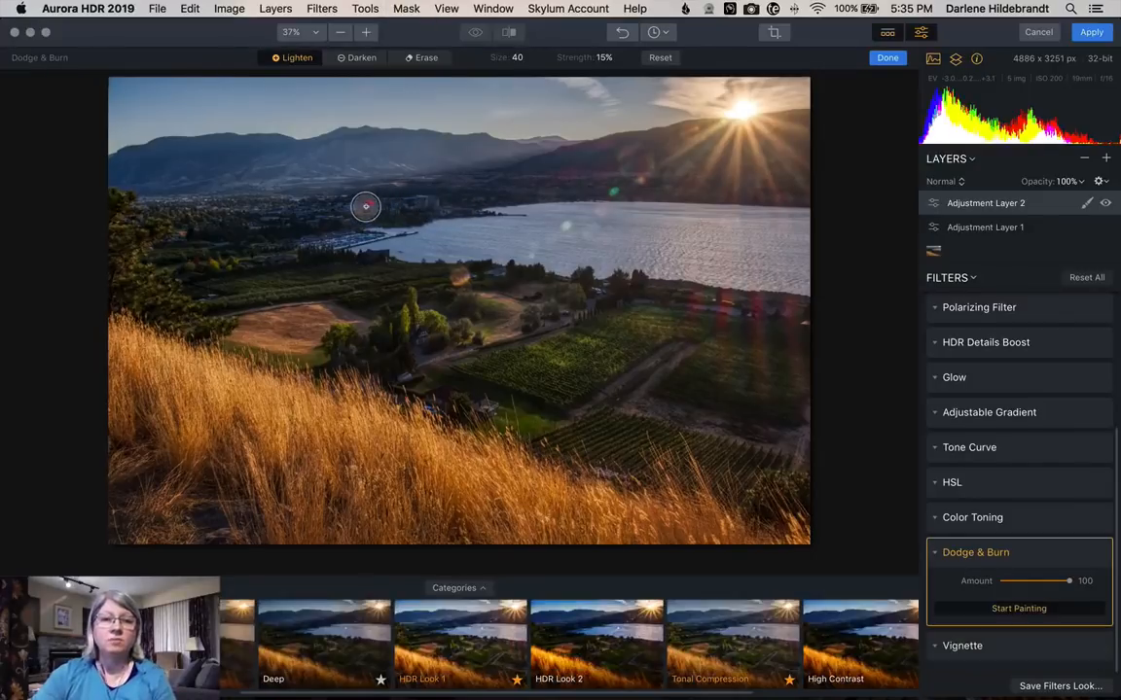
mouse_move(366, 206)
left_mouse_down()
mouse_move(273, 223)
mouse_move(446, 218)
mouse_move(494, 204)
mouse_move(403, 203)
mouse_move(578, 184)
mouse_move(371, 213)
mouse_move(317, 237)
mouse_move(375, 233)
mouse_move(290, 252)
mouse_move(250, 253)
mouse_move(305, 213)
mouse_move(240, 231)
mouse_move(380, 211)
mouse_move(320, 248)
mouse_move(381, 262)
mouse_move(362, 213)
left_mouse_up()
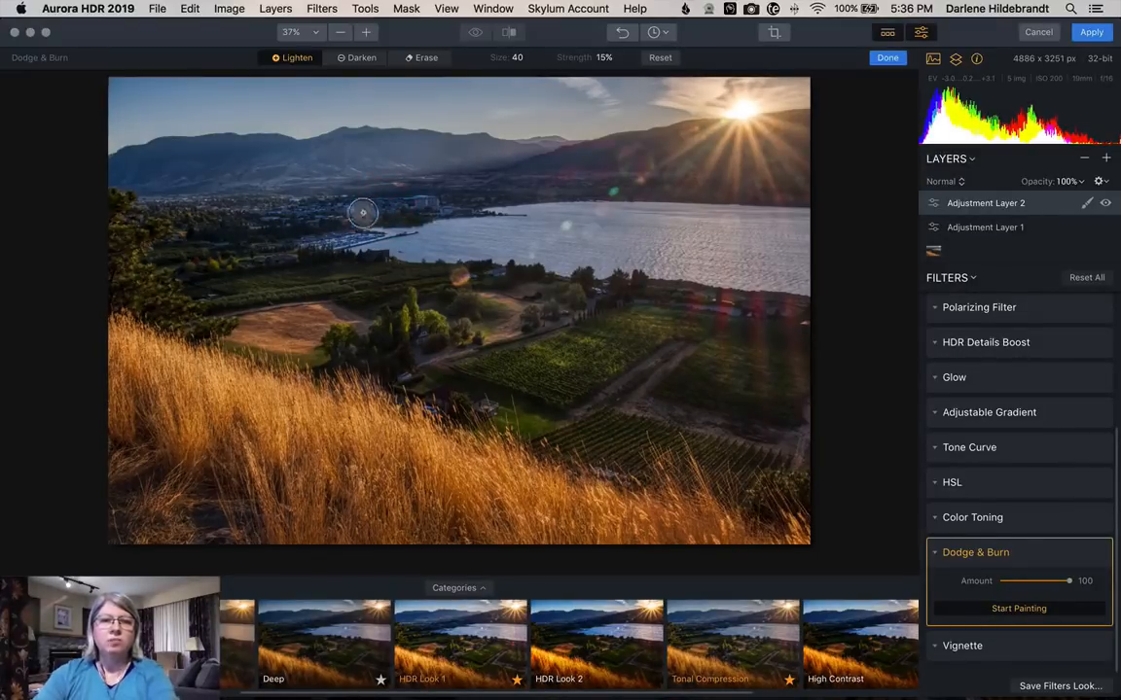
key("space")
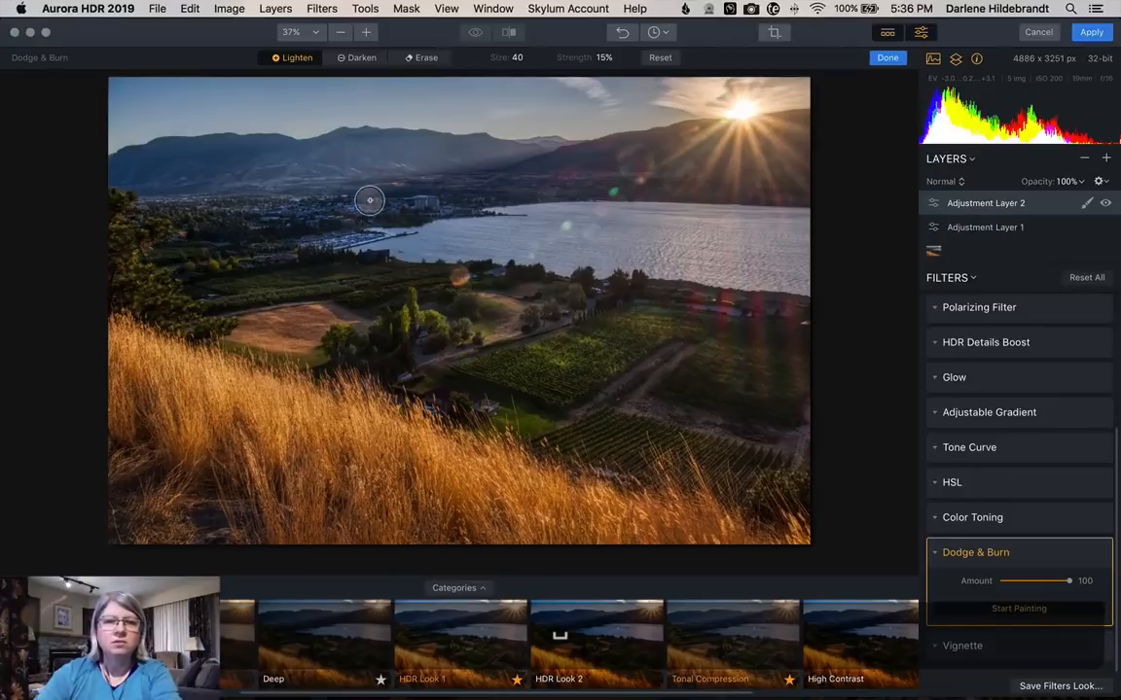
left_click(885, 58)
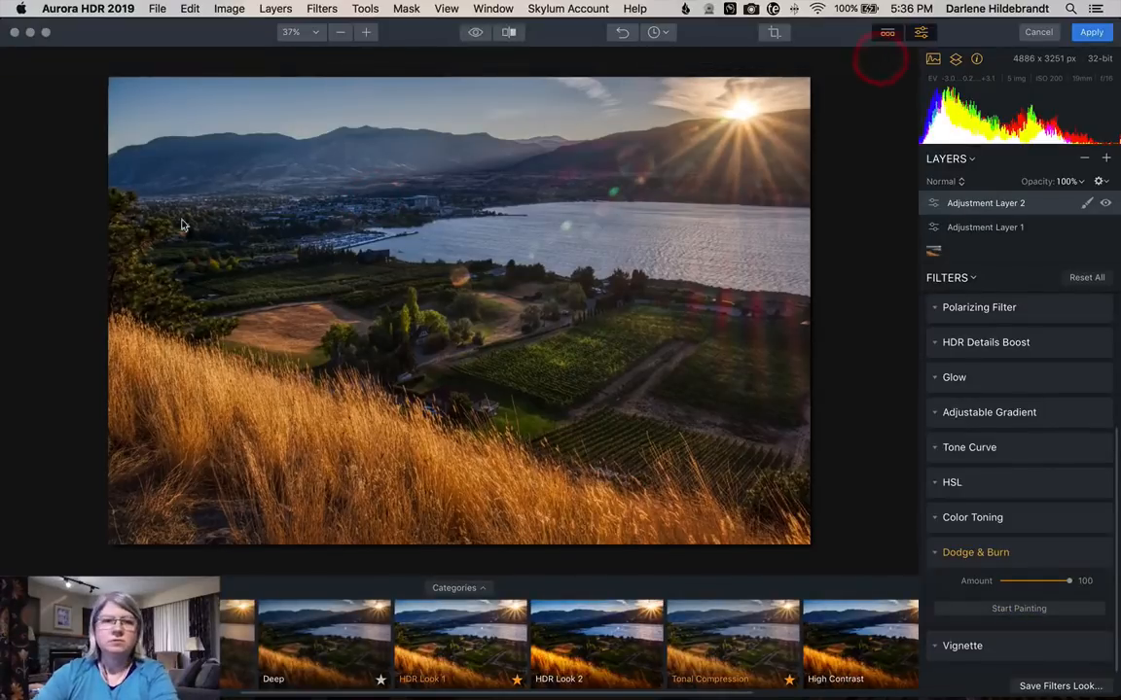
double_click(374, 195)
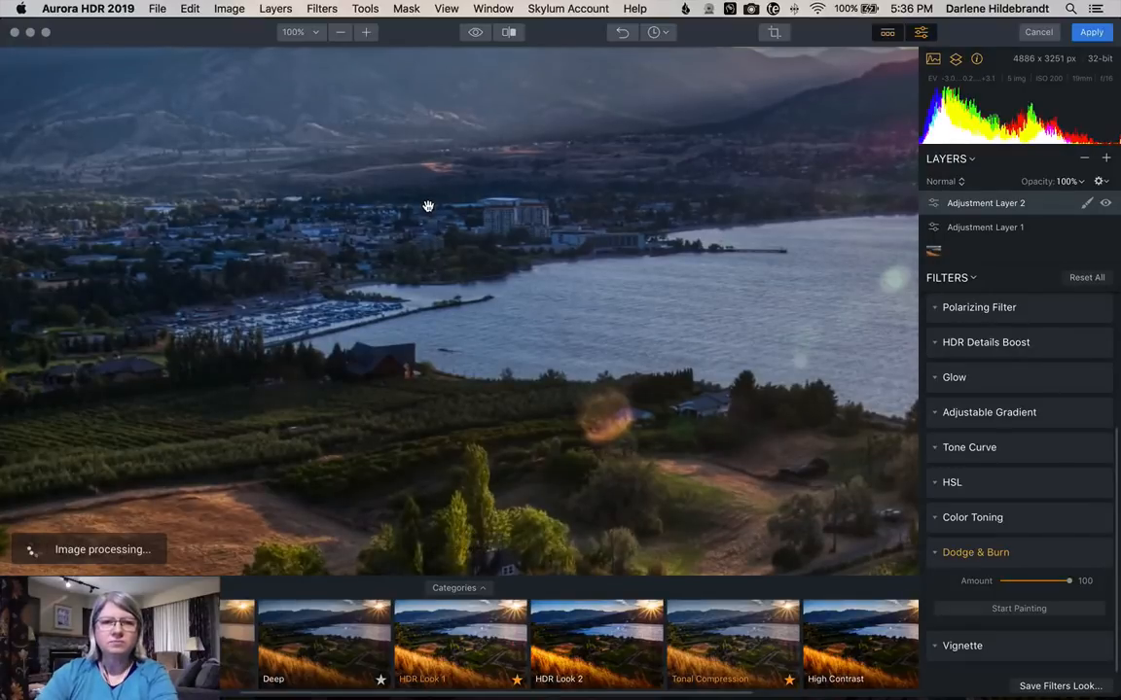
double_click(429, 209)
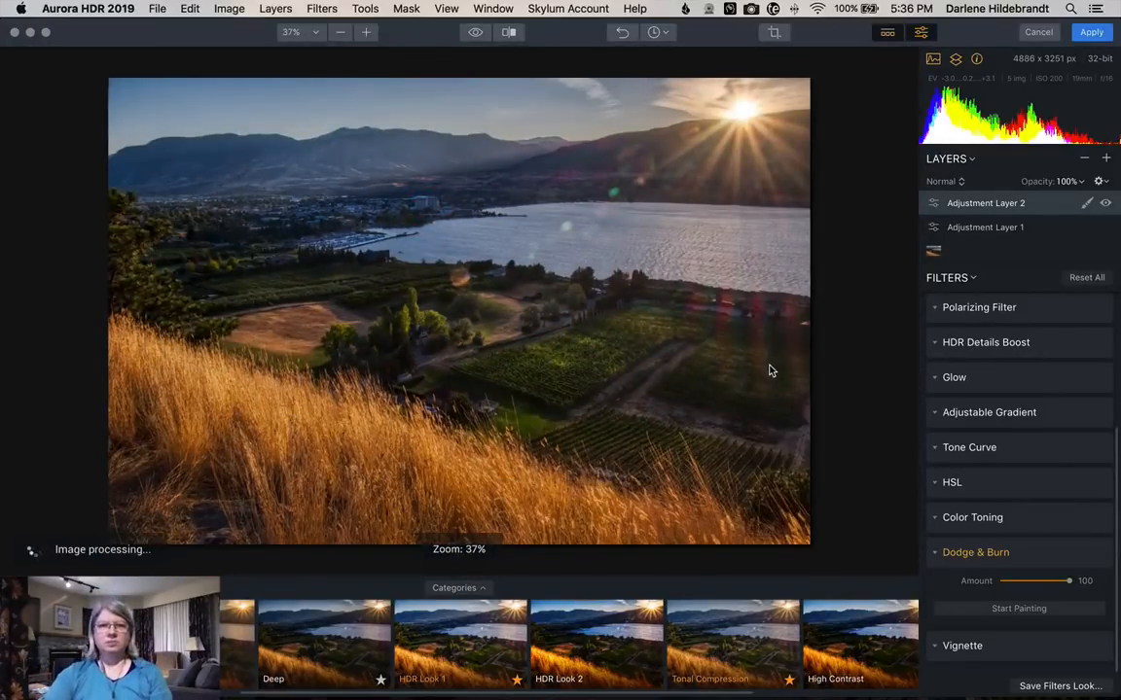
- Compare the edited landscape with its original and apply the edits to send the result back to Lightroom Classic
key("backslash")
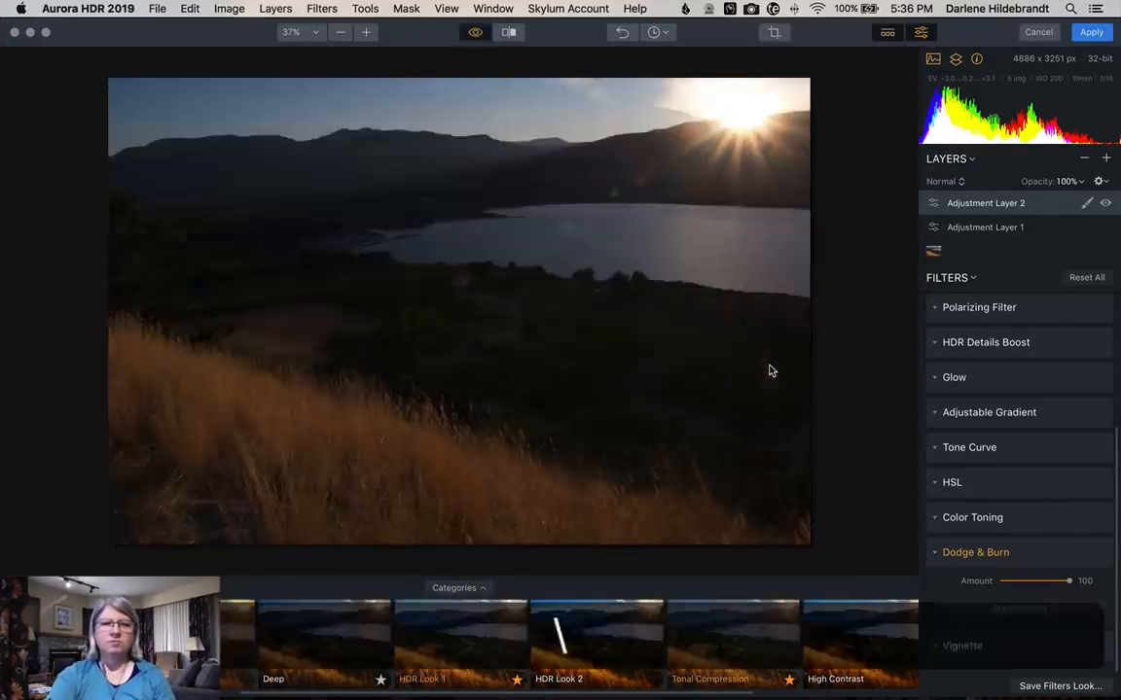
key("backslash")
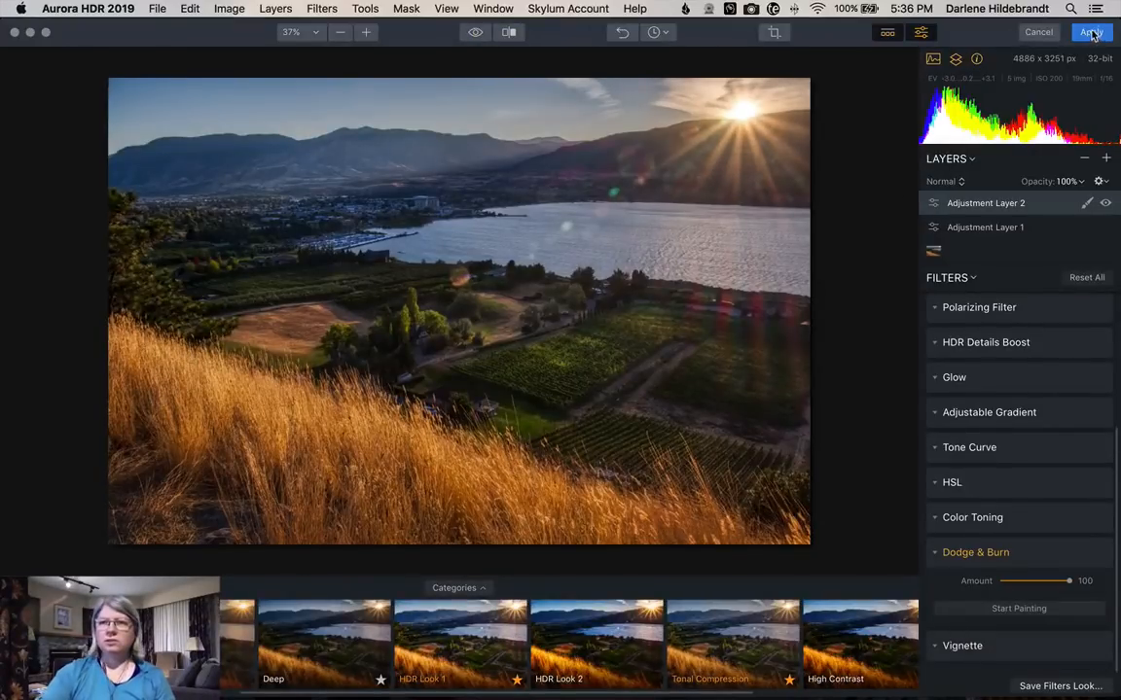
left_click(1090, 33)
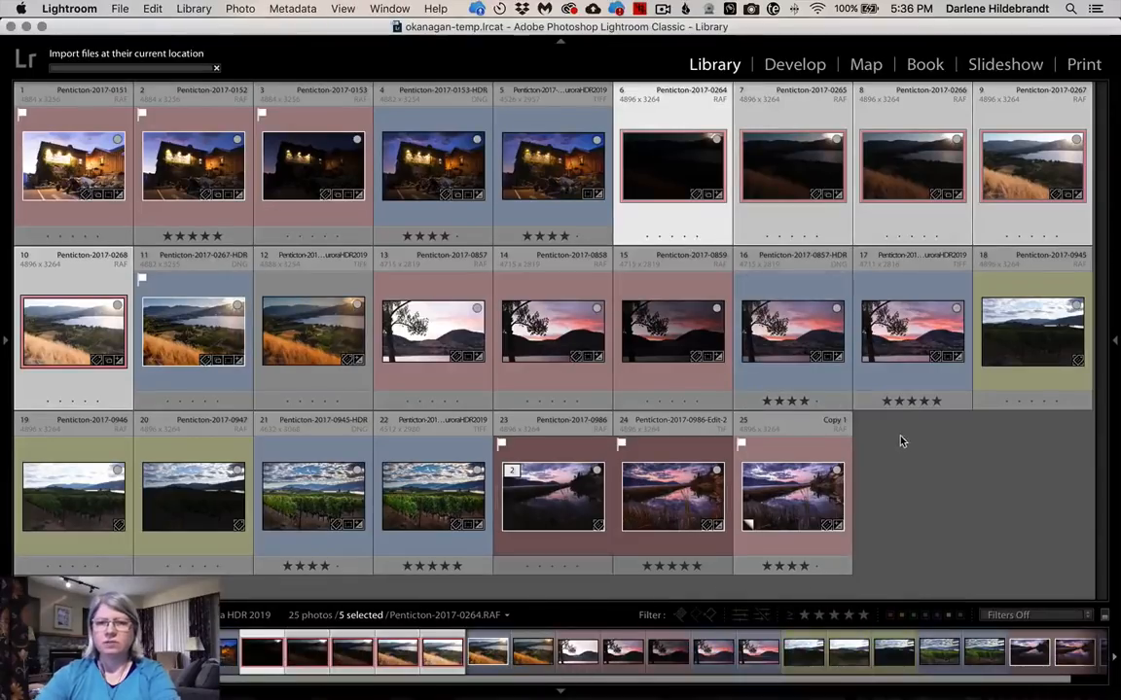
- Select the imported Penticton-2017-0264 TIFF and move it directly after Penticton-2017-0267-HDR in the grid
left_click(903, 443)
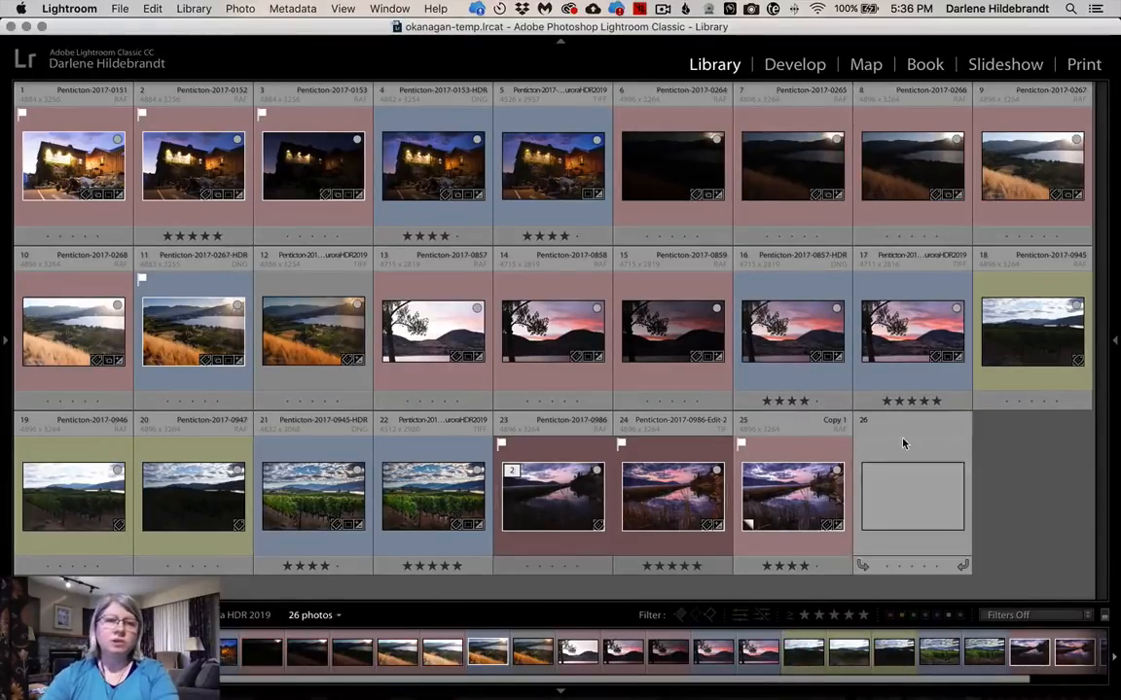
left_click(900, 485)
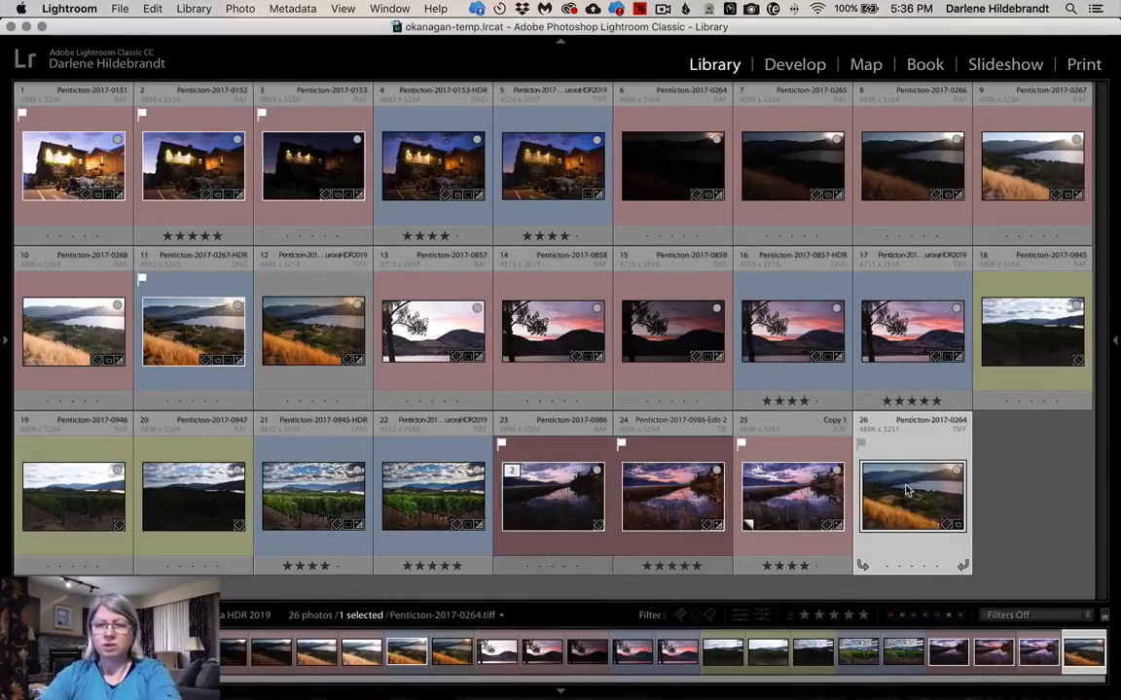
key("t")
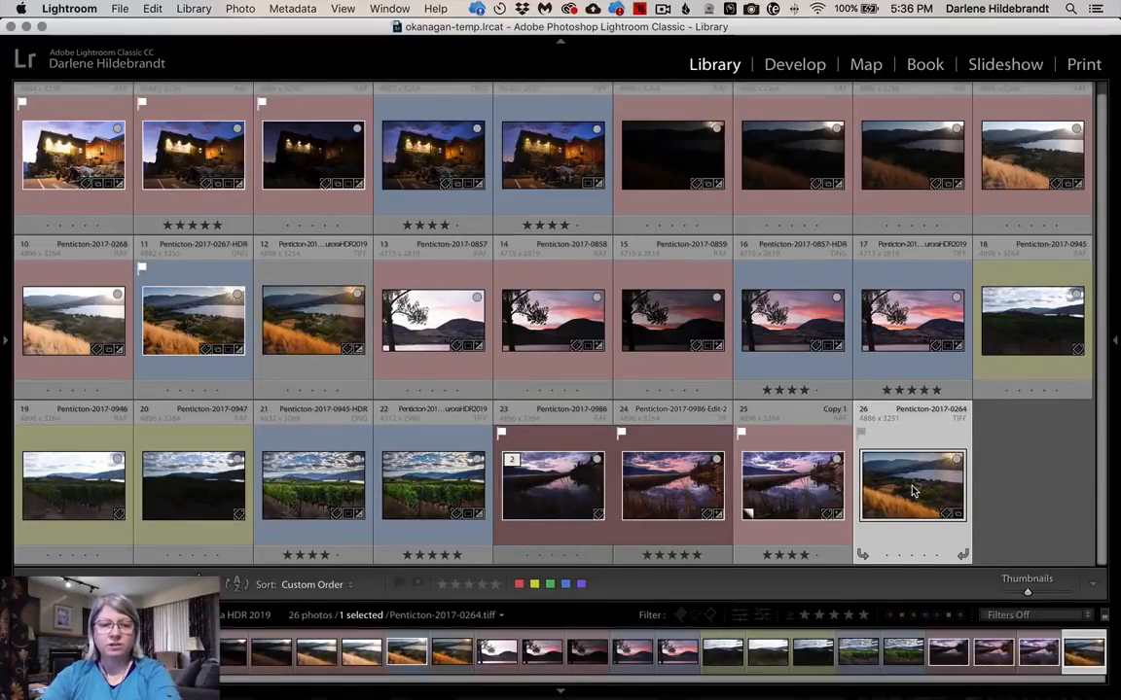
key("t")
left_click_drag(919, 499, 270, 360)
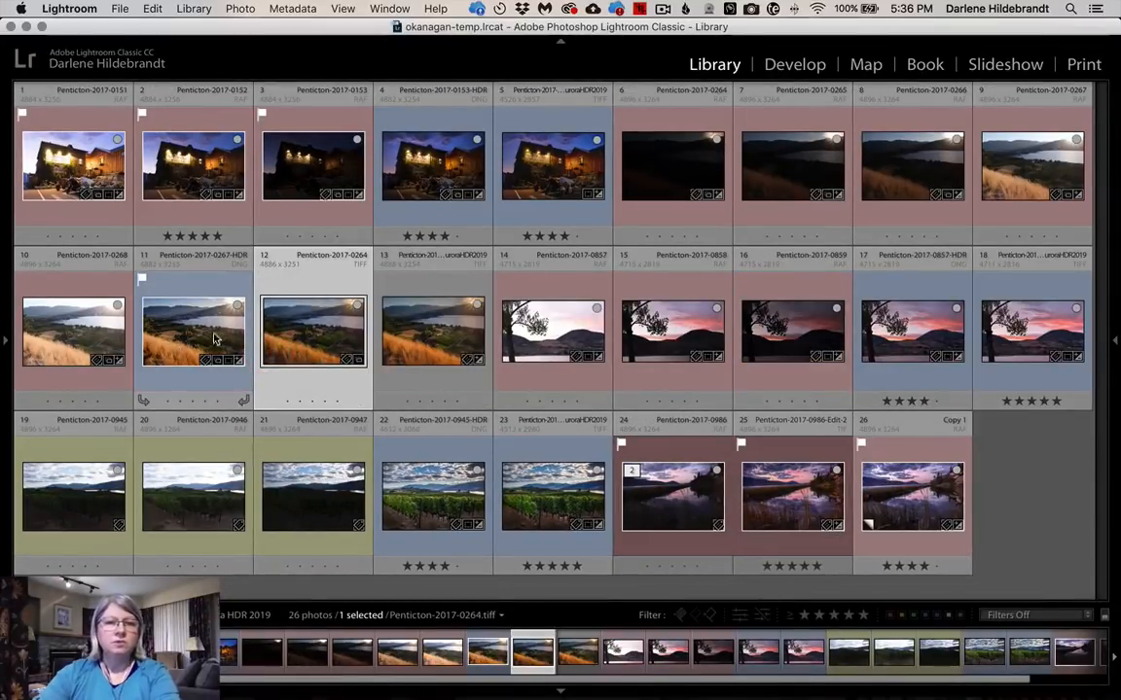
- View the new TIFF enlarged and compare it with Penticton-2017-0266-AuroraHDR2019.tiff
key("Return")
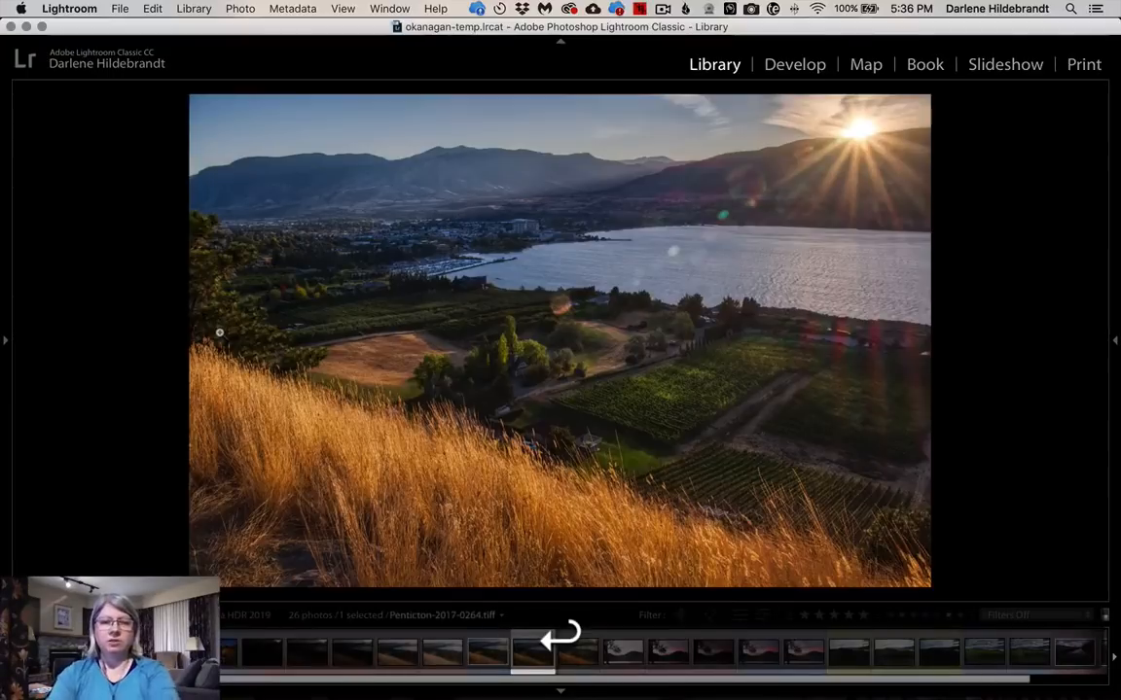
key("Right")
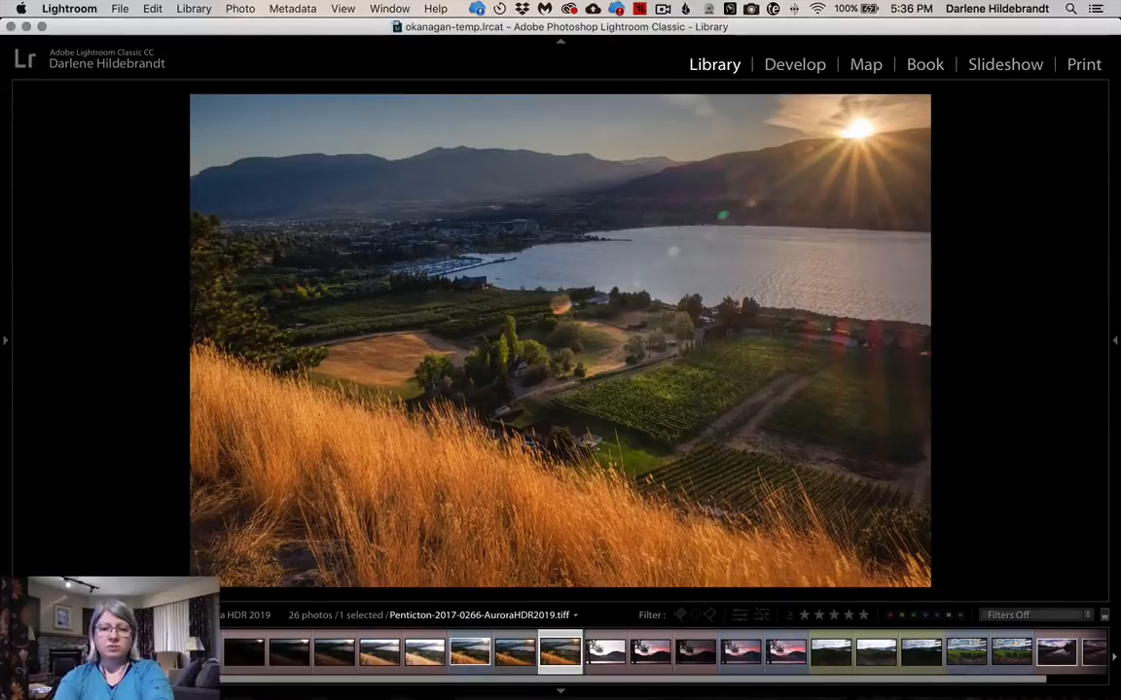
key("Left")
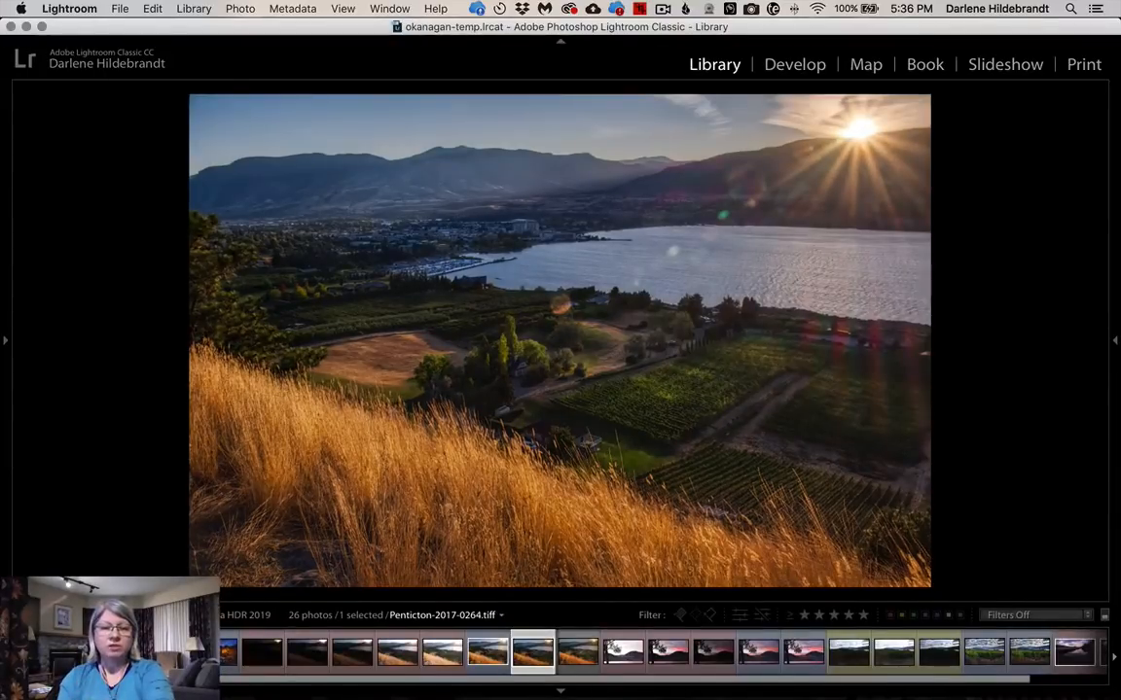
- Inspect the grass, vineyard and lake of Penticton-2017-0264.tiff up close, and return to the thumbnail grid
left_click(356, 414)
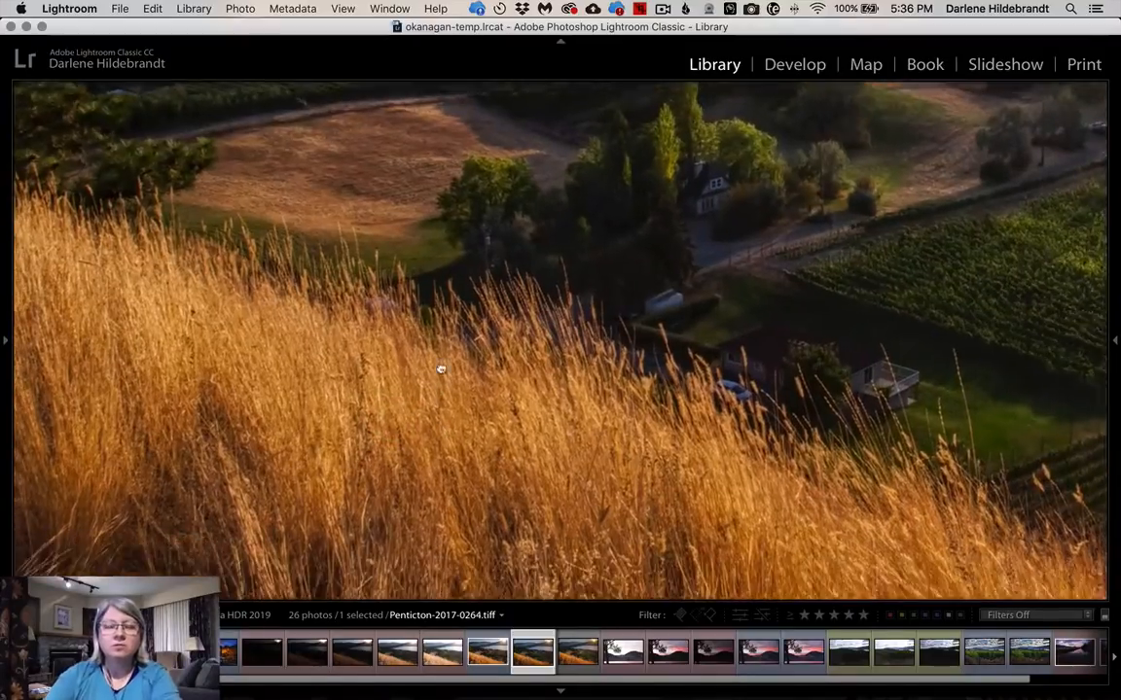
left_click_drag(441, 370, 436, 302)
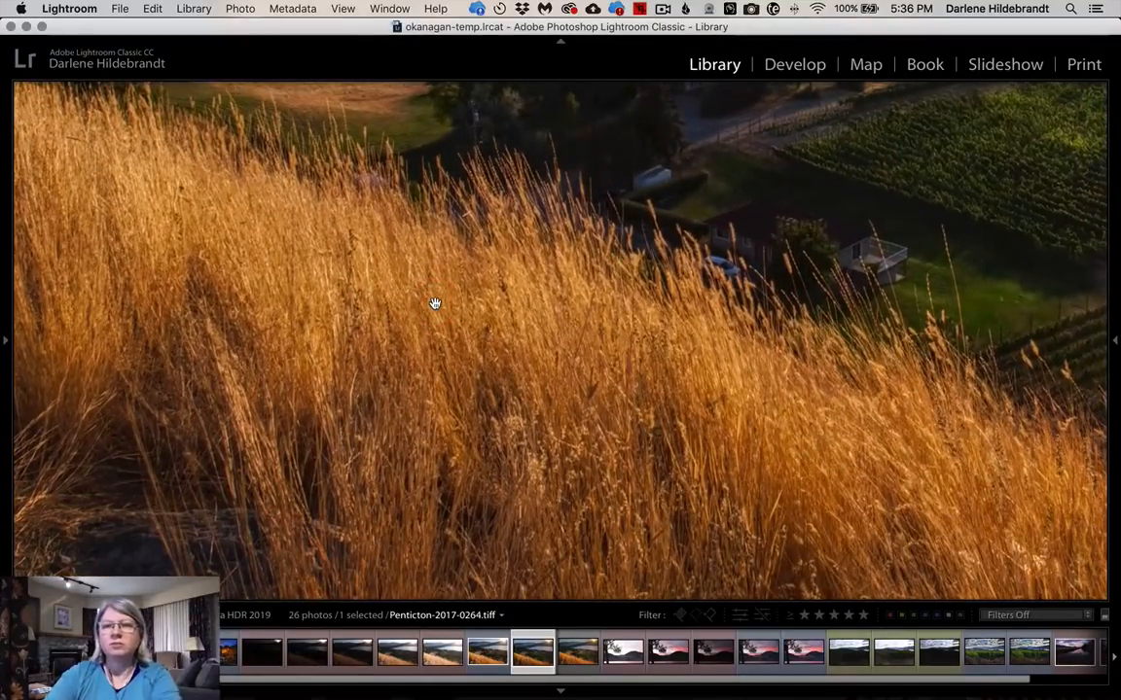
left_click_drag(294, 322, 245, 231)
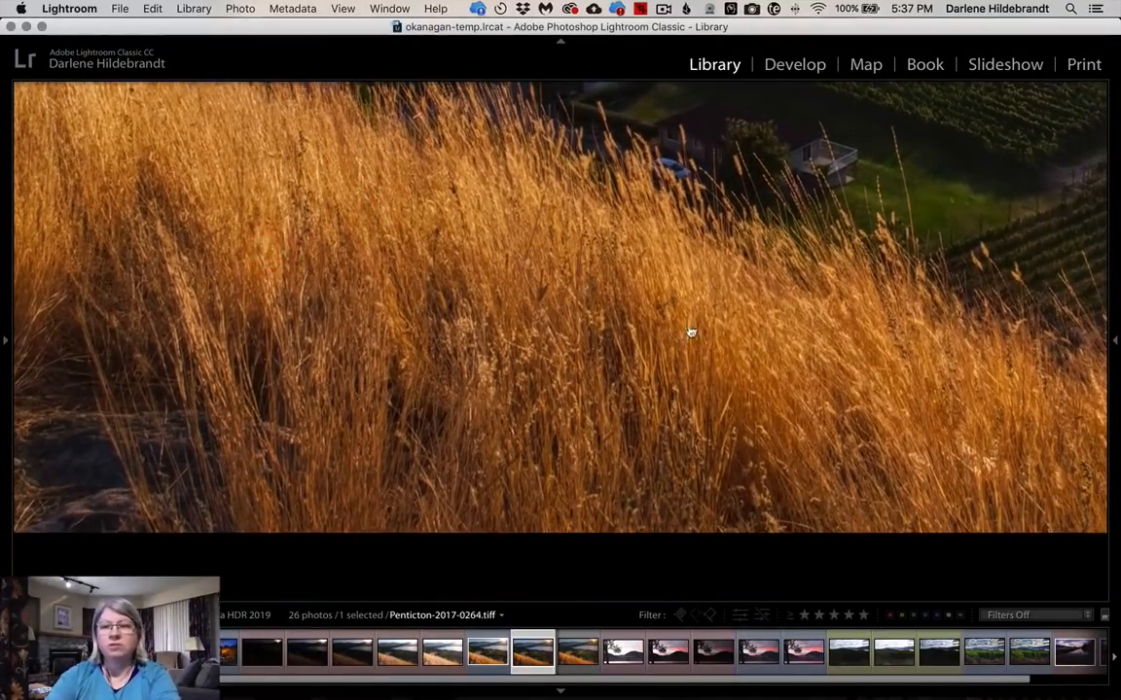
left_click_drag(690, 333, 465, 447)
left_click_drag(530, 377, 451, 460)
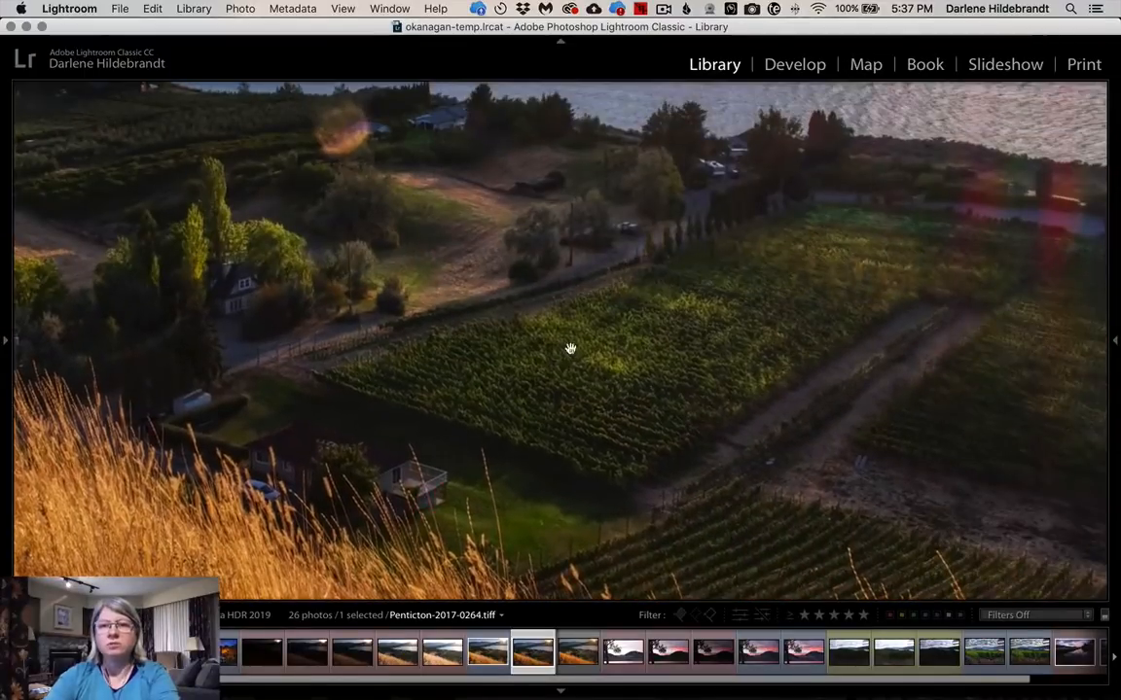
left_click_drag(538, 282, 535, 496)
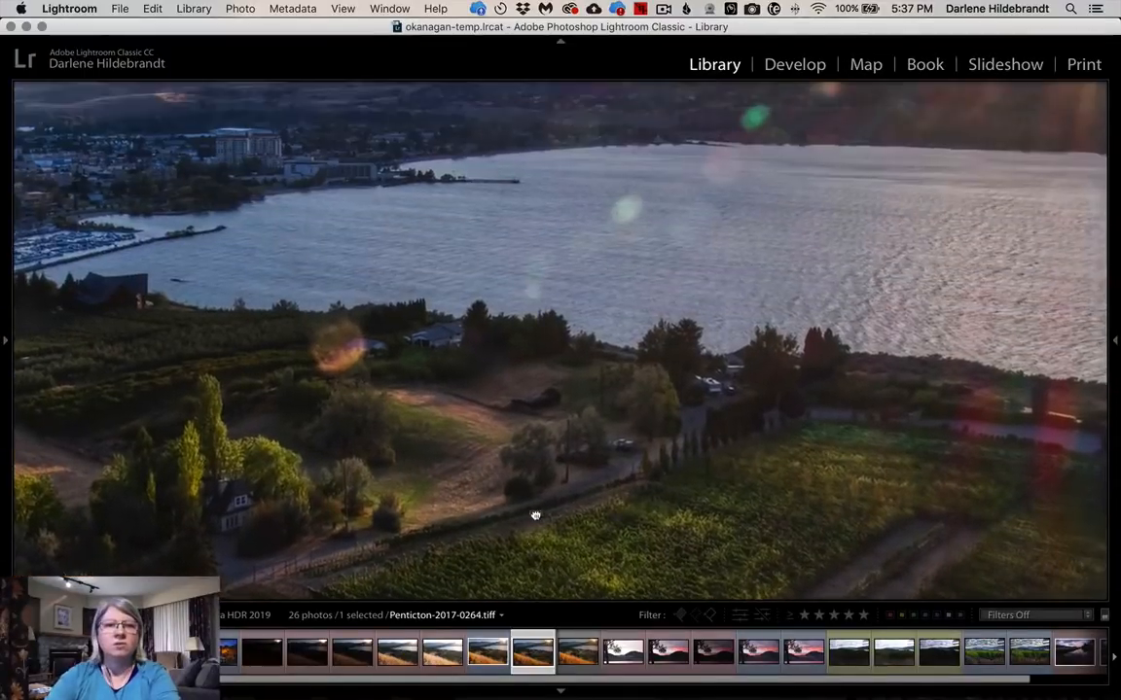
left_click(505, 396)
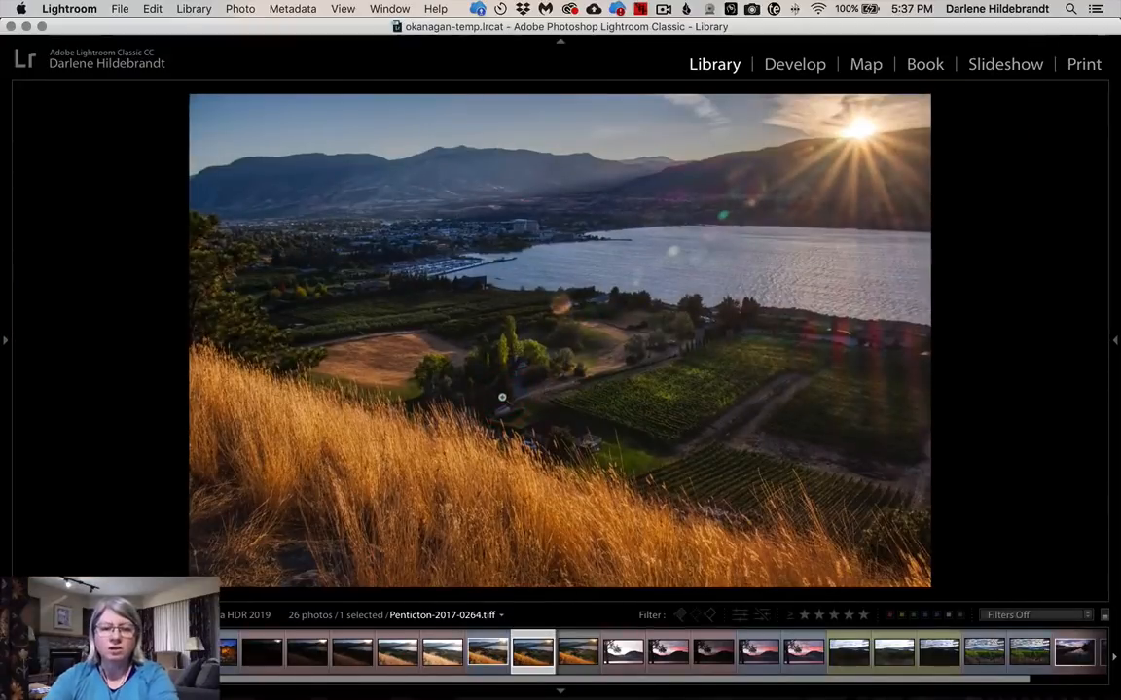
key("g")
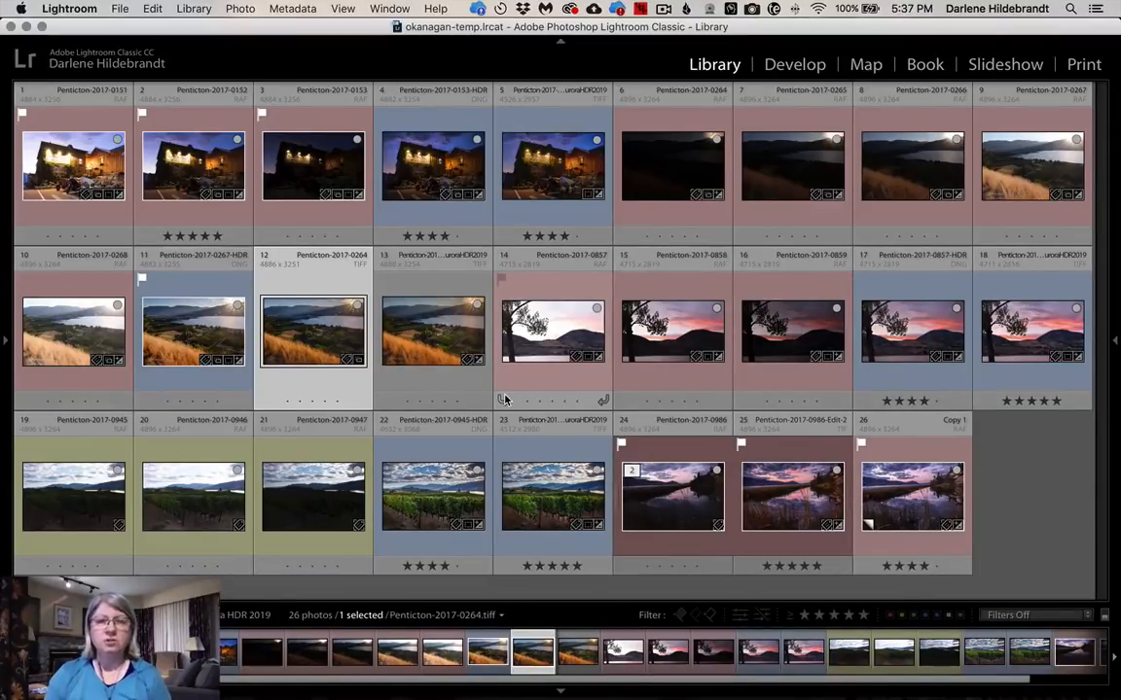
- Switch to Aurora HDR 2019 and create an HDR from the bundled sample images with Auto Alignment off
key("super+Tab")
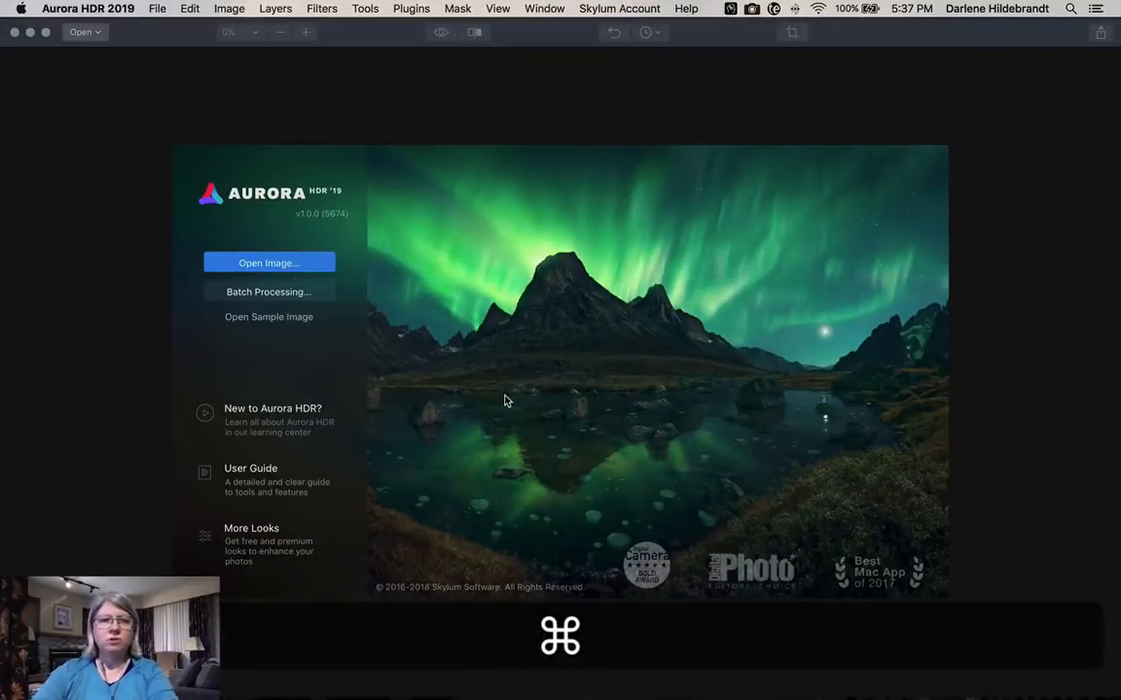
left_click(261, 319)
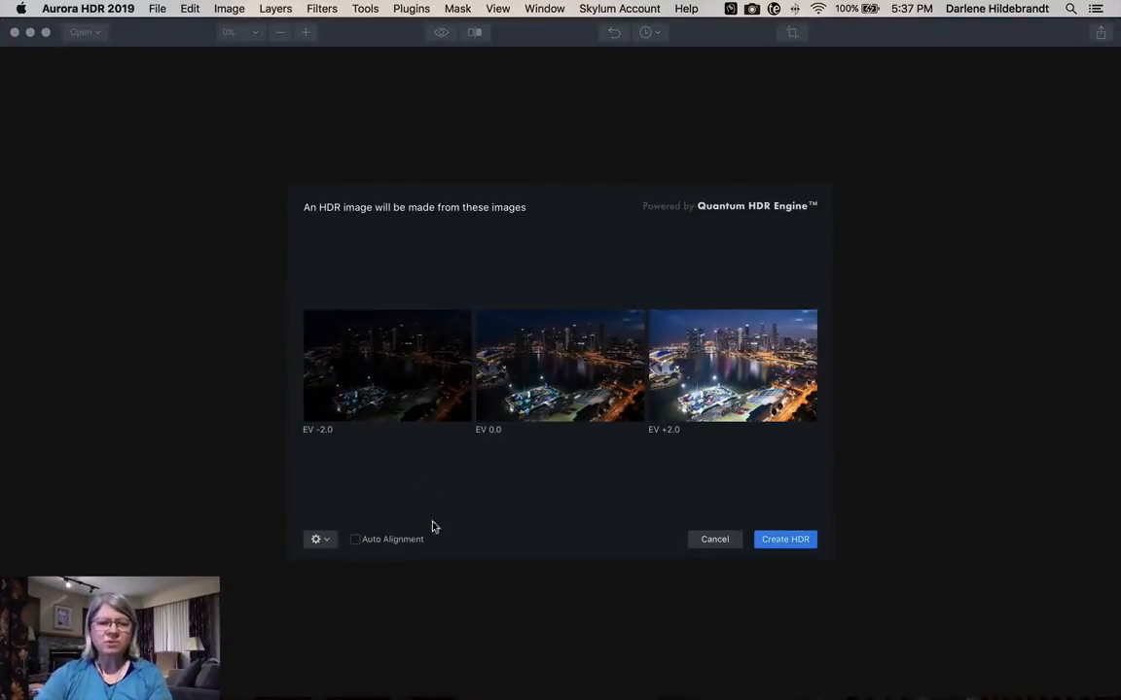
left_click(783, 541)
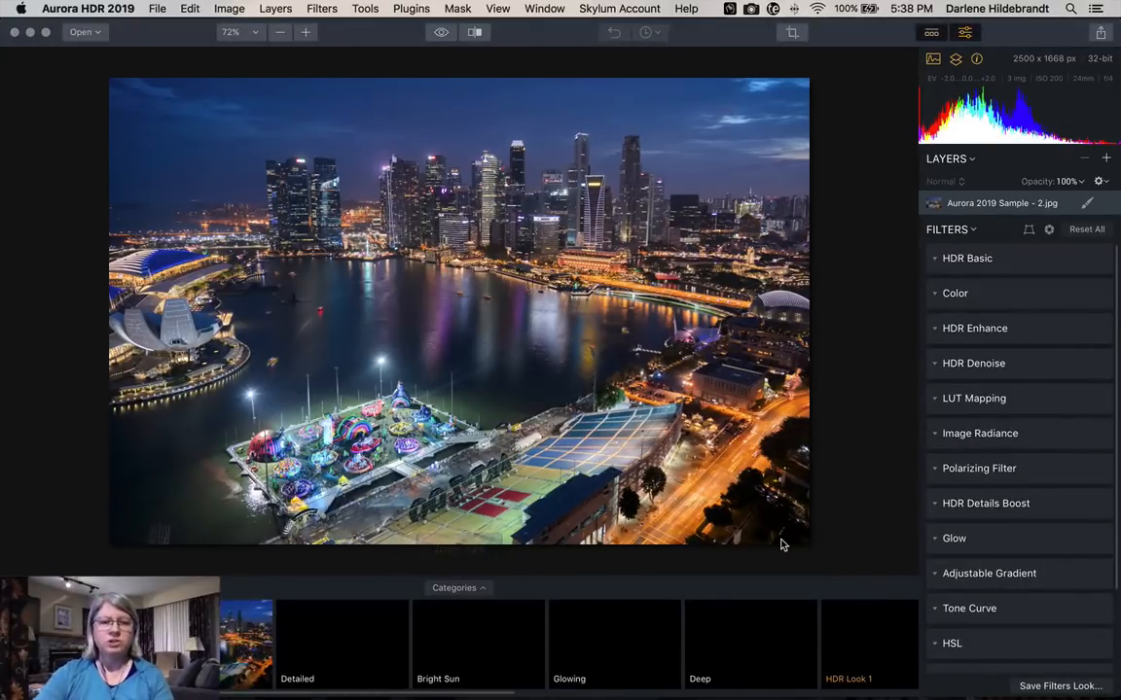
- Apply the look just before Detailed to the sample city image, and show the available plugins, including Luminar
left_click(221, 634)
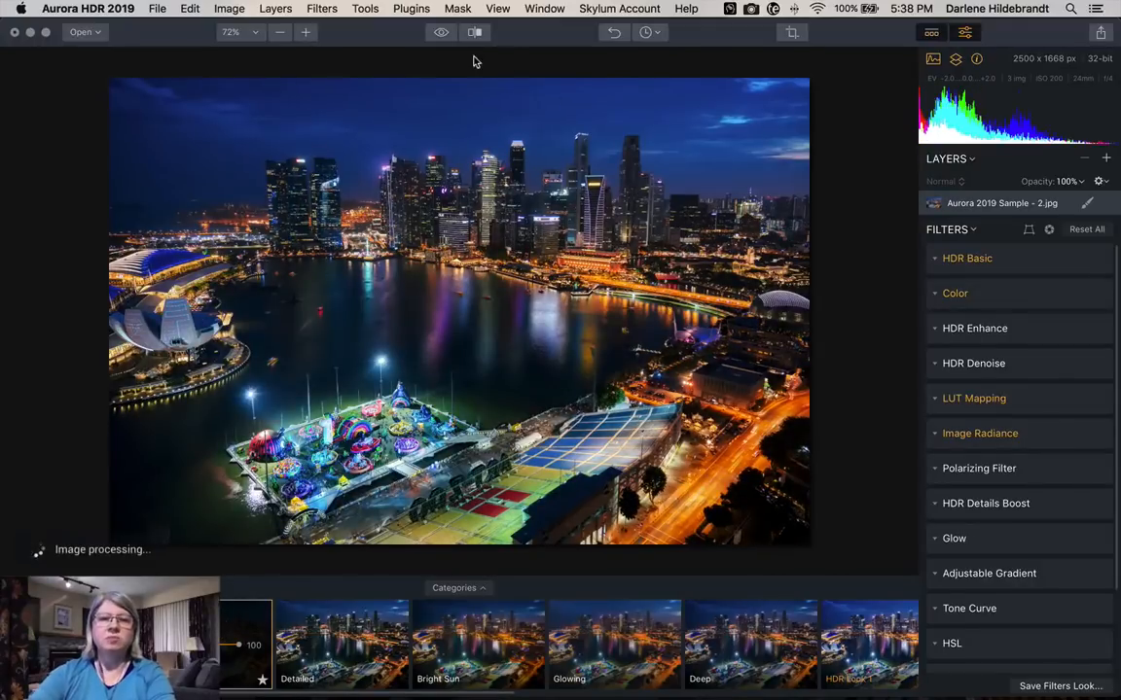
left_click(406, 12)
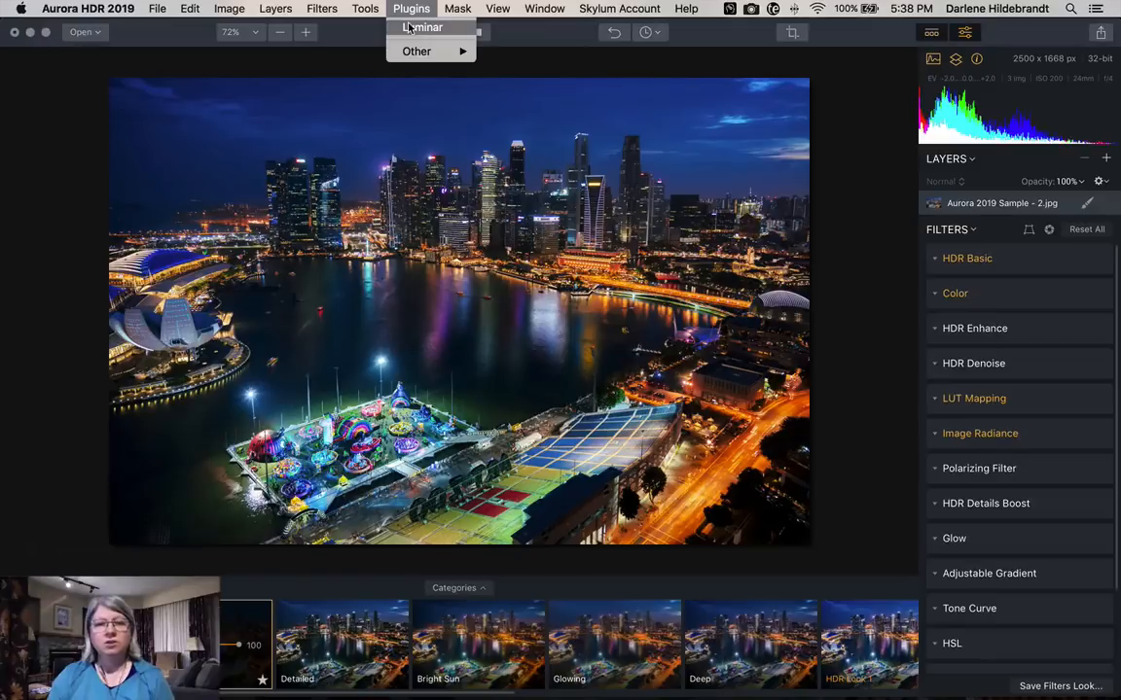
- Switch to Lightroom Classic and compare Penticton-2017-0945-HDR.dng with Penticton-2017-0945-AuroraHDR2019.tiff at enlarged size
key("super+Tab")
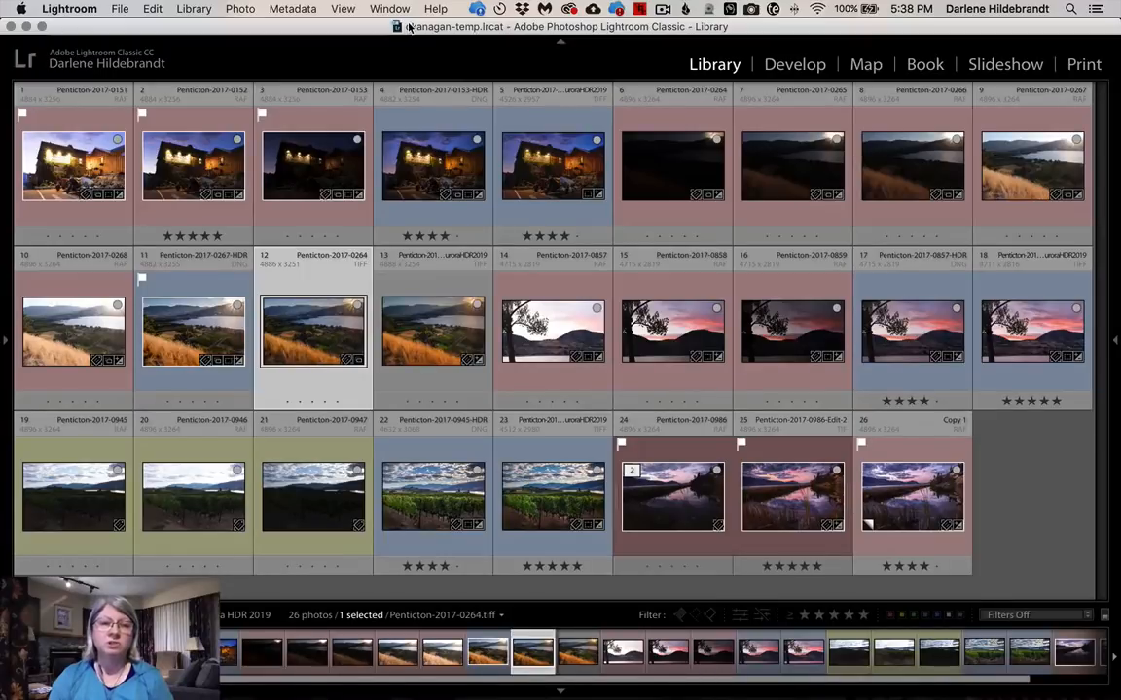
double_click(408, 515)
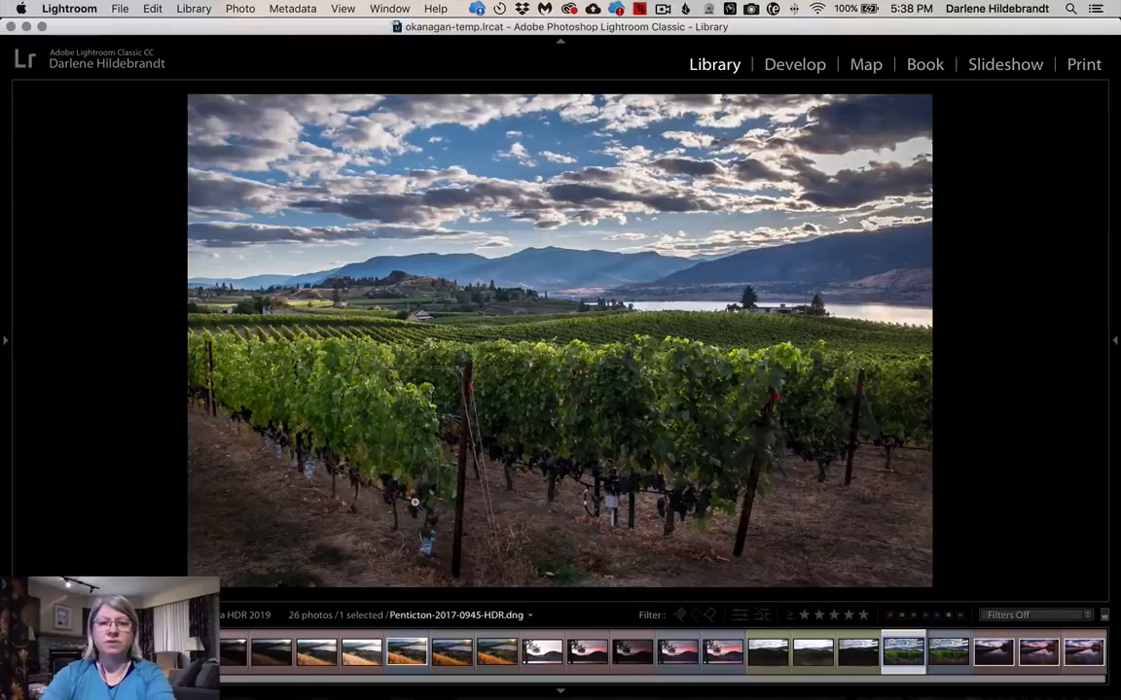
key("Right")
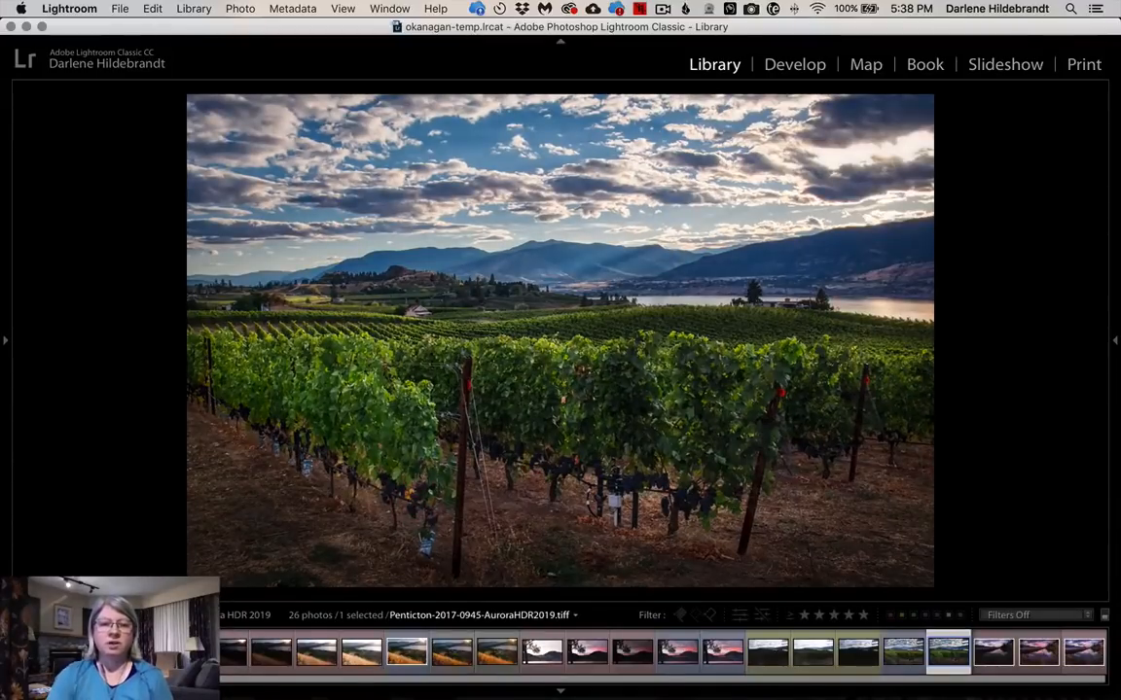
key("Left")
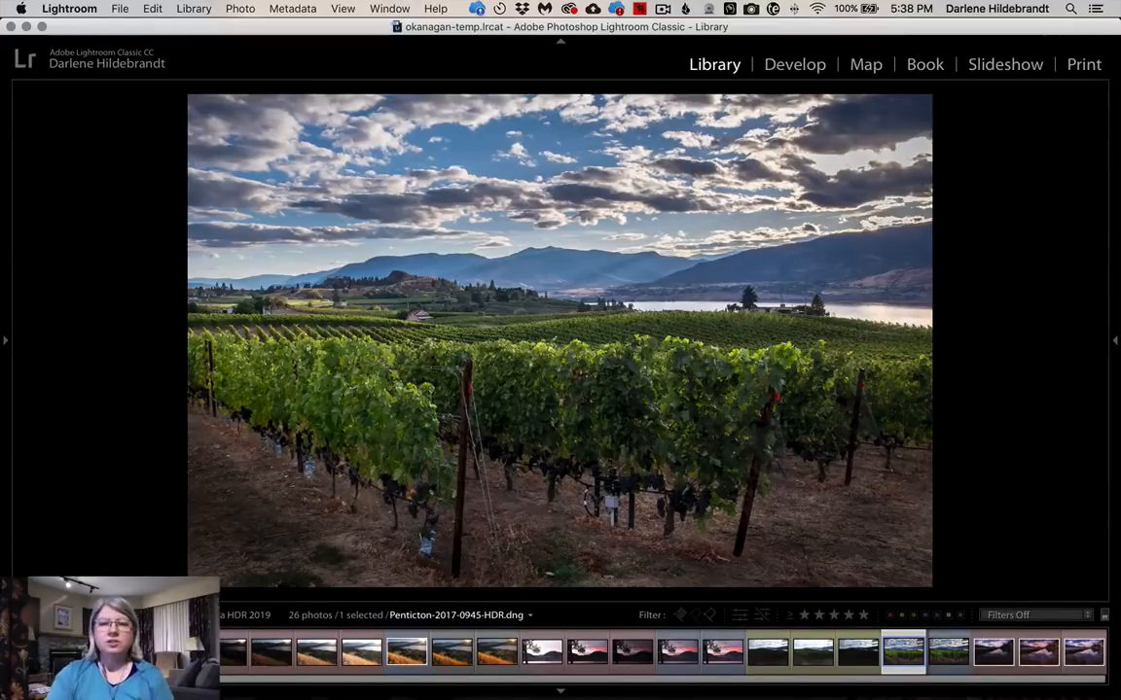
key("Right")
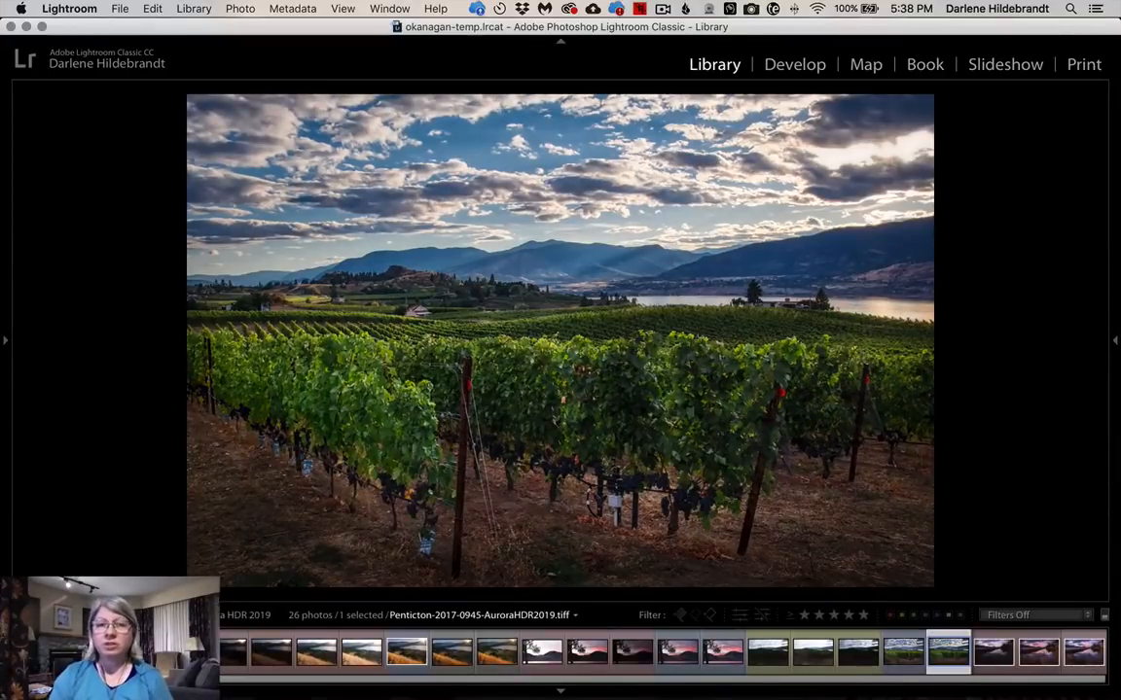